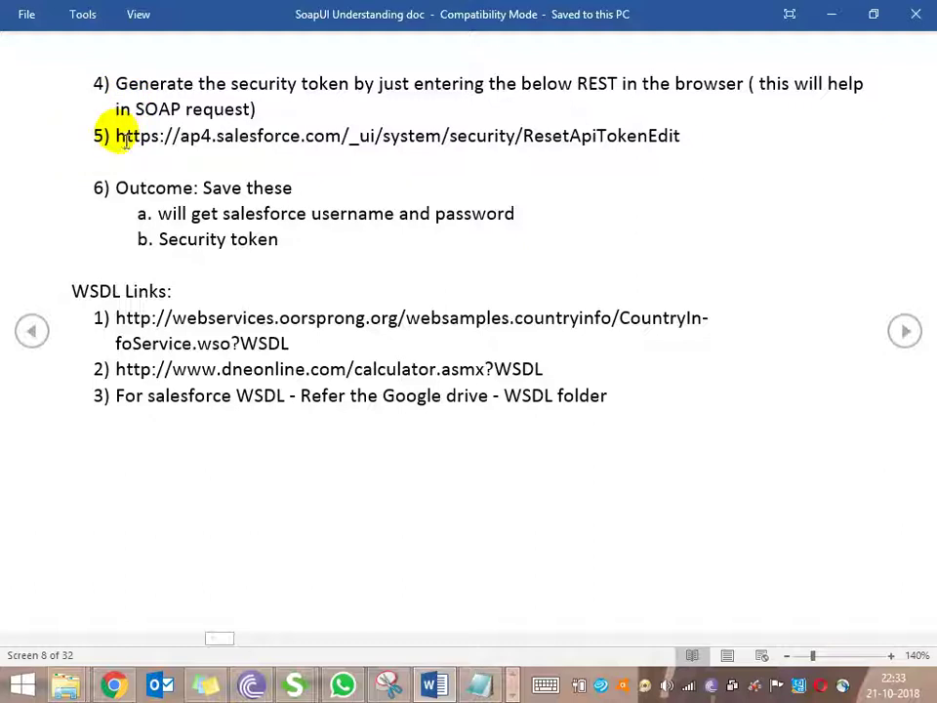
Step: Select the Salesforce ResetApiTokenEdit URL listed as item 5 in the Word notes
drag(116, 138, 669, 139)
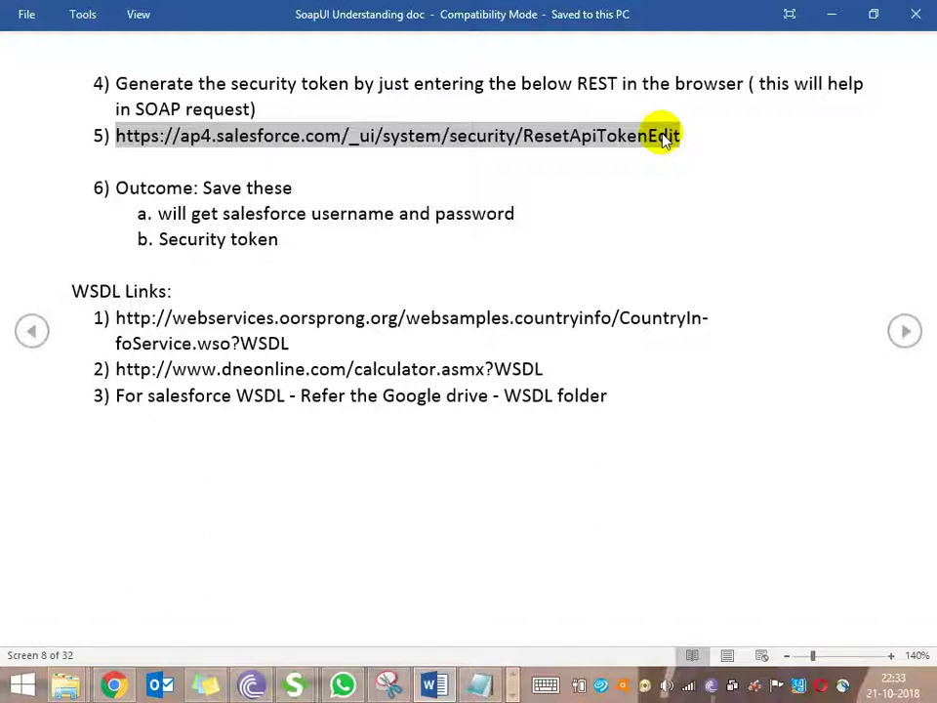
click(114, 683)
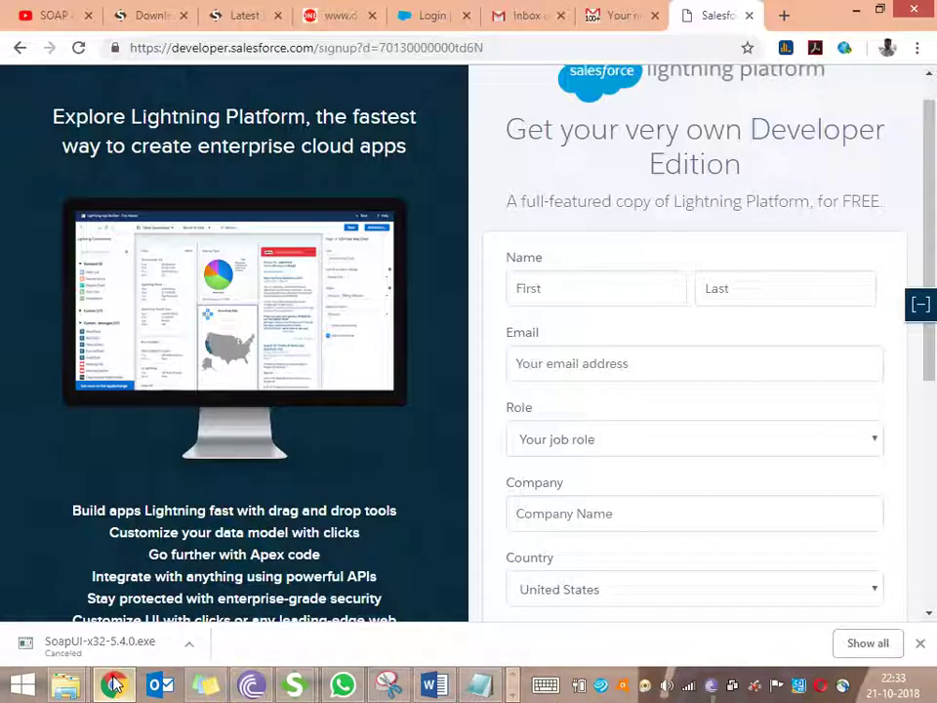
click(600, 14)
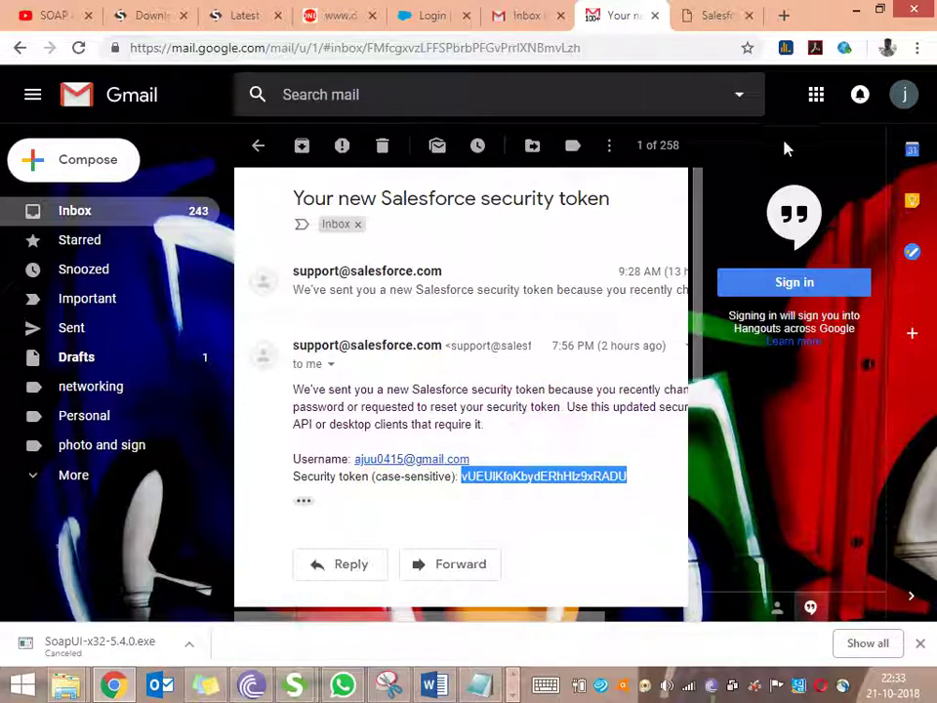
click(855, 12)
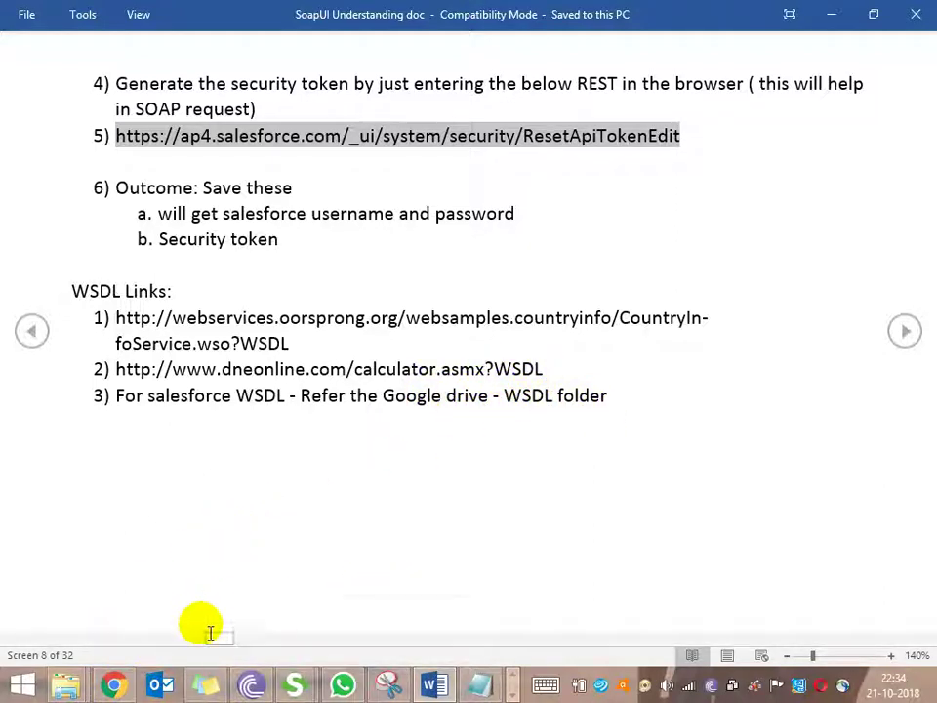
Step: Copy the wsdl-jsp-soapui-project file from the SoapUI folder
mouse_move(78, 686)
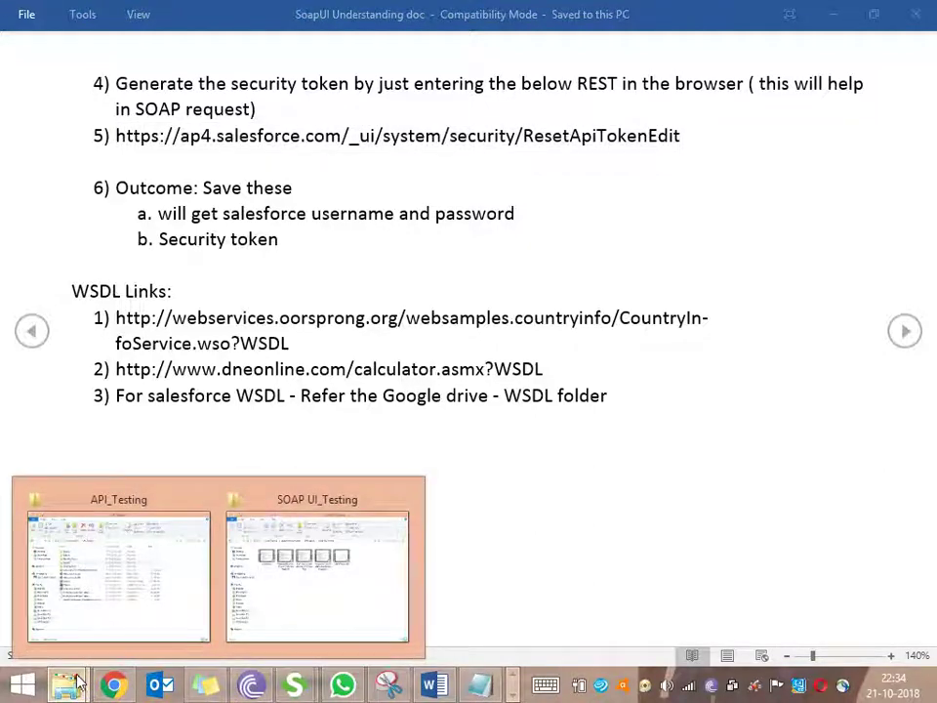
mouse_move(184, 634)
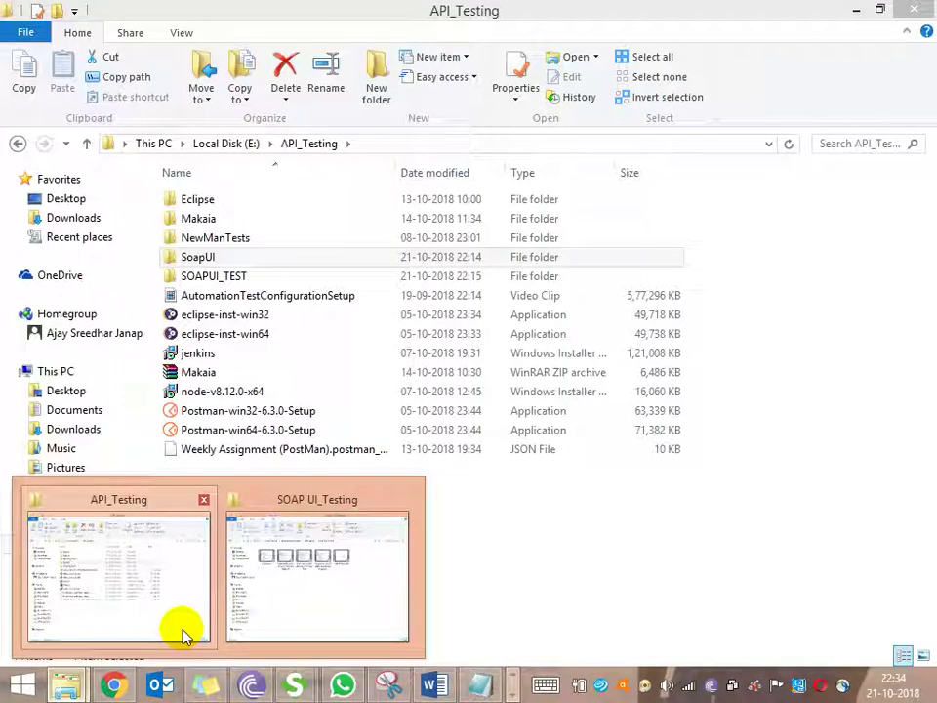
click(182, 630)
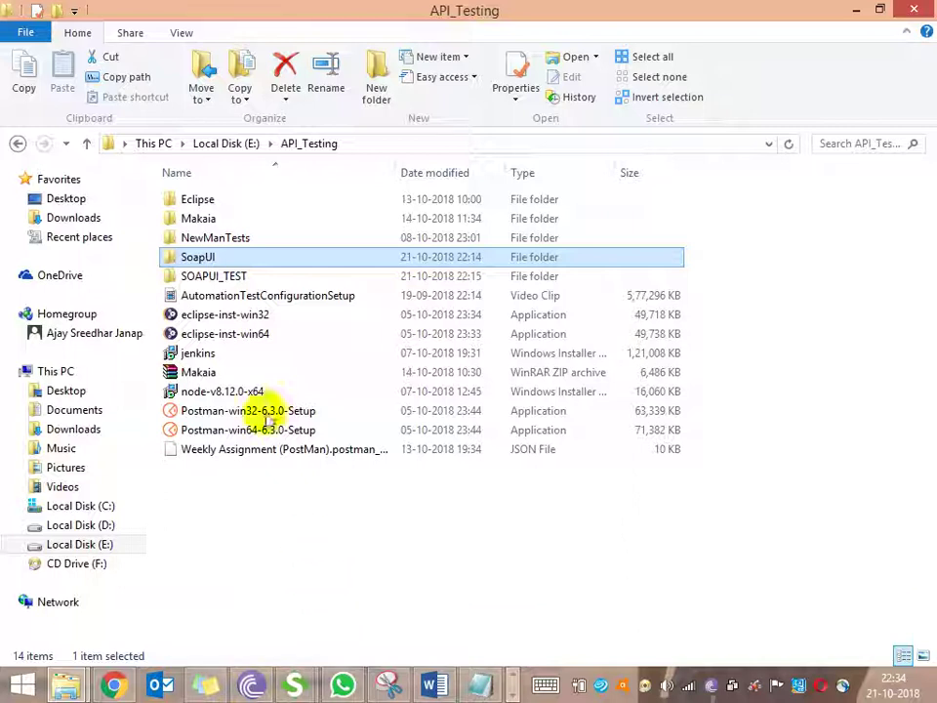
double_click(234, 278)
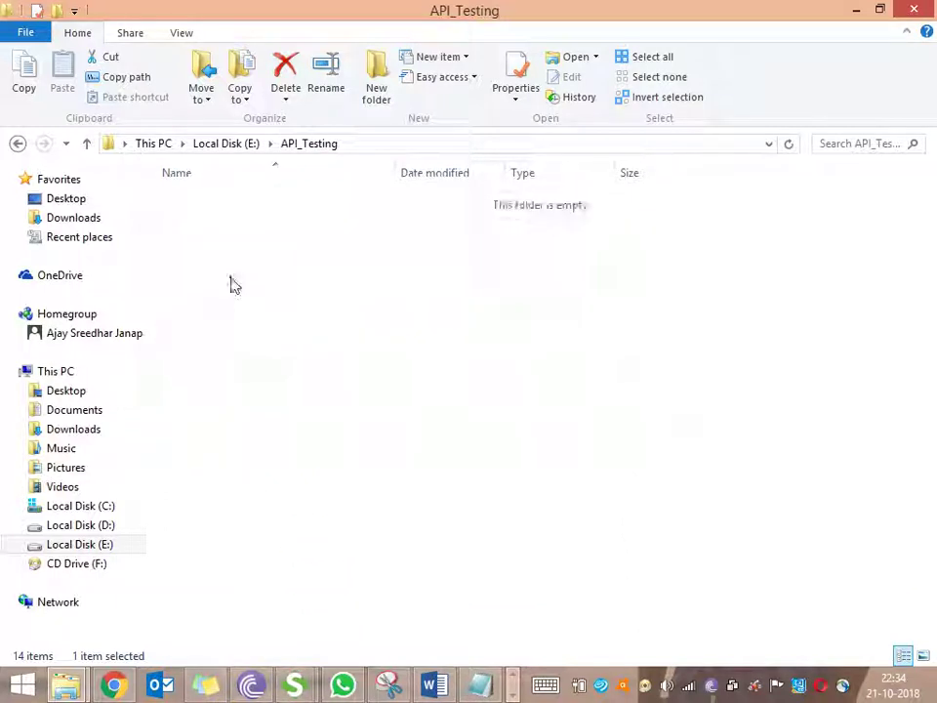
click(314, 147)
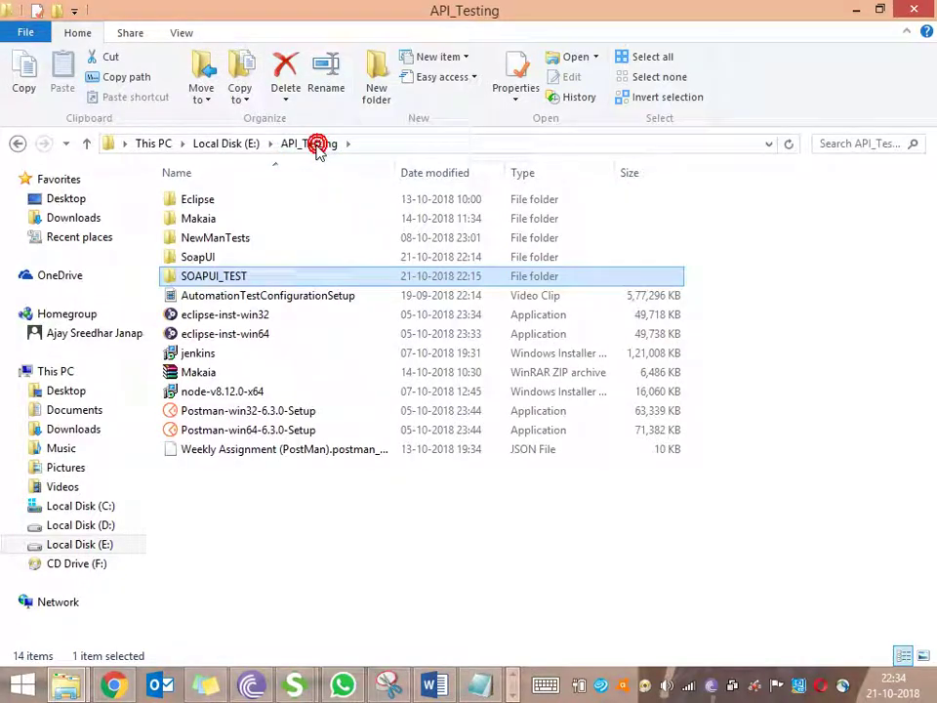
double_click(216, 257)
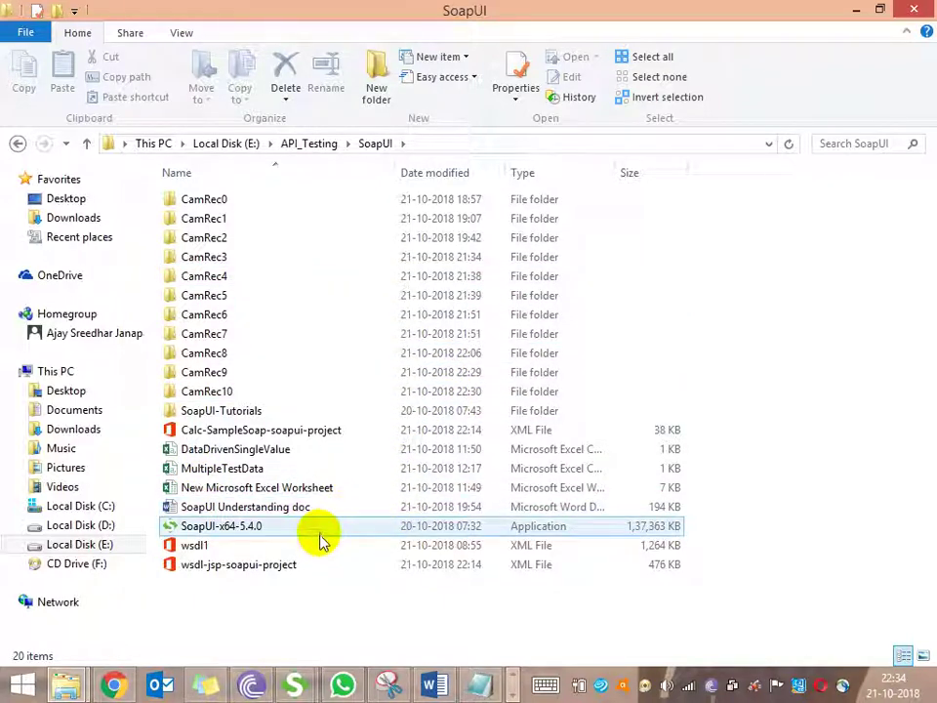
click(311, 564)
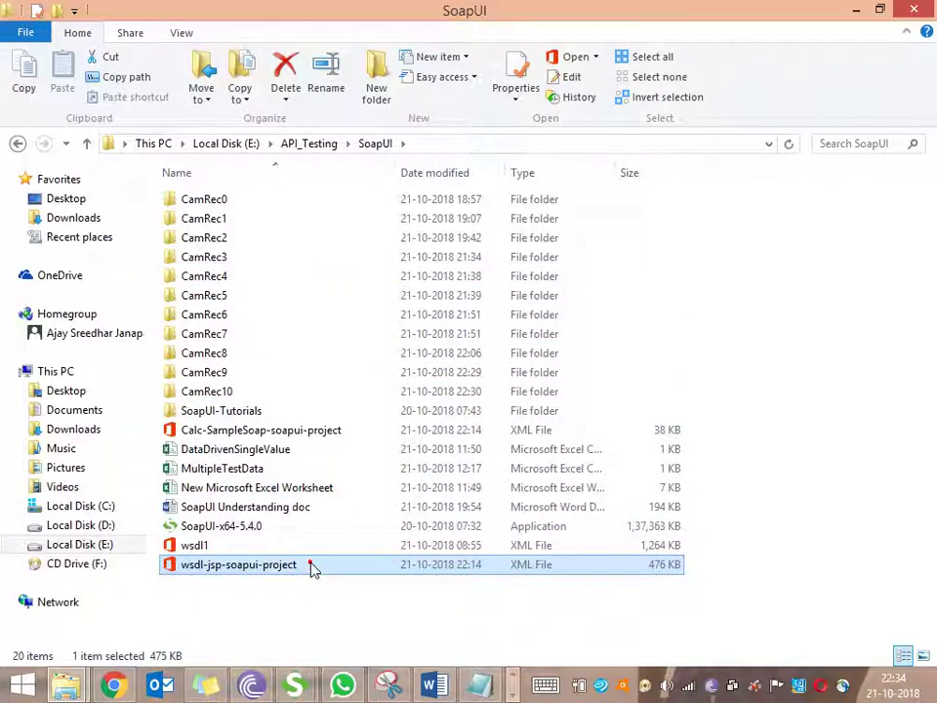
key(ctrl+c)
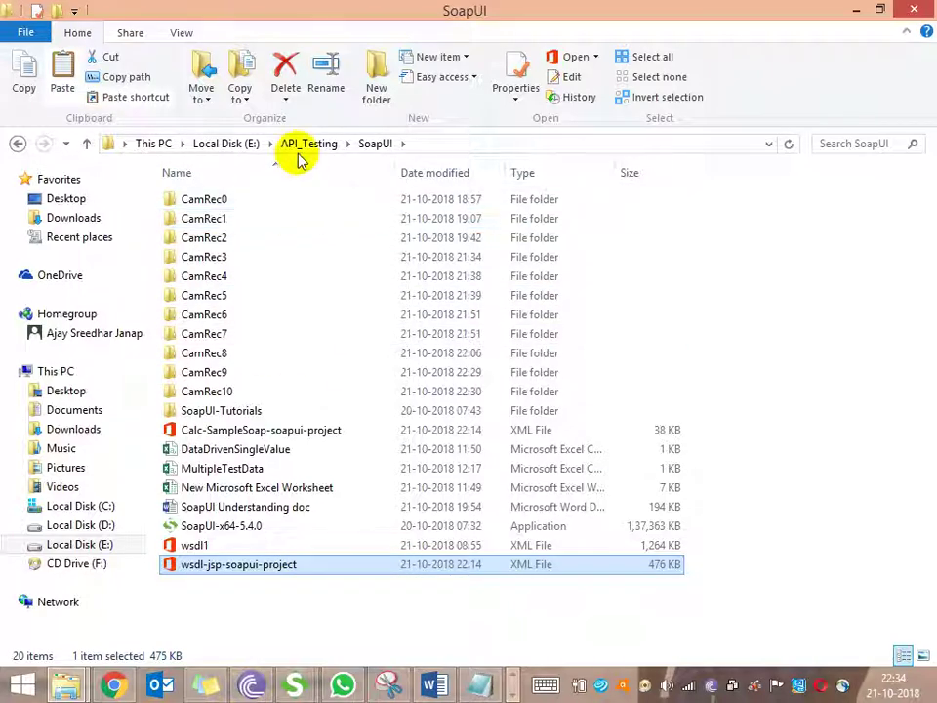
Step: Paste the file into API_Testing and select its full wsdl-jsp-soapui-project.xml path in the address bar
click(305, 144)
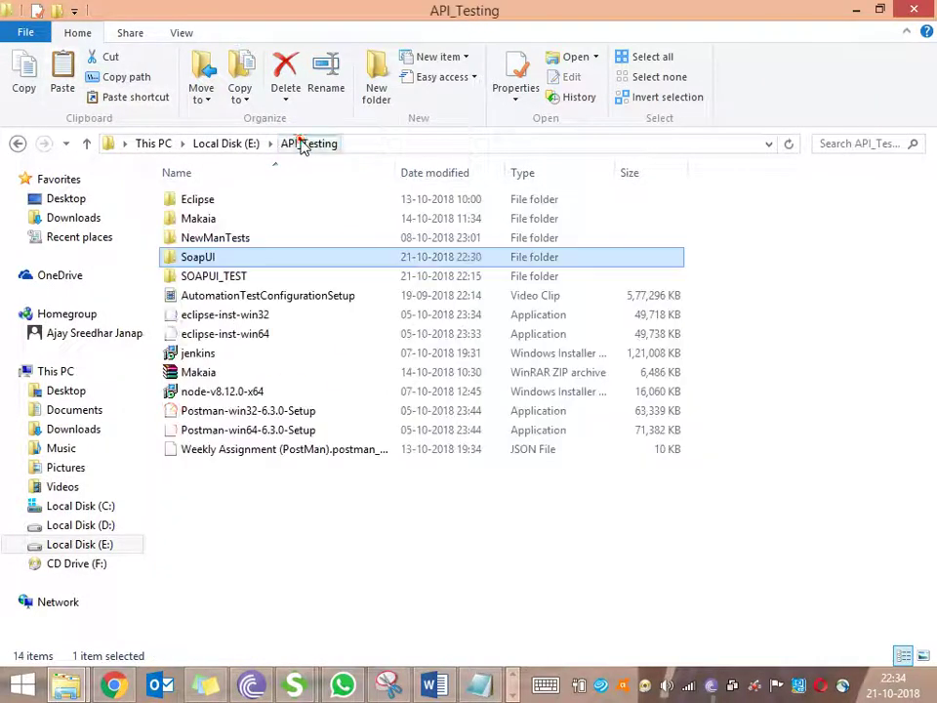
click(252, 497)
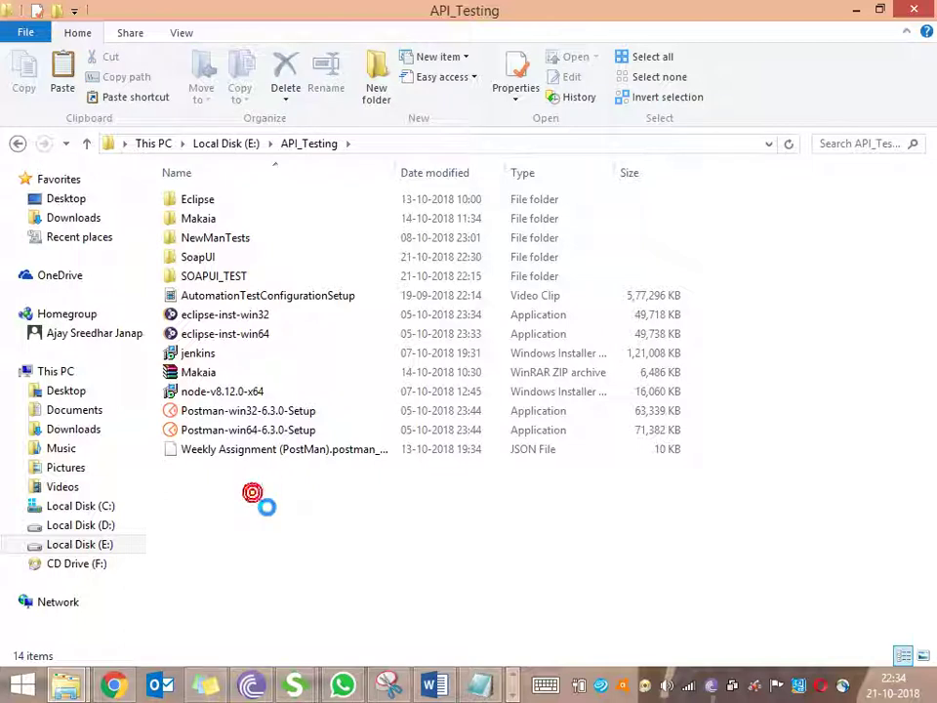
key(ctrl+v)
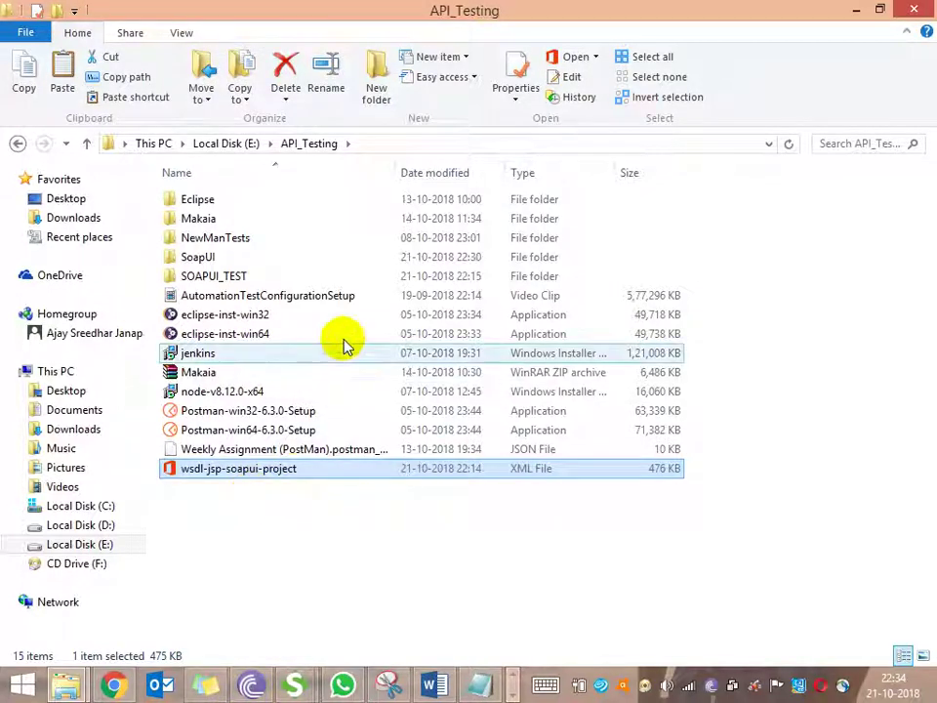
click(384, 144)
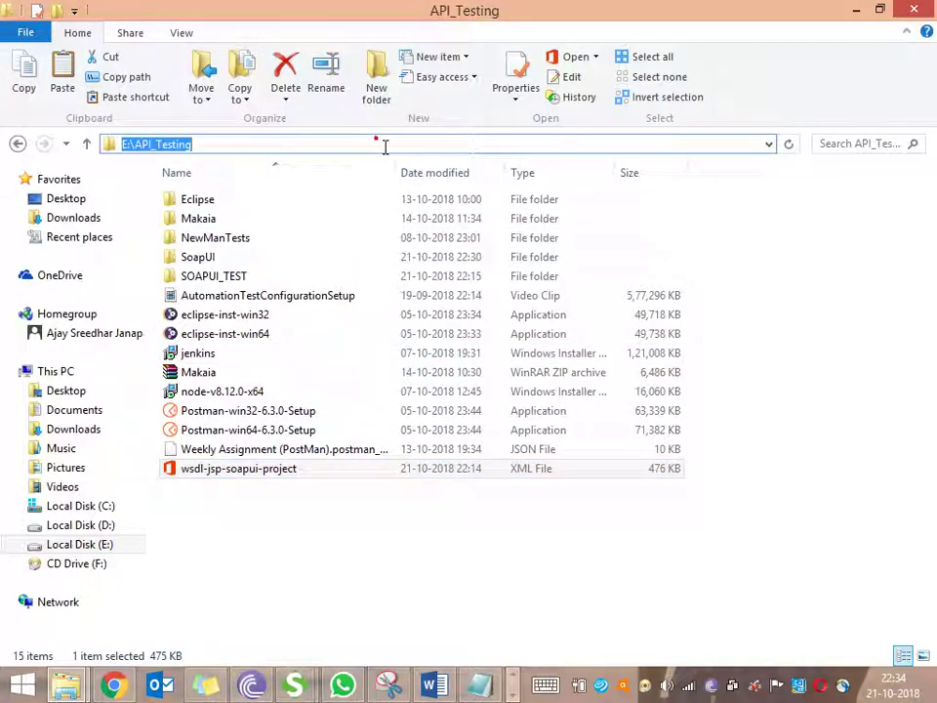
click(385, 145)
text(\)
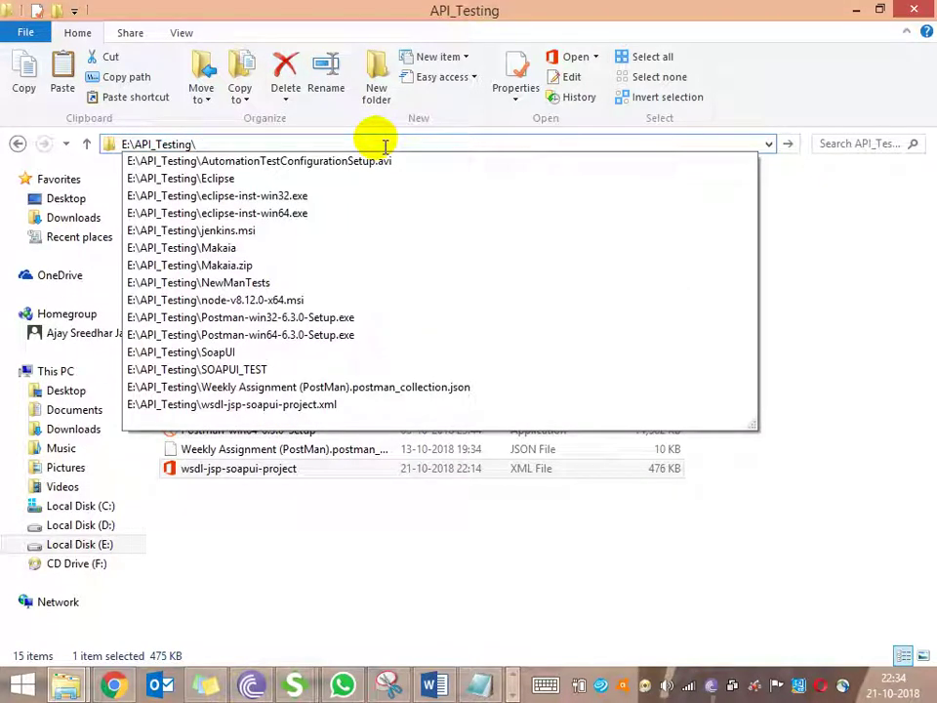
key(Up)
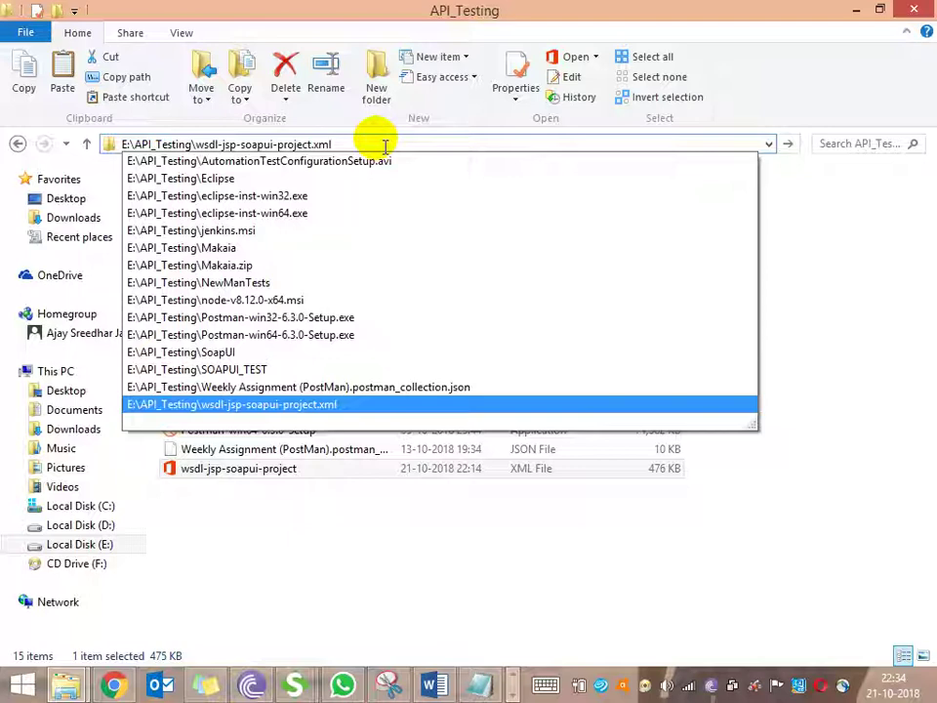
key(ctrl+a)
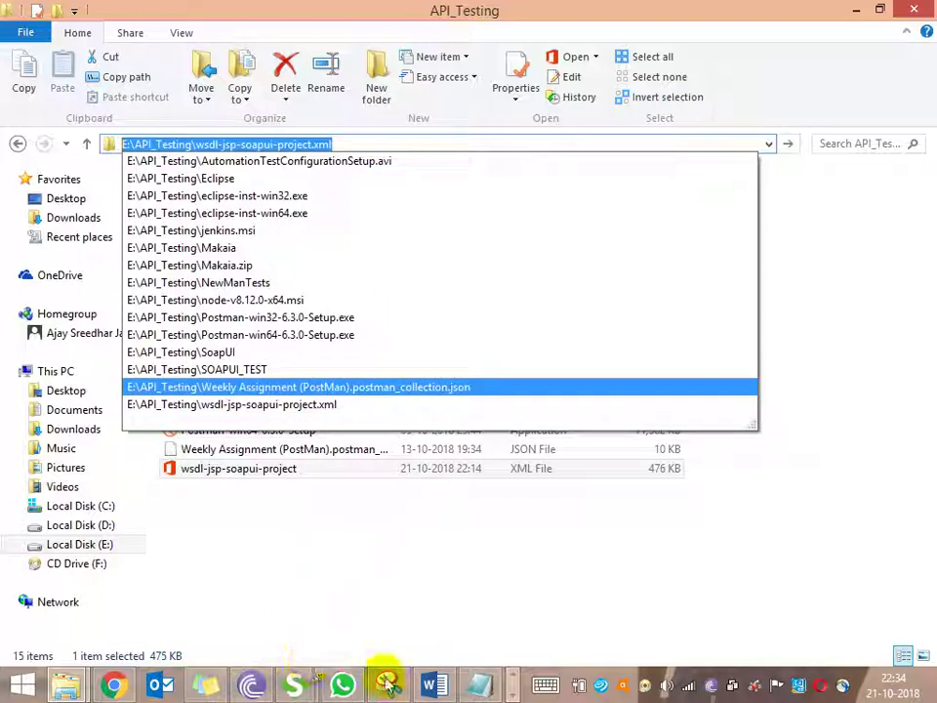
Step: Paste the wsdl-jsp-soapui-project.xml path into the Notepad notes above the security token, then return to File Explorer
click(488, 689)
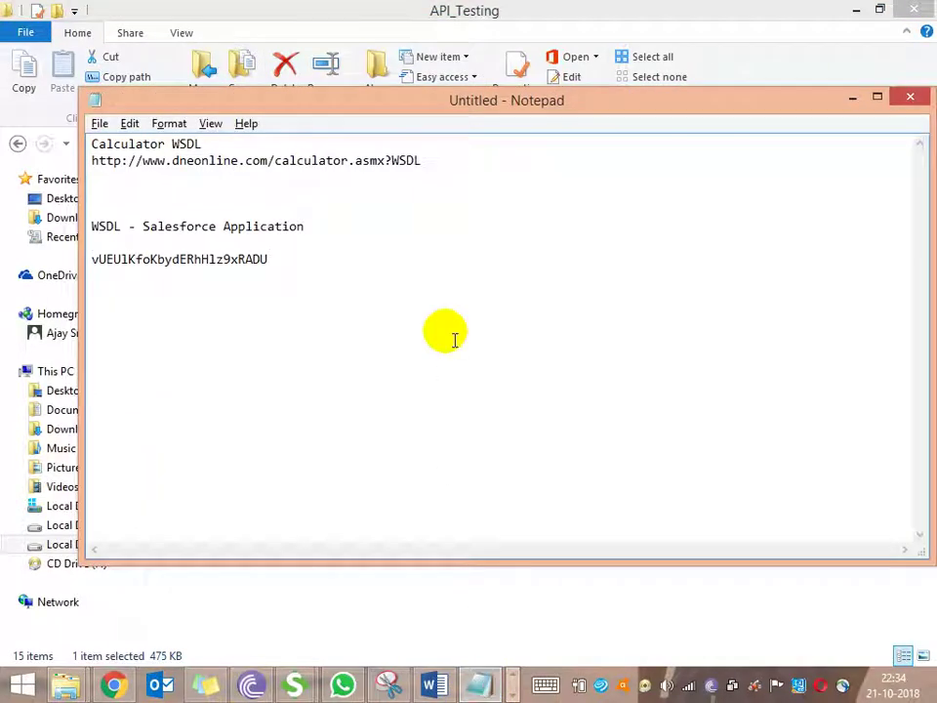
key(ctrl+v)
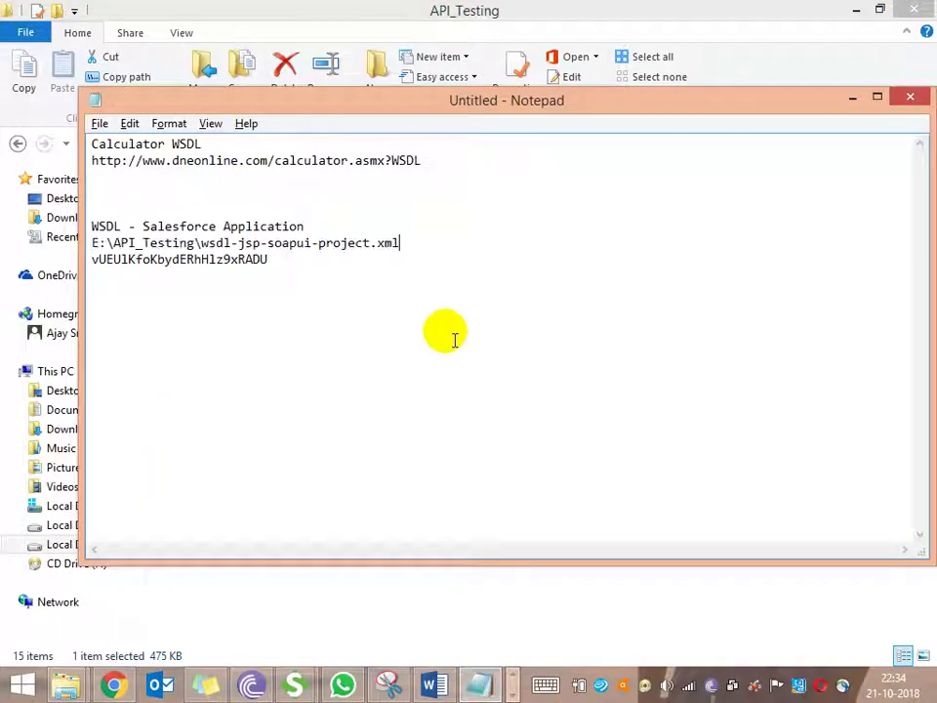
key(Return)
key(Return)
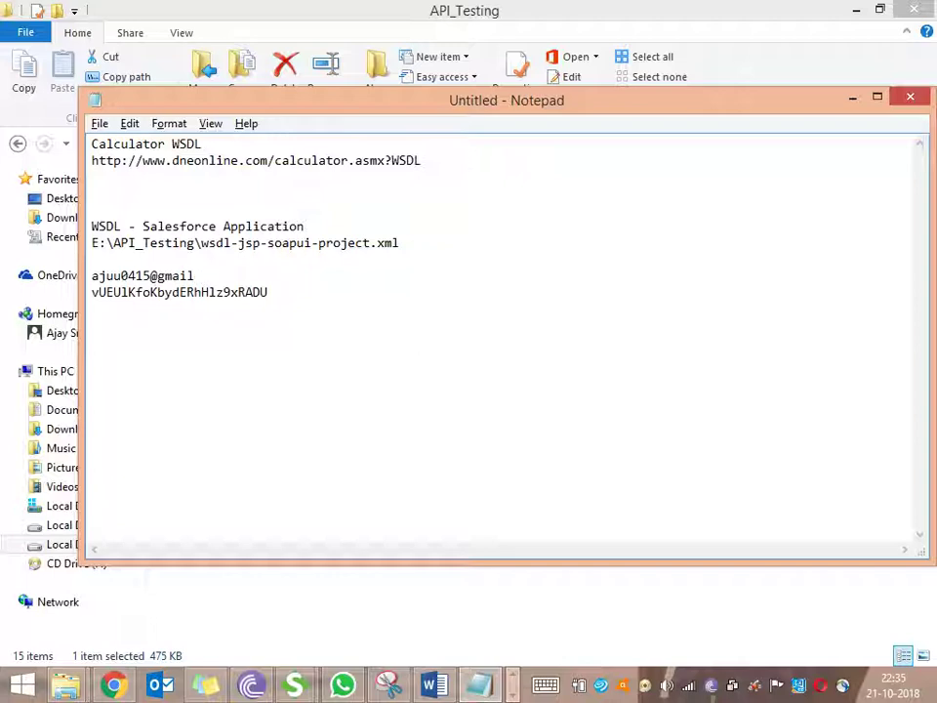
key(Return)
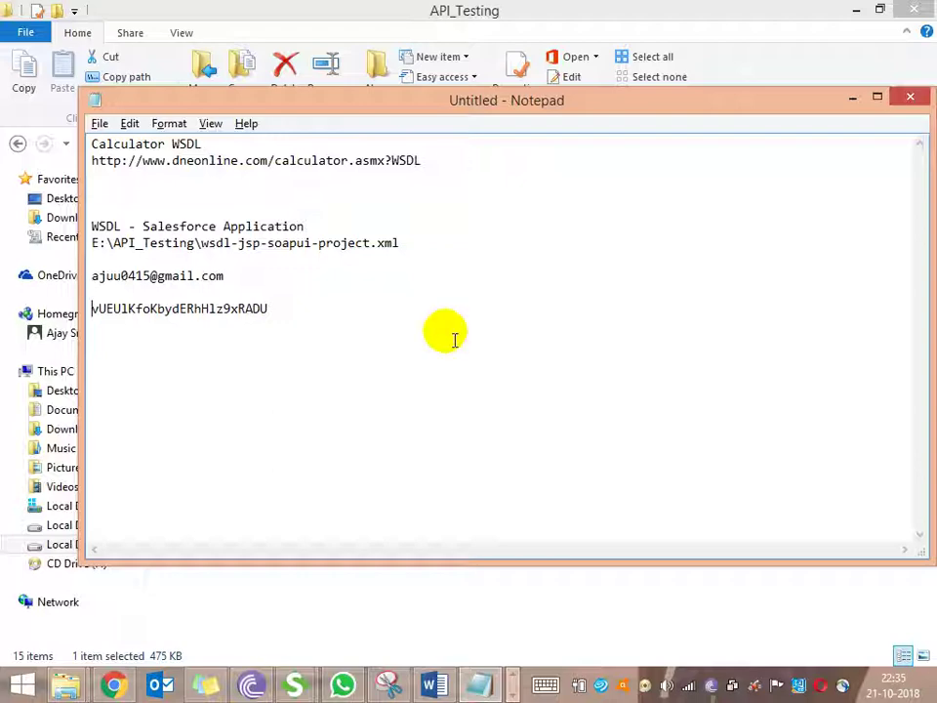
key(alt+Tab)
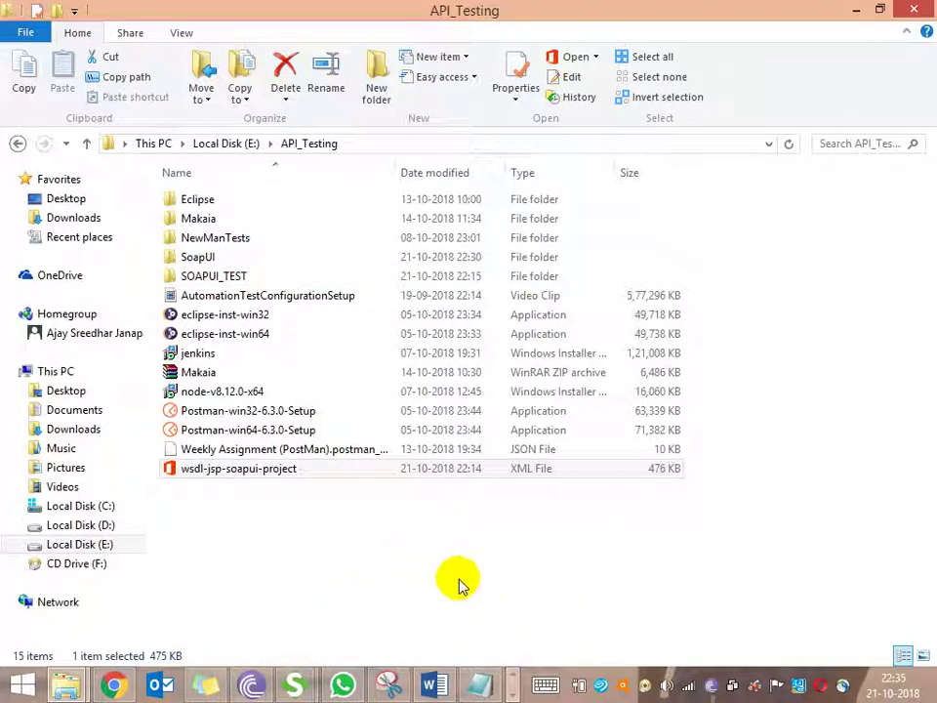
Step: Bring SoapUI forward, collapse Day2 and Day3 in the Navigator, and close the Divide request editor
click(293, 678)
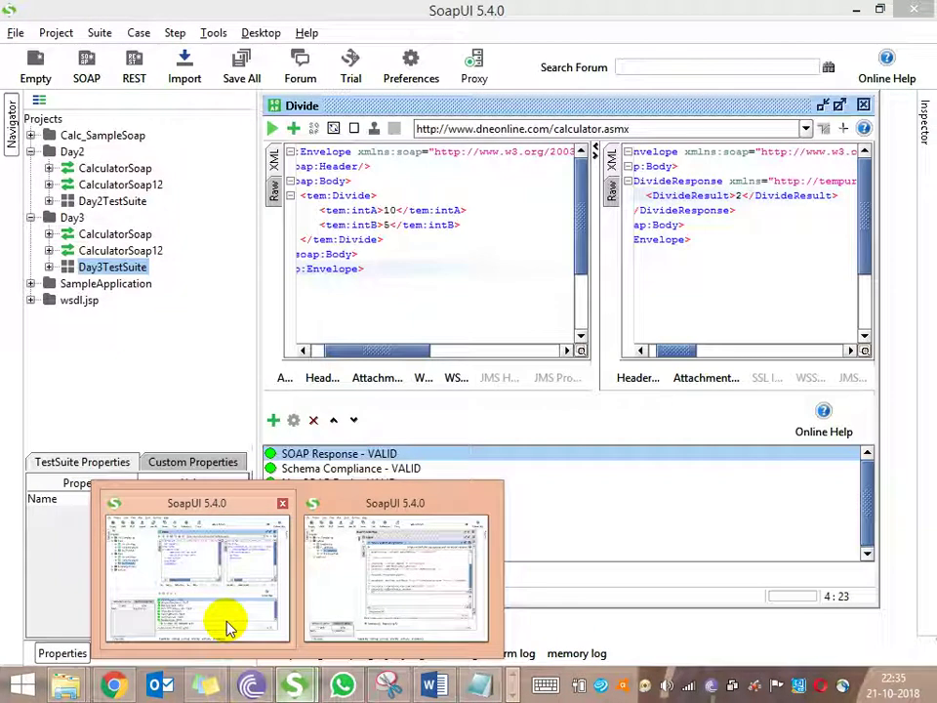
click(226, 621)
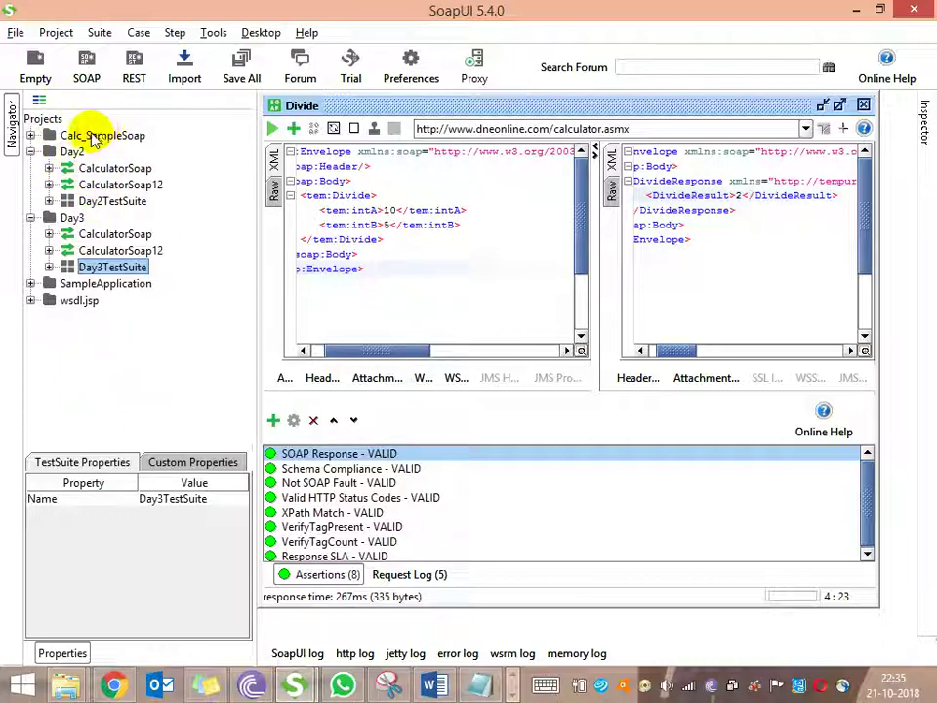
click(31, 152)
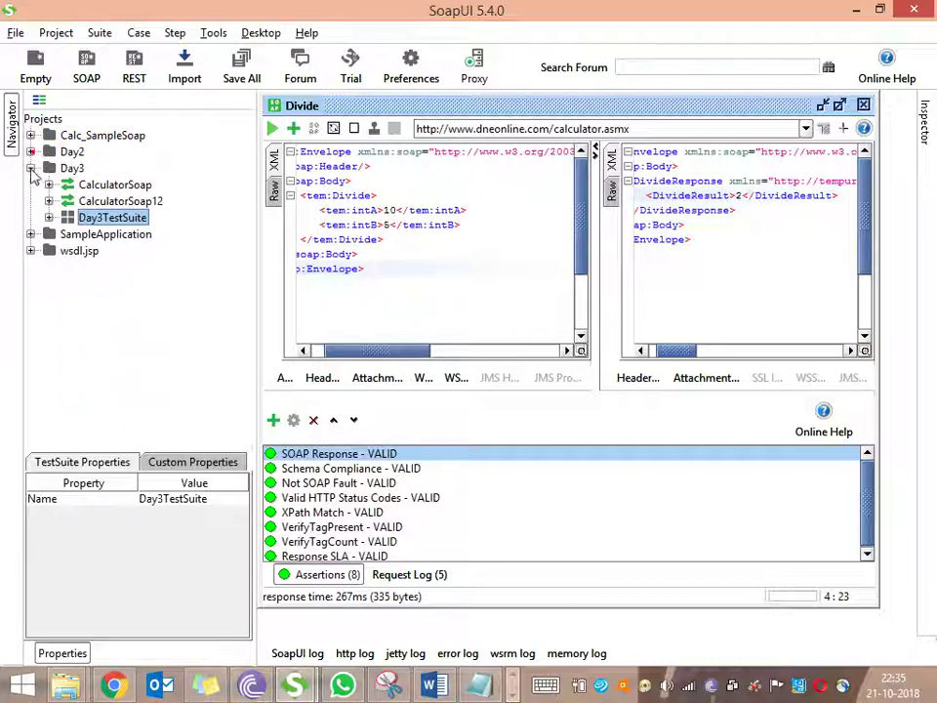
click(31, 168)
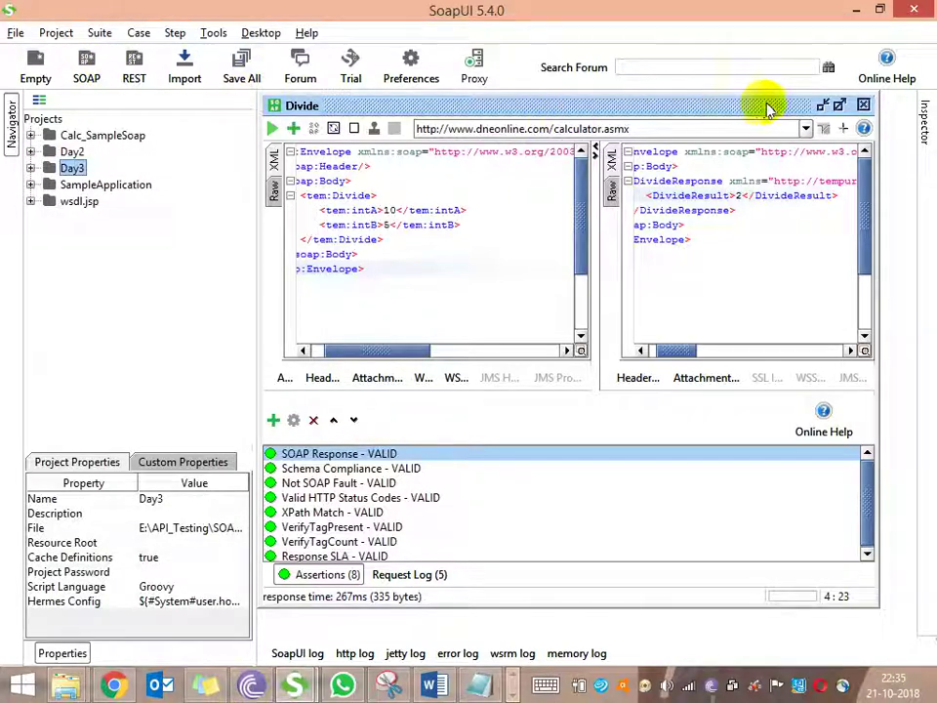
click(865, 106)
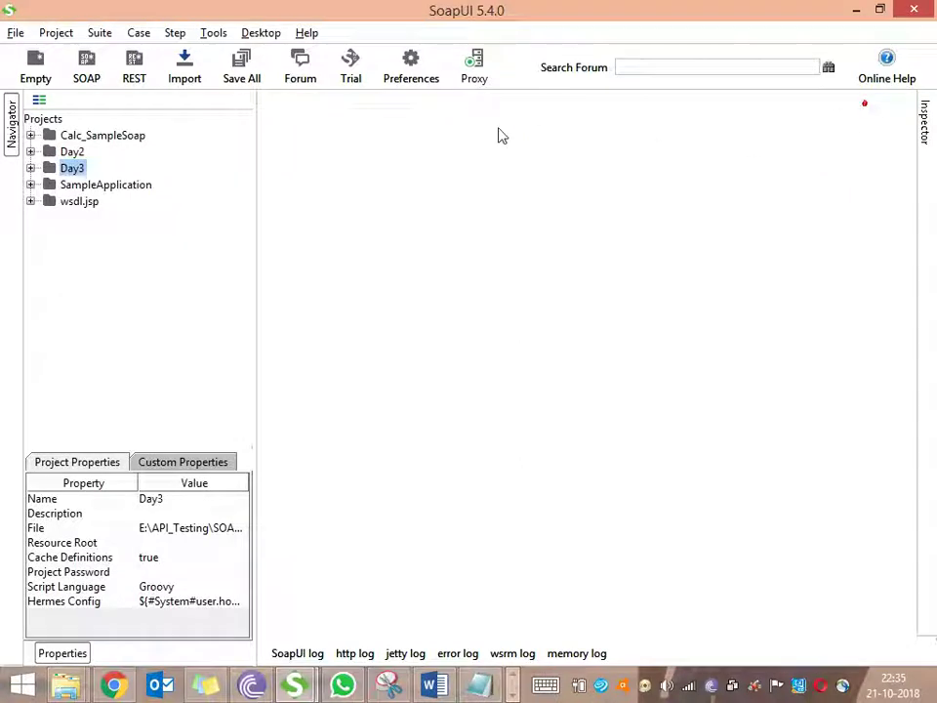
Step: Create SOAP project Day4SalesForce using the pasted project XML as WSDL, then cancel after the load error
click(88, 74)
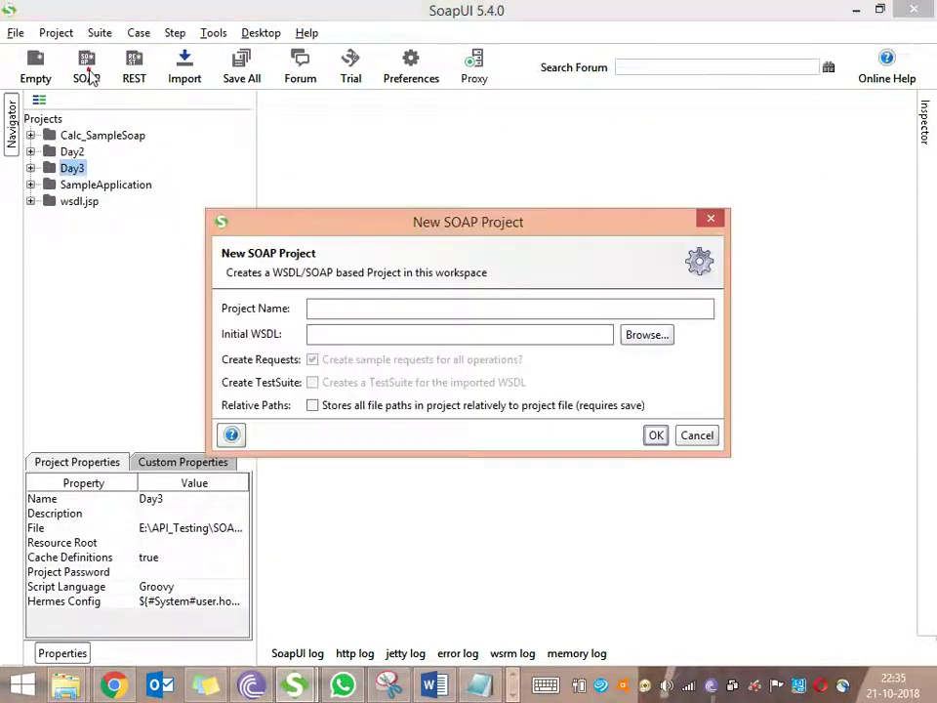
click(328, 306)
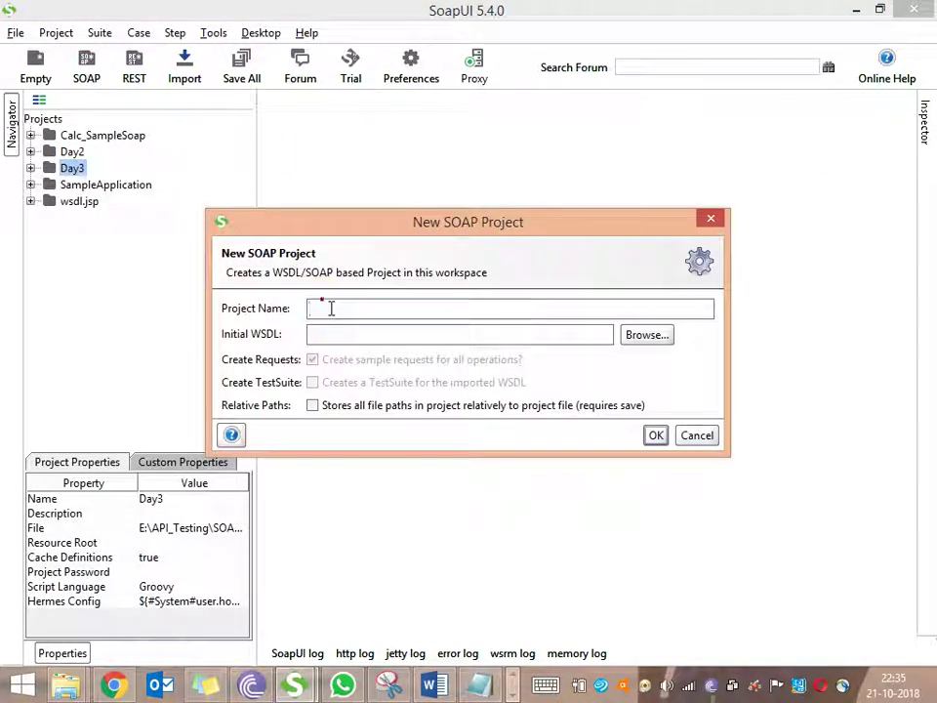
text(Day4SalesForce)
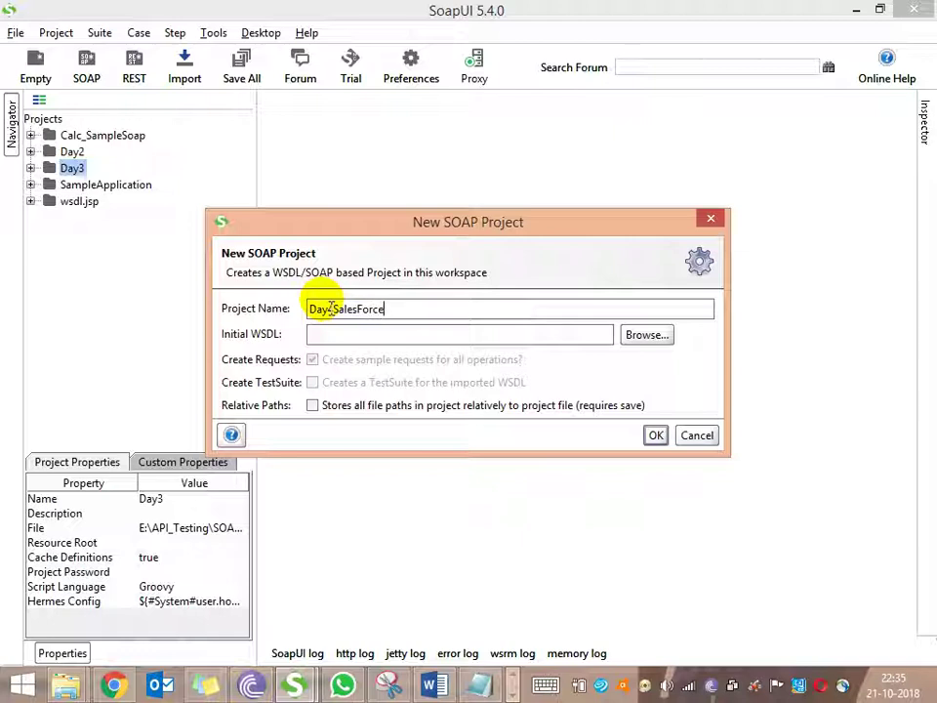
click(463, 337)
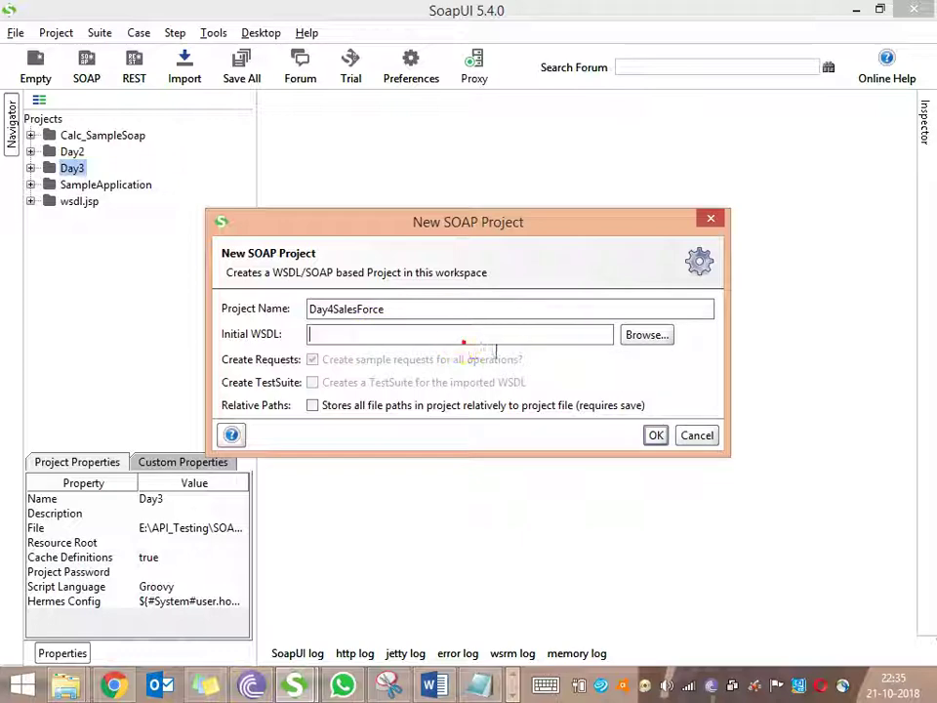
click(644, 337)
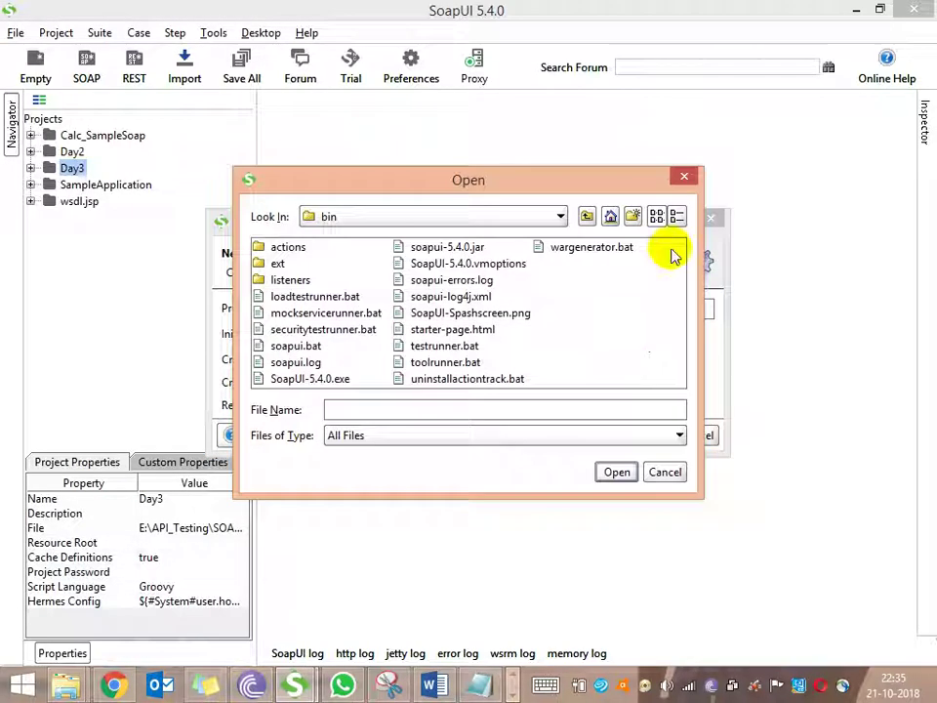
click(683, 179)
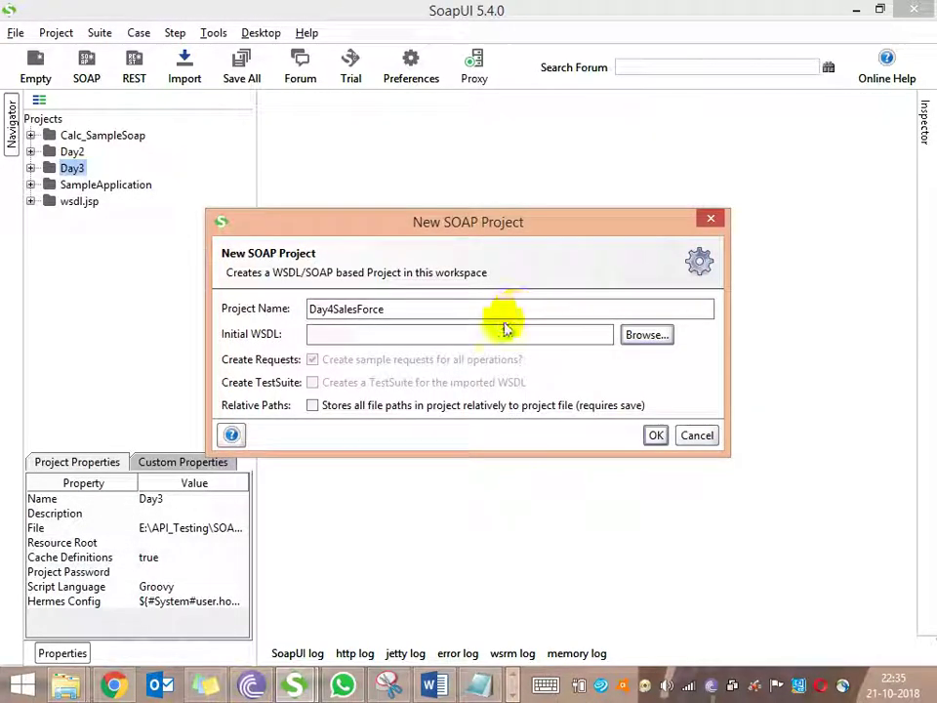
text(E:\API_Testing\wsdl-jsp-soapui-project.xml)
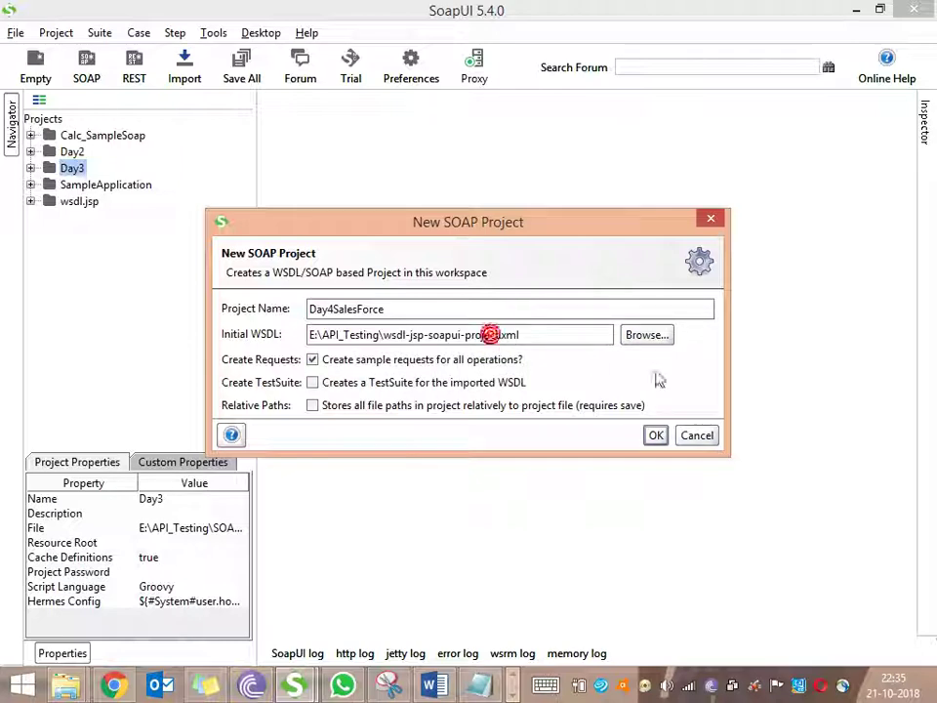
click(655, 437)
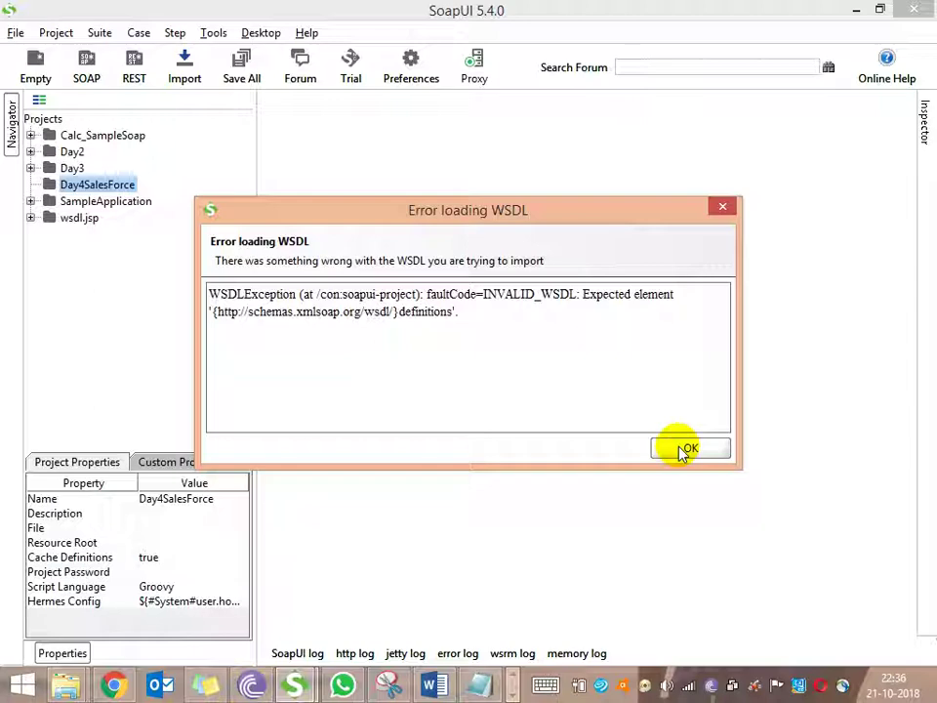
click(686, 450)
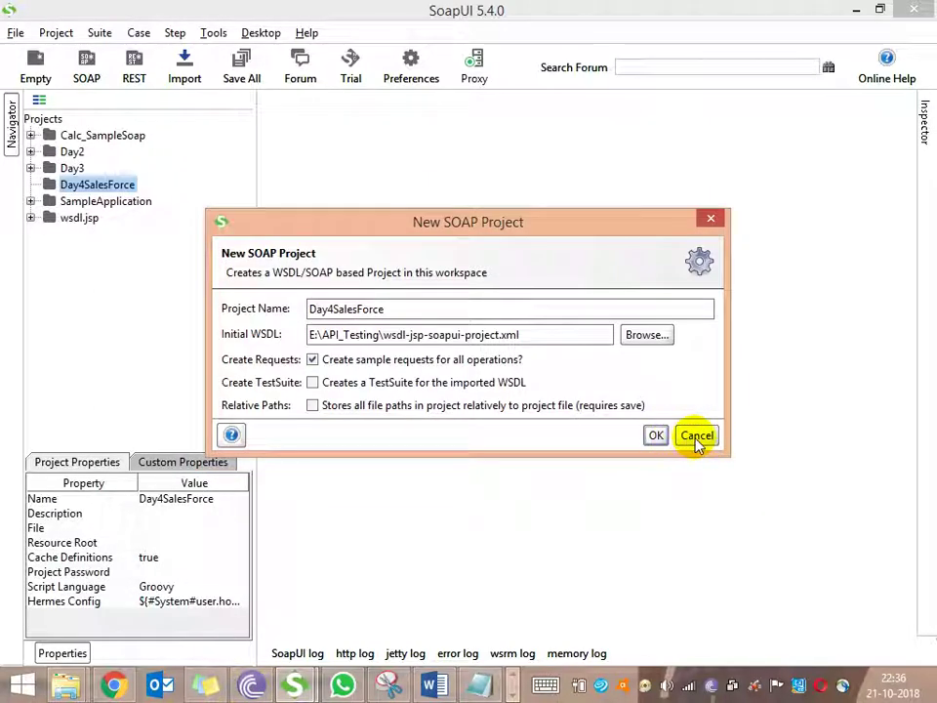
click(697, 437)
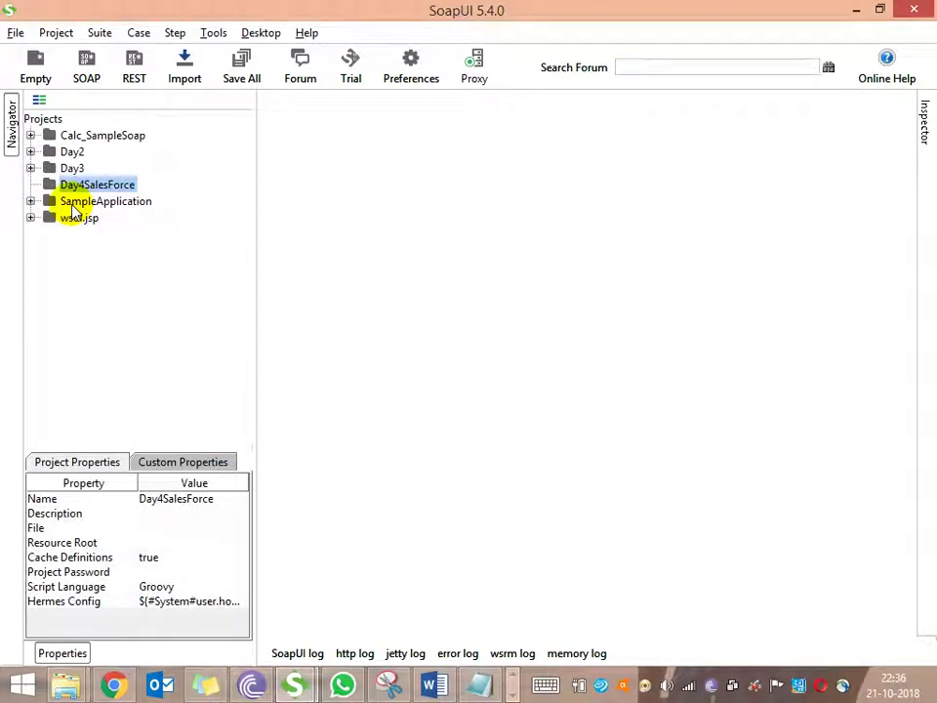
Step: Expand and collapse SampleApplication, then select and expand the wsdl.jsp project
click(30, 201)
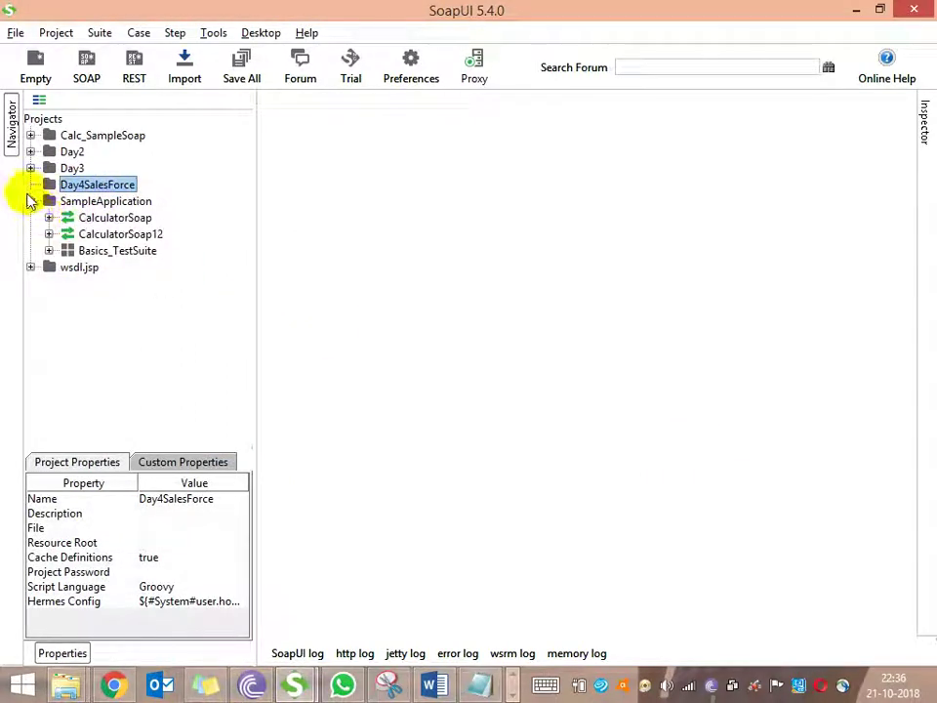
click(30, 201)
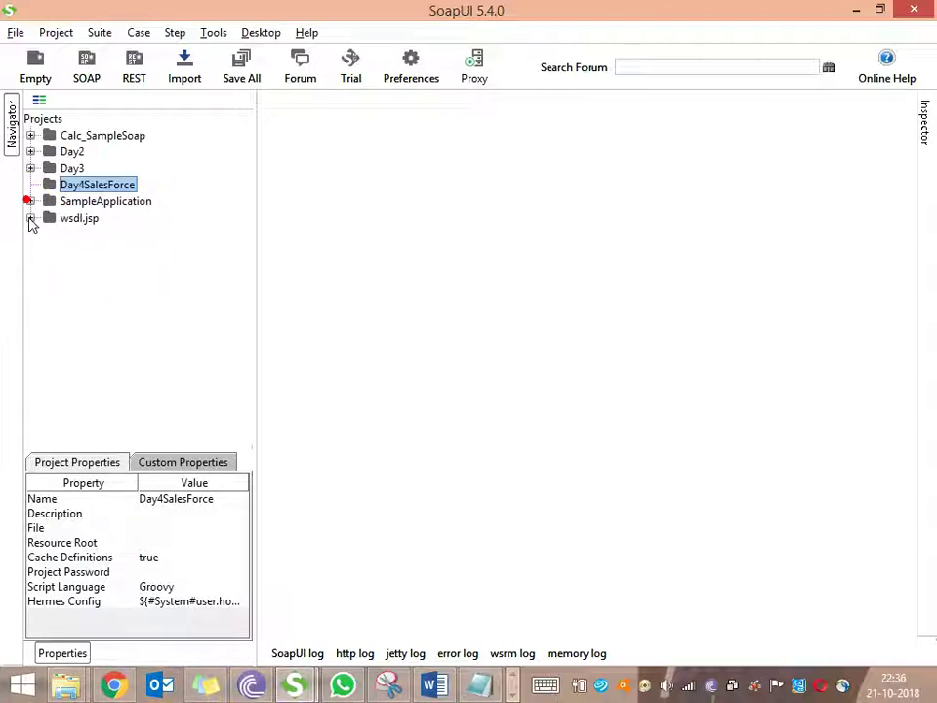
click(66, 219)
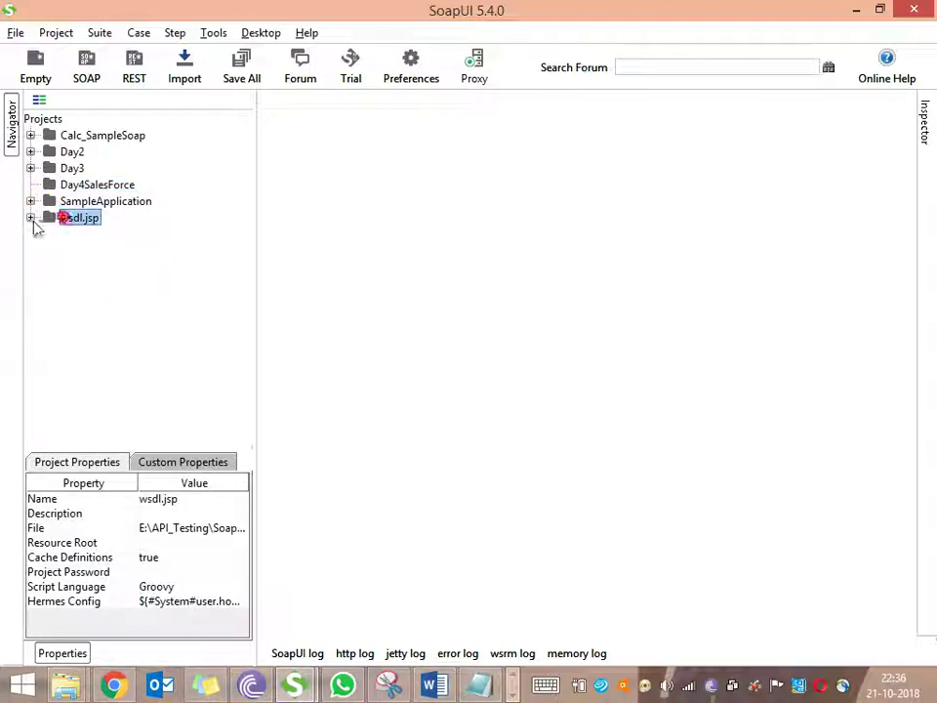
click(31, 220)
Step: Browse the SoapBinding operations under wsdl.jsp, then collapse SoapBinding
click(32, 218)
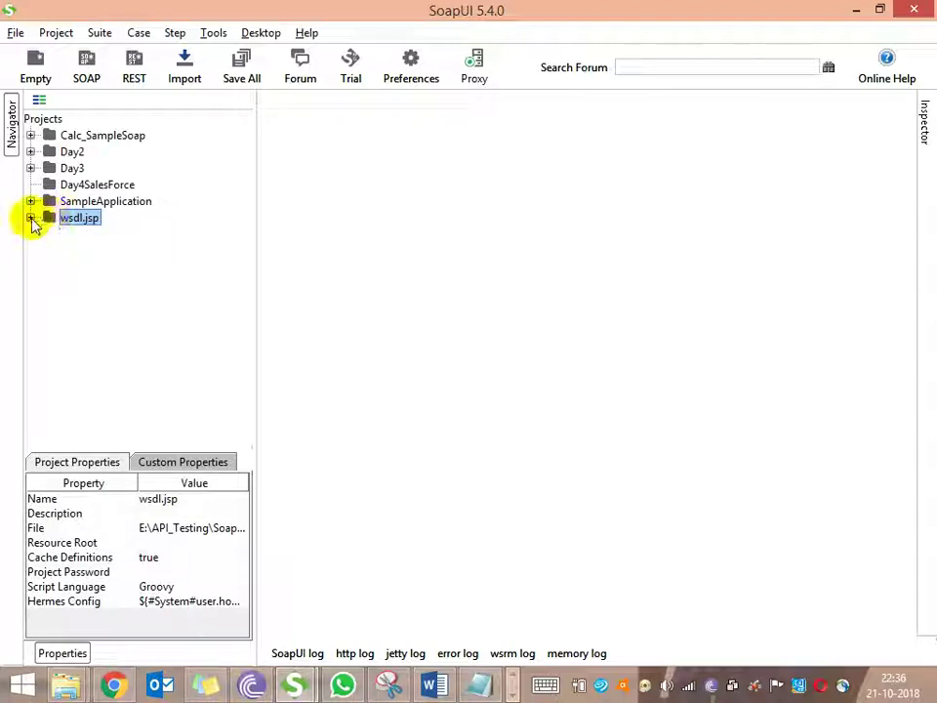
click(31, 218)
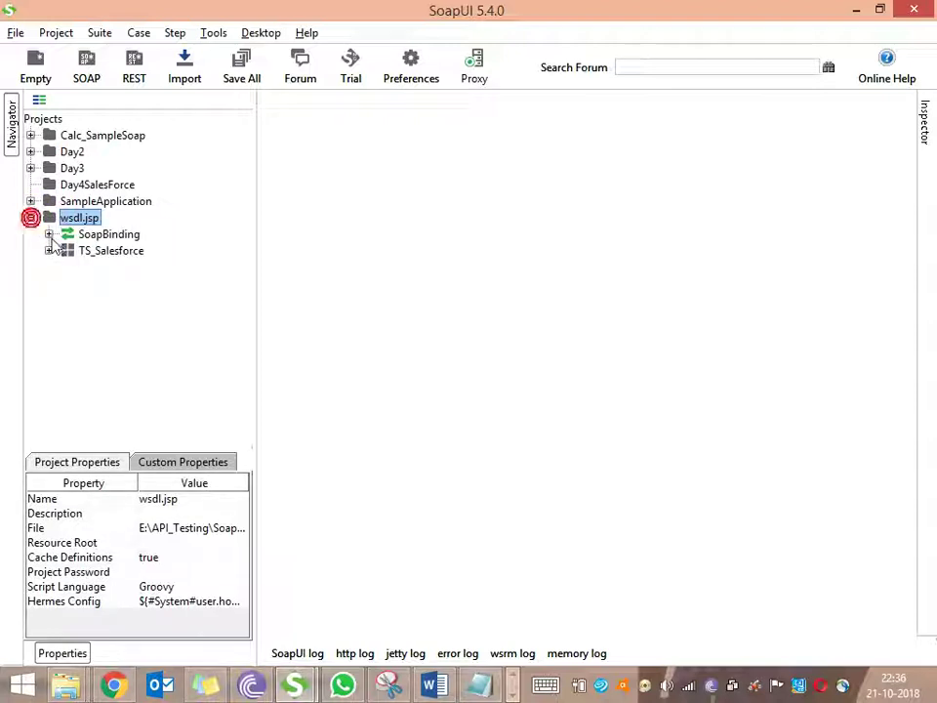
click(48, 235)
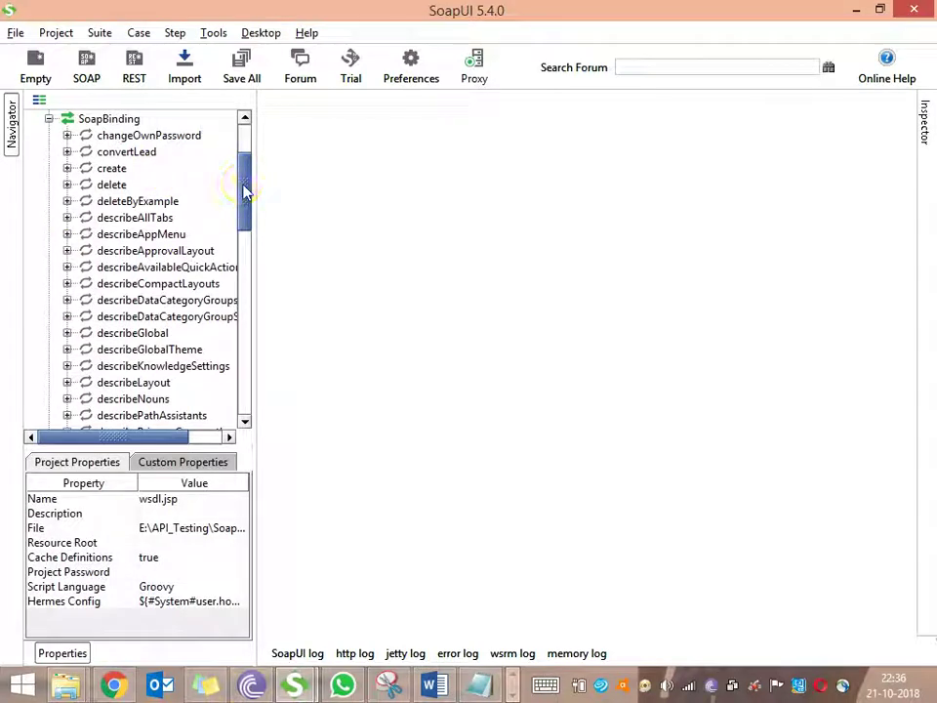
drag(244, 191, 243, 159)
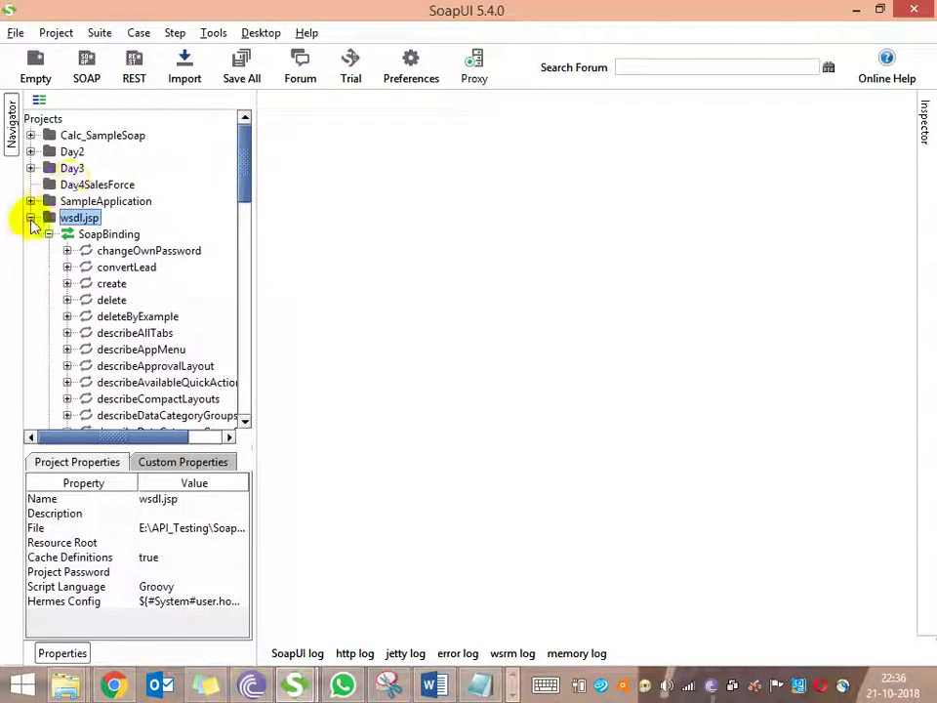
click(30, 219)
click(30, 219)
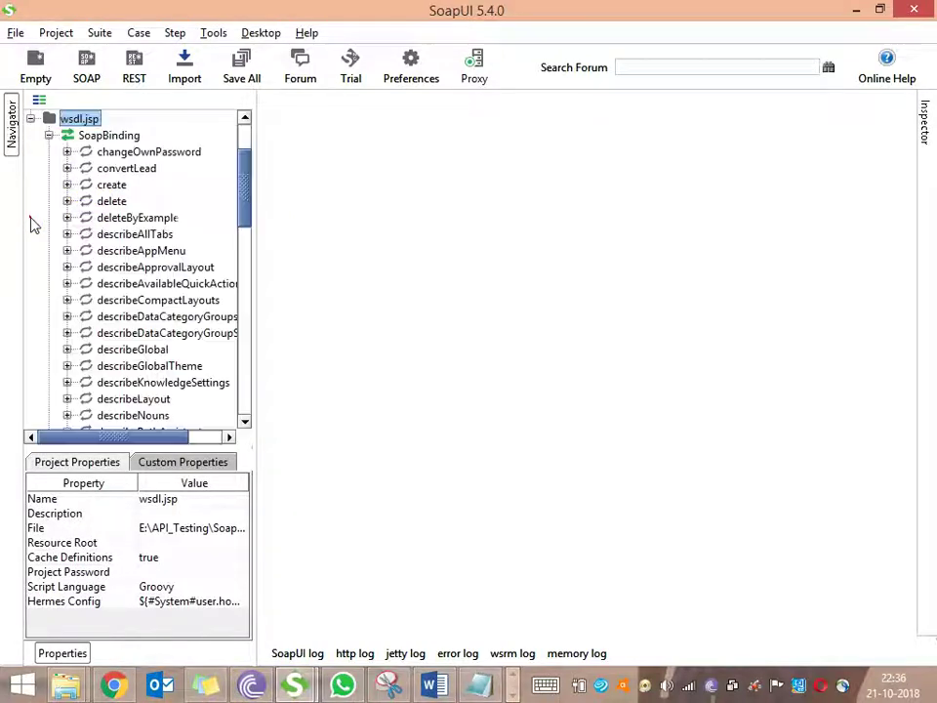
click(50, 136)
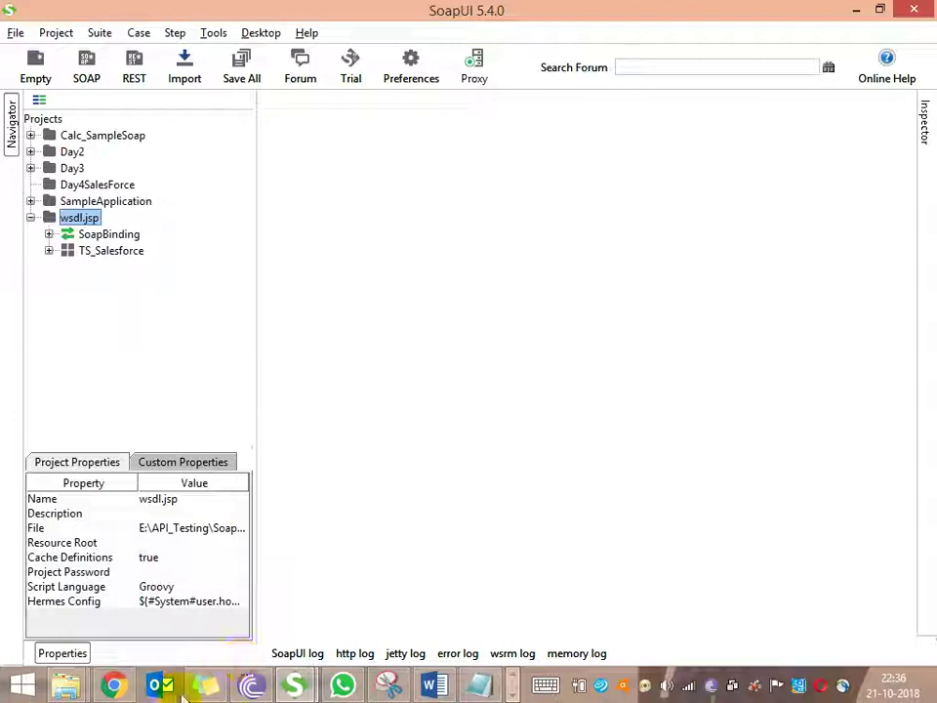
click(514, 671)
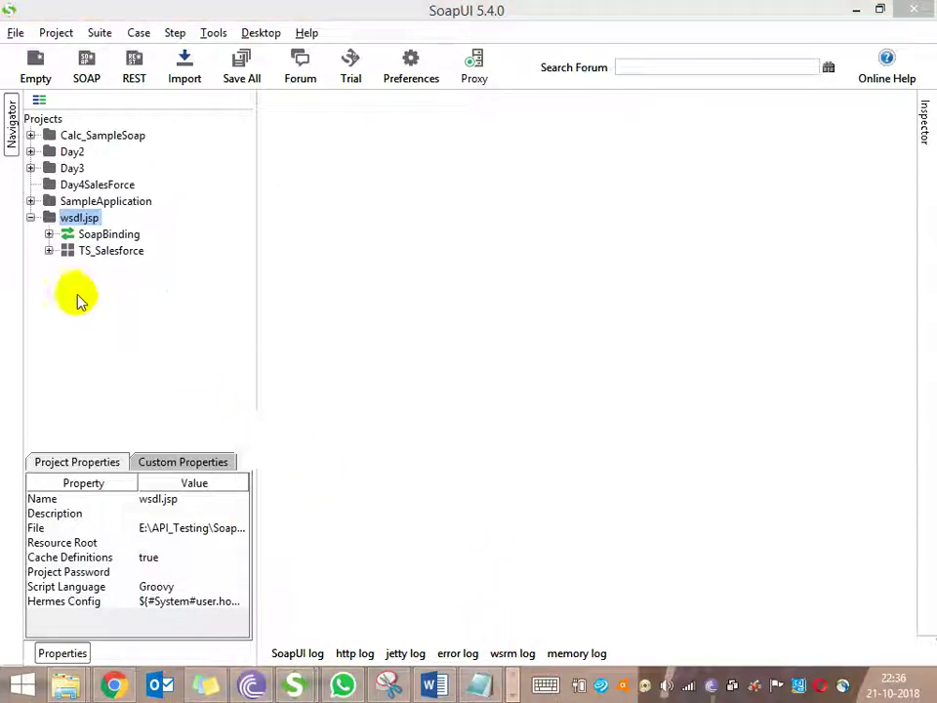
Step: Import E:\API_Testing\wsdl-jsp-soapui-project.xml as a second wsdl.jsp project
click(187, 67)
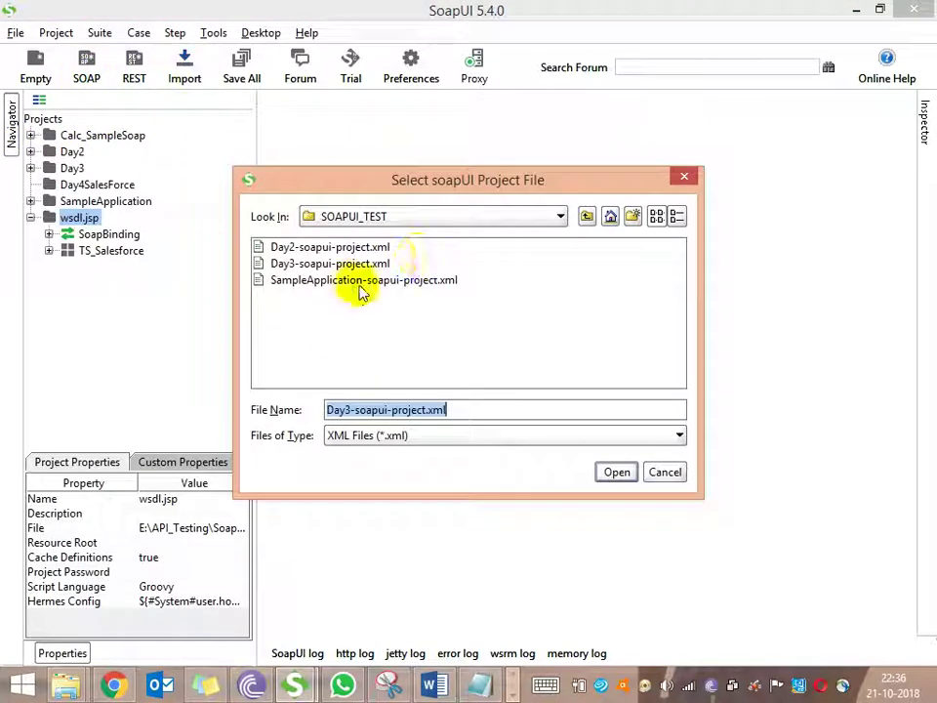
click(587, 217)
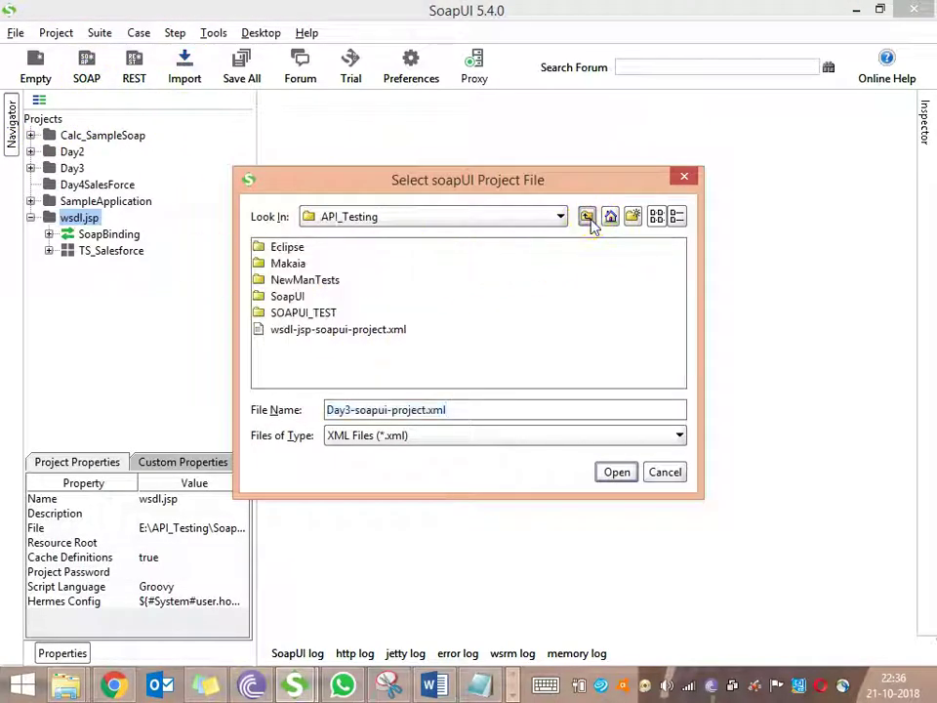
click(334, 331)
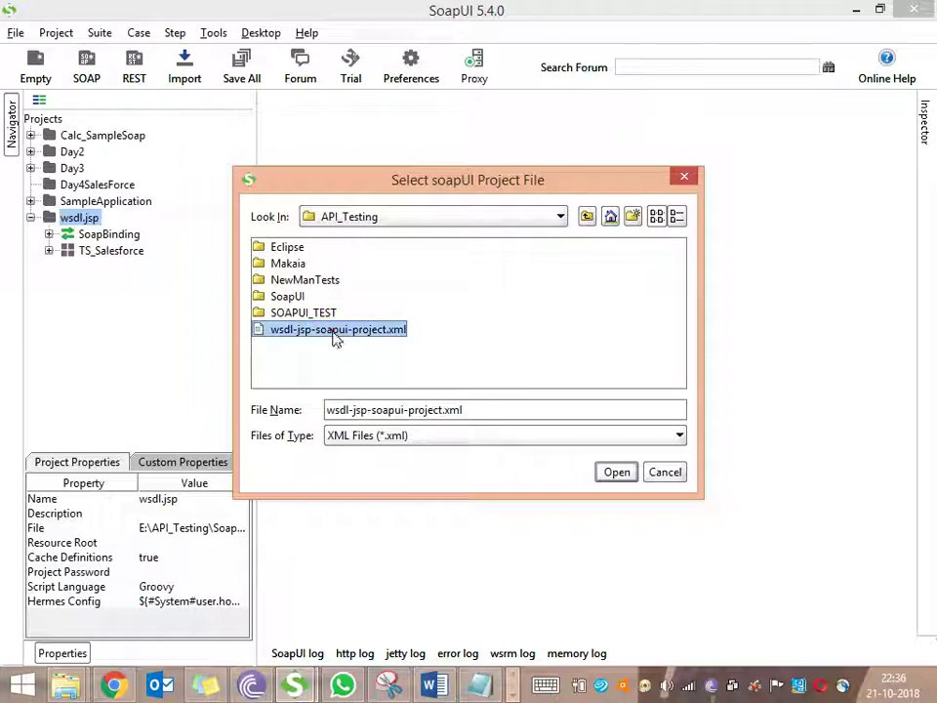
click(606, 471)
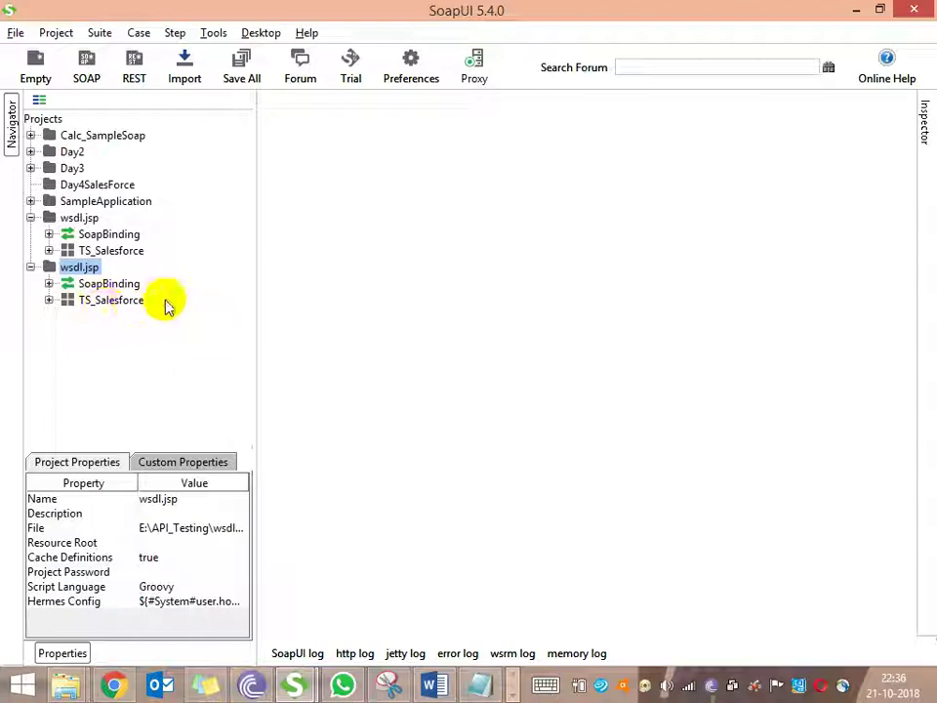
Step: Delete the TS_Salesforce test suite from the imported wsdl.jsp project and confirm the removal
click(111, 303)
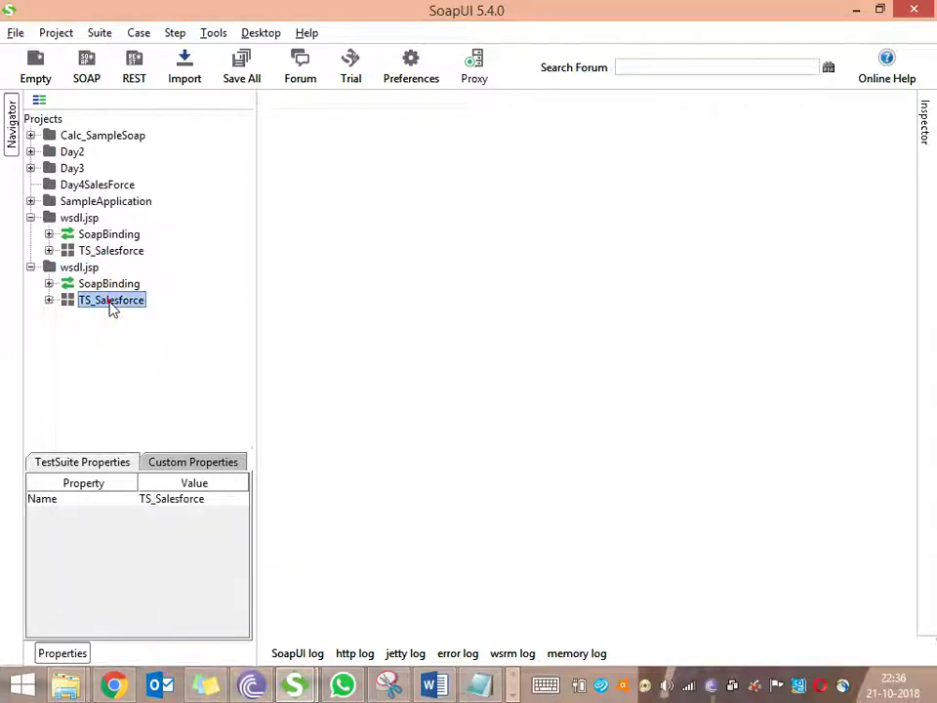
right_click(111, 307)
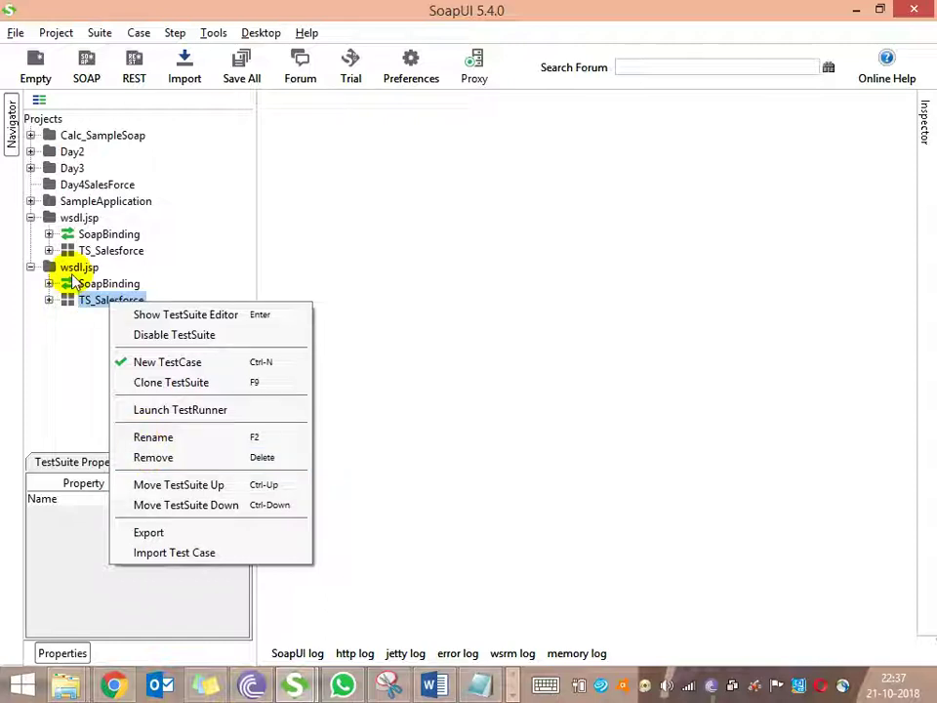
click(86, 283)
right_click(87, 283)
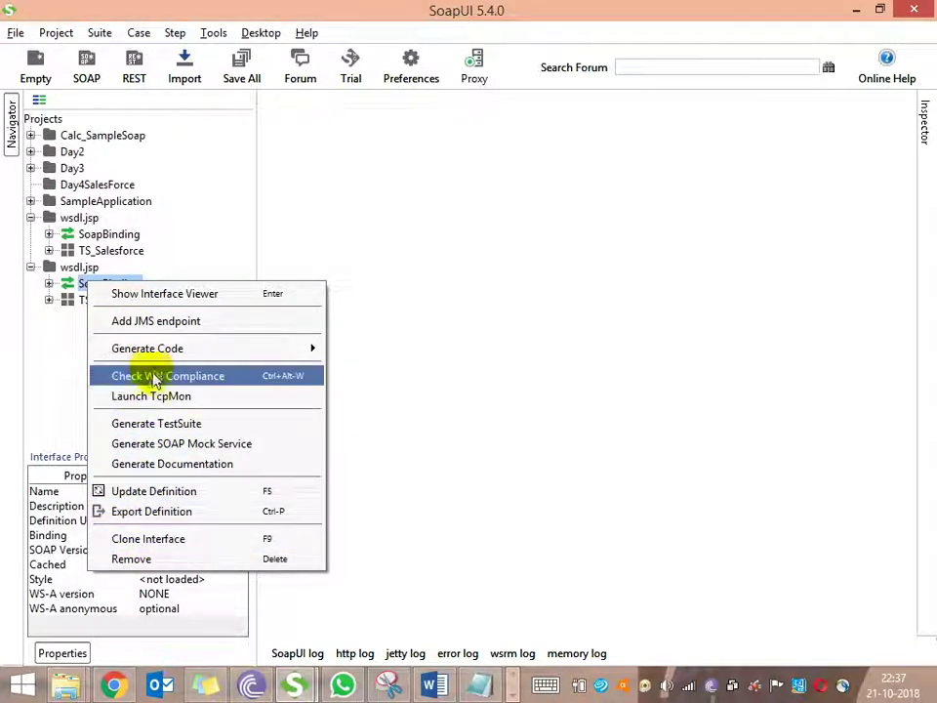
click(68, 353)
click(94, 302)
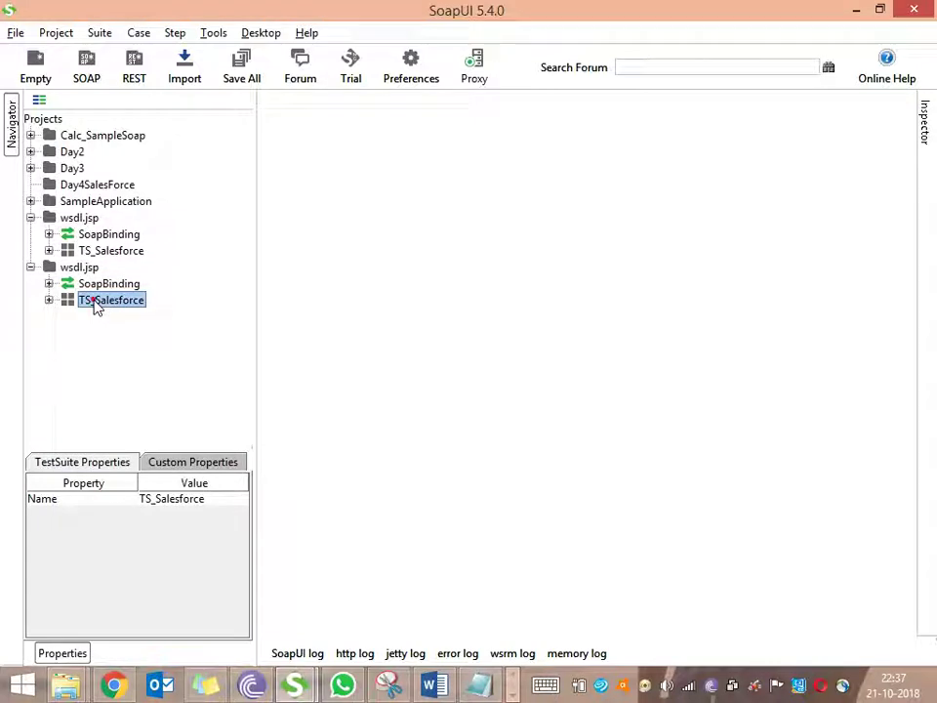
key(Delete)
key(Return)
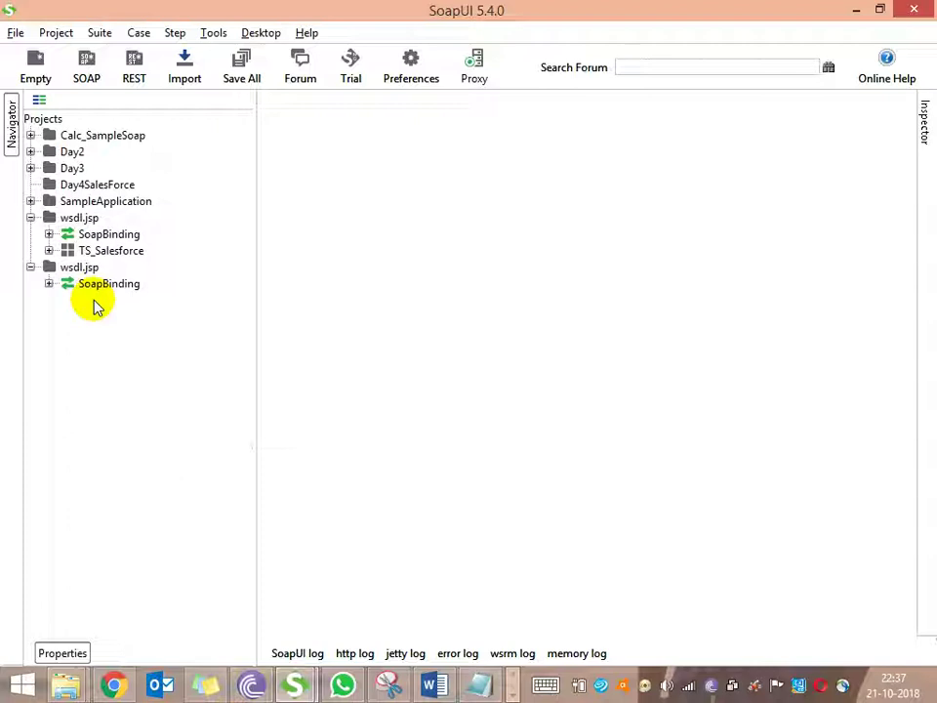
Step: Rename the second wsdl.jsp project to SalesForceDay1 with F2
click(80, 268)
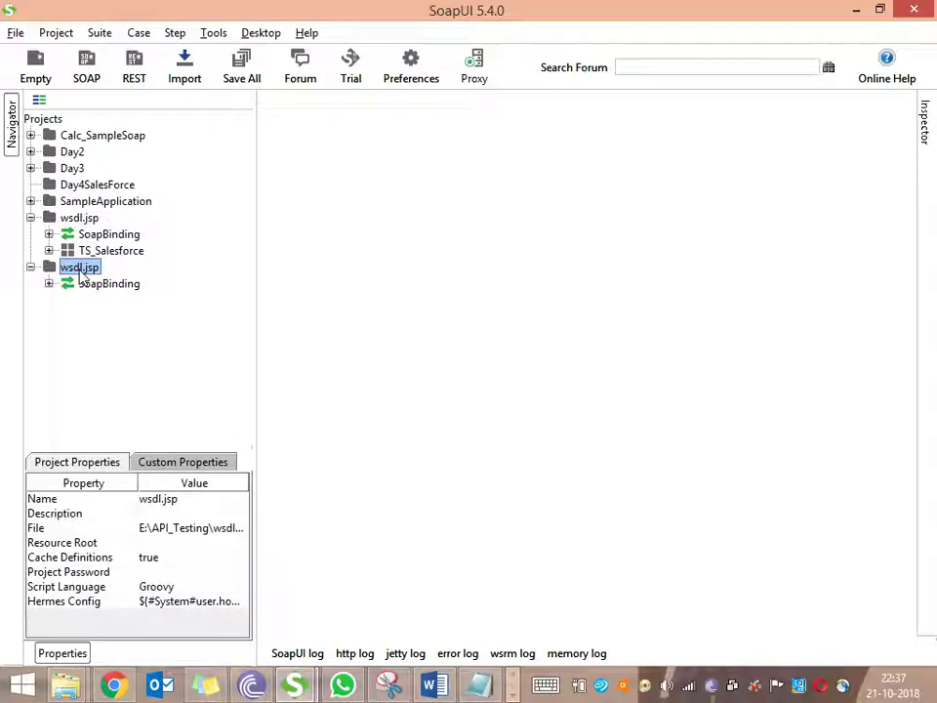
key(F2)
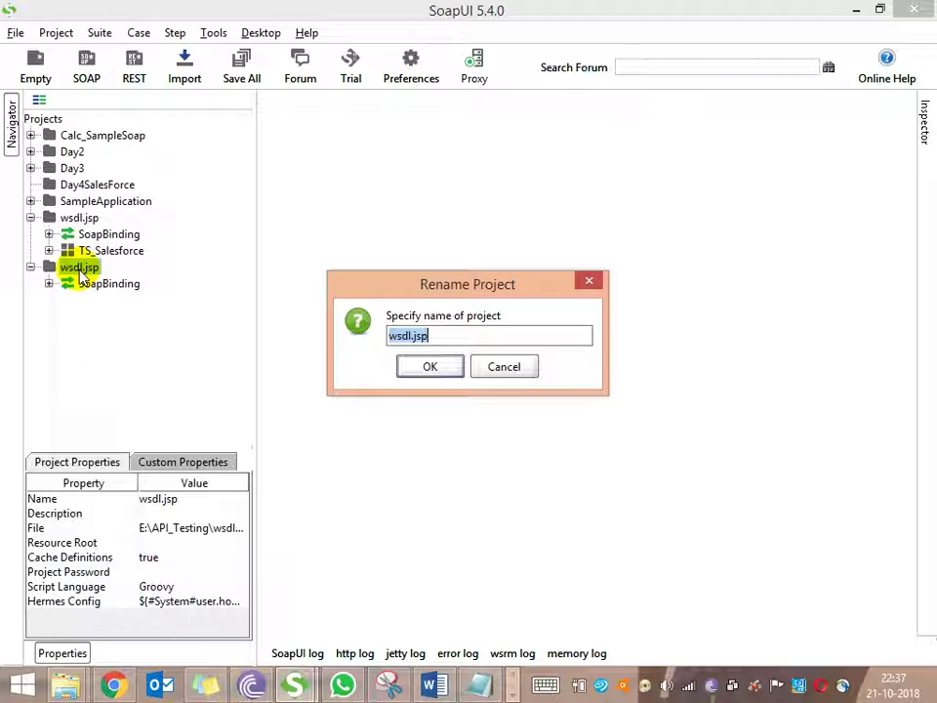
text(SalesFor)
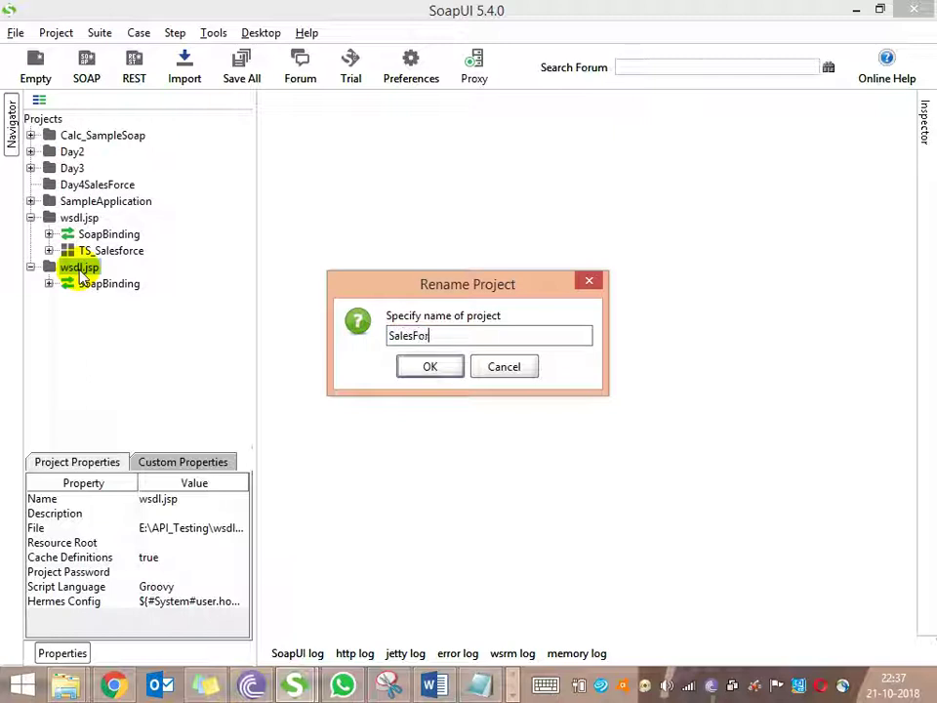
text(ceDay4)
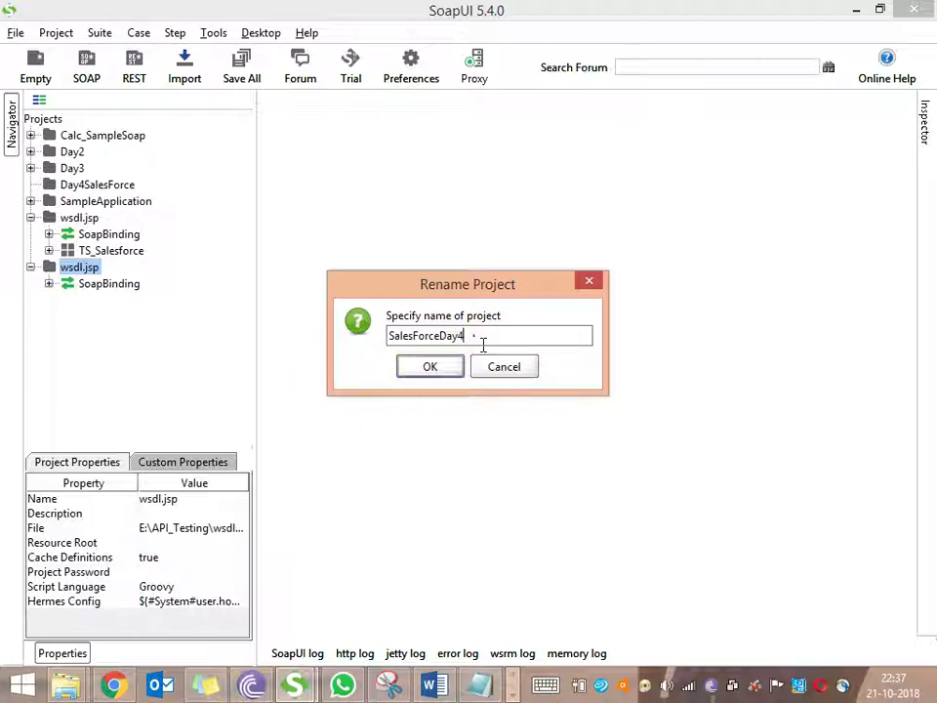
key(BackSpace)
click(420, 376)
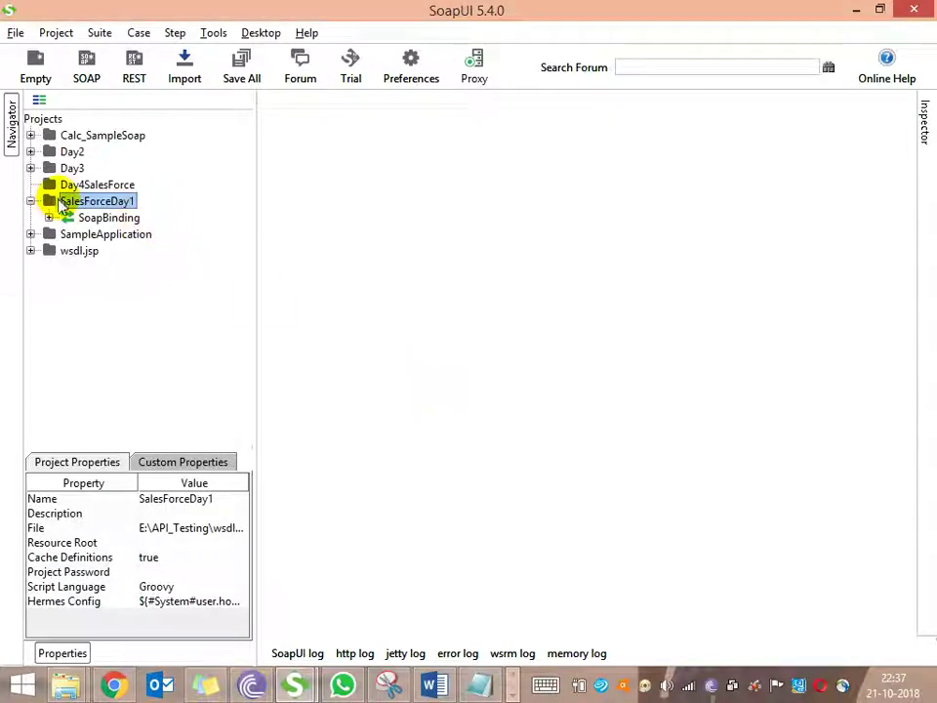
click(49, 218)
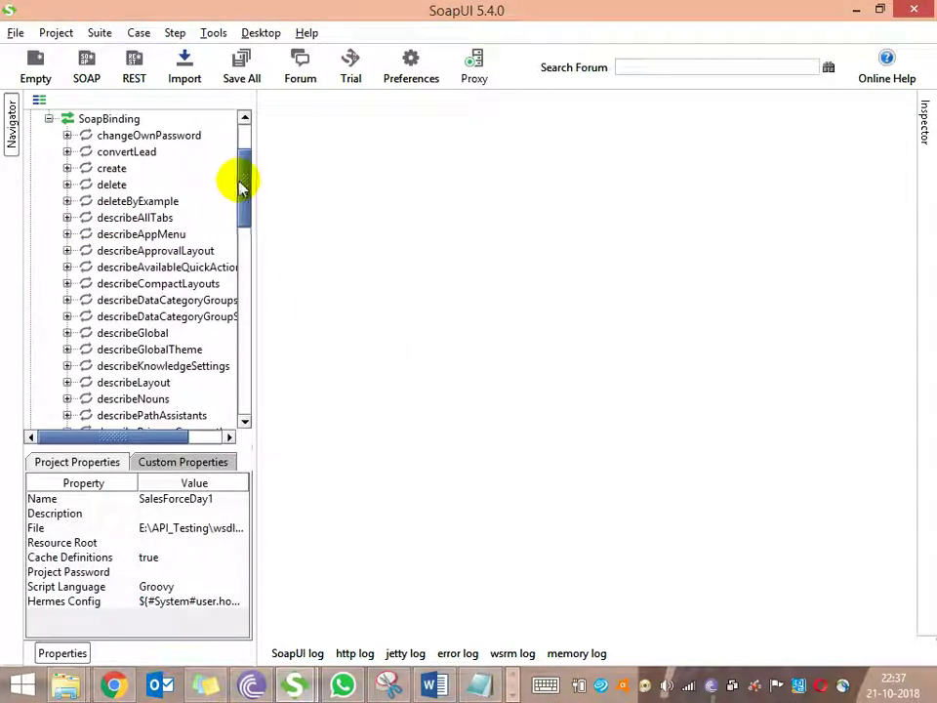
drag(245, 193, 249, 124)
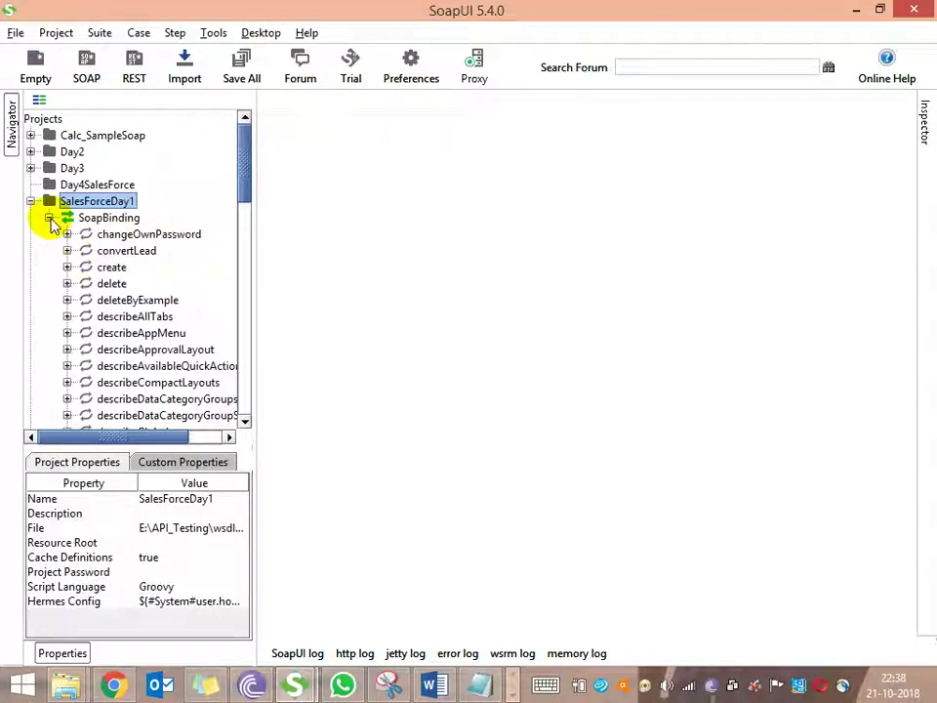
click(49, 218)
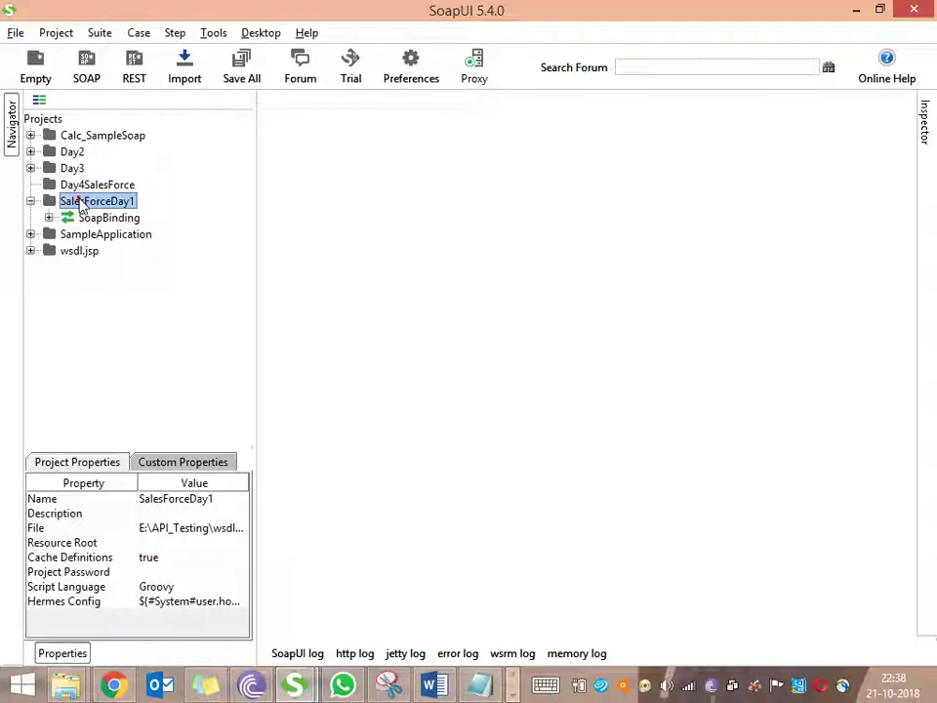
Step: Remove Day4SalesForce from the workspace without saving it, leaving SalesForceDay1 selected
click(82, 186)
key(Delete)
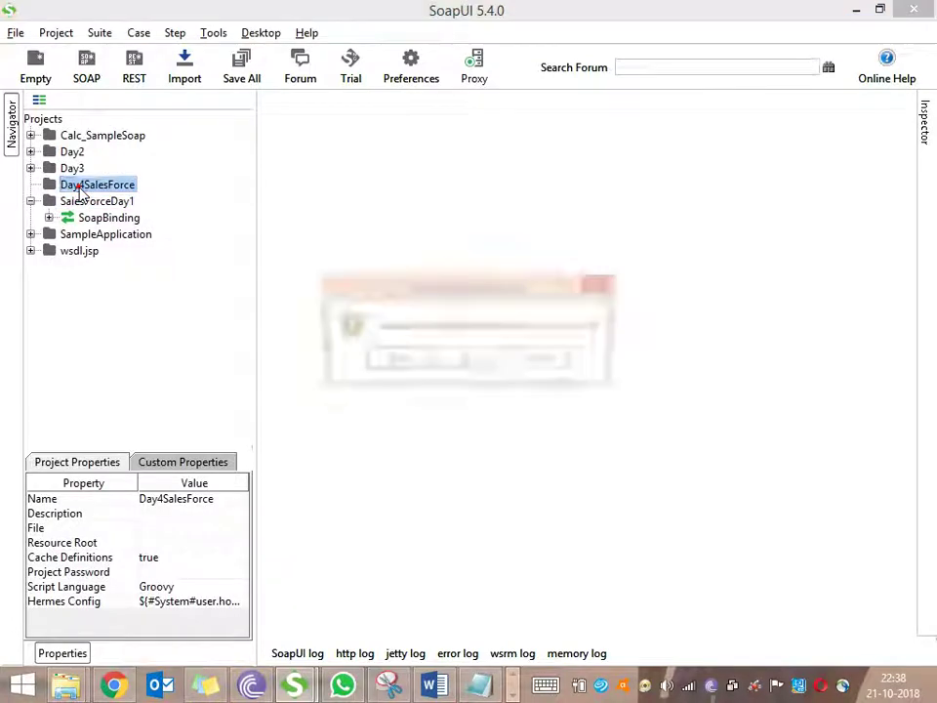
key(Return)
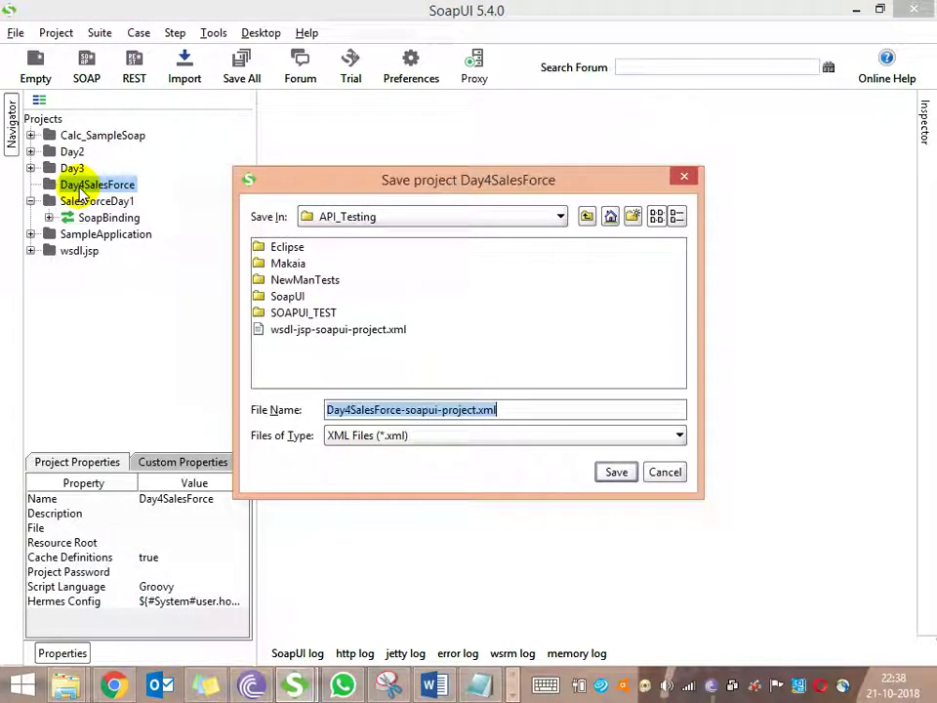
click(662, 473)
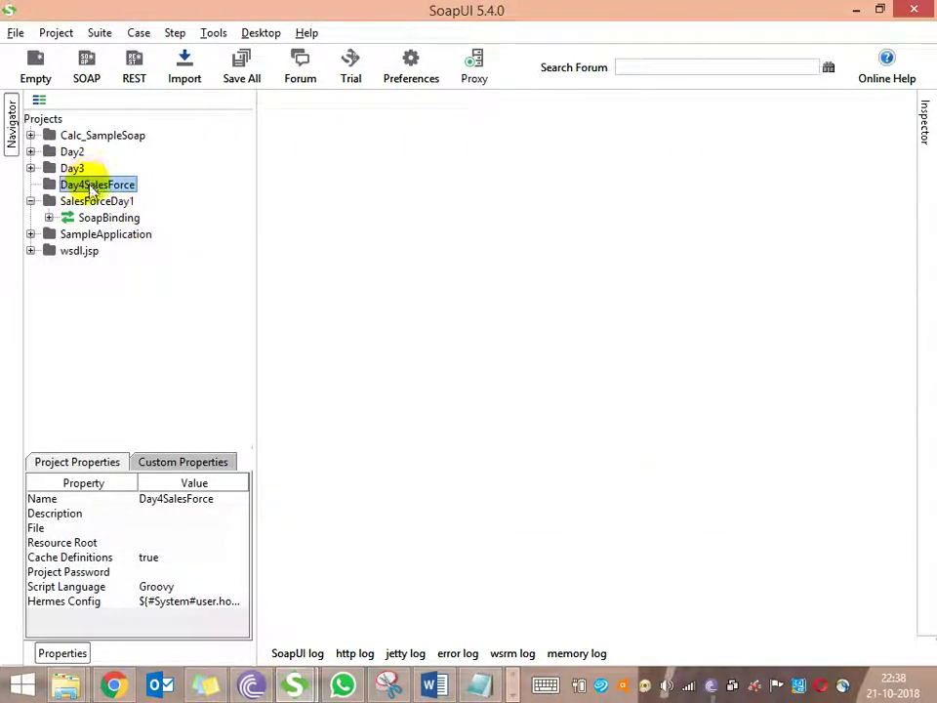
key(Delete)
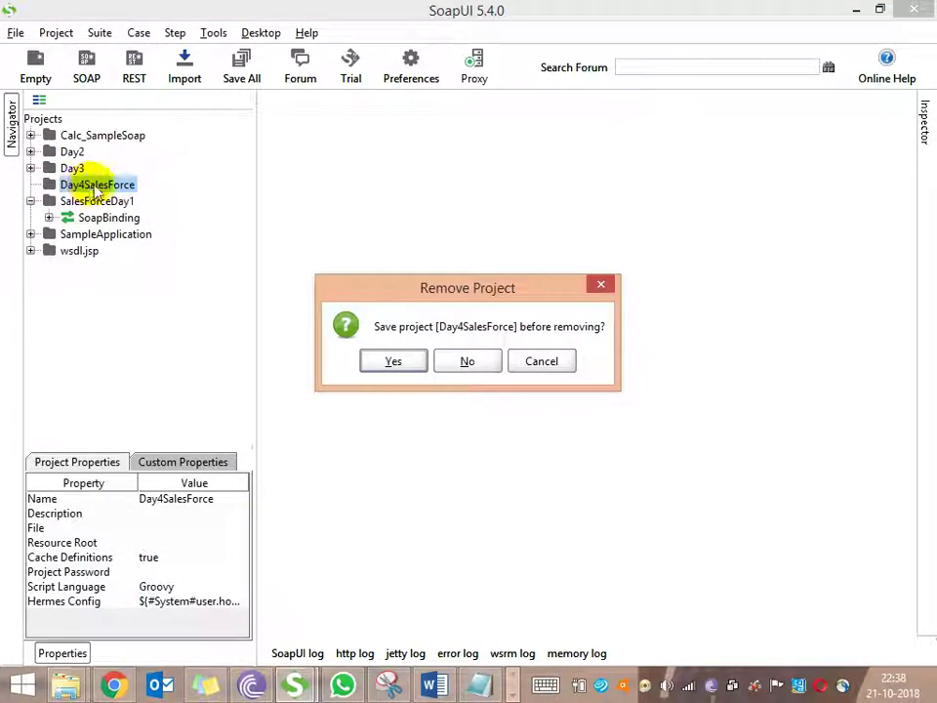
click(465, 364)
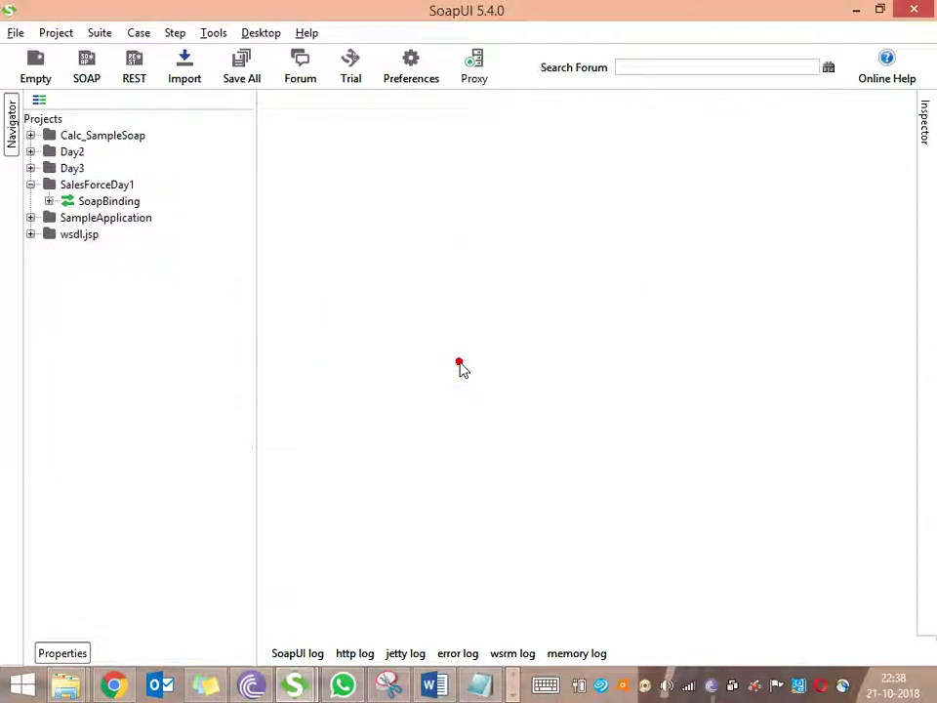
click(96, 185)
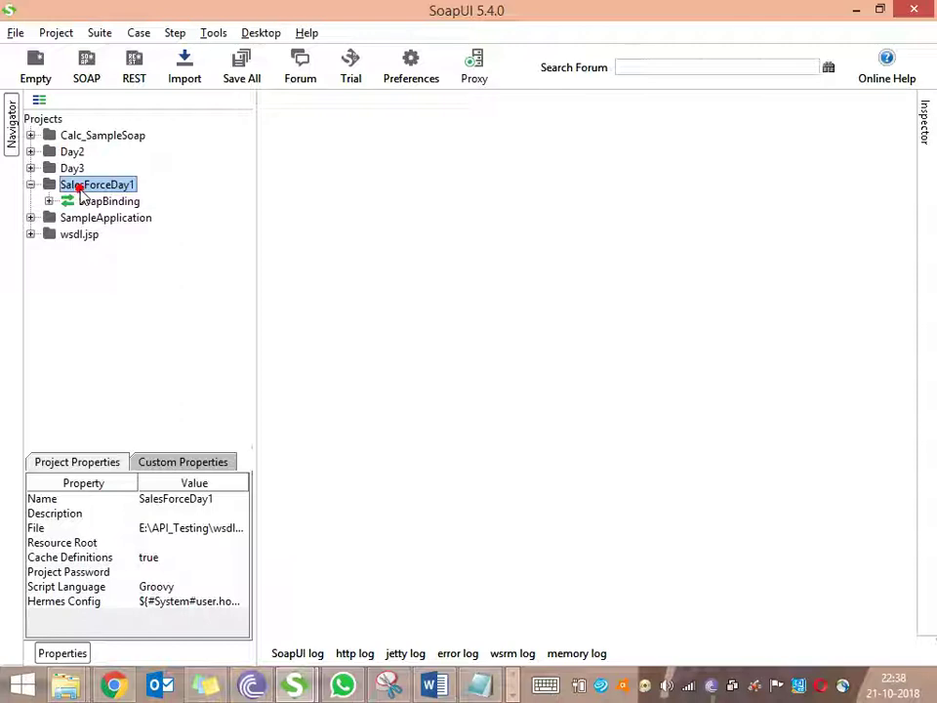
Step: Save all projects twice, then bring up the SalesForceDay1 project's context menu
click(15, 34)
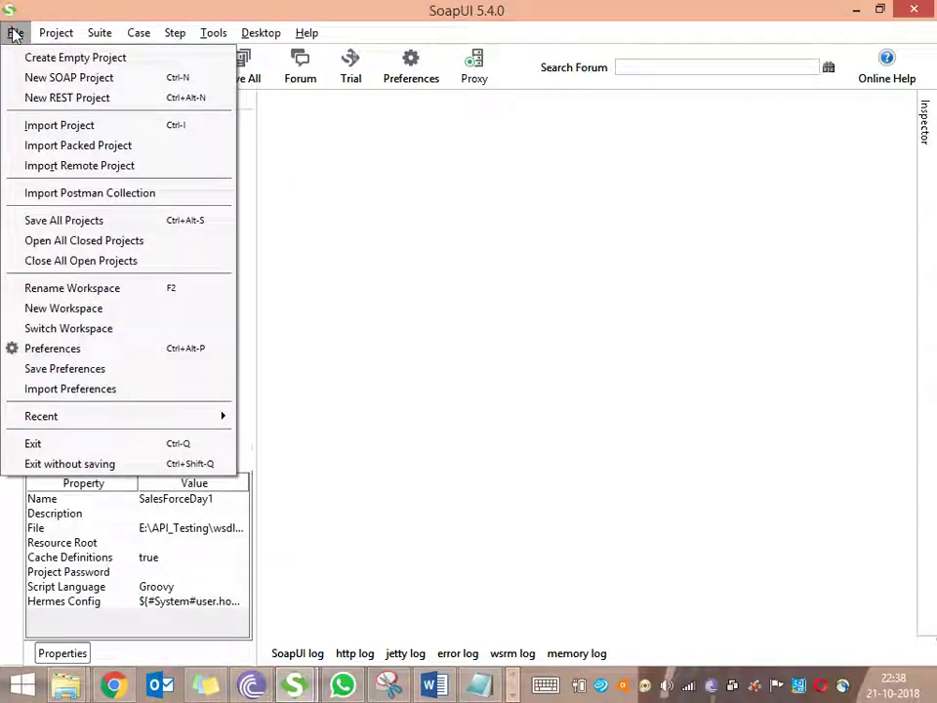
click(86, 222)
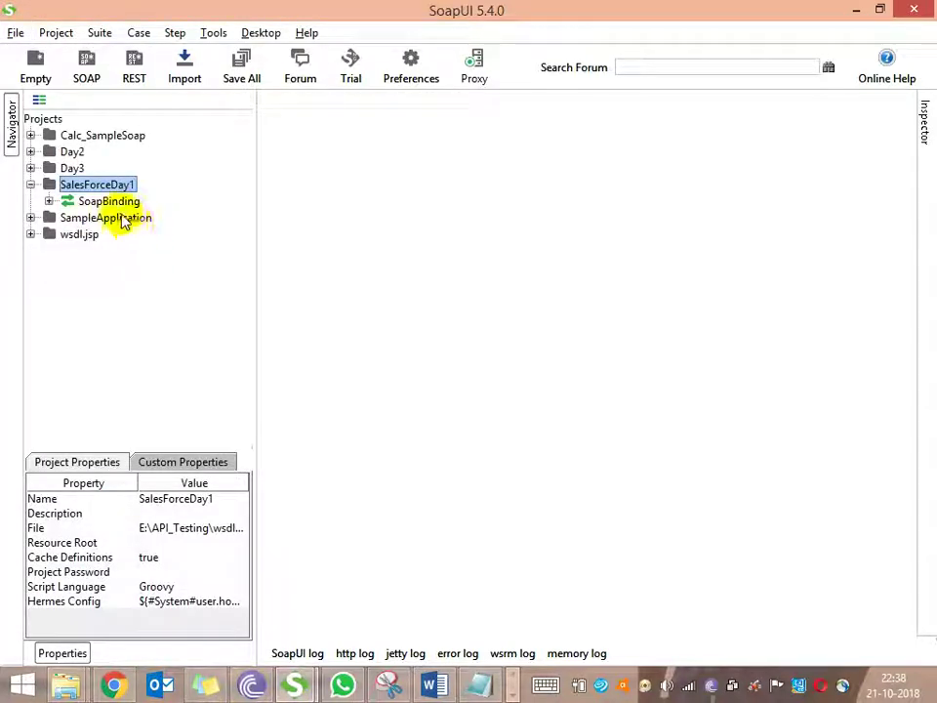
click(97, 222)
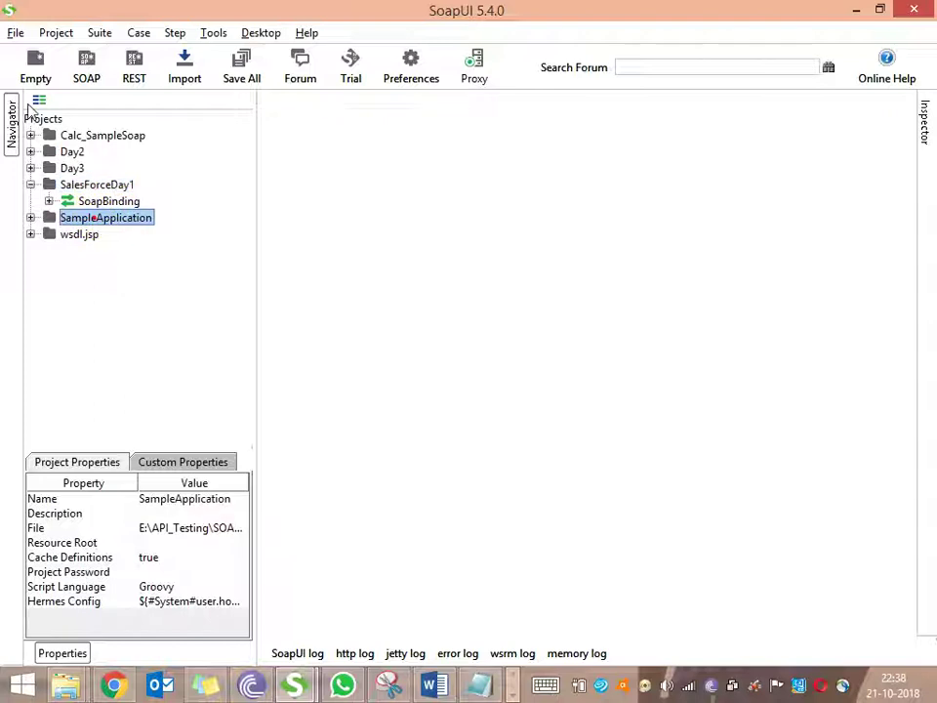
click(16, 33)
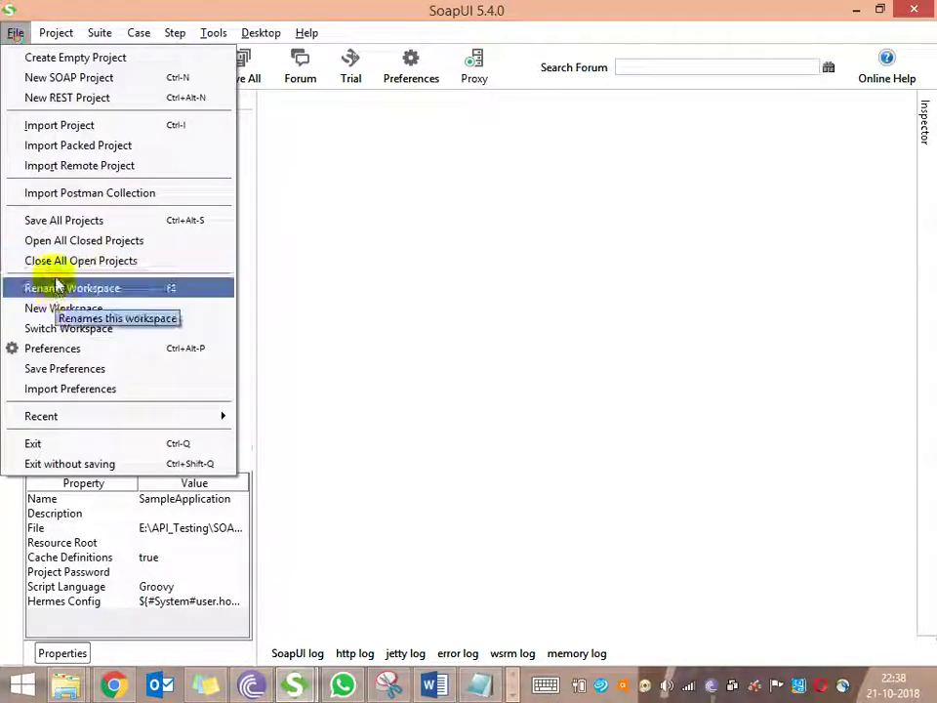
click(63, 219)
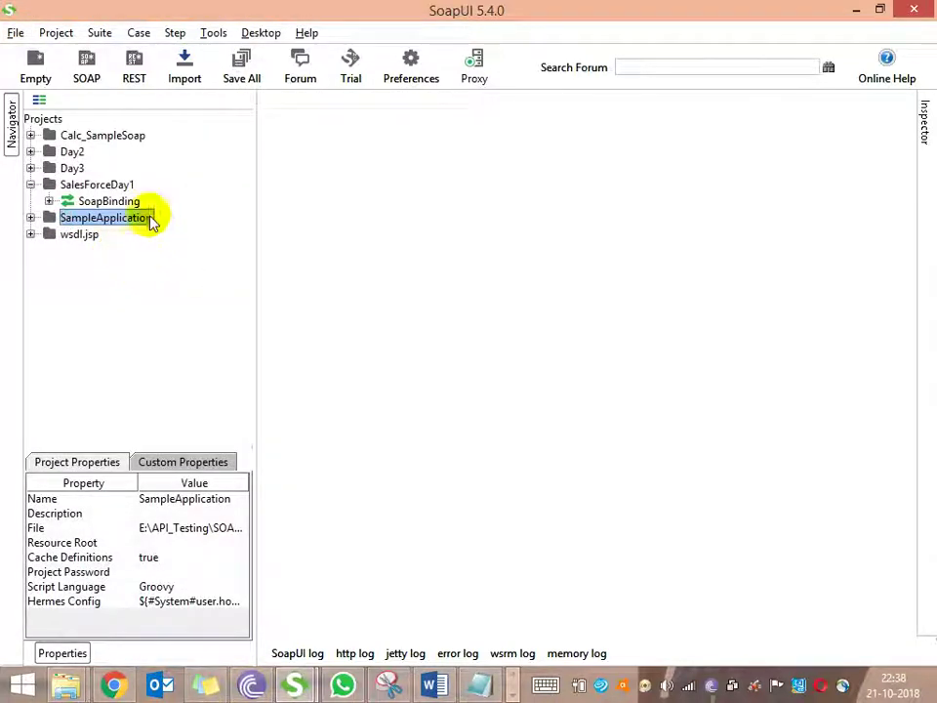
click(104, 185)
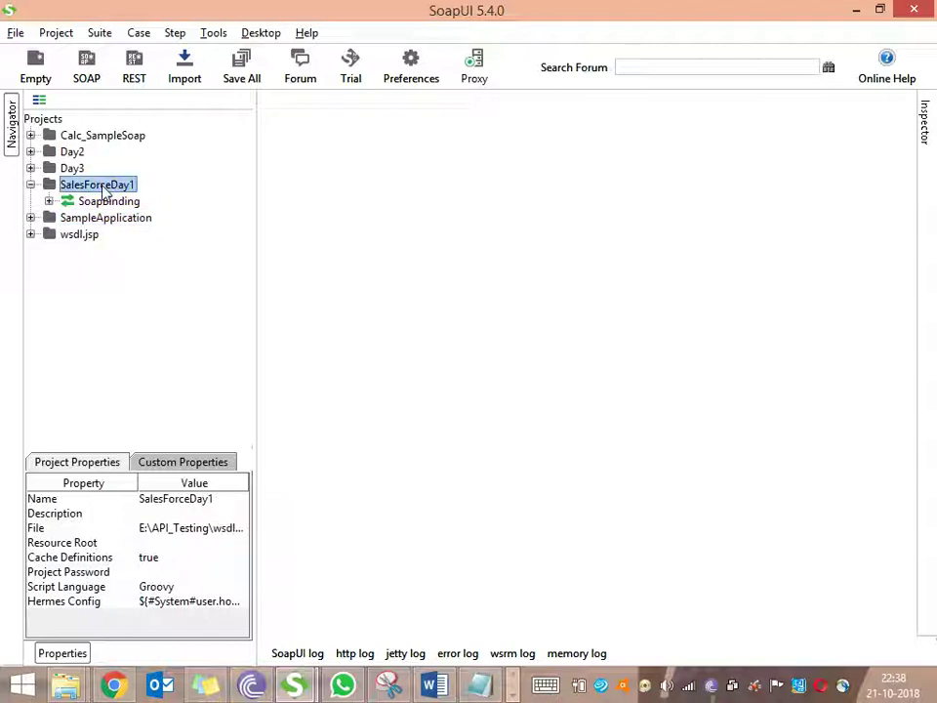
right_click(108, 185)
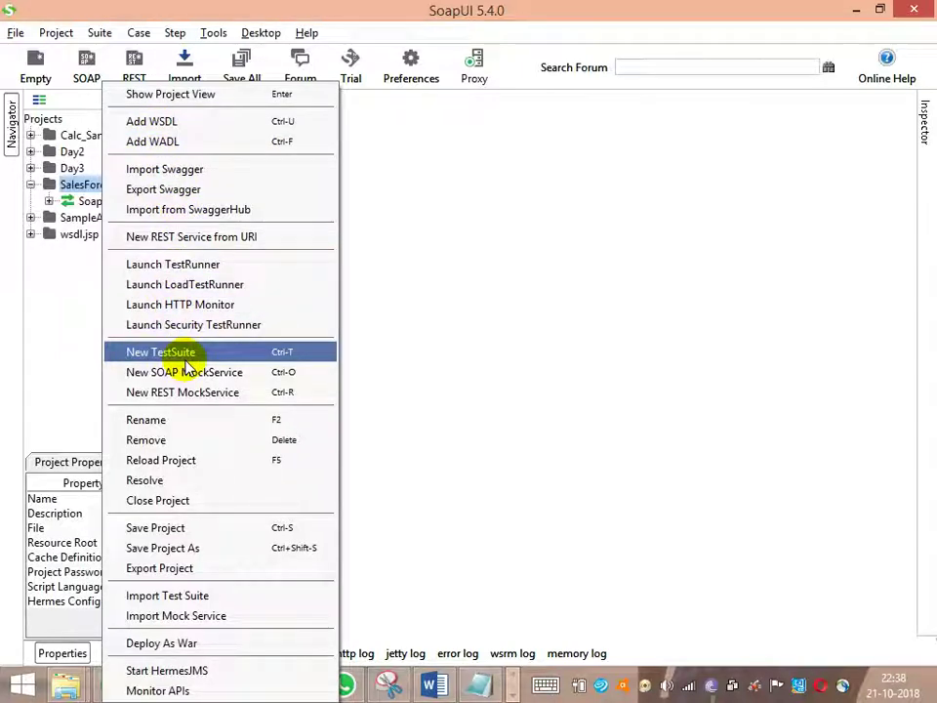
Step: Create a new test suite named Day1SalesForce in SalesForceDay1
click(186, 360)
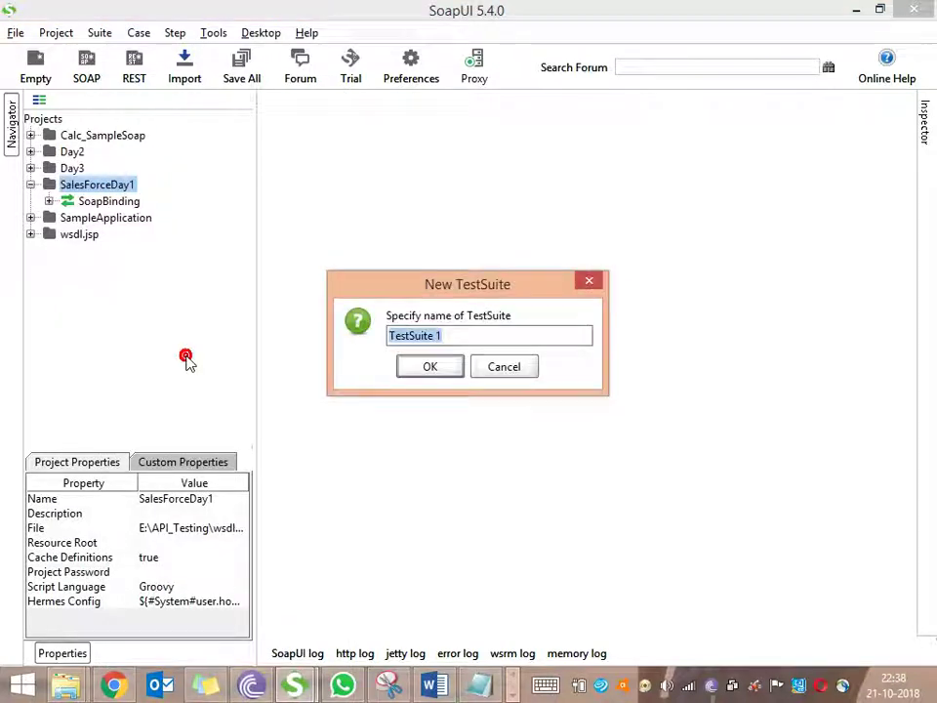
text(Day1Sa)
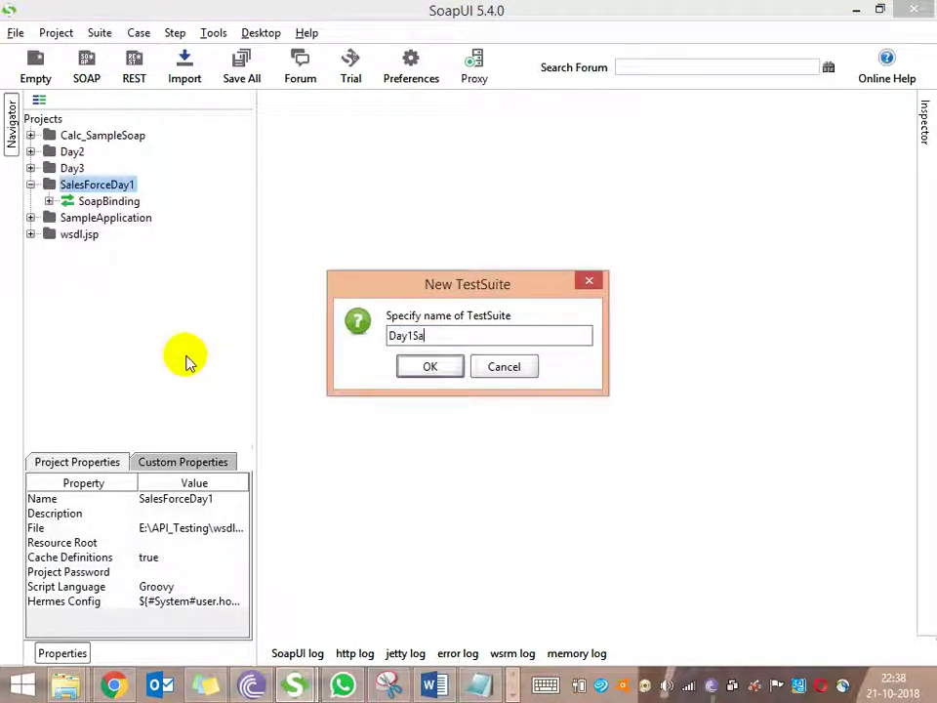
text(lesForce)
click(419, 369)
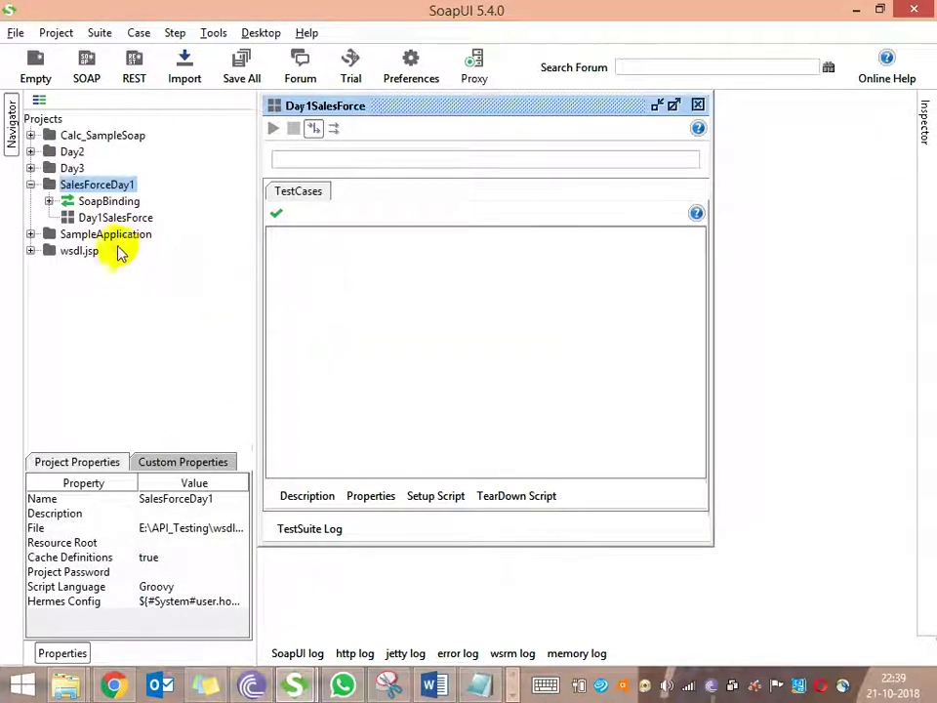
Step: Add a Day1TestCase test case to the Day1SalesForce suite and close both editor windows
click(115, 219)
right_click(116, 222)
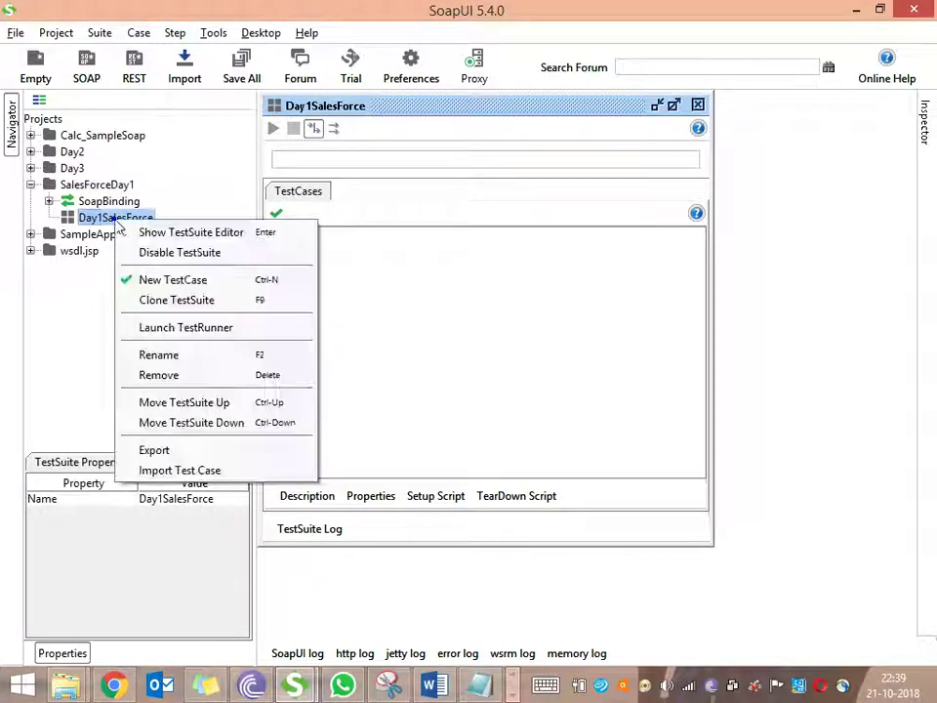
click(179, 282)
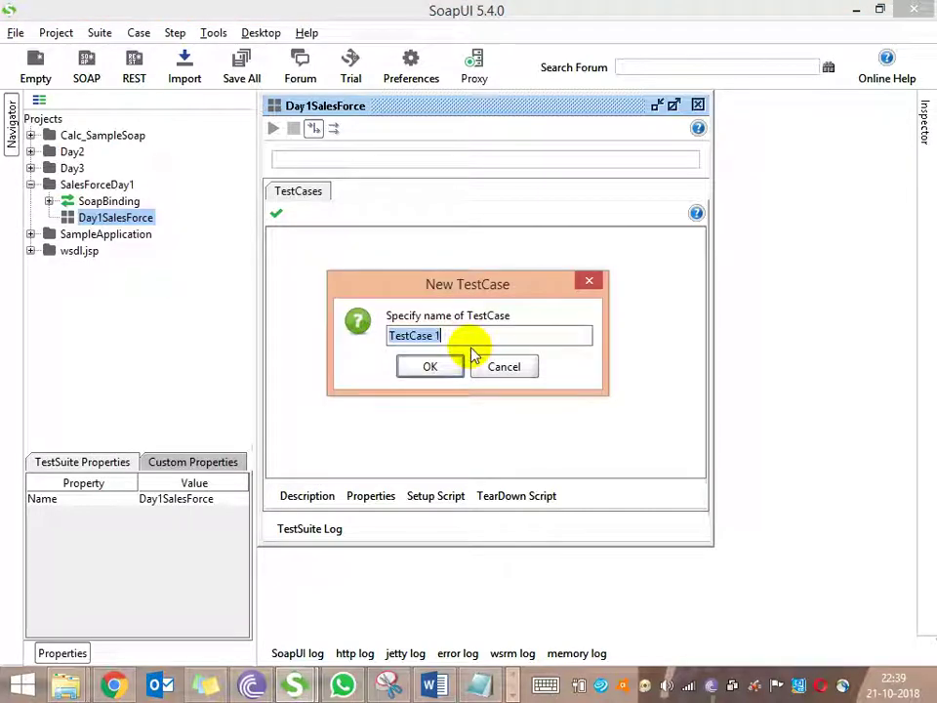
text(Day1)
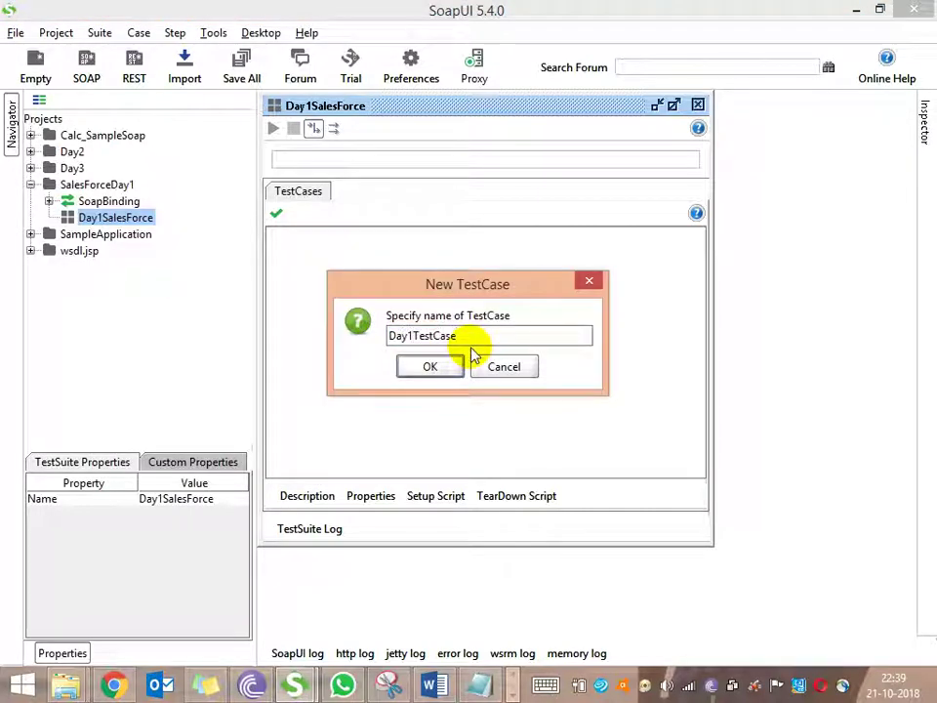
click(435, 367)
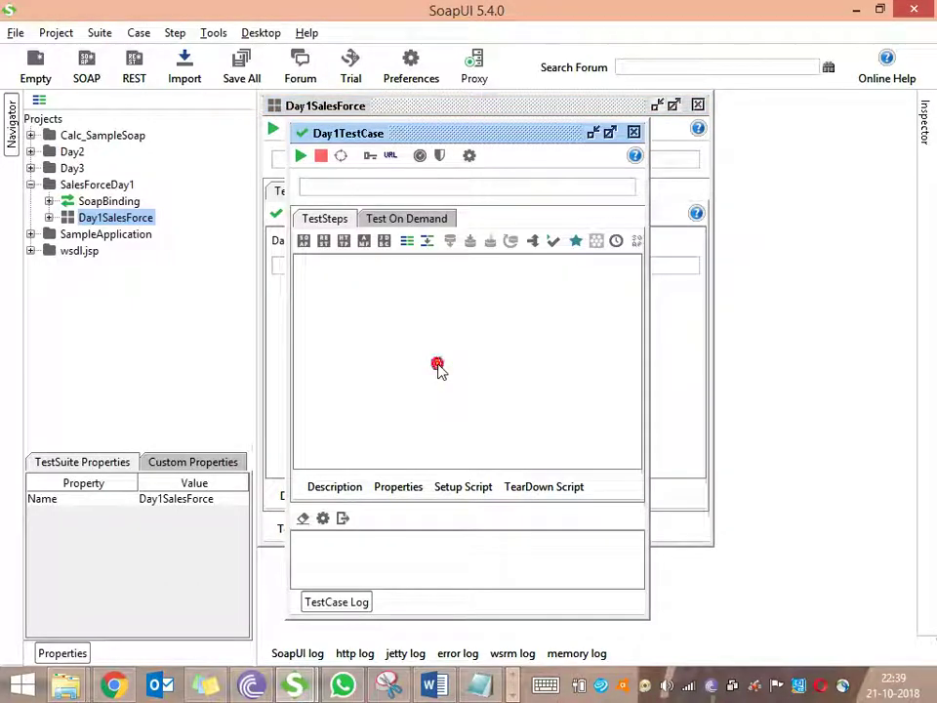
click(633, 132)
click(699, 103)
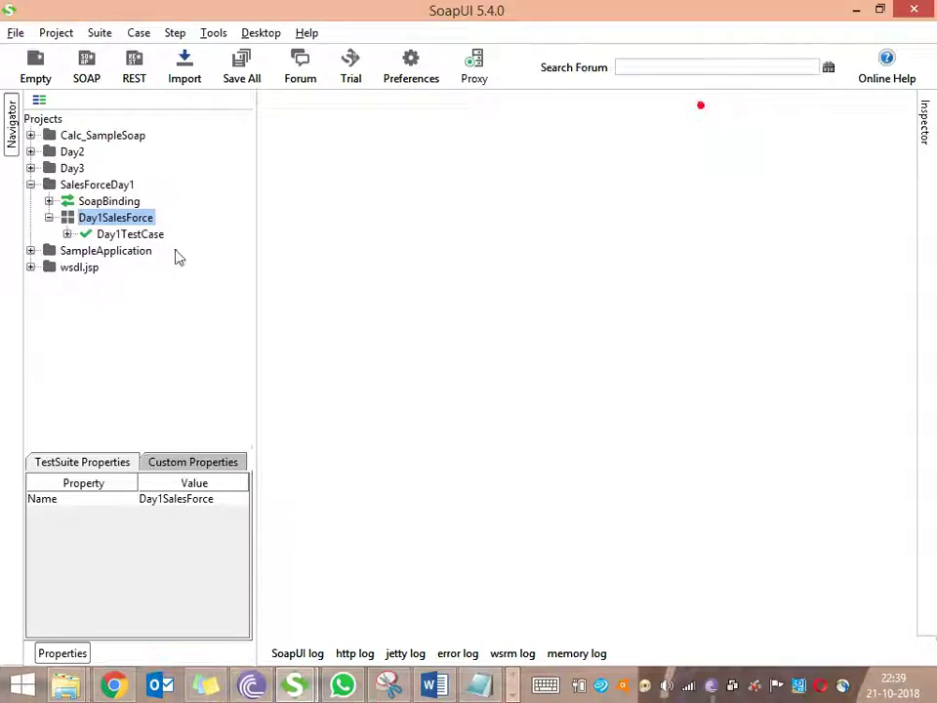
Step: Add a SOAP Request step named Login to Day1TestCase
click(130, 234)
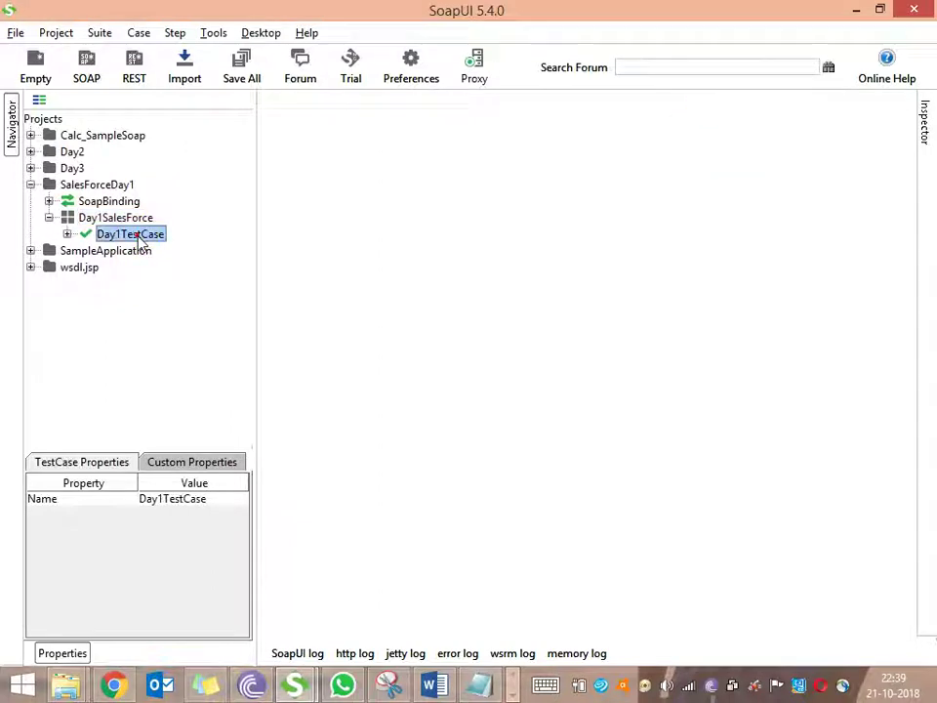
right_click(140, 237)
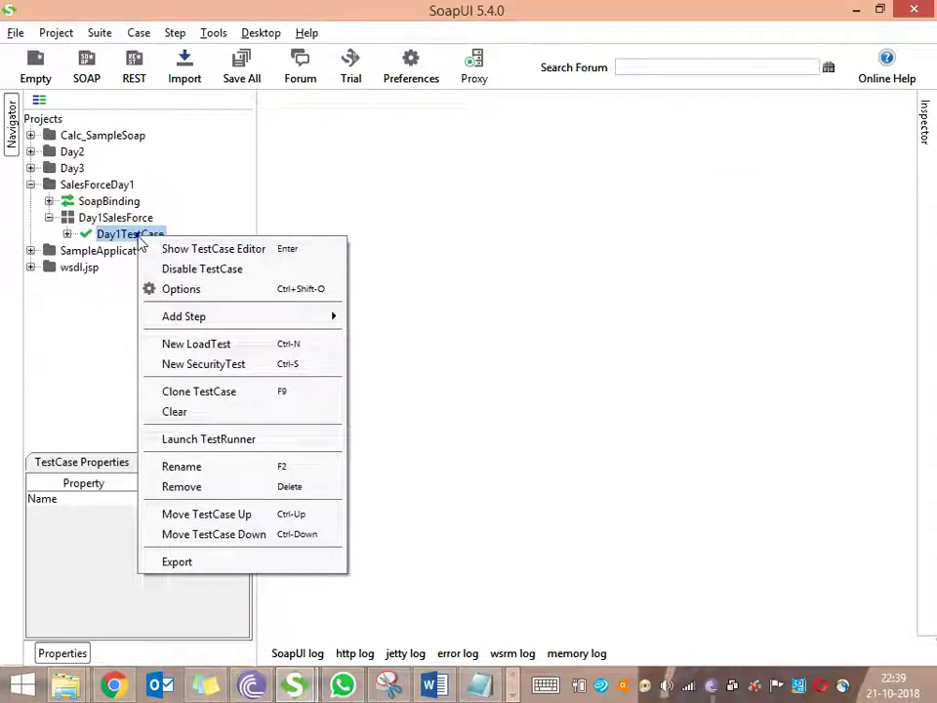
mouse_move(189, 316)
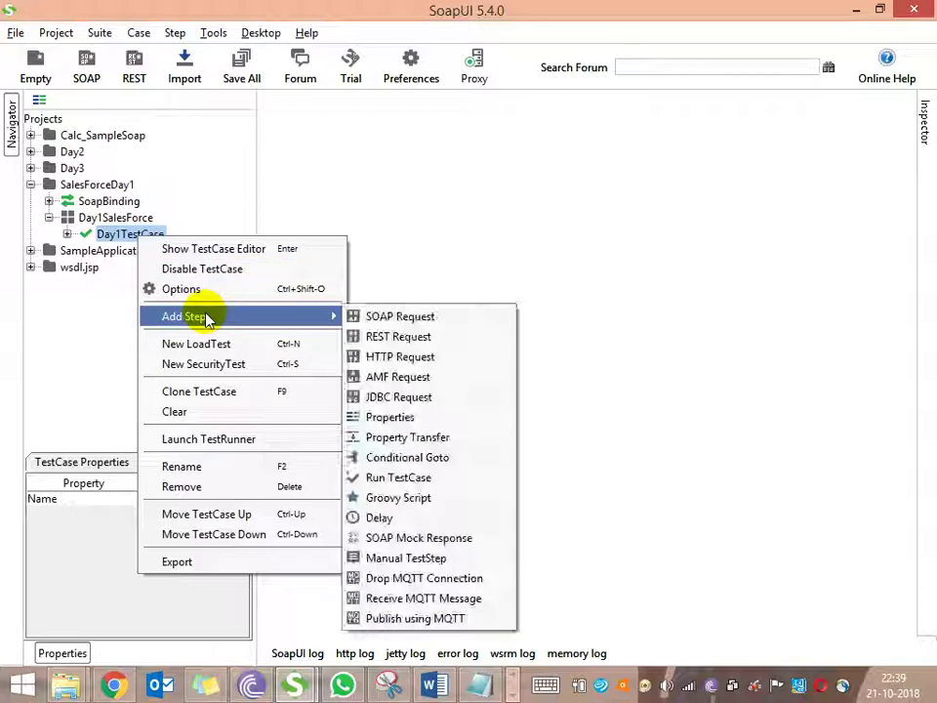
click(376, 318)
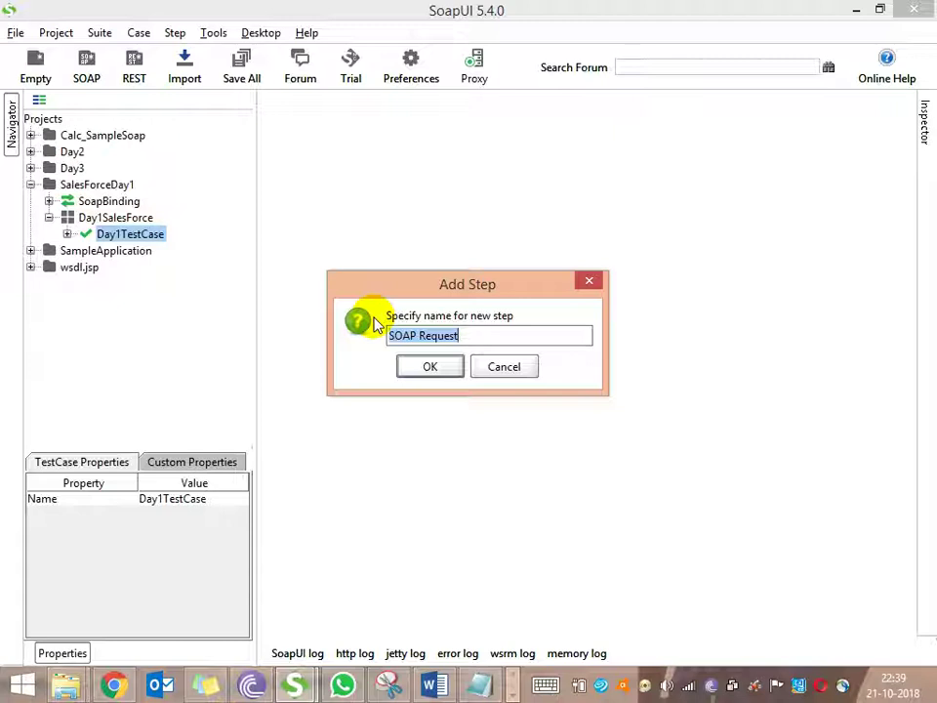
text(Login)
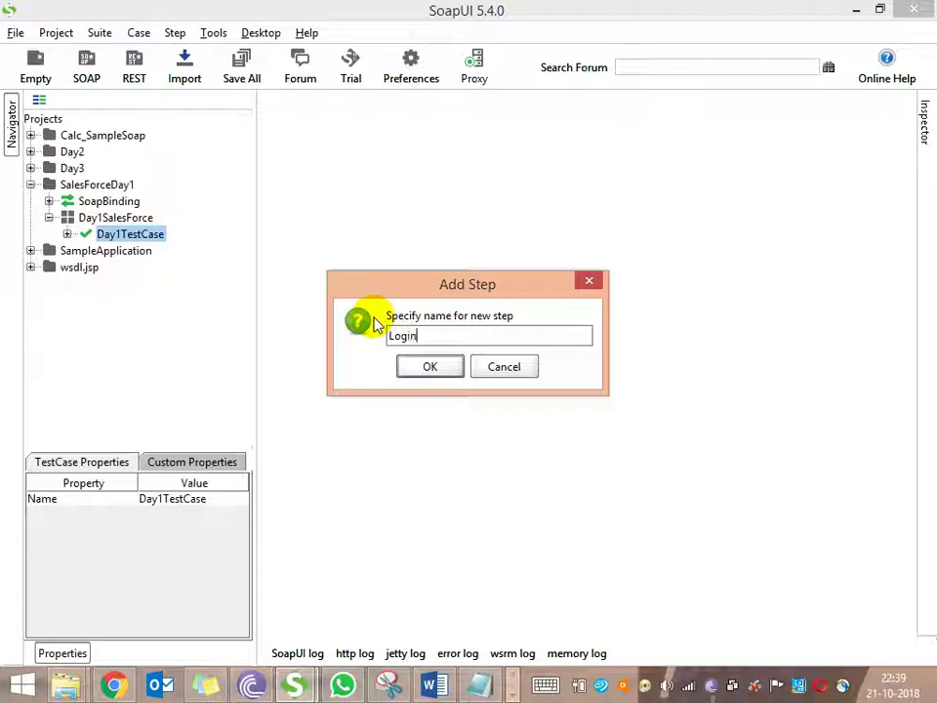
click(422, 374)
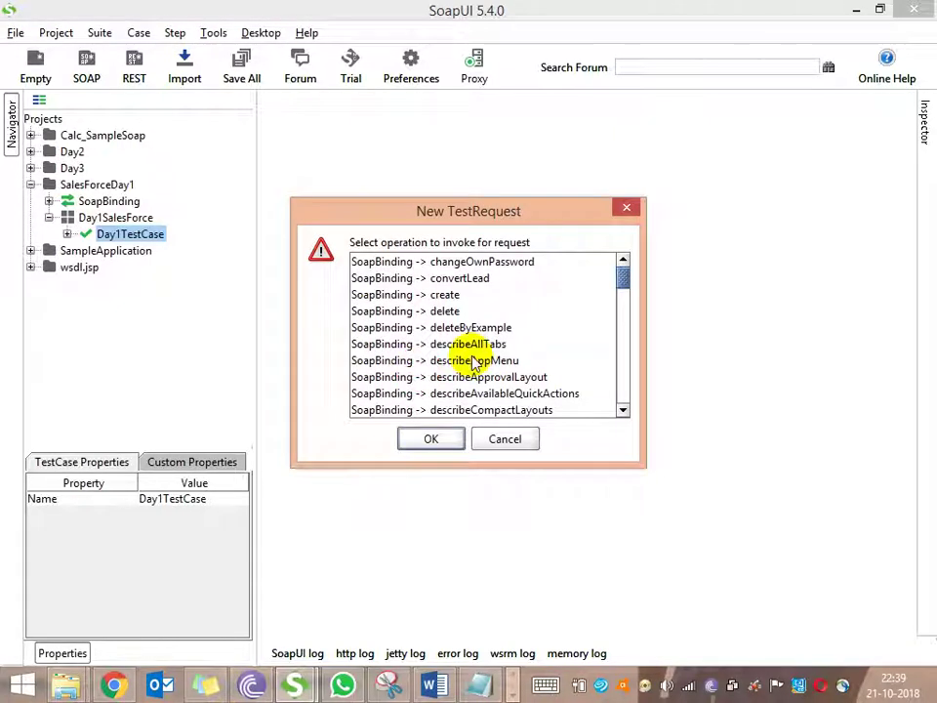
Step: Base the Login request on the SoapBinding login operation and add it to the test case
click(476, 361)
key(Down)
key(Down)
key(Down)
key(Down)
key(Down)
key(Down)
key(Down)
key(Down)
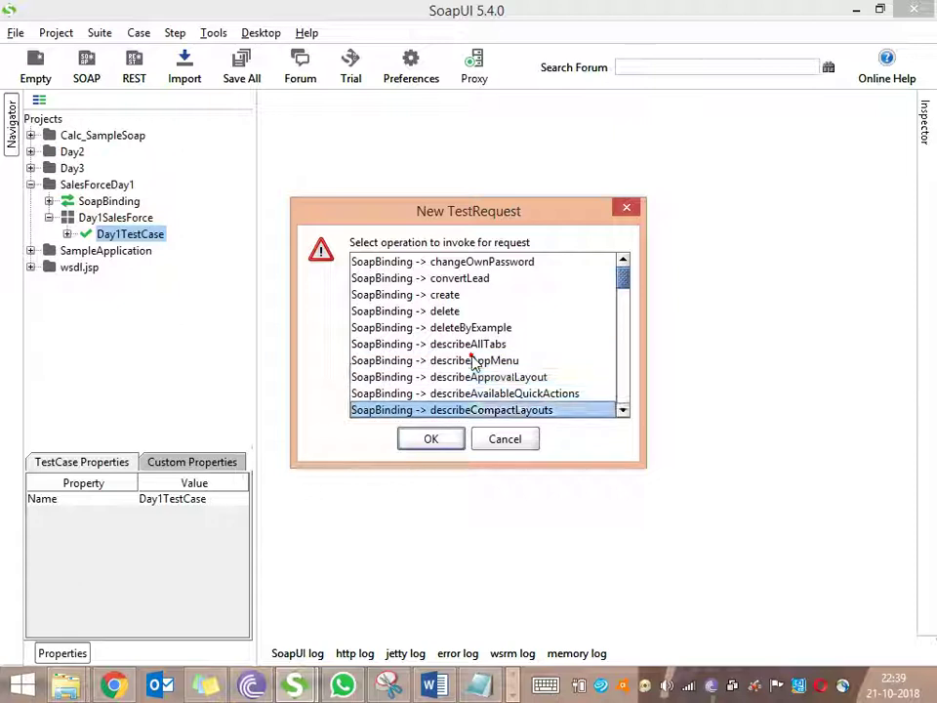
key(Down)
key(Down)
key(Down)
key(Down)
key(Down)
key(Down)
key(Down)
key(Down)
key(Down)
key(Down)
key(Down)
key(Down)
key(Down)
key(Down)
key(Down)
key(Down)
key(Down)
key(Down)
key(Down)
key(Down)
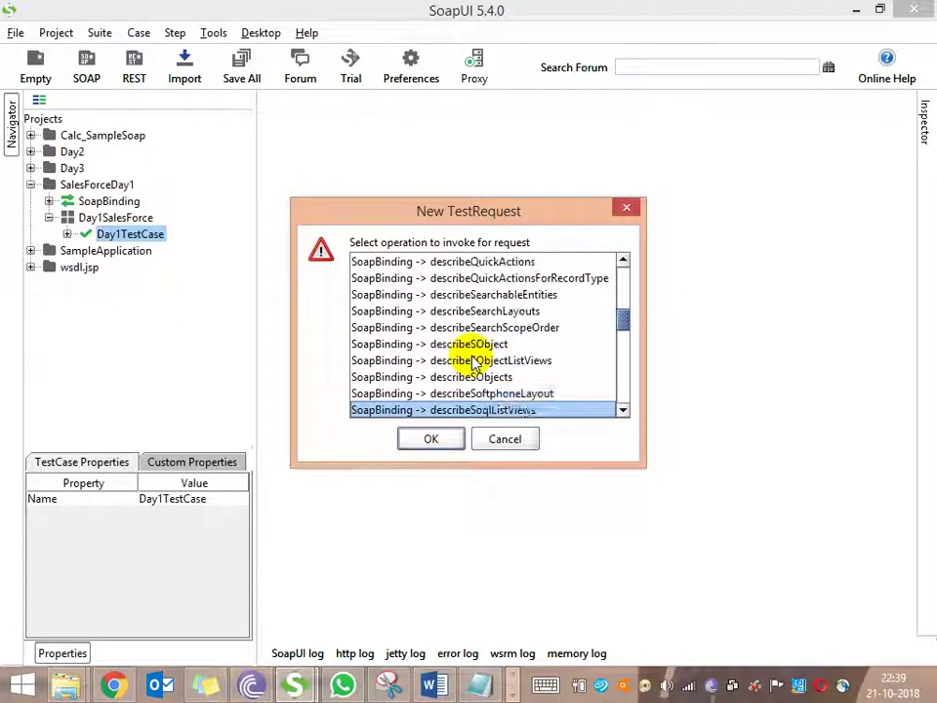
key(Down)
key(Down)
key(Down)
key(Down)
key(Down)
key(Down)
key(Down)
key(Down)
key(Down)
key(Down)
key(Up)
key(Up)
key(Up)
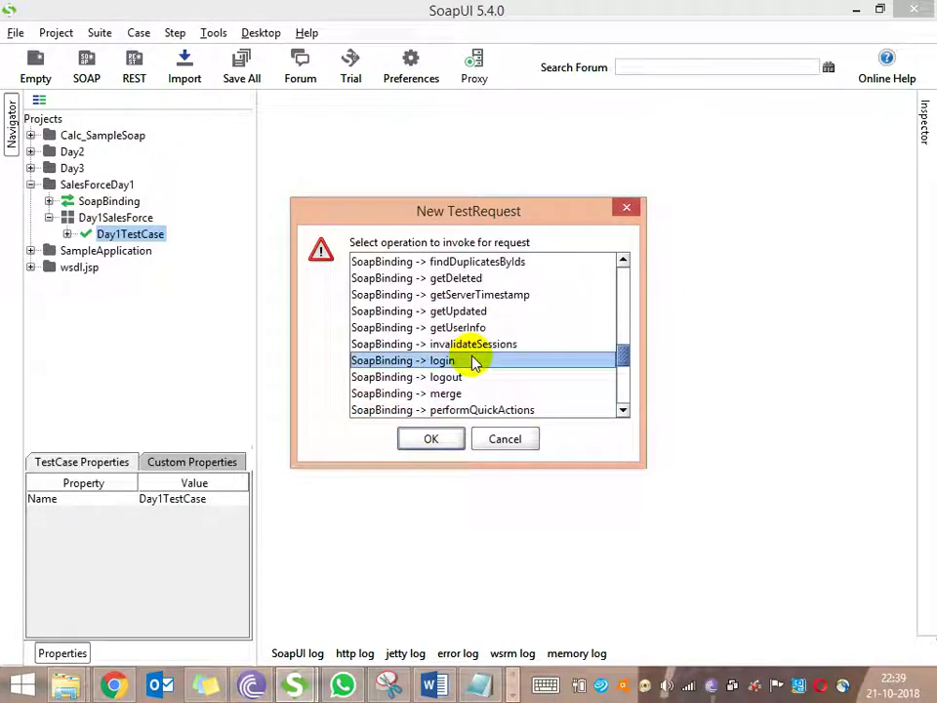
key(Return)
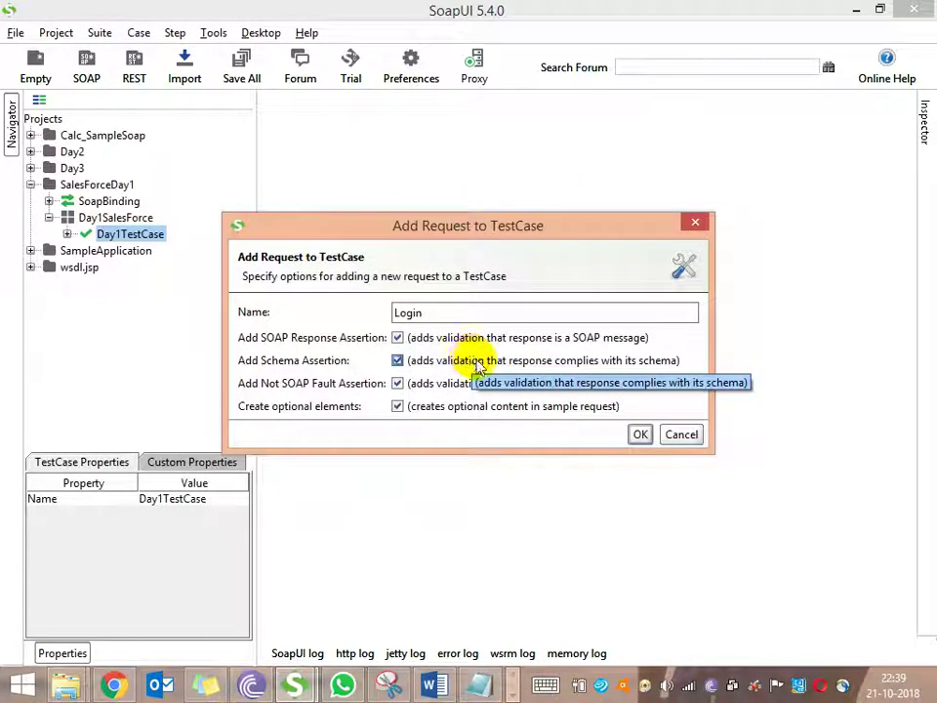
click(639, 435)
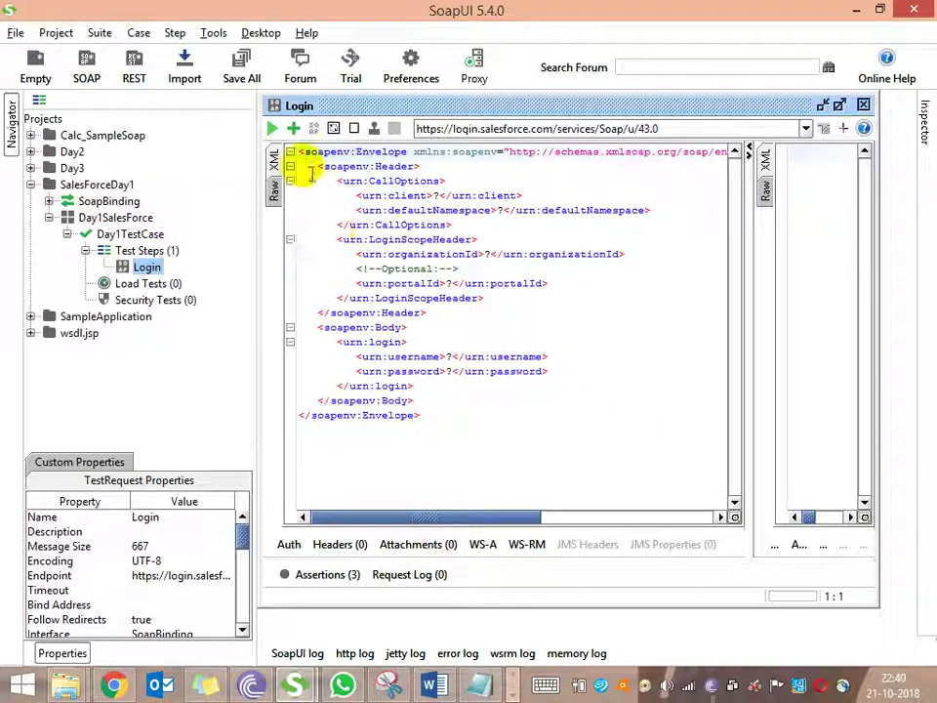
Step: Review the generated Login request XML and send it unchanged, getting an INVALID_LOGIN fault
drag(300, 151, 484, 486)
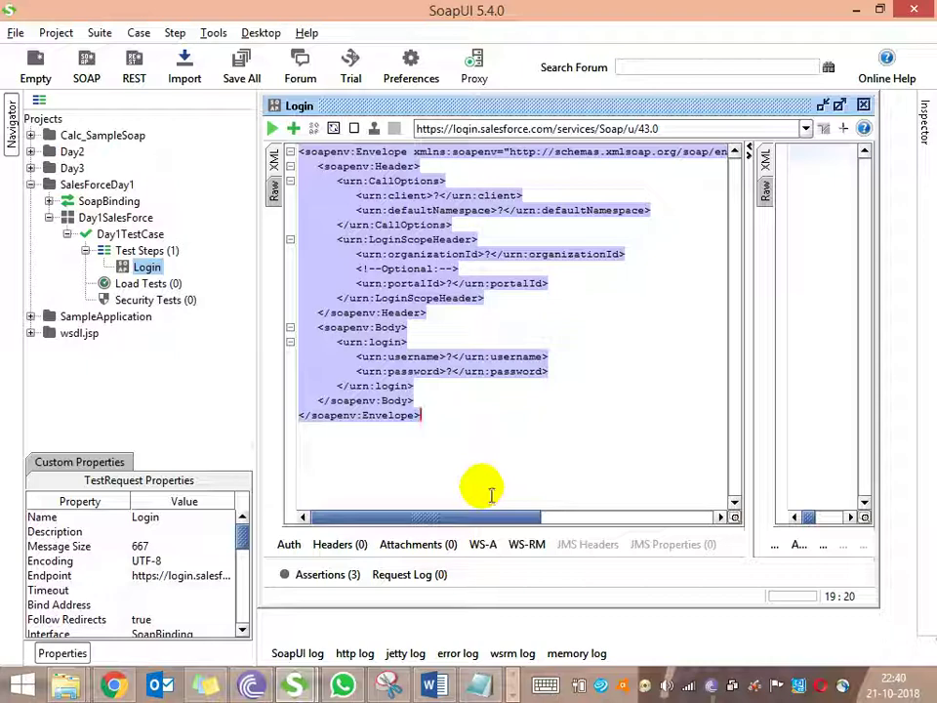
click(492, 238)
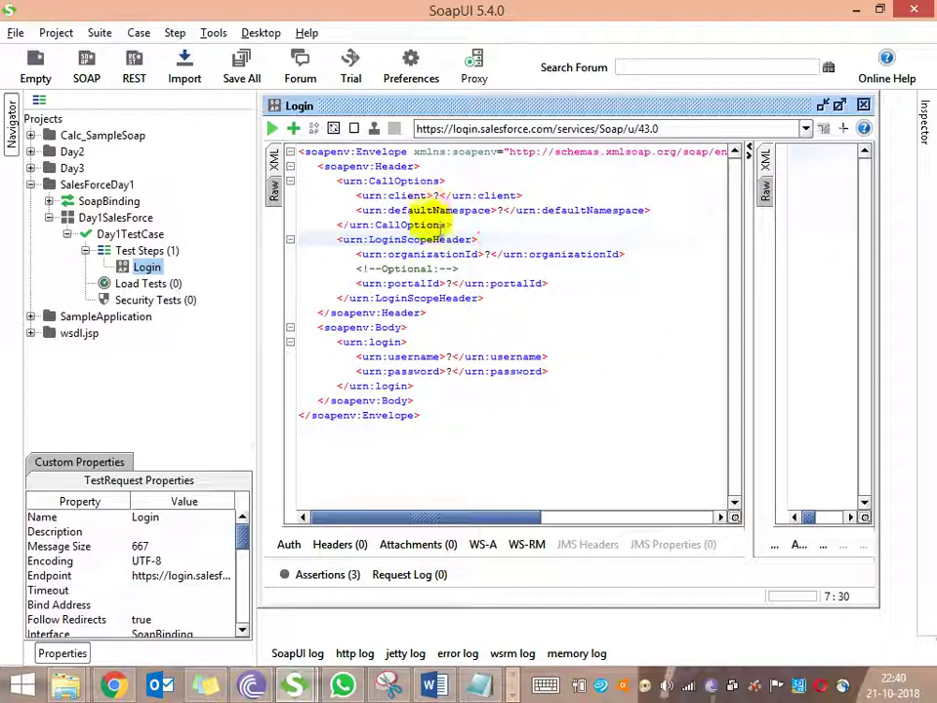
double_click(391, 271)
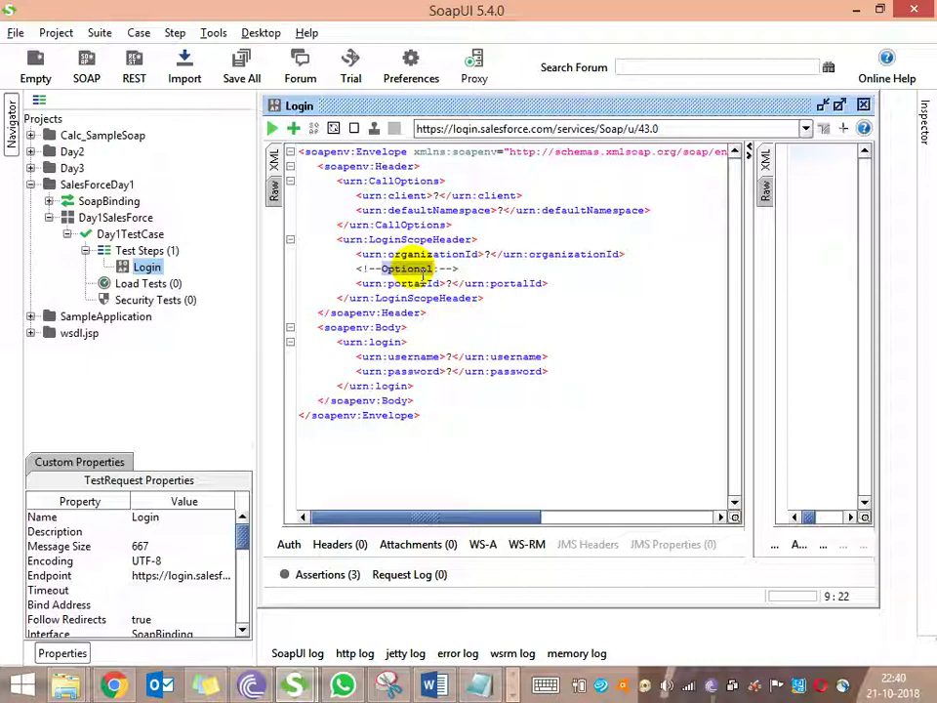
key(Up)
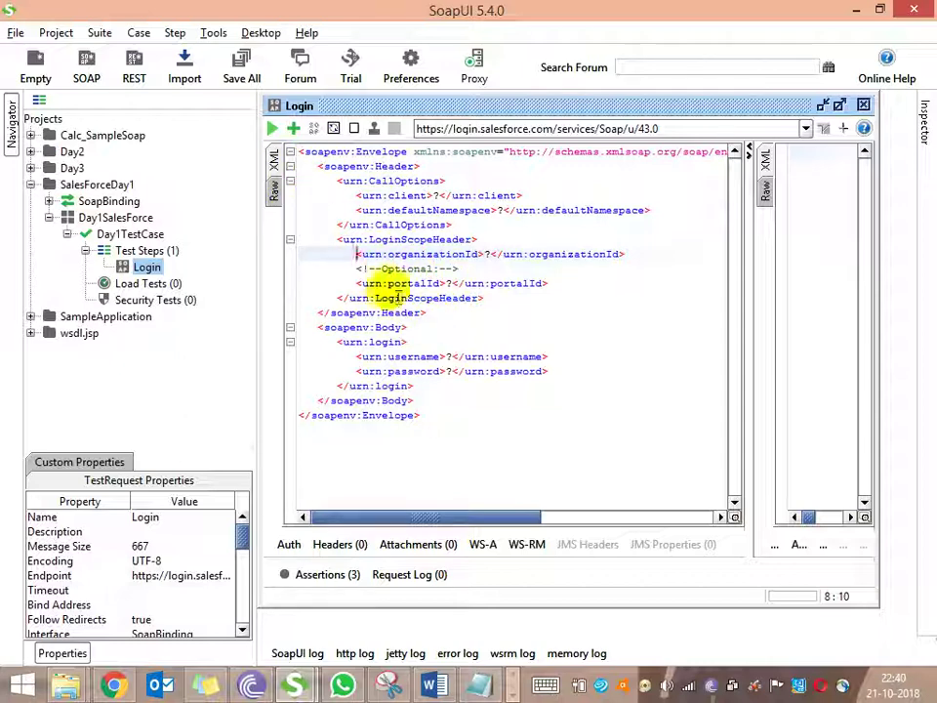
click(272, 129)
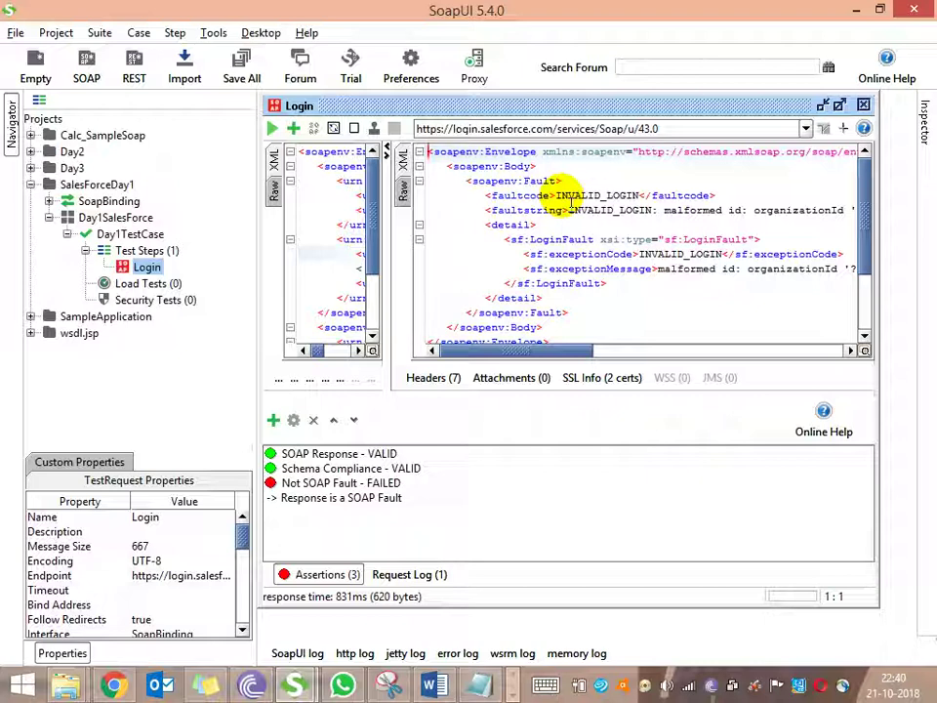
triple_click(571, 195)
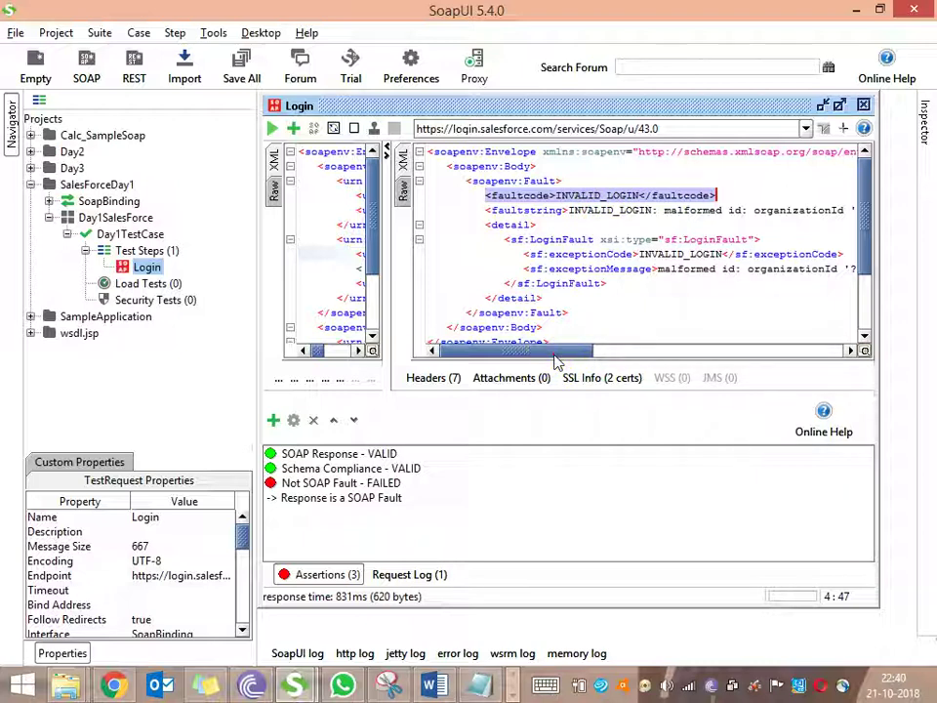
drag(555, 357, 470, 335)
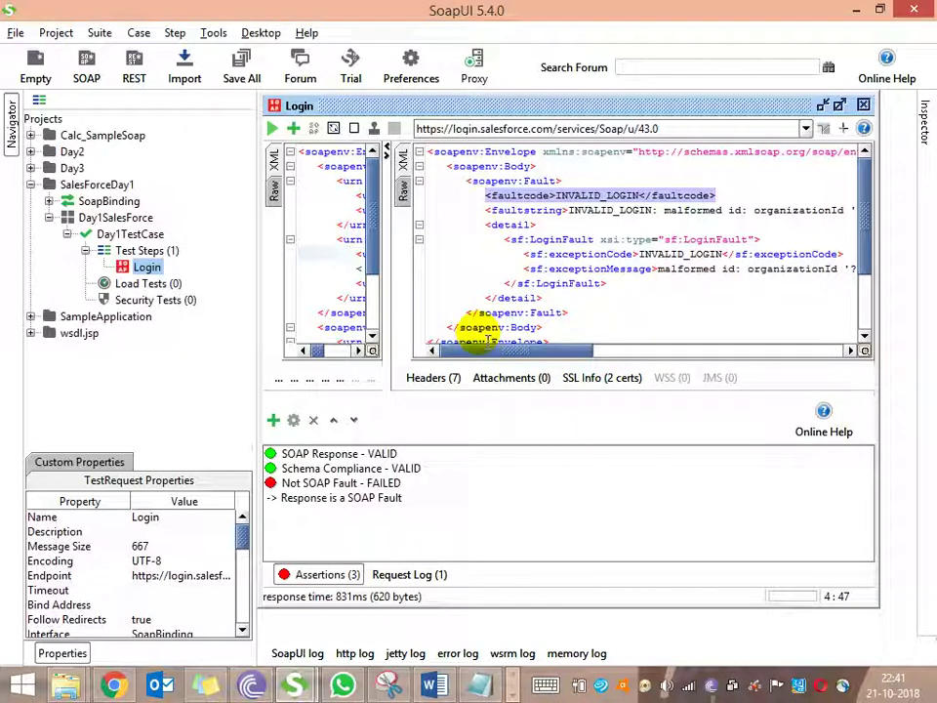
Step: Wrap the organizationId line in <!-- --> comment markers and rerun the Login request
click(325, 266)
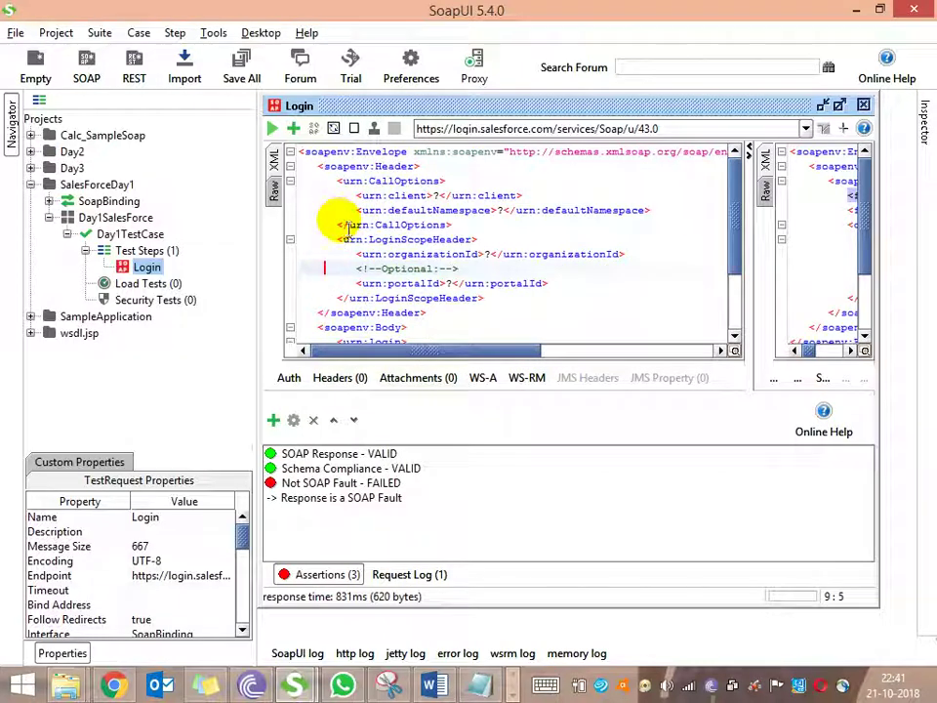
click(341, 253)
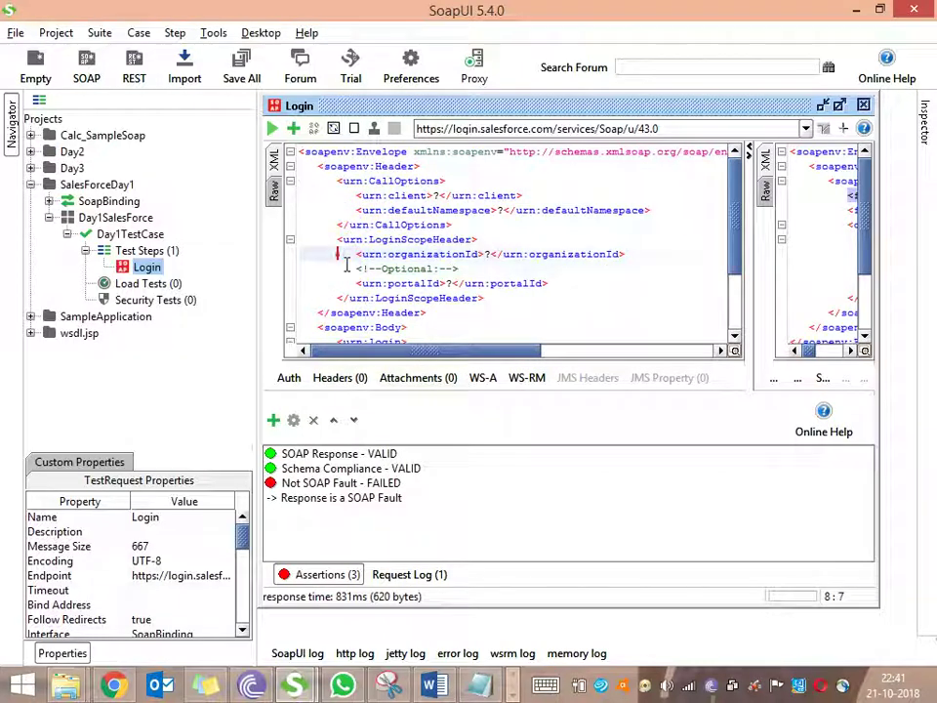
text(<)
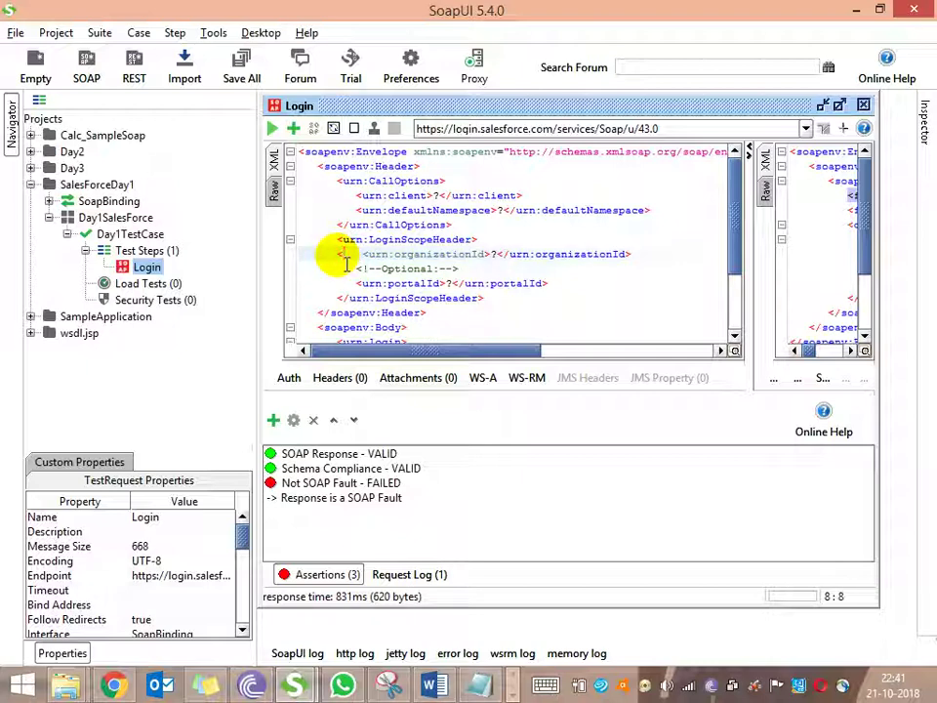
text(!--)
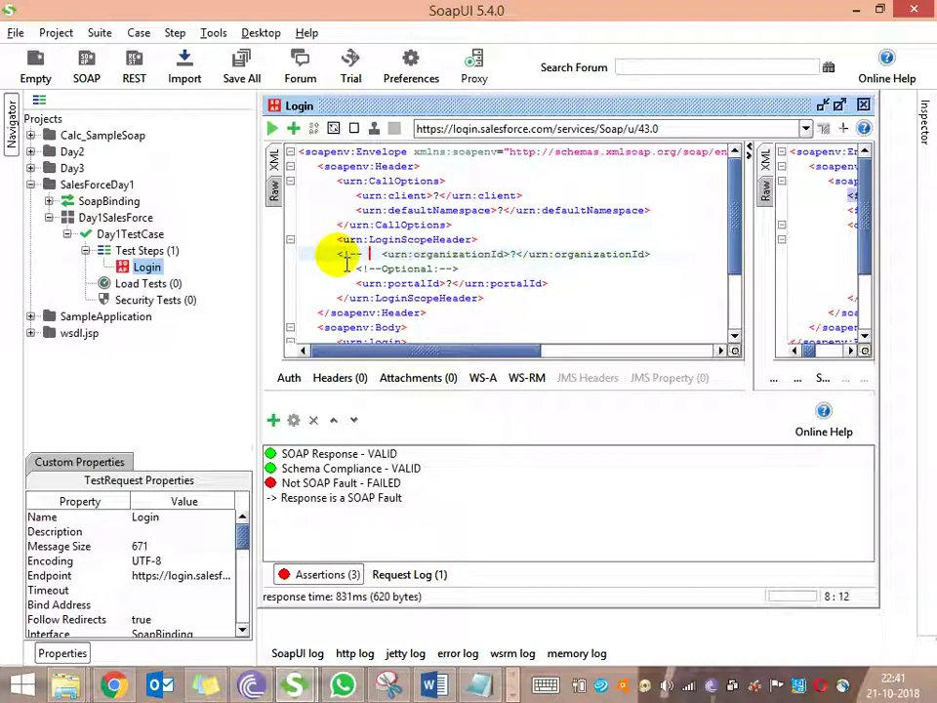
key(Right)
key(Right)
key(Right)
key(Right)
key(Right)
key(Right)
key(Right)
key(Right)
key(Right)
key(Right)
key(Right)
key(Right)
key(Right)
key(Right)
key(Right)
key(Right)
key(Right)
key(Right)
key(Right)
key(Right)
text(>)
click(273, 128)
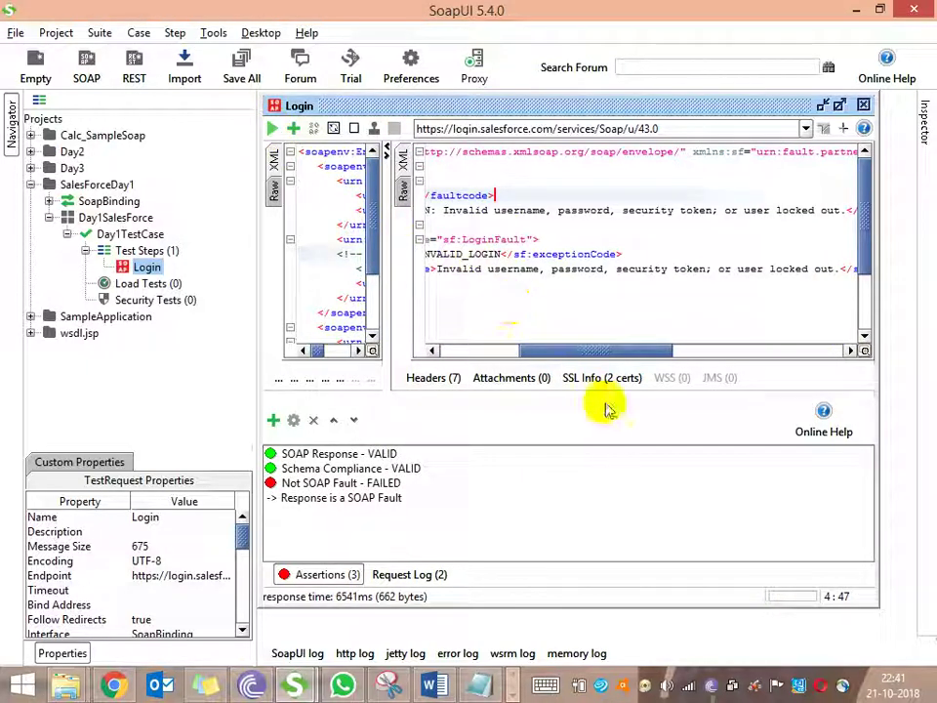
drag(600, 359, 514, 339)
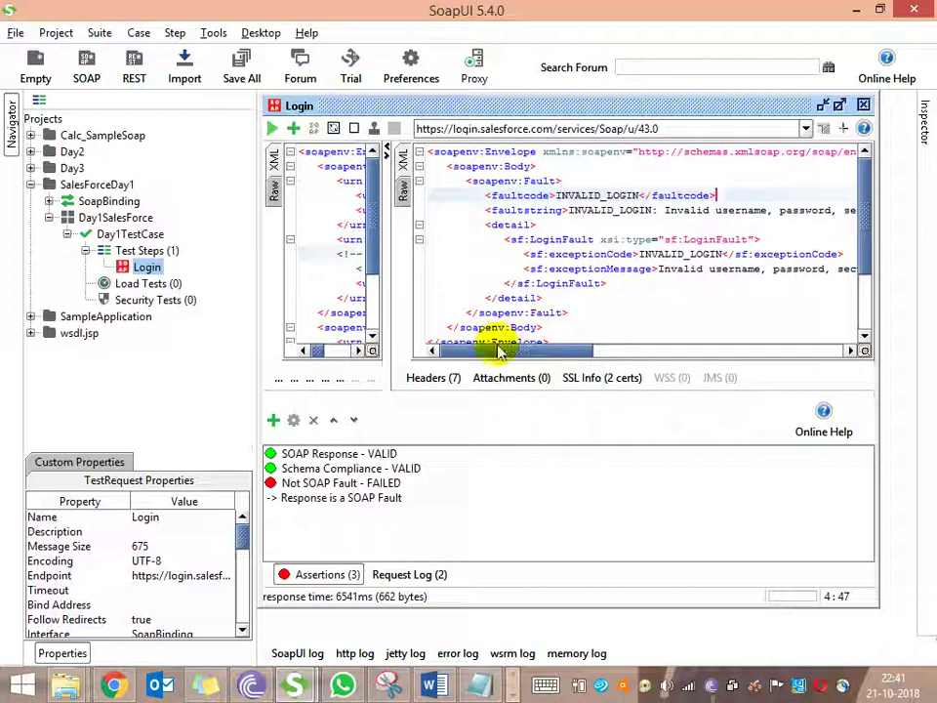
click(318, 282)
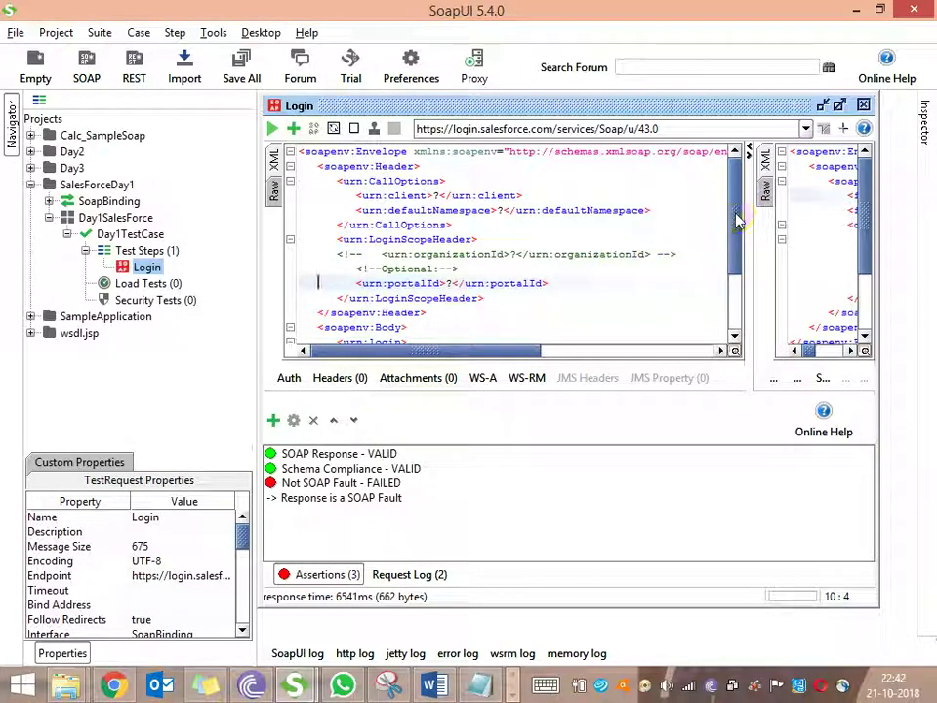
Step: Replace the ? placeholders in username and password with the account e-mail and password
drag(738, 219, 743, 287)
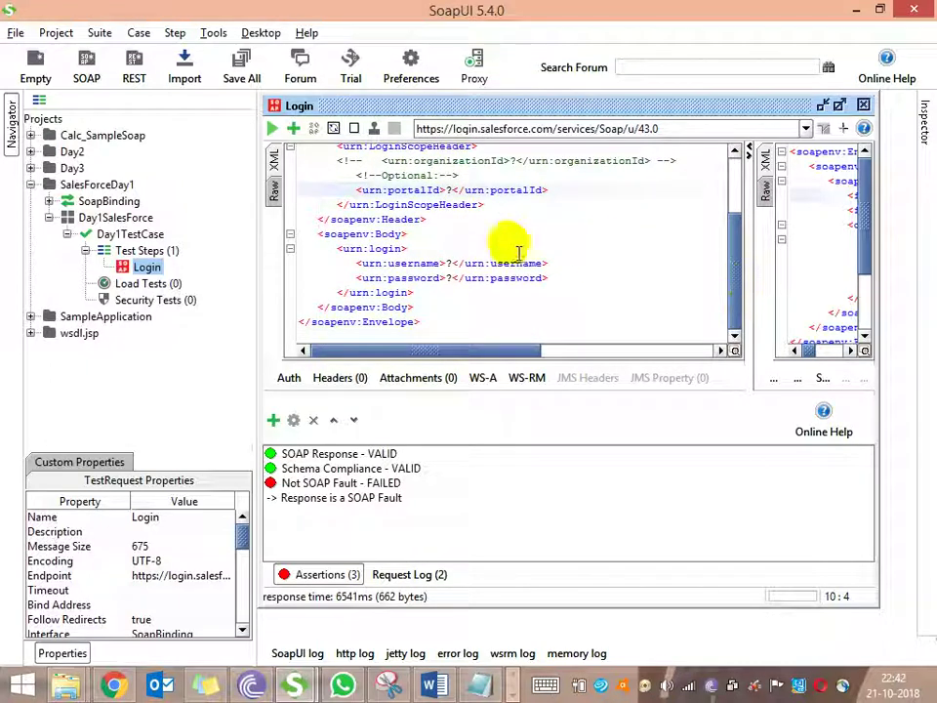
click(454, 265)
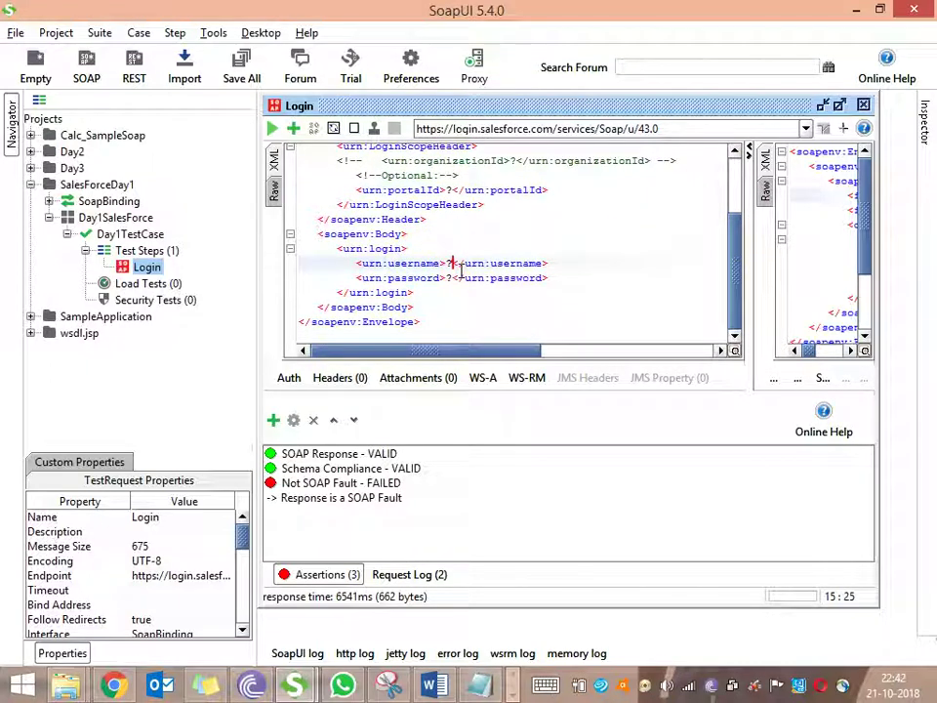
key(BackSpace)
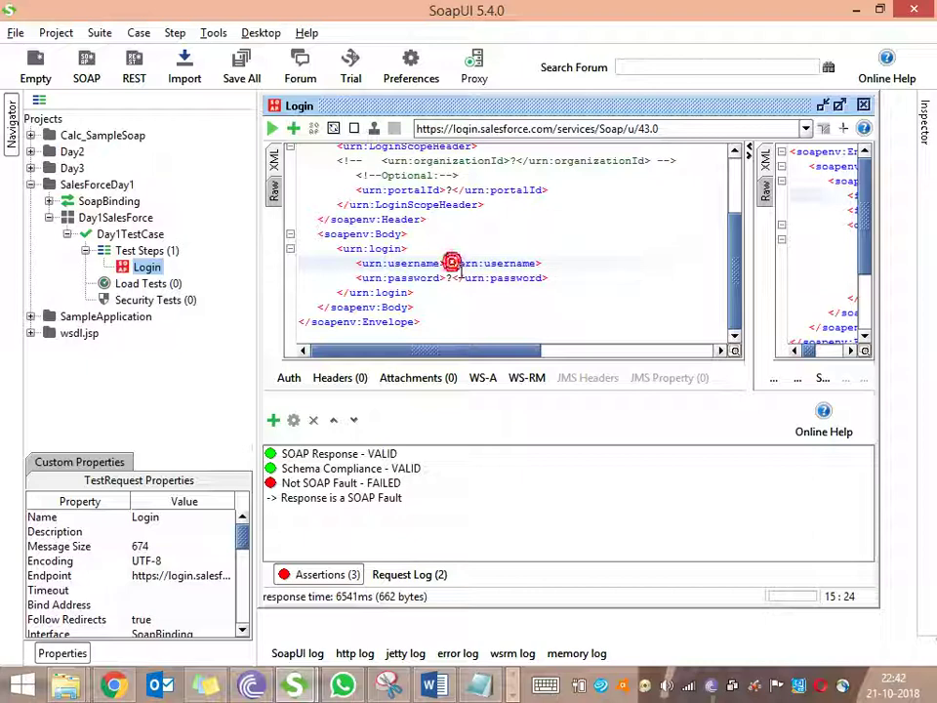
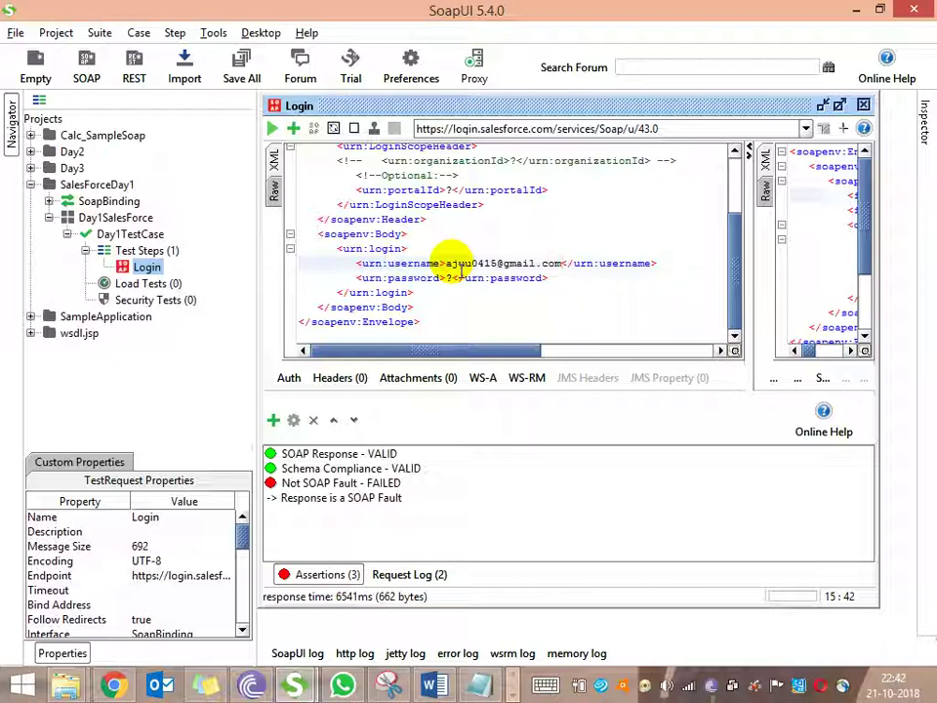
click(455, 278)
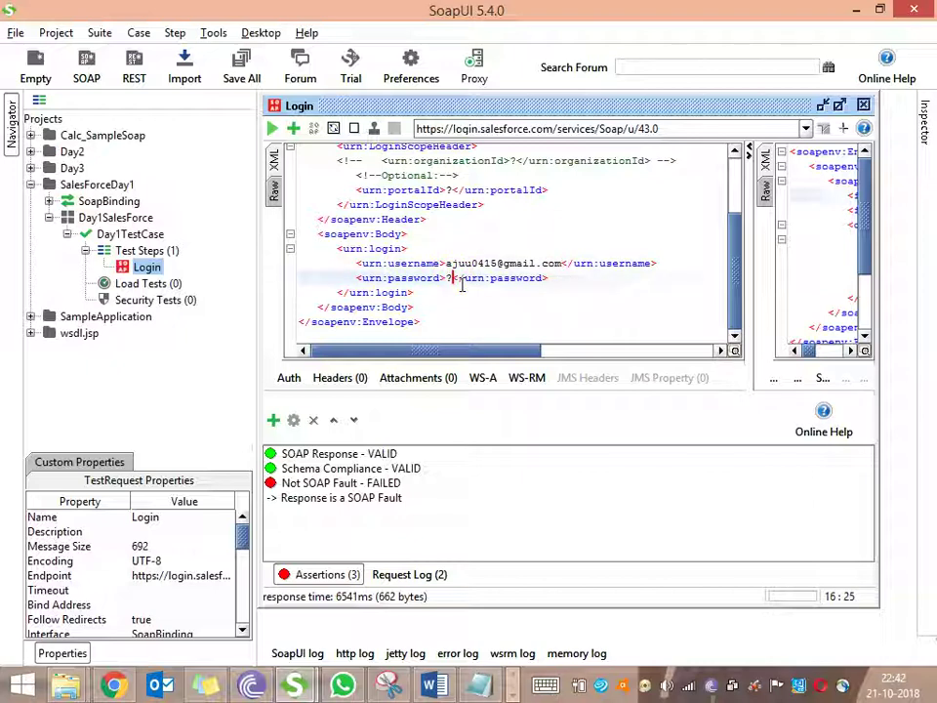
key(BackSpace)
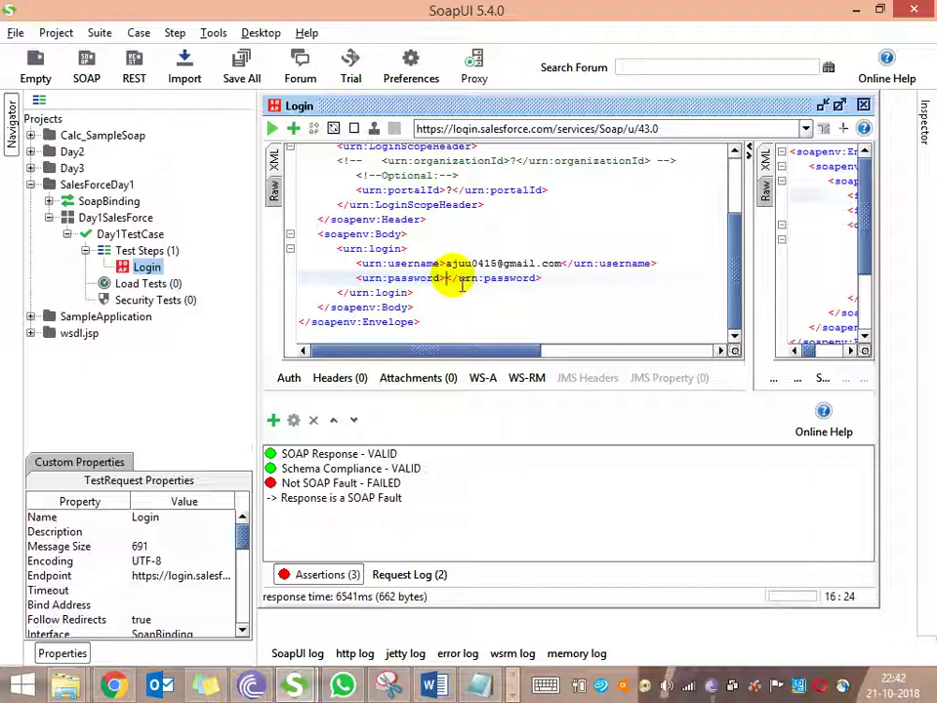
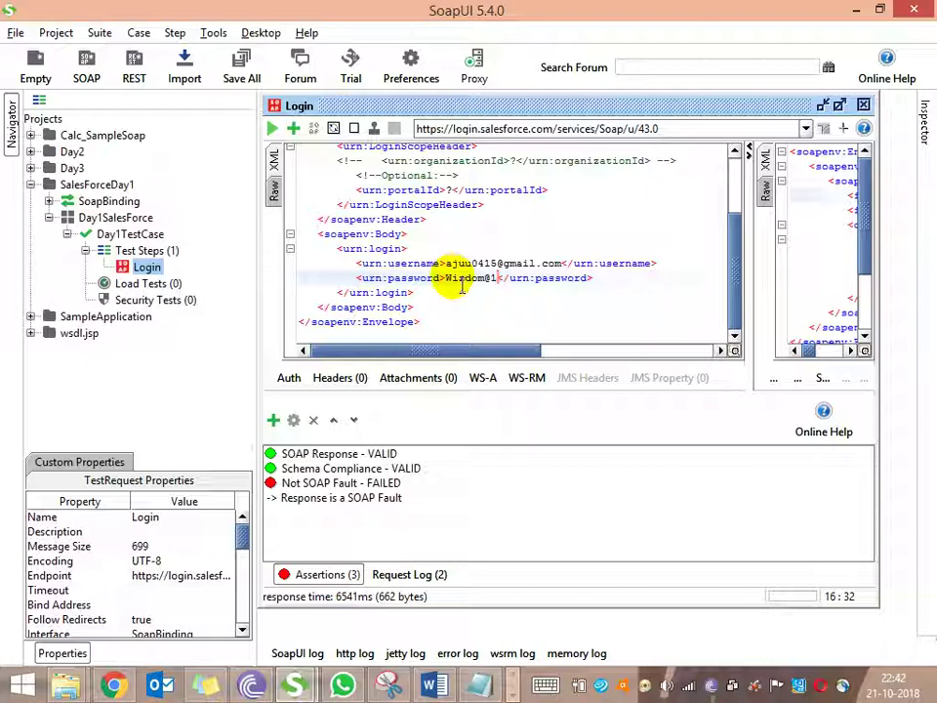
Step: Append the security token from the Notepad notes to the password and resend the Login request
click(493, 691)
click(273, 311)
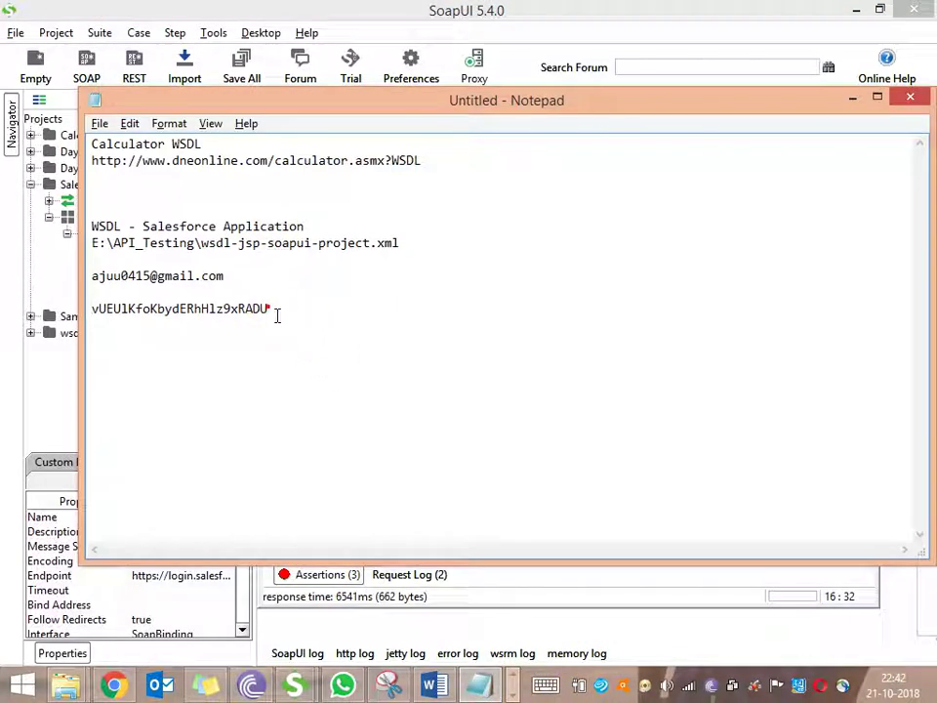
double_click(277, 314)
key(ctrl+c)
key(alt+Tab)
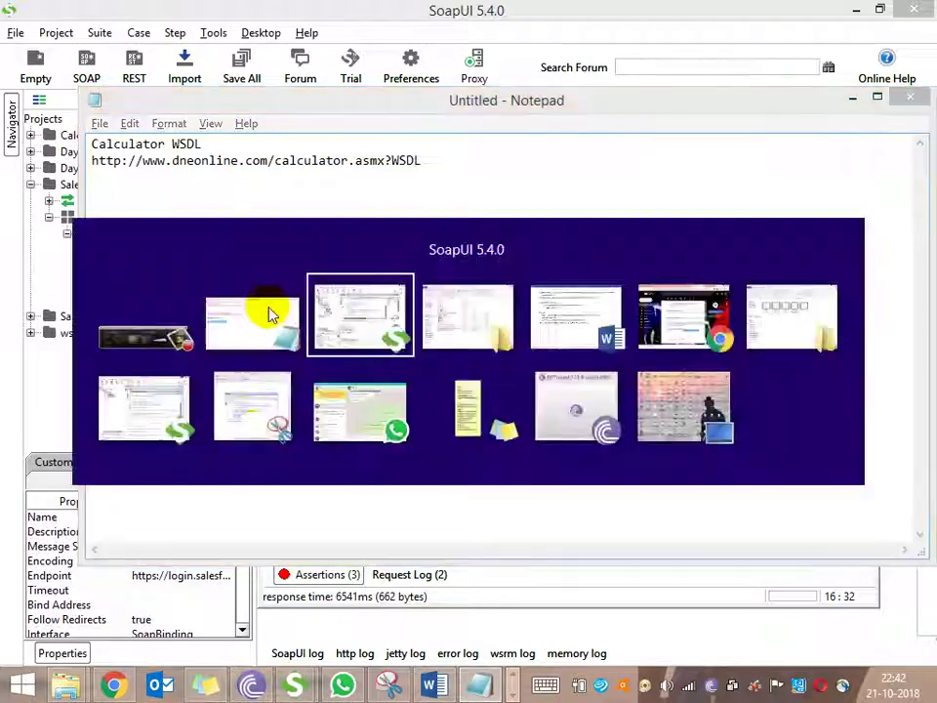
key(ctrl+v)
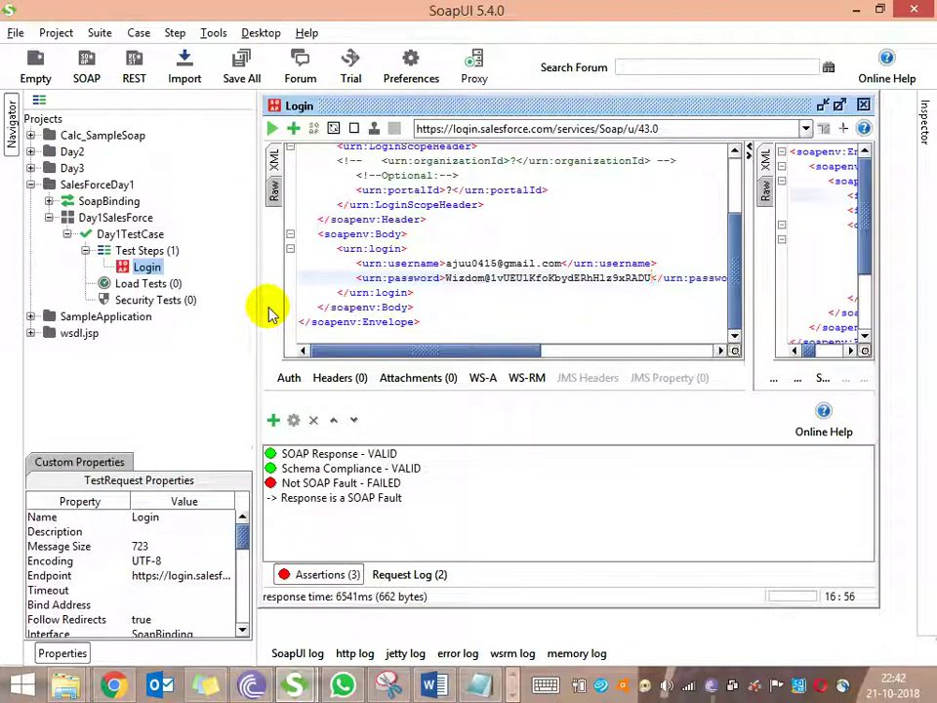
click(272, 128)
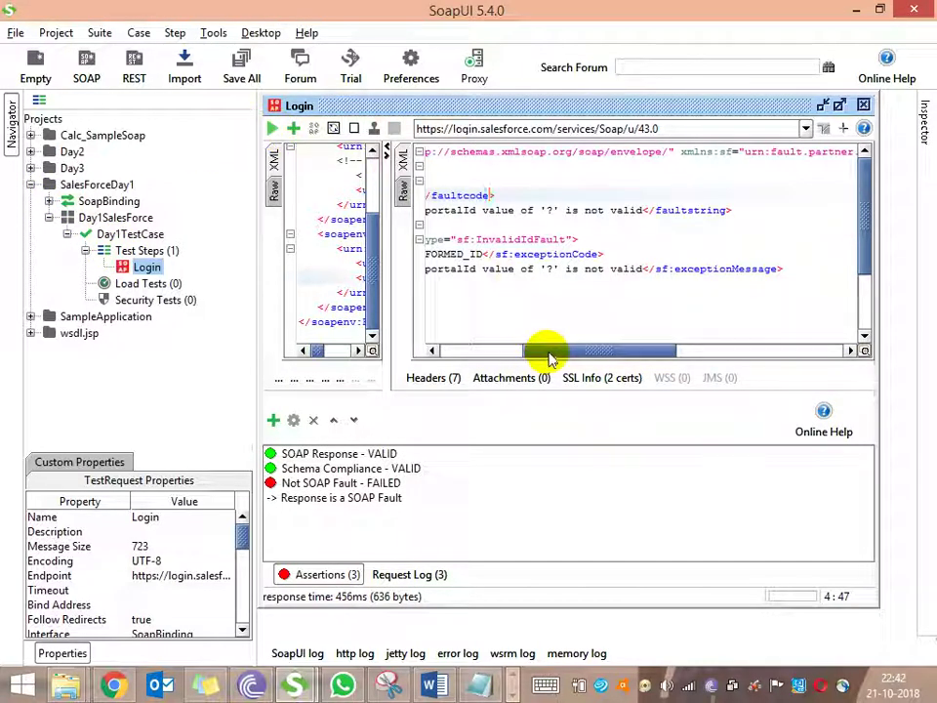
Step: Wrap the <urn:portalId>?</urn:portalId> line in <!-- and --> to comment it out
drag(550, 357, 459, 352)
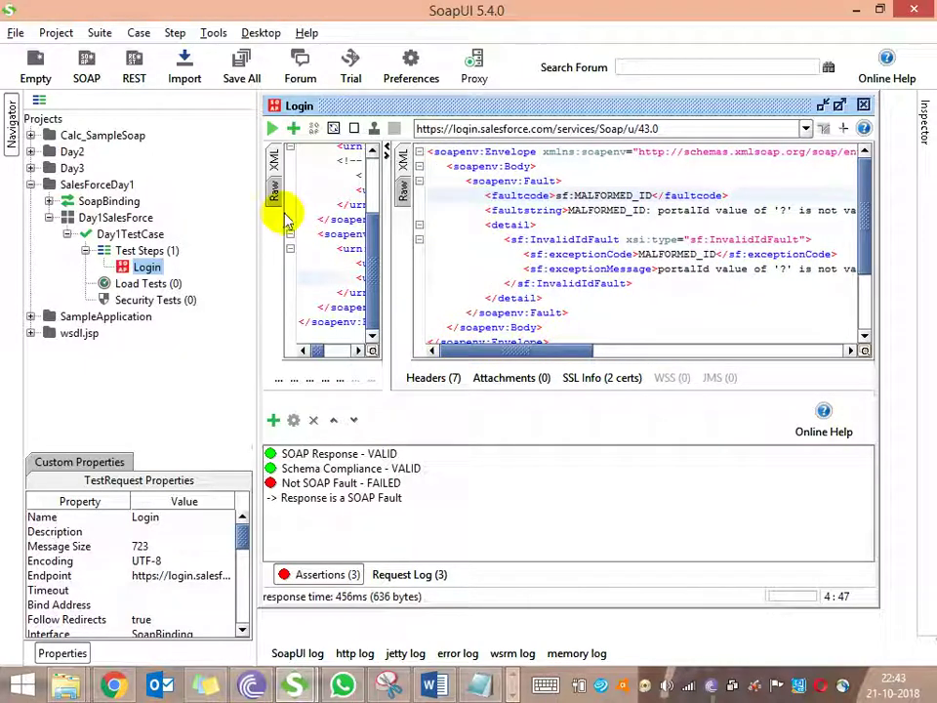
click(318, 207)
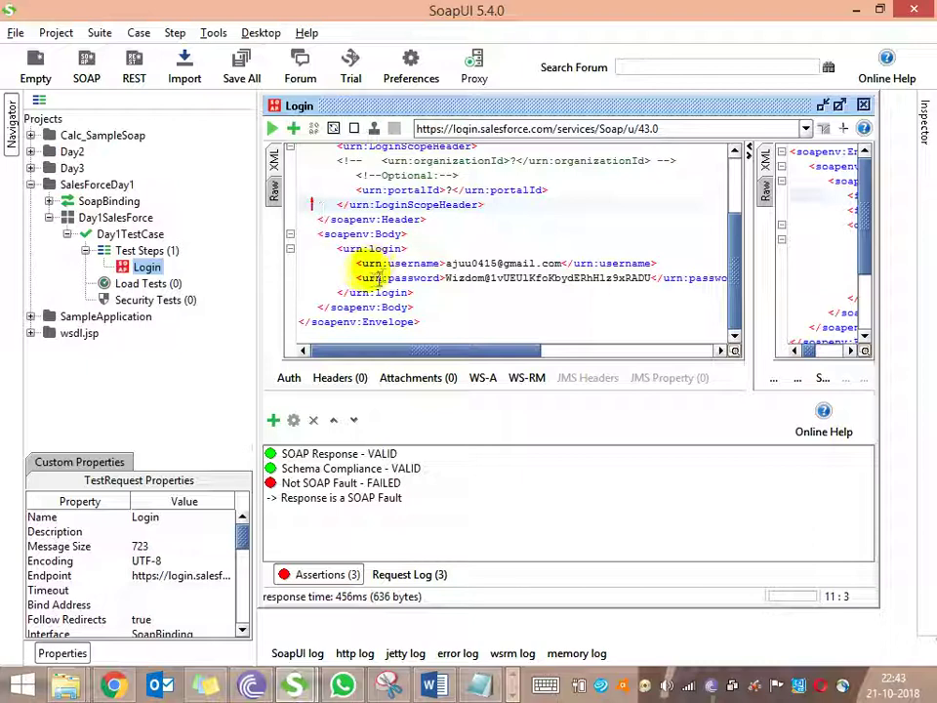
click(442, 249)
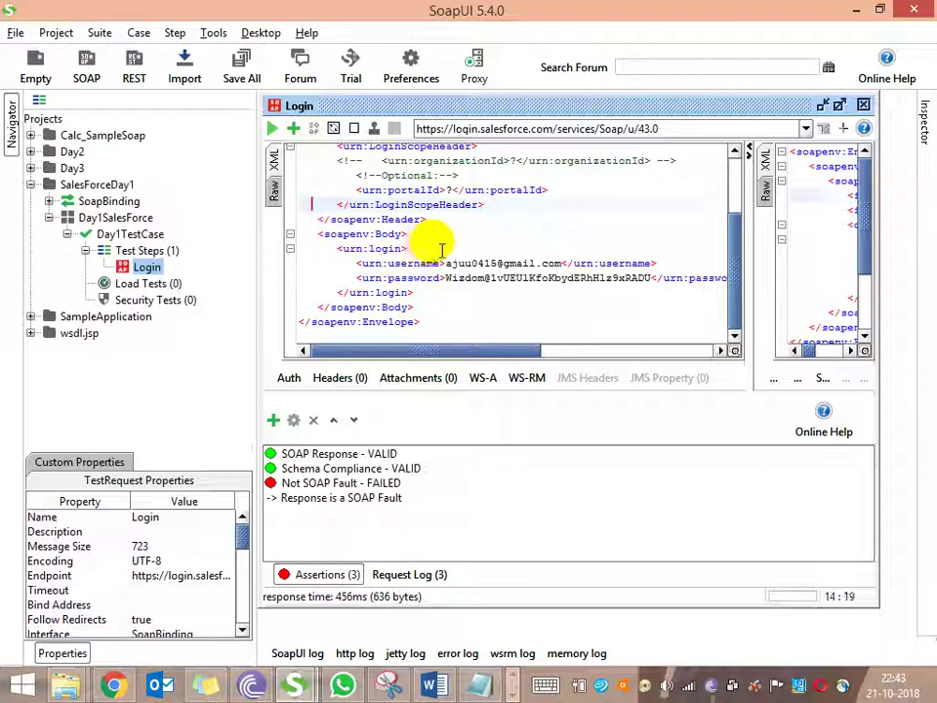
click(342, 190)
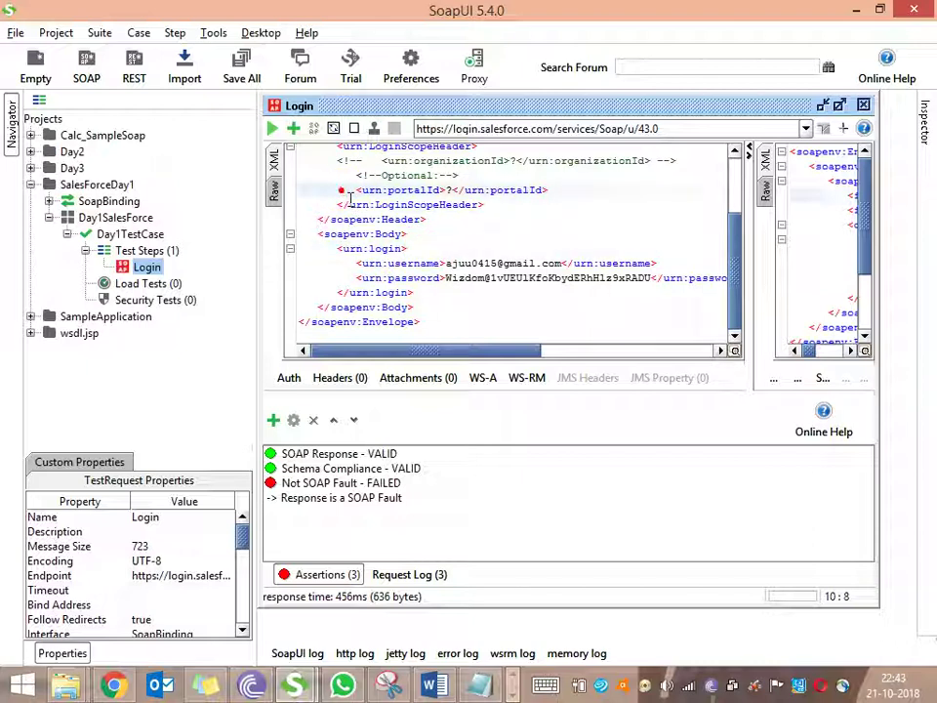
text(<!)
key(BackSpace)
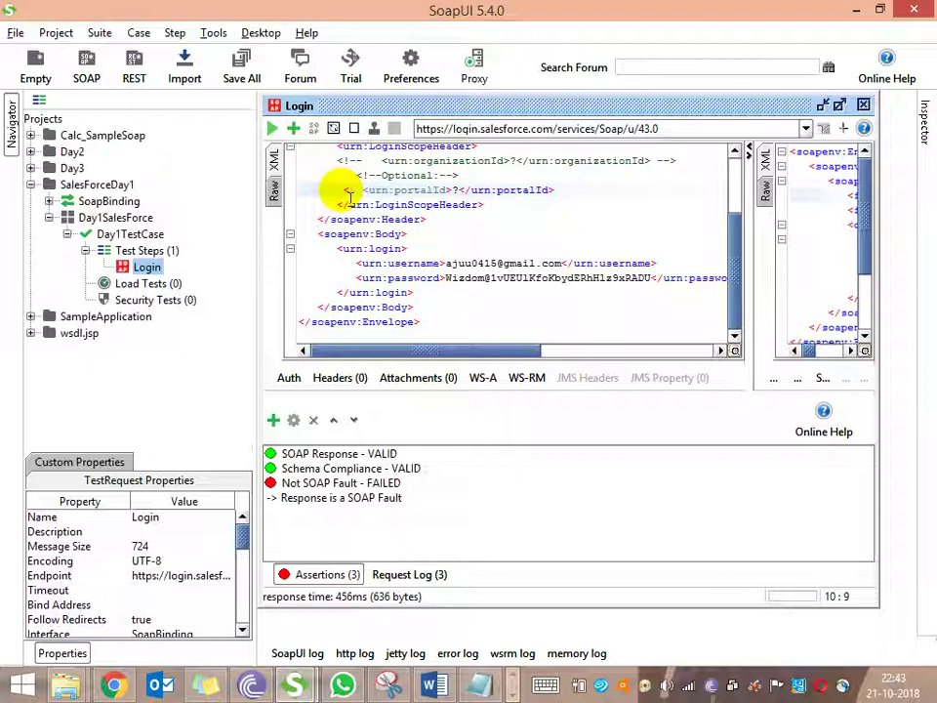
text(!--)
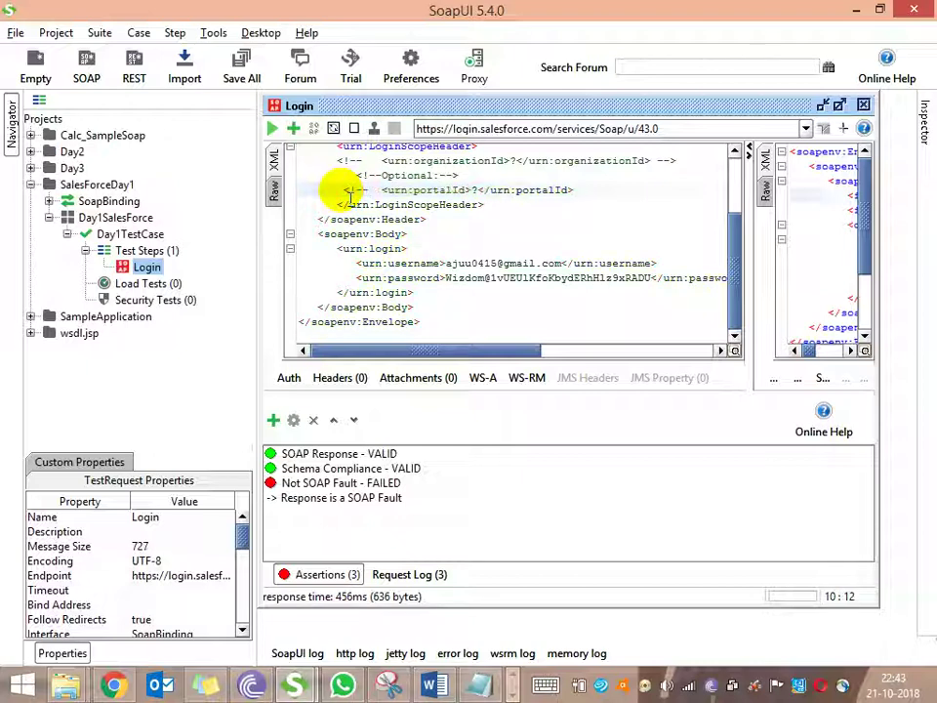
key(End)
text(-->)
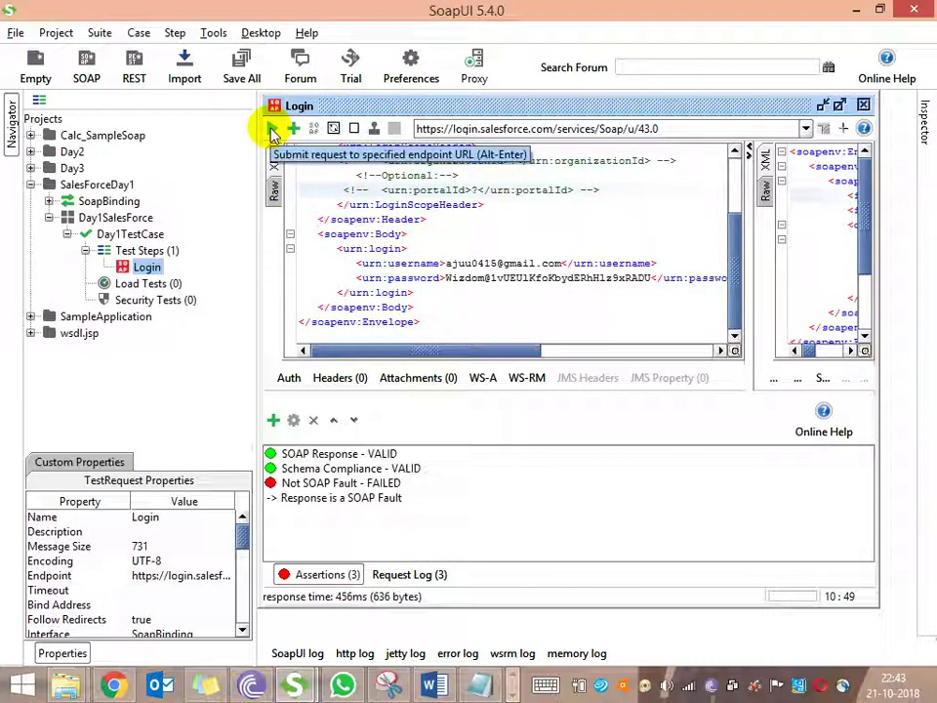
Step: Send the Login request without portalId and inspect the returned serverUrl, sessionId and userId
click(272, 133)
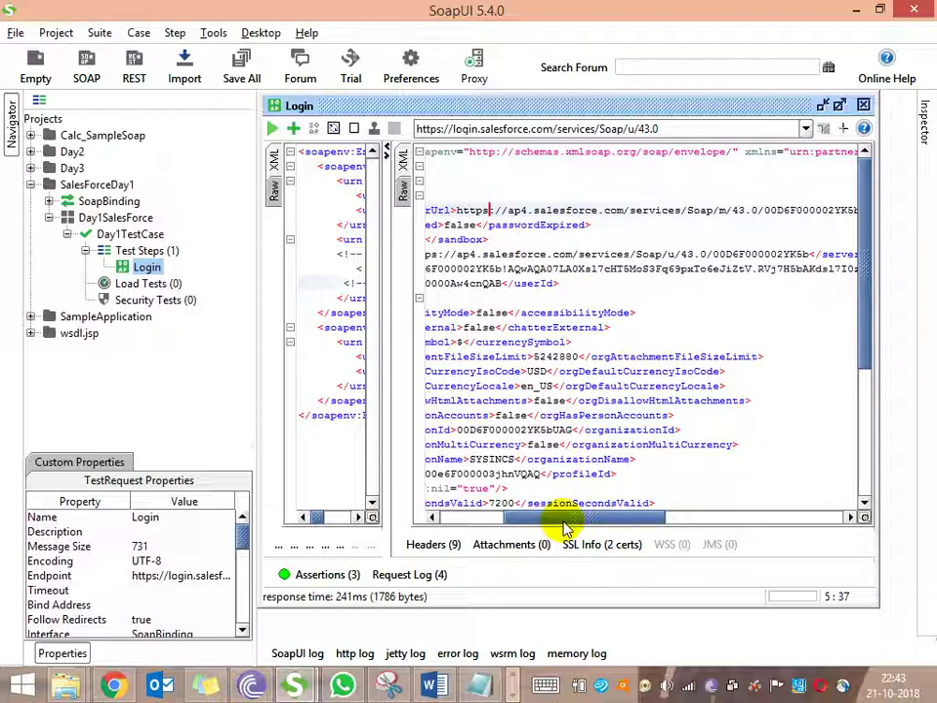
drag(565, 527, 491, 527)
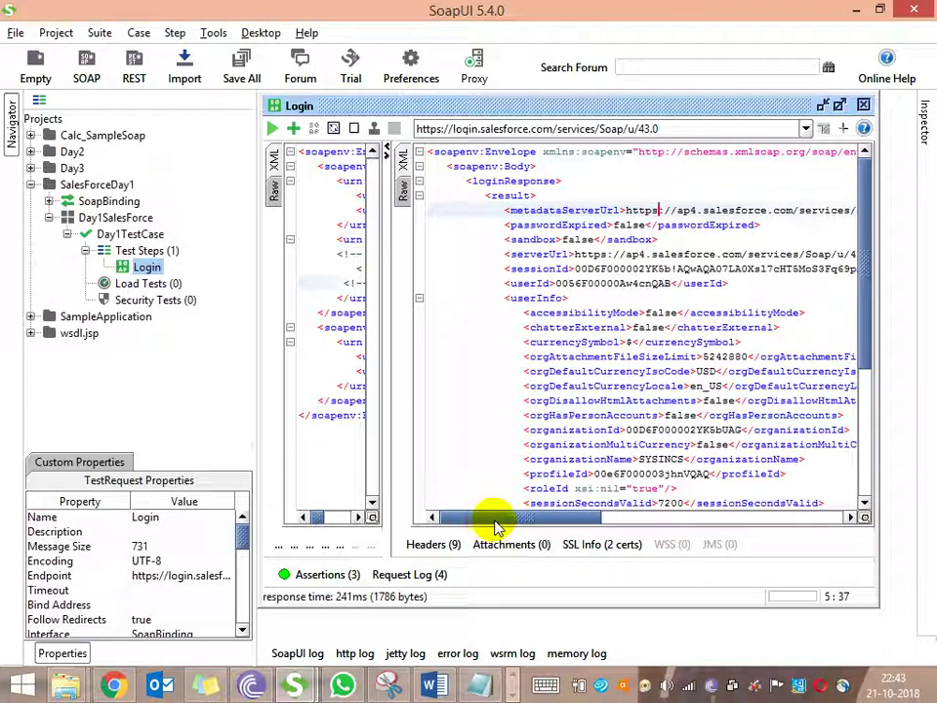
drag(491, 527, 530, 527)
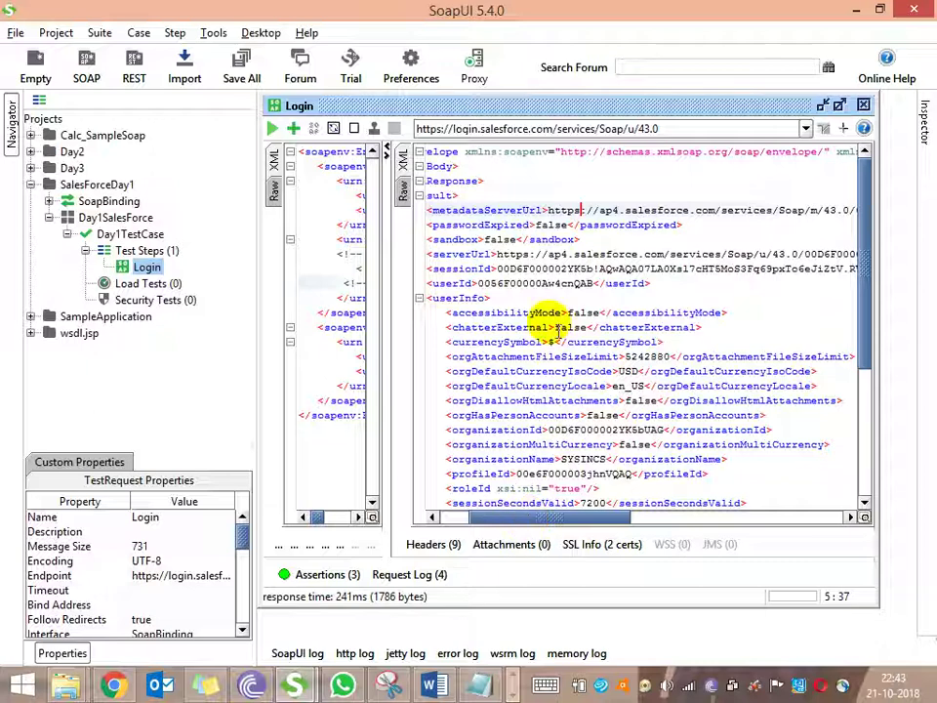
double_click(453, 254)
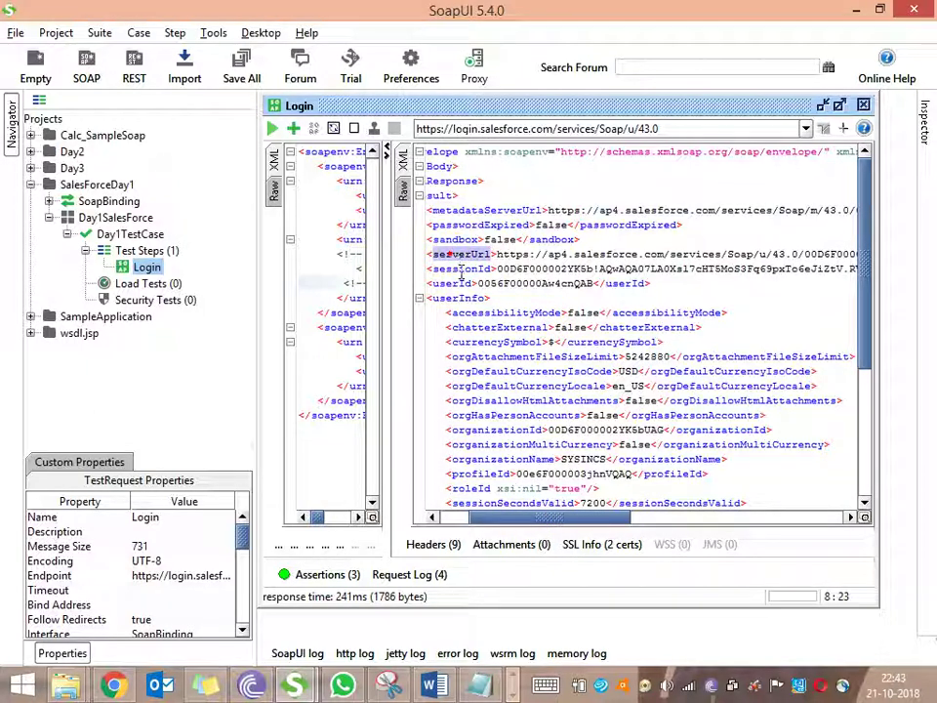
double_click(464, 269)
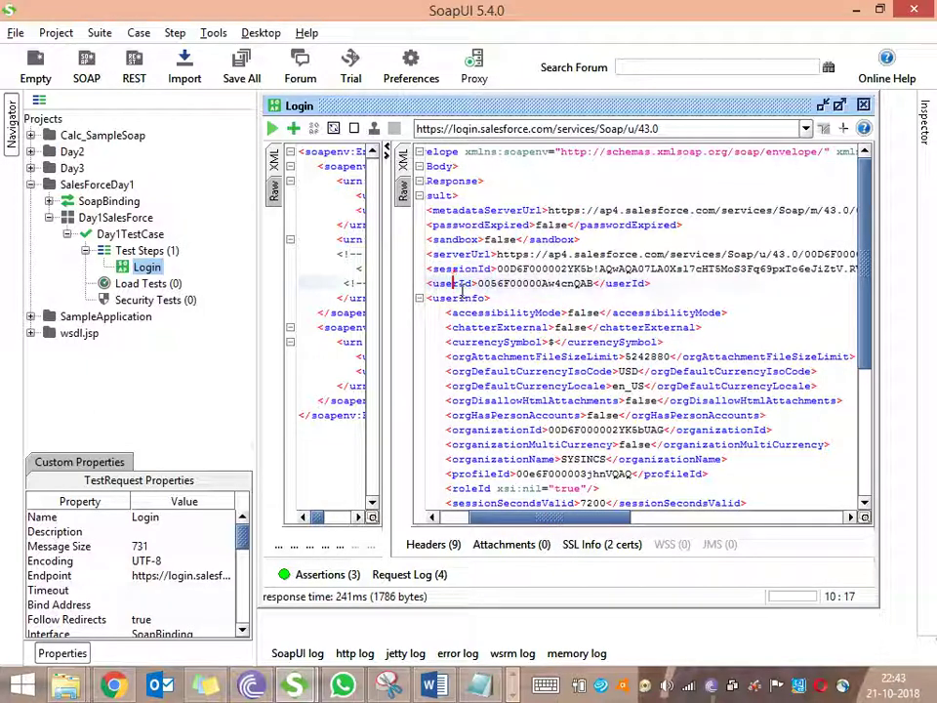
double_click(456, 283)
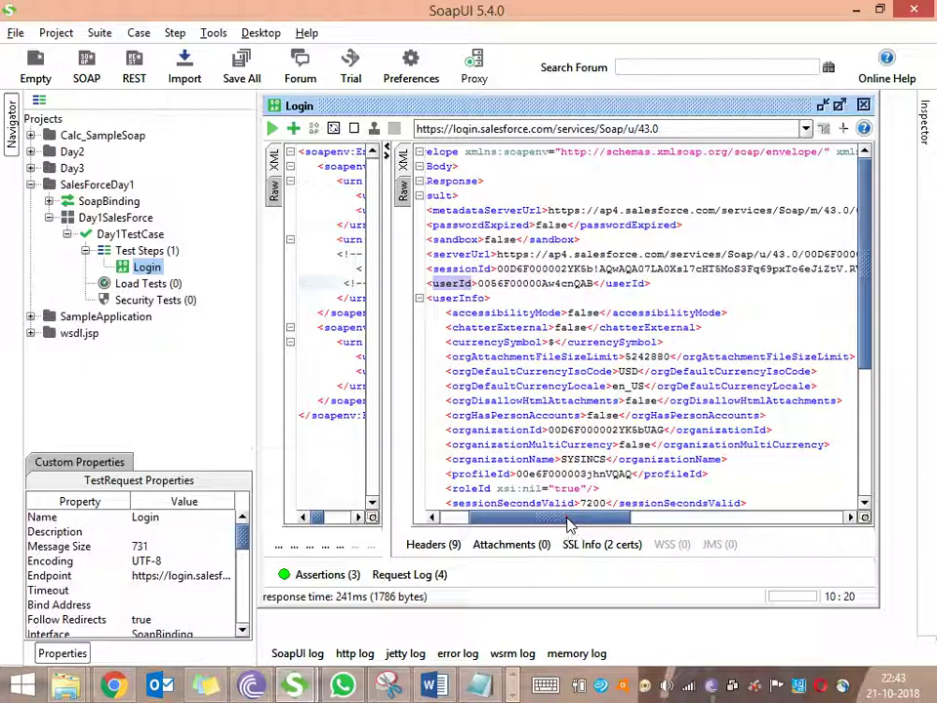
mouse_move(566, 525)
mouse_down()
mouse_move(536, 524)
mouse_move(559, 523)
mouse_up()
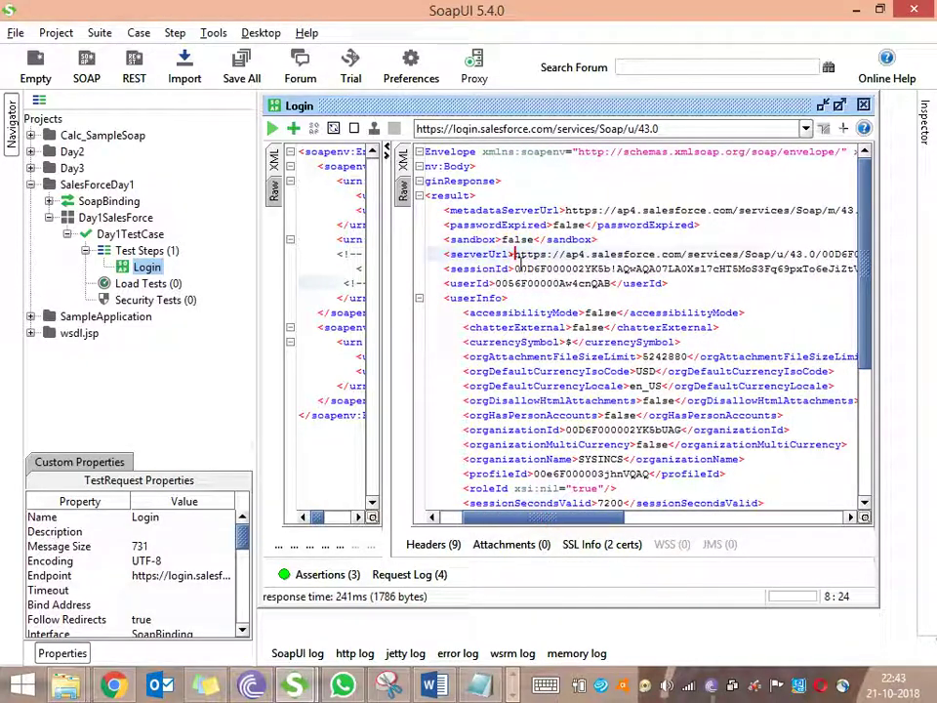
Step: Select exactly the serverUrl and sessionId lines in the response for copying
click(444, 256)
key(shift+Down)
key(shift+Down)
key(shift+Left)
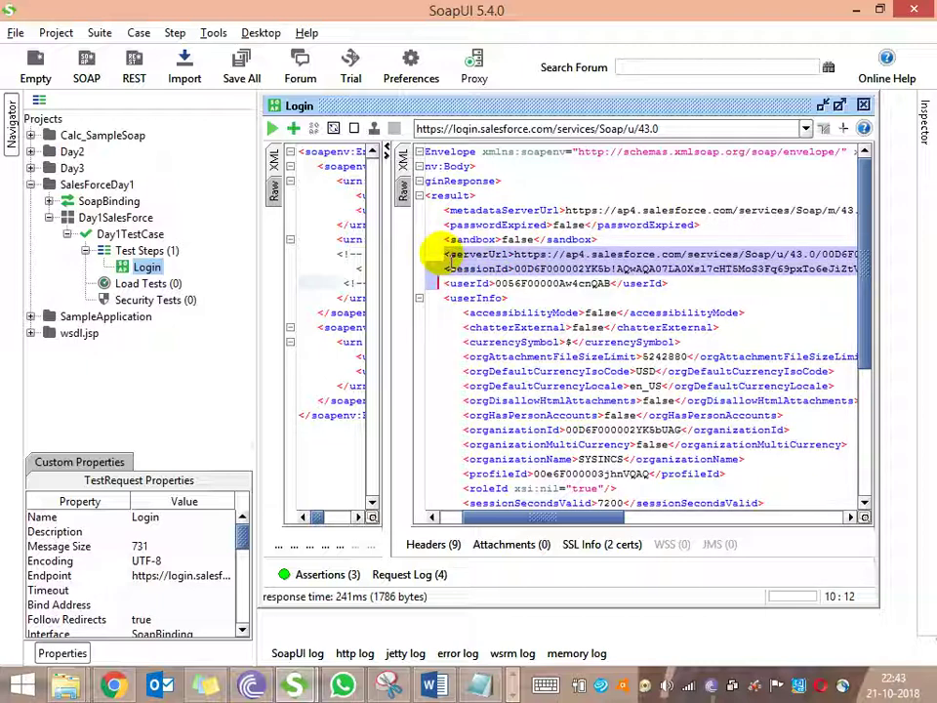
key(shift+Left)
key(shift+Left)
key(shift+Left)
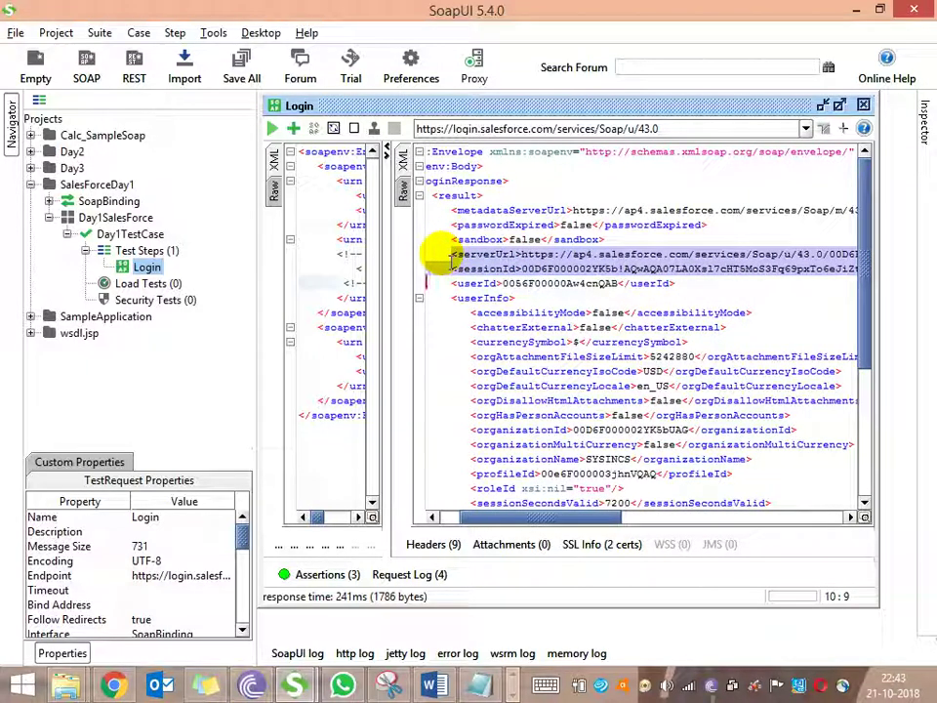
key(shift+Left)
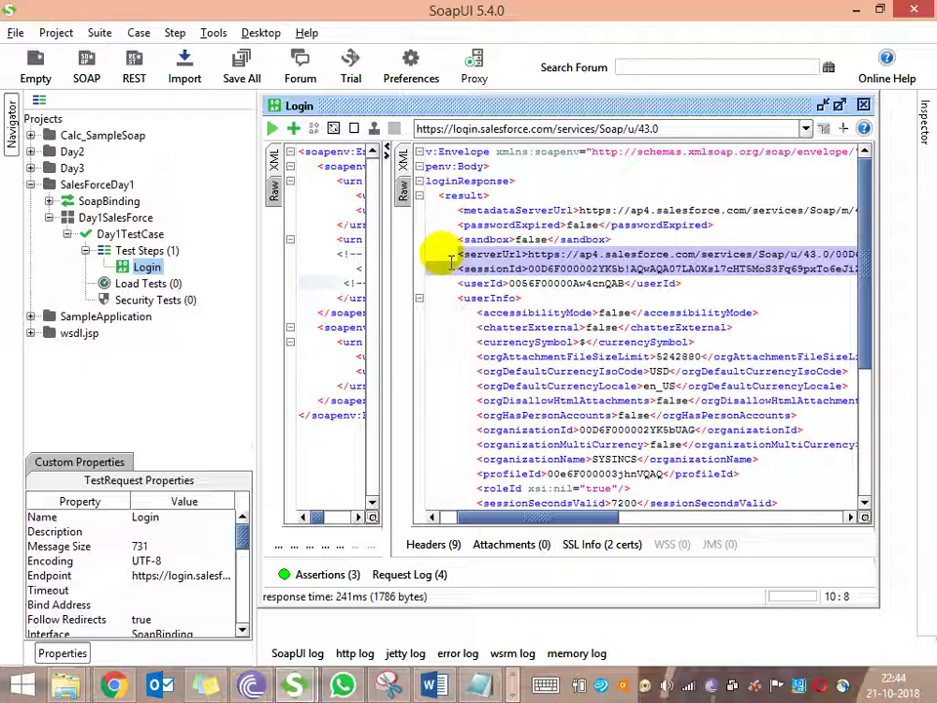
Step: Paste the serverUrl and sessionId lines below the Notepad notes, putting the server URL on its own line
click(478, 686)
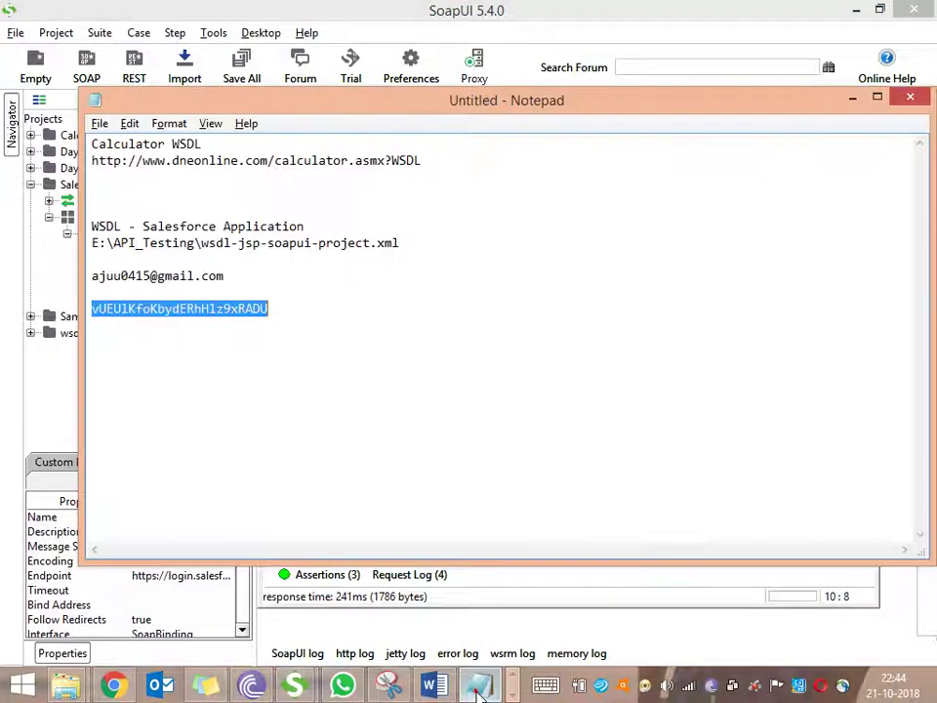
click(312, 322)
key(Return)
key(Return)
key(Return)
key(Return)
key(ctrl+v)
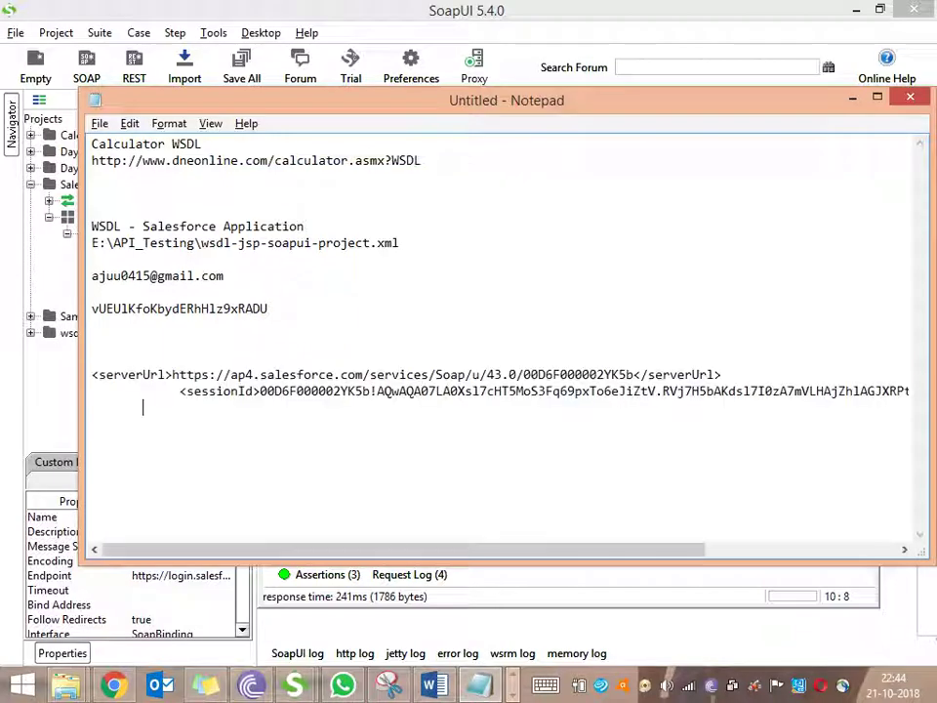
click(311, 322)
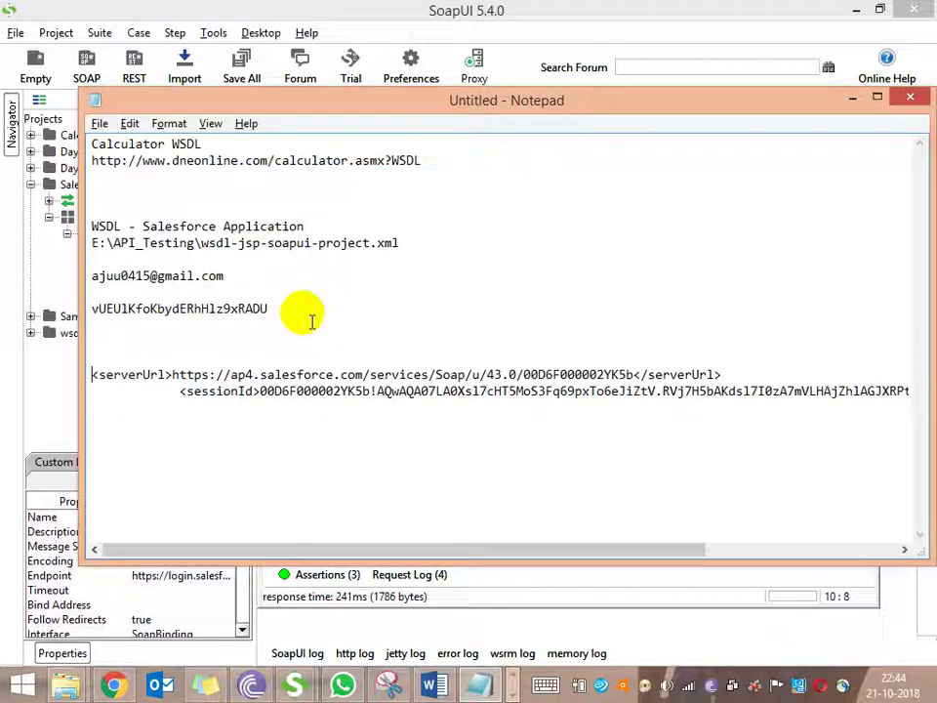
key(Right)
key(Right)
key(Right)
key(Right)
key(Return)
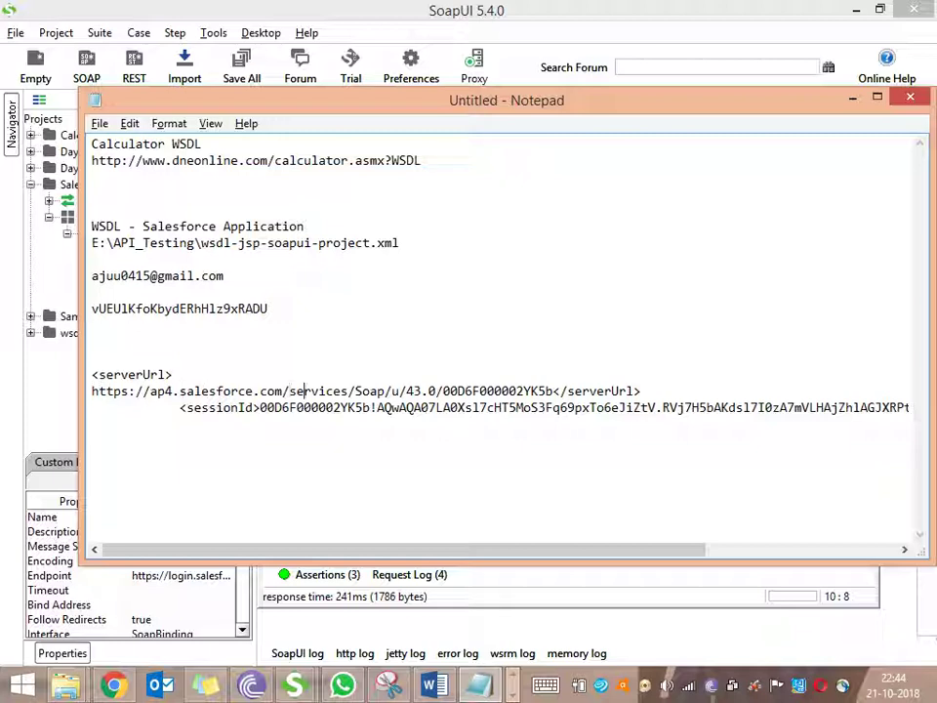
key(Right)
key(Right)
key(Right)
key(Right)
key(Right)
key(Right)
key(Right)
key(Right)
key(Right)
key(Right)
key(Right)
key(Right)
key(Right)
key(Right)
key(Right)
key(Right)
key(Right)
key(Right)
key(Return)
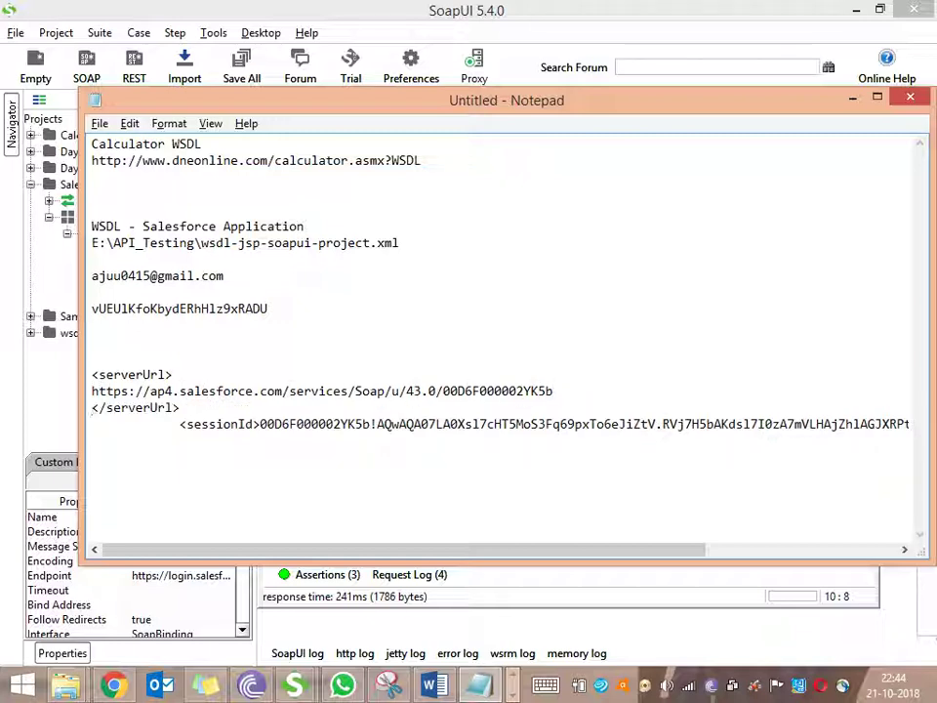
Step: Remove the sessionId indentation, put the session ID value on its own line, and return to SoapUI
key(Down)
key(Delete)
key(Delete)
key(Delete)
key(Delete)
key(Delete)
key(Delete)
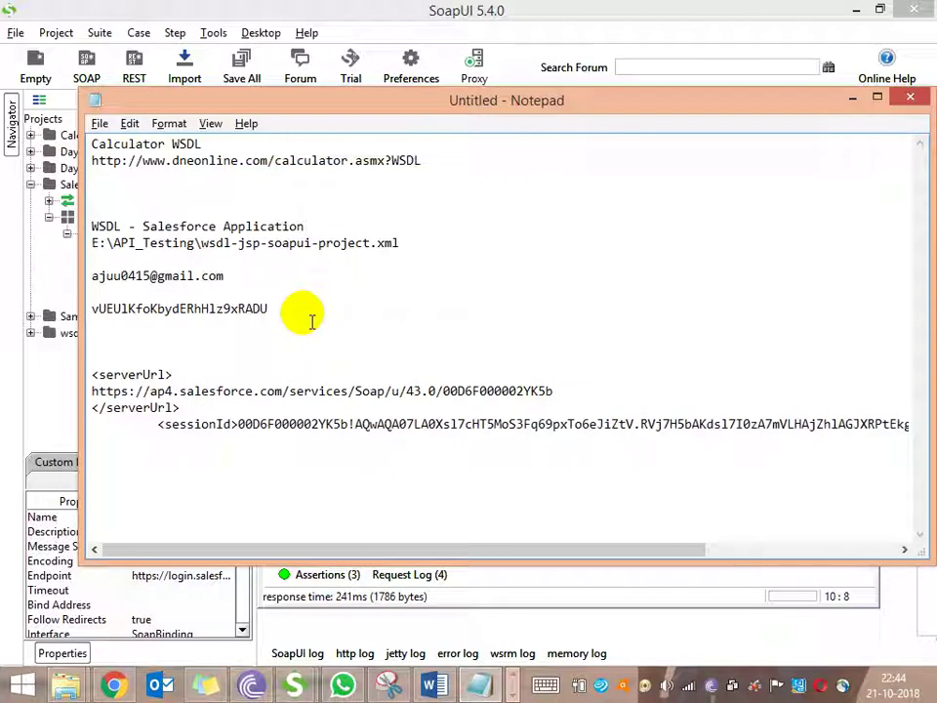
key(Delete)
key(shift+Home)
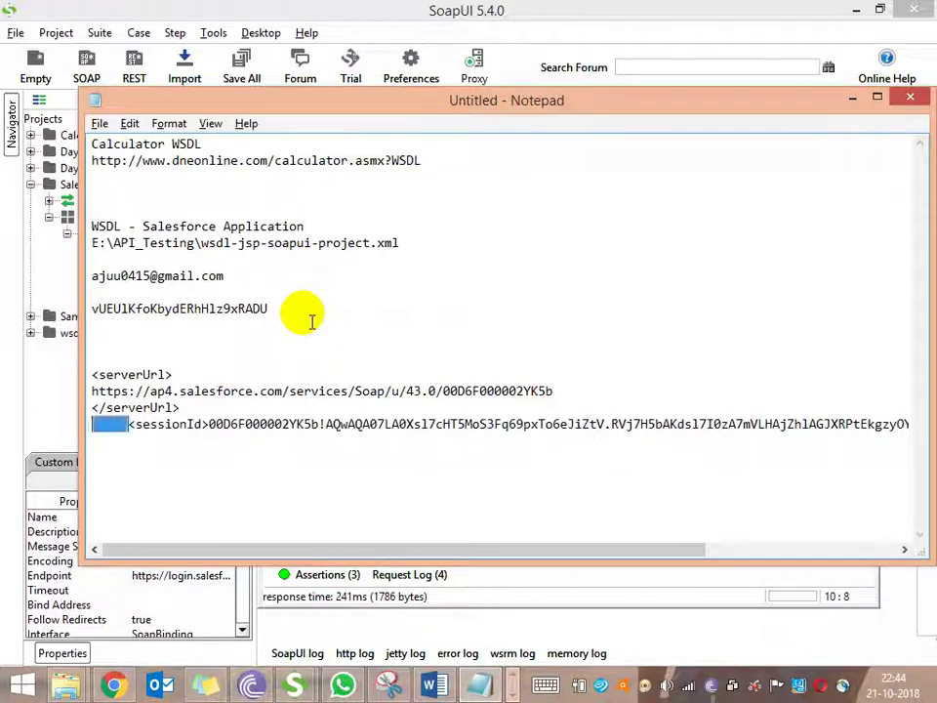
key(Delete)
key(Return)
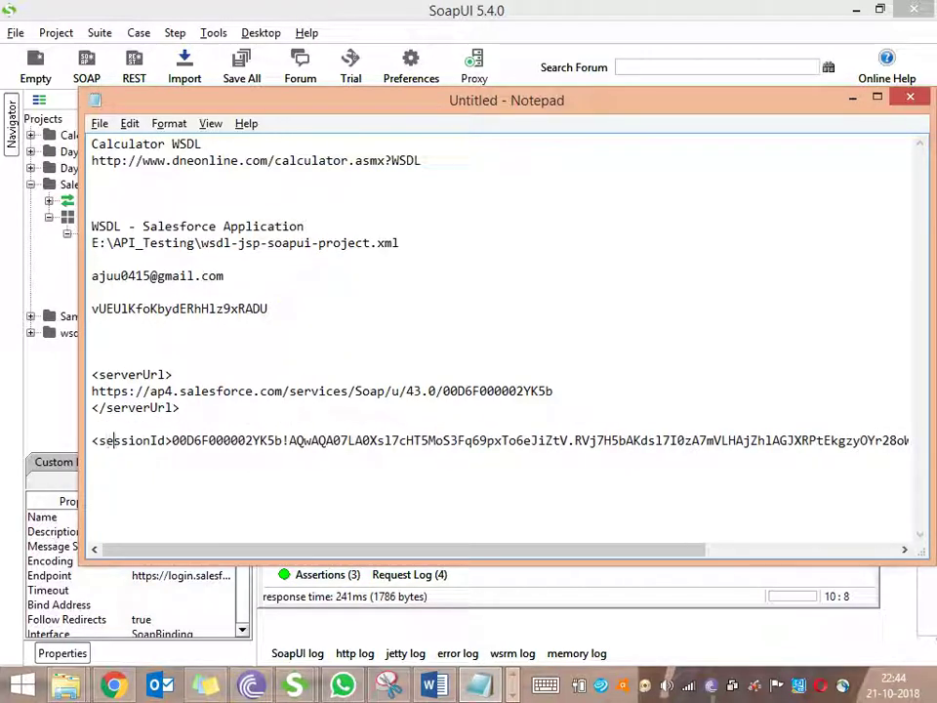
click(171, 440)
key(Return)
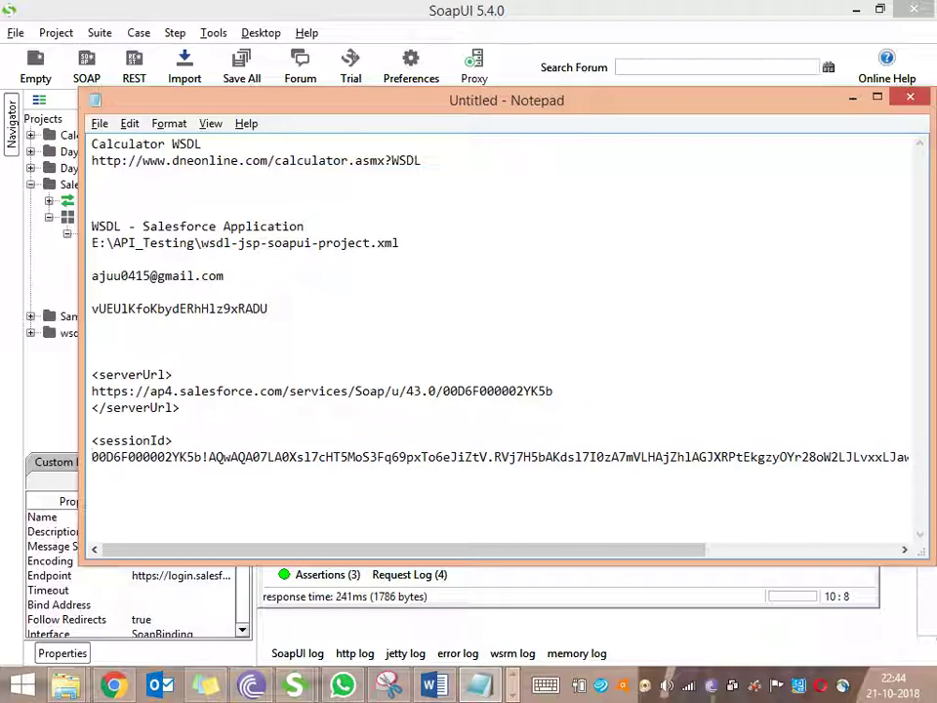
click(858, 459)
key(End)
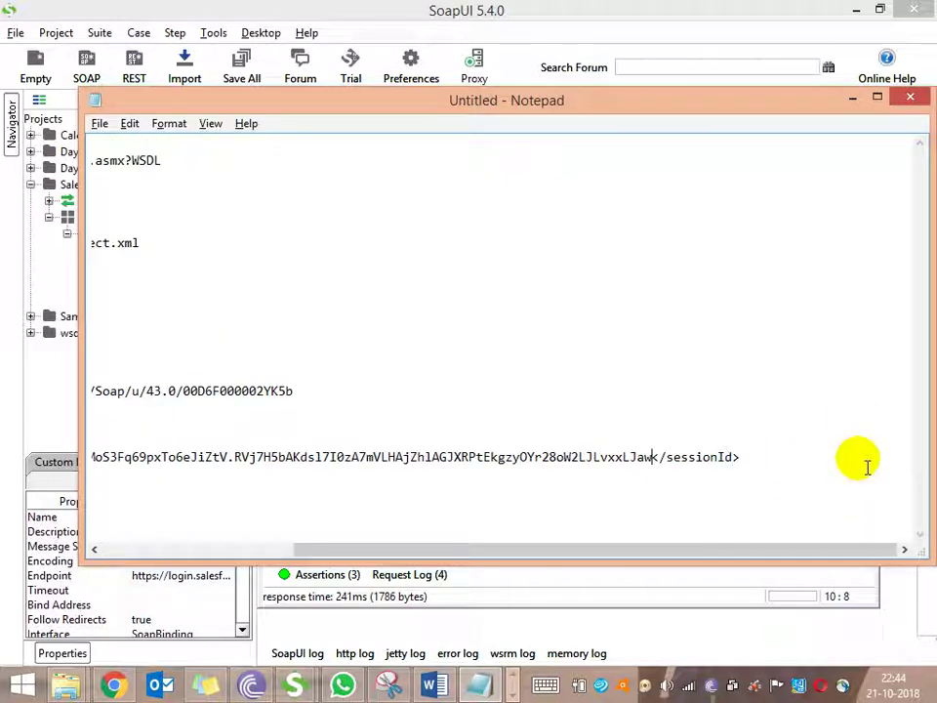
key(Return)
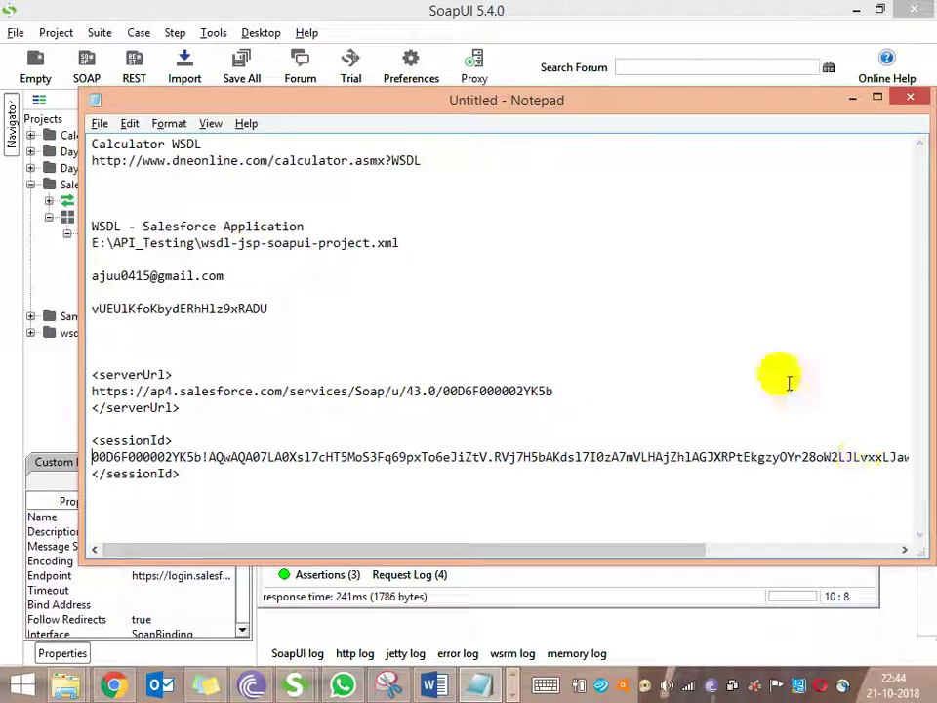
click(48, 382)
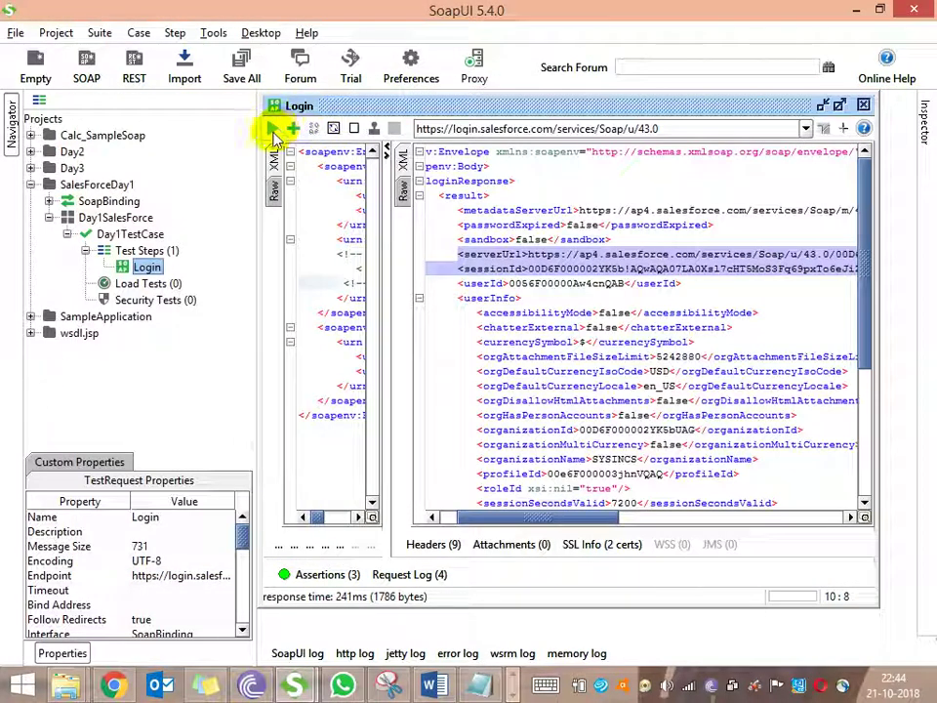
Step: Resend the Login request and copy its serverUrl and sessionId response lines over to Notepad
click(273, 131)
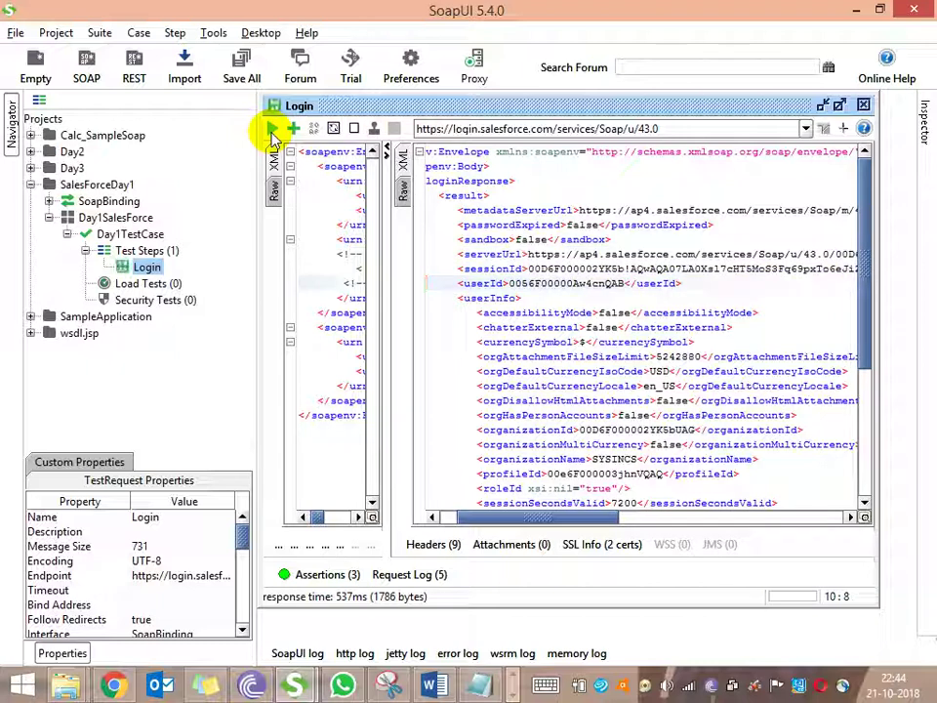
click(458, 256)
key(shift+Down)
key(shift+Down)
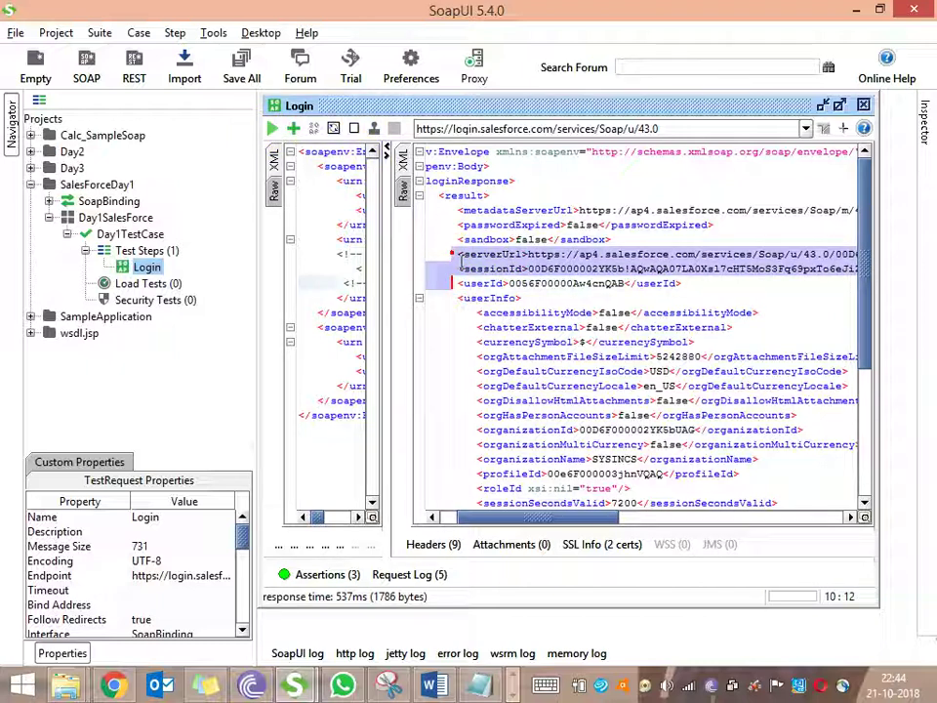
key(alt+Tab)
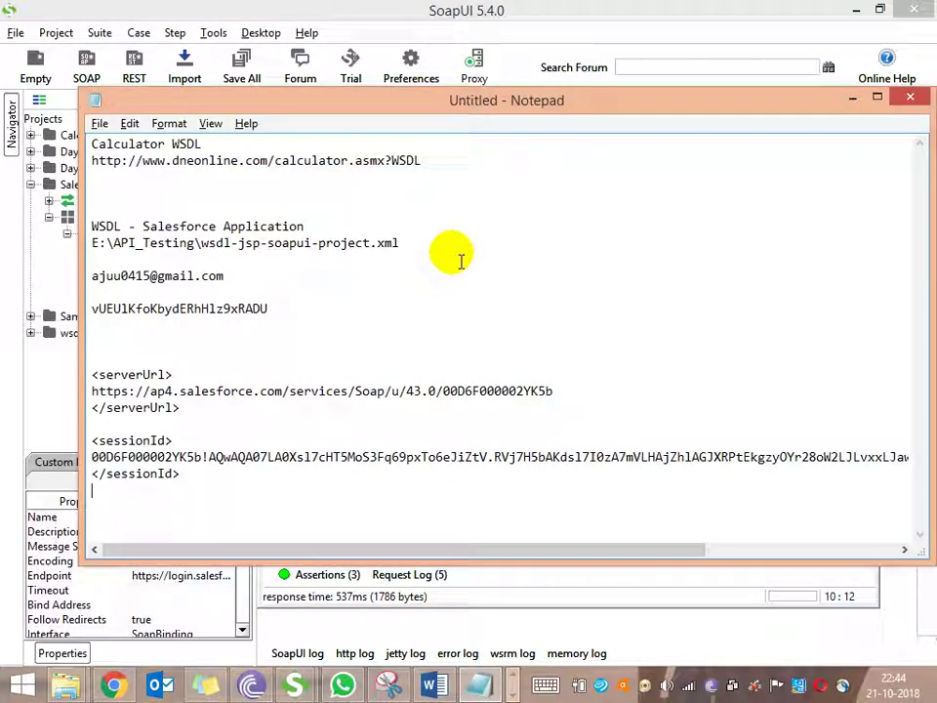
Step: Paste the serverUrl and sessionId lines below the existing notes and check the URL's trailing ID
key(Return)
key(Return)
key(Return)
key(ctrl+v)
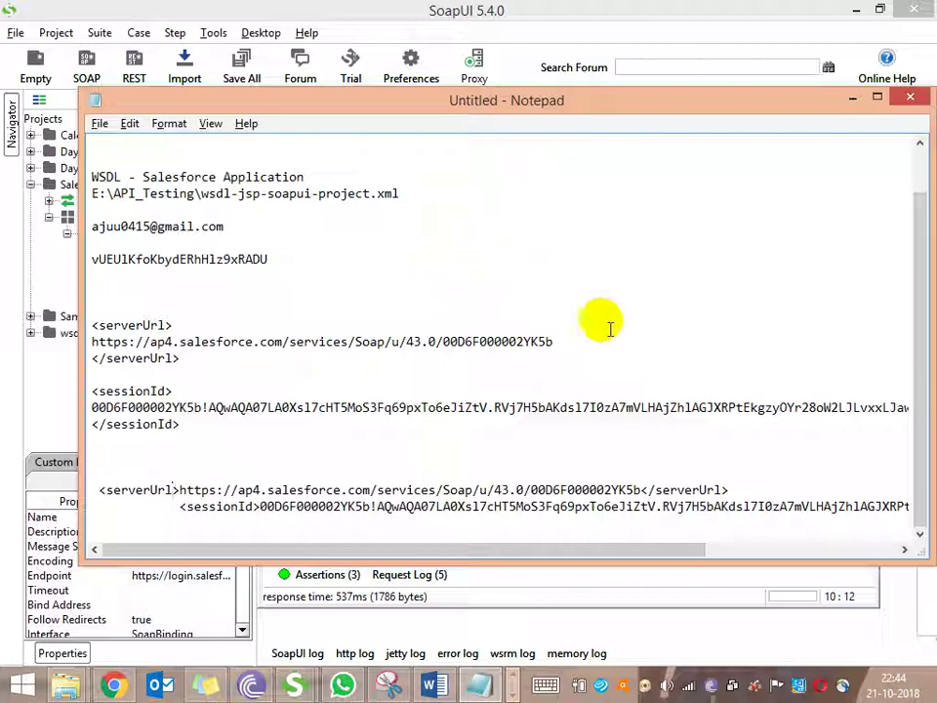
drag(546, 347, 444, 348)
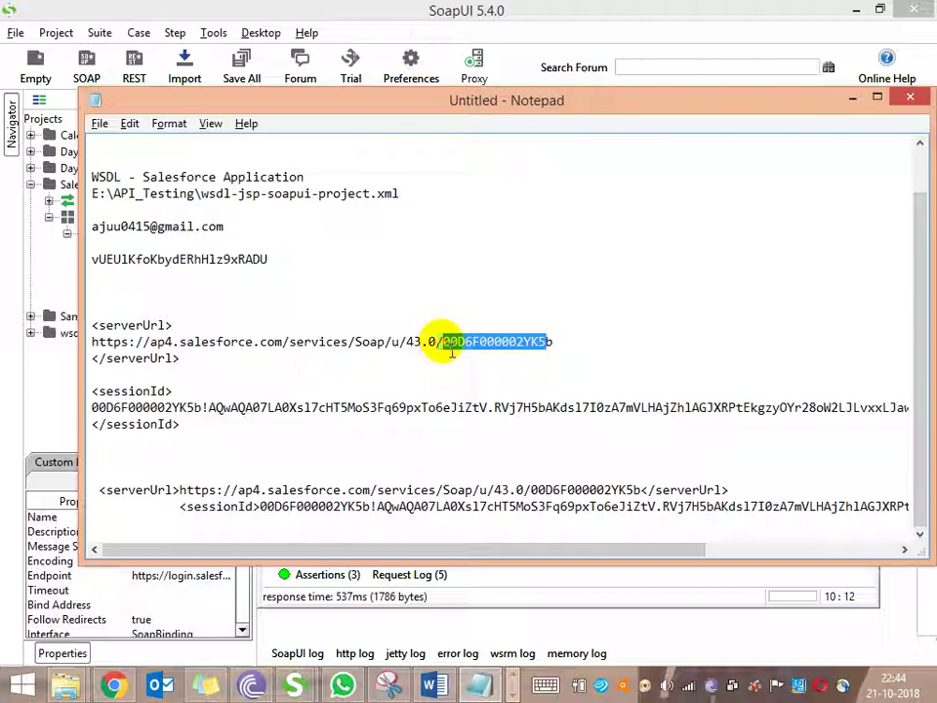
drag(95, 344, 591, 349)
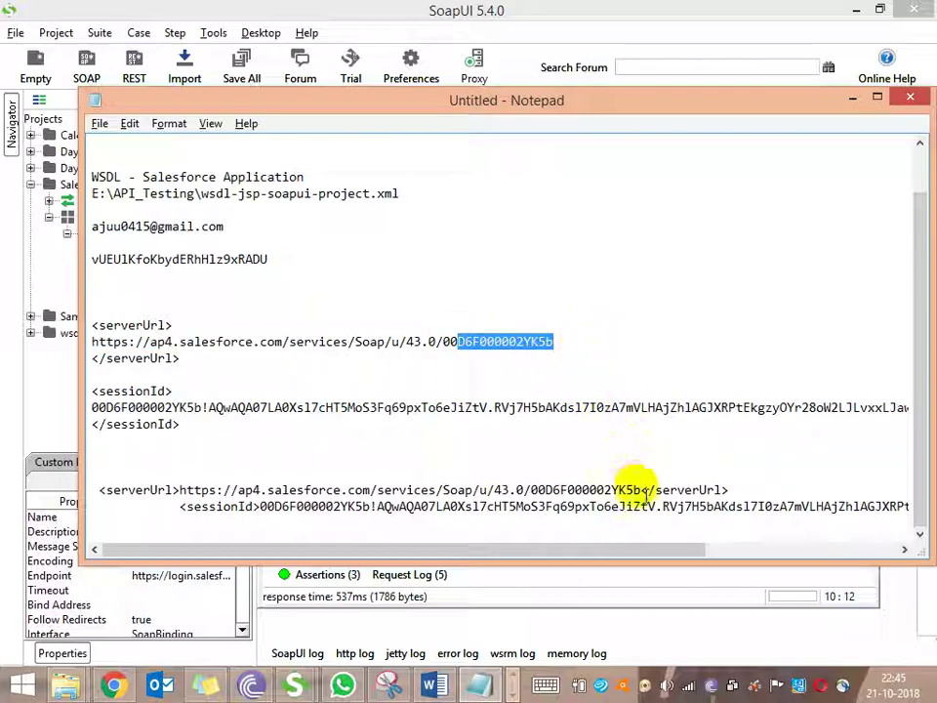
click(643, 490)
drag(644, 493, 535, 487)
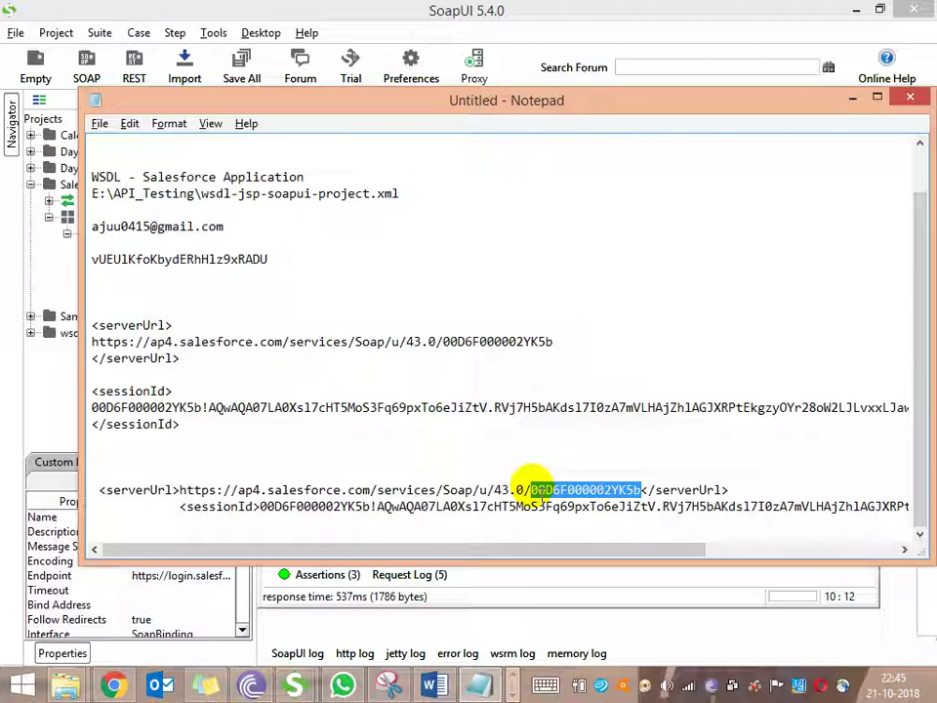
Step: Copy the full session ID value from the existing notes
key(Up)
key(Up)
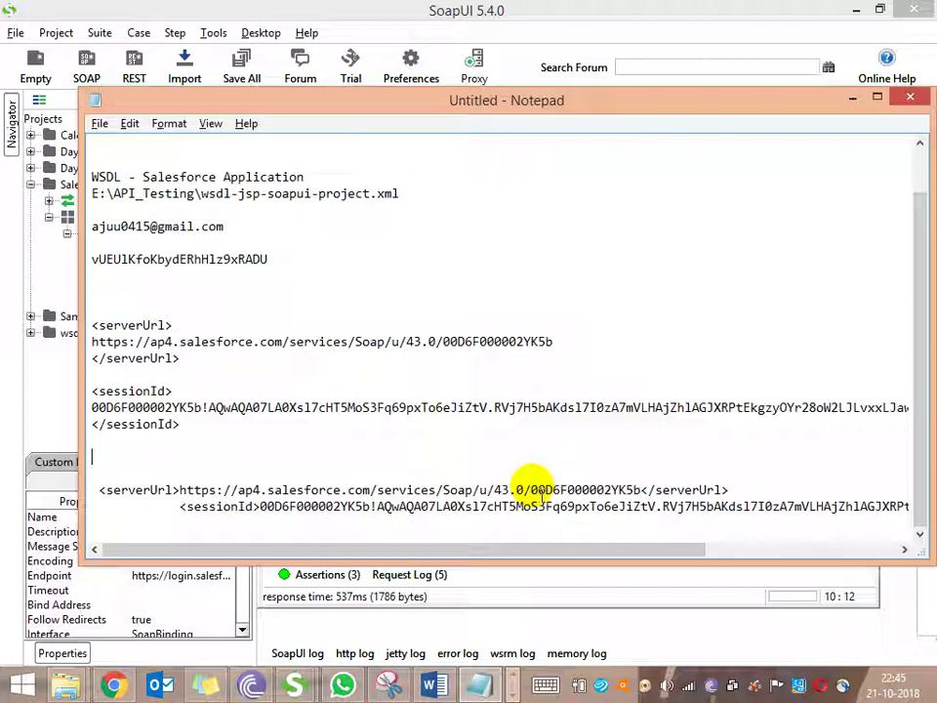
key(Up)
key(Up)
key(End)
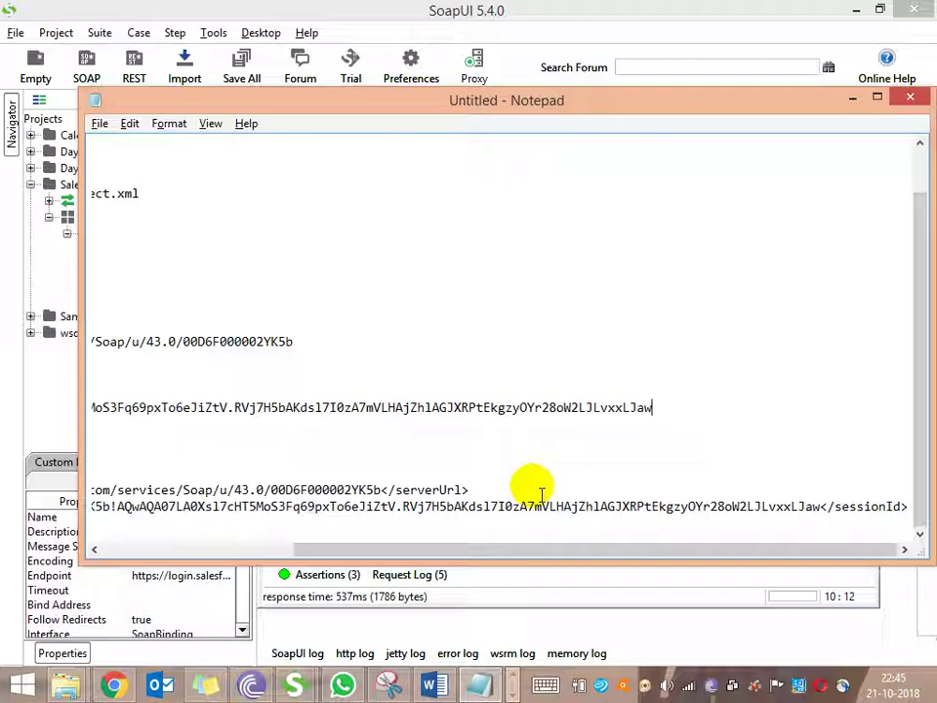
key(shift+Home)
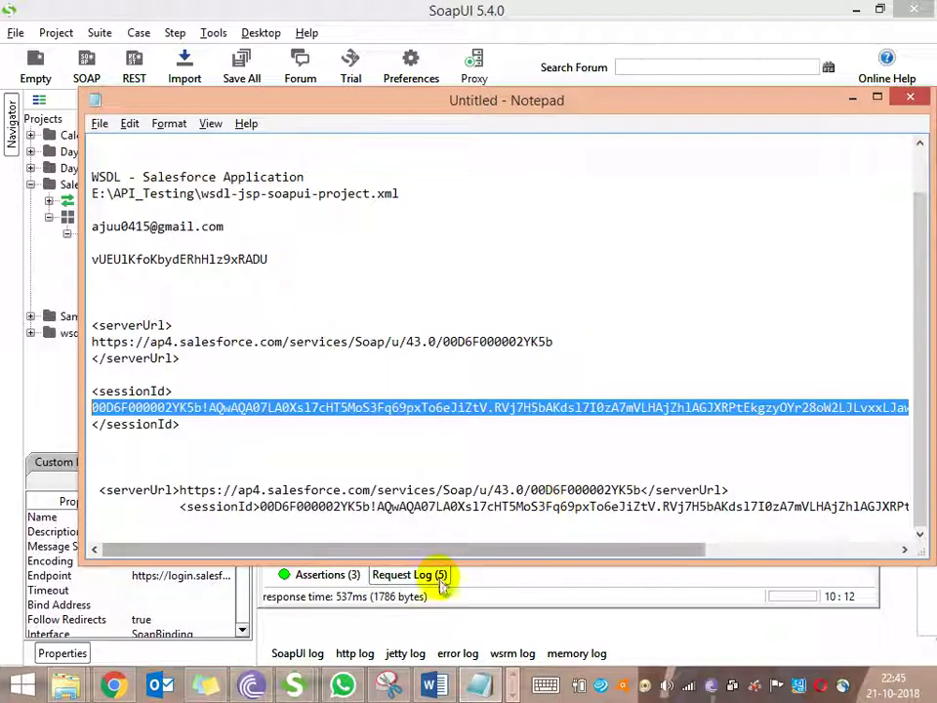
Step: Compare the pasted serverUrl line with the notes' server URL, then start a Windows search
double_click(576, 489)
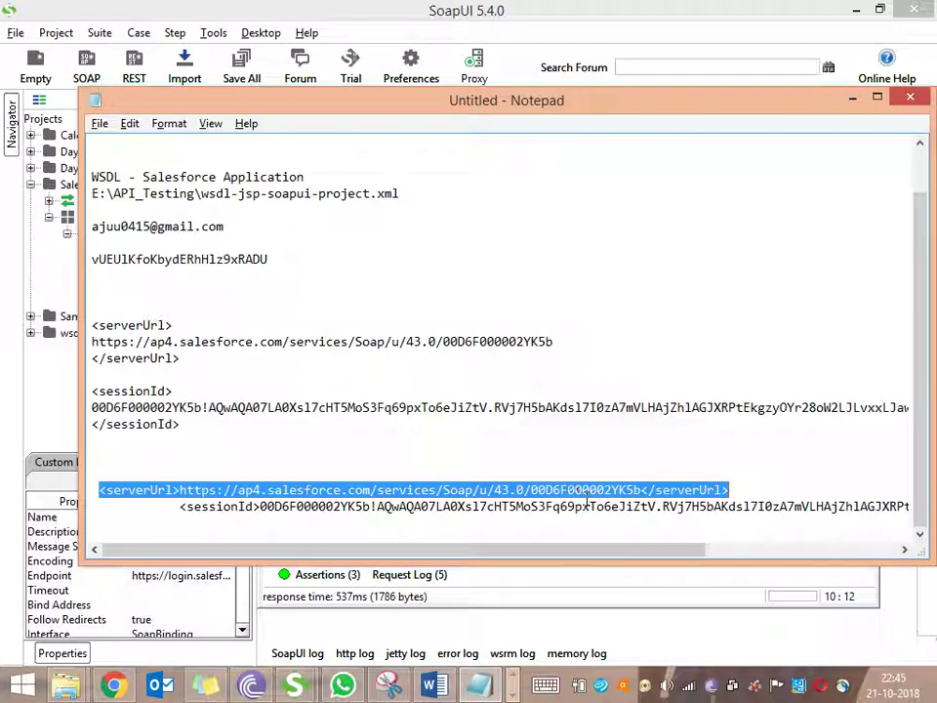
drag(539, 489, 649, 488)
key(shift+Home)
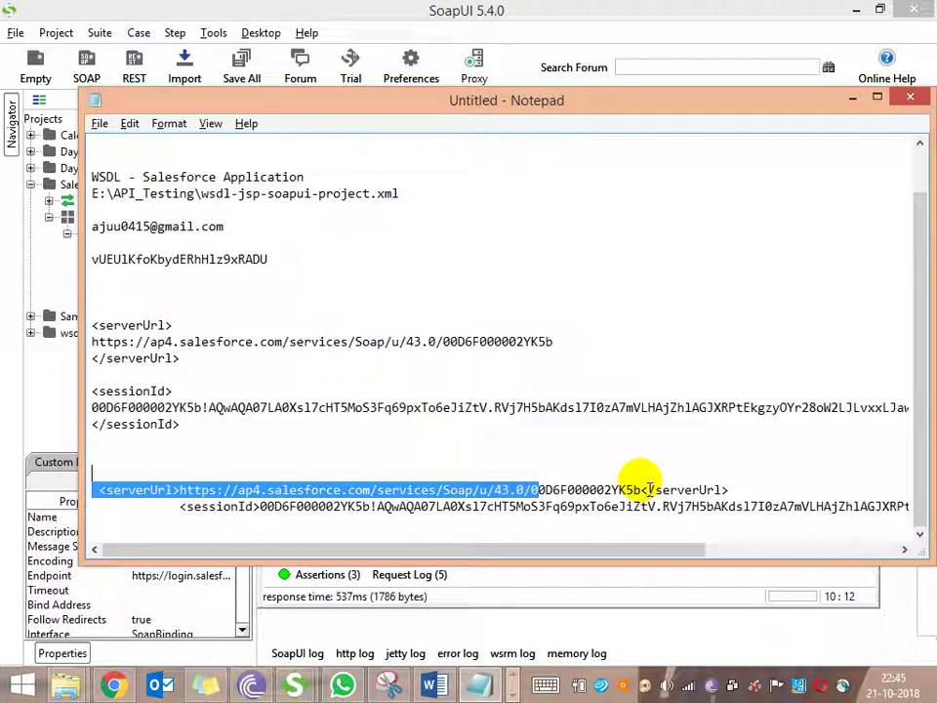
click(640, 485)
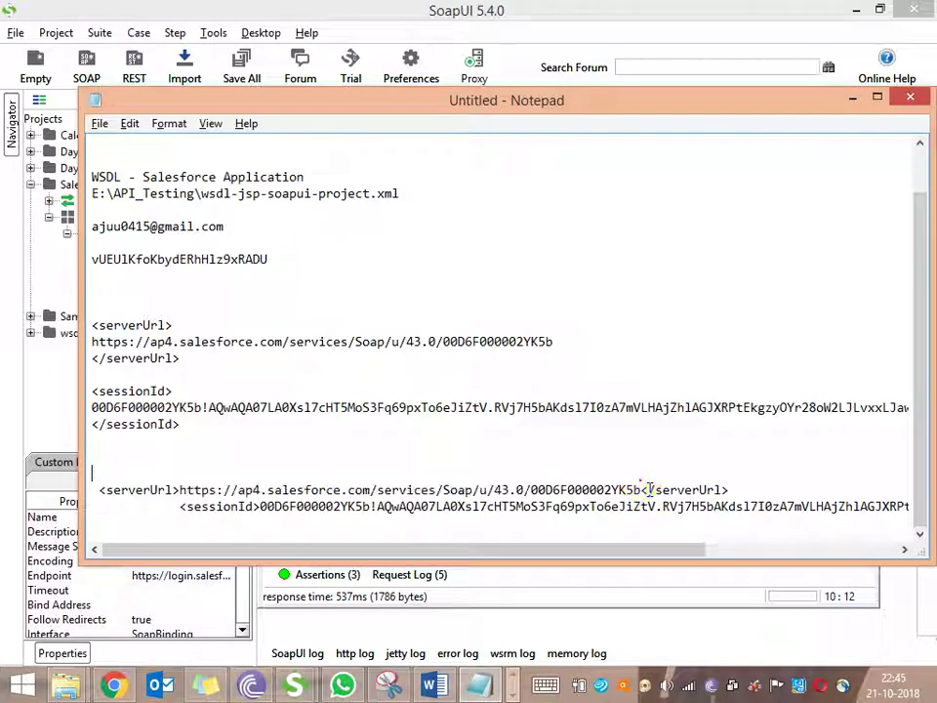
double_click(524, 357)
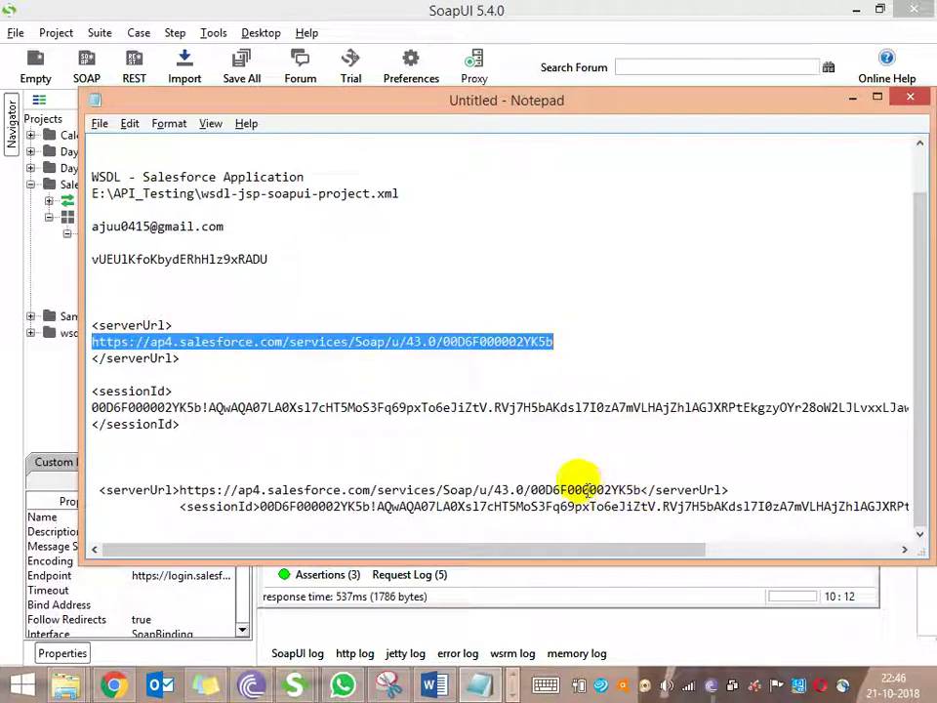
click(580, 485)
double_click(580, 485)
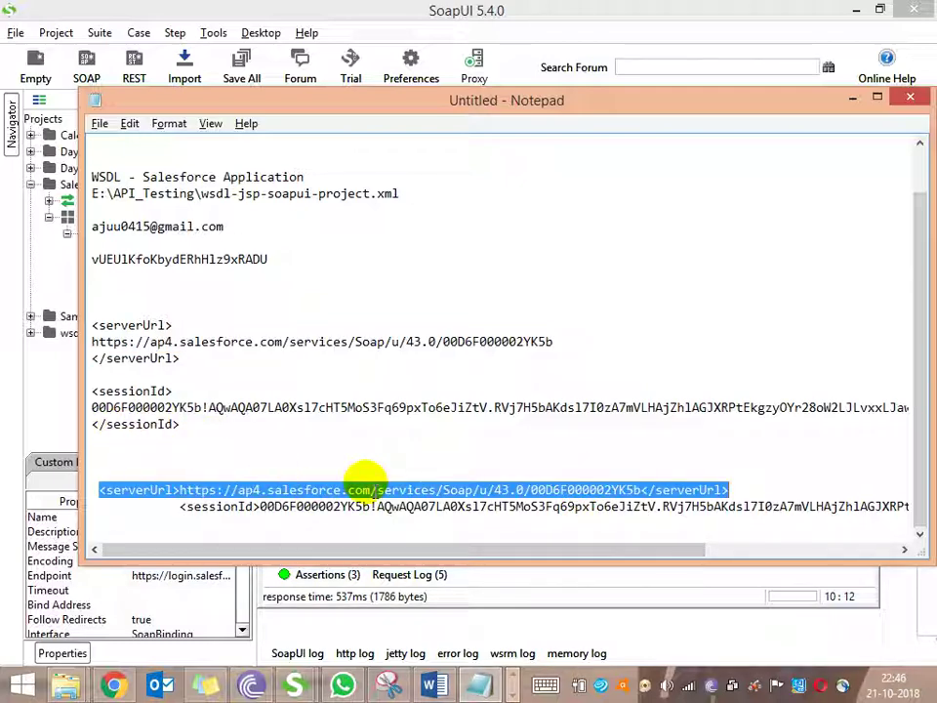
key(super)
Step: Launch Notepad++ and paste the notes' session ID on line 3 of a new tab
text(note)
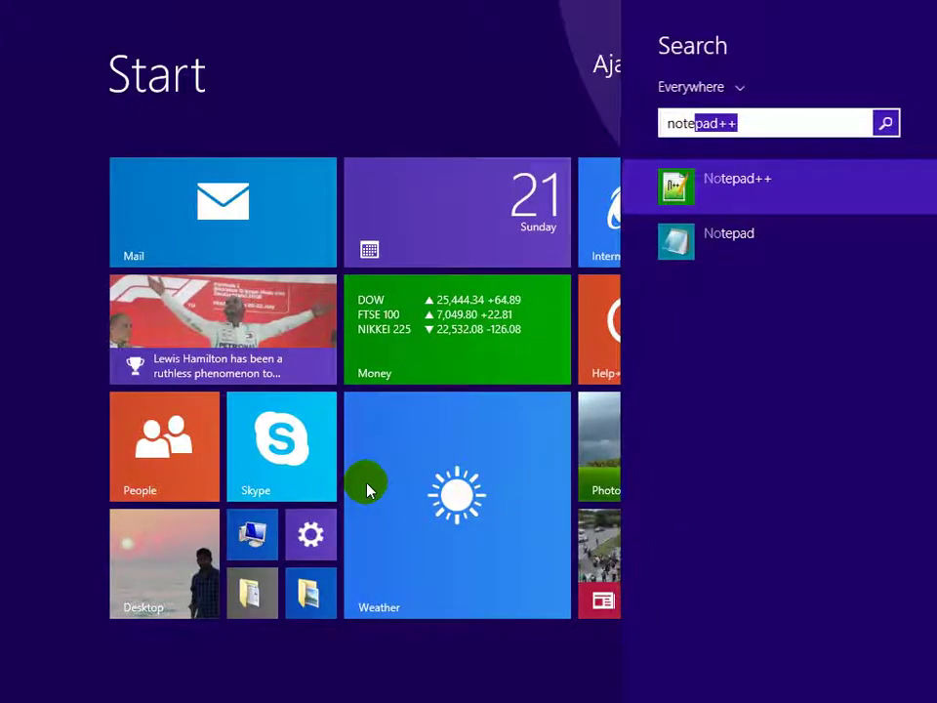
text(pad++)
key(Return)
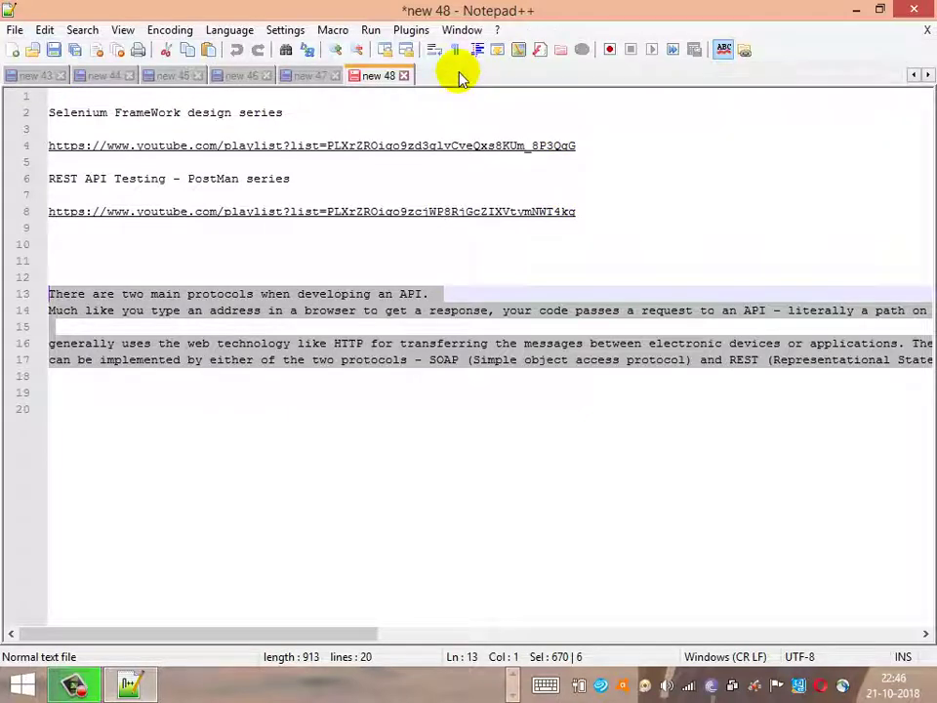
double_click(458, 76)
click(435, 109)
key(Return)
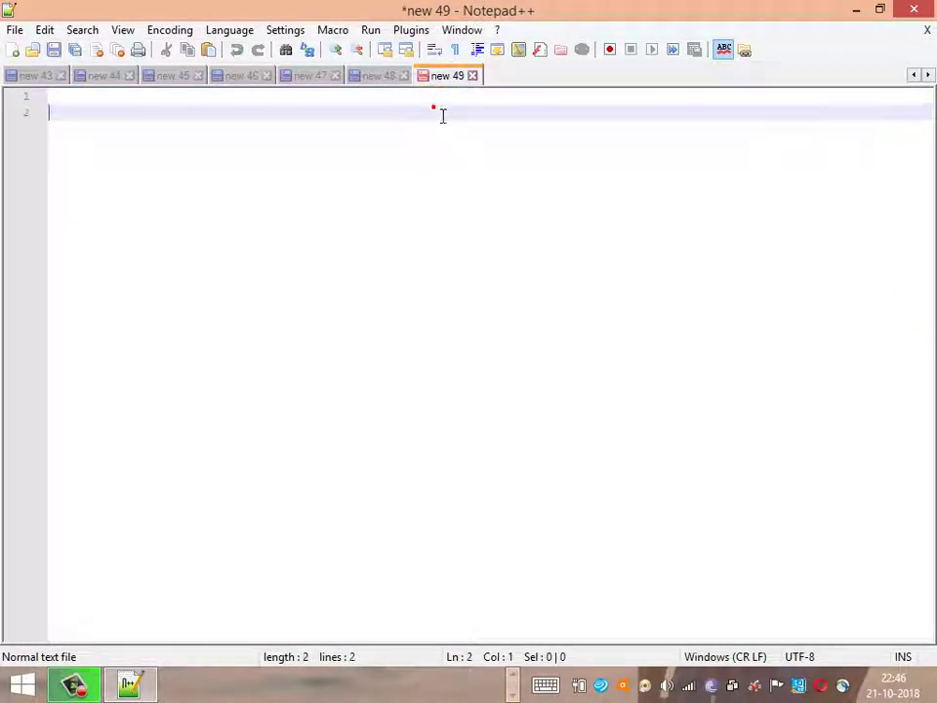
key(Return)
key(ctrl+v)
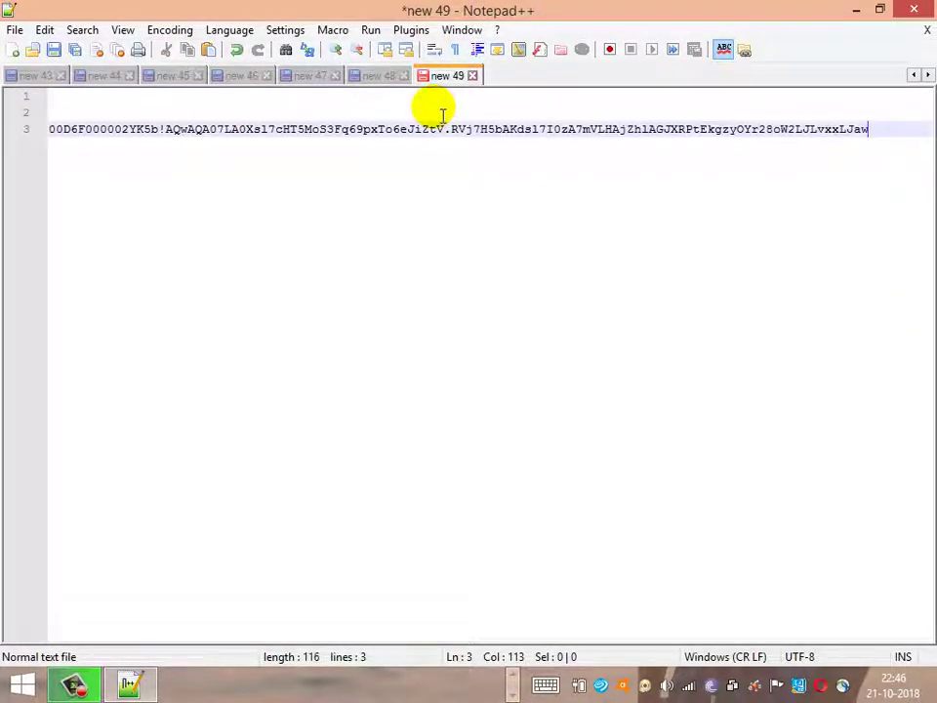
Step: Copy the session ID from the pasted response in Notepad and paste it on line 5
key(alt+Tab)
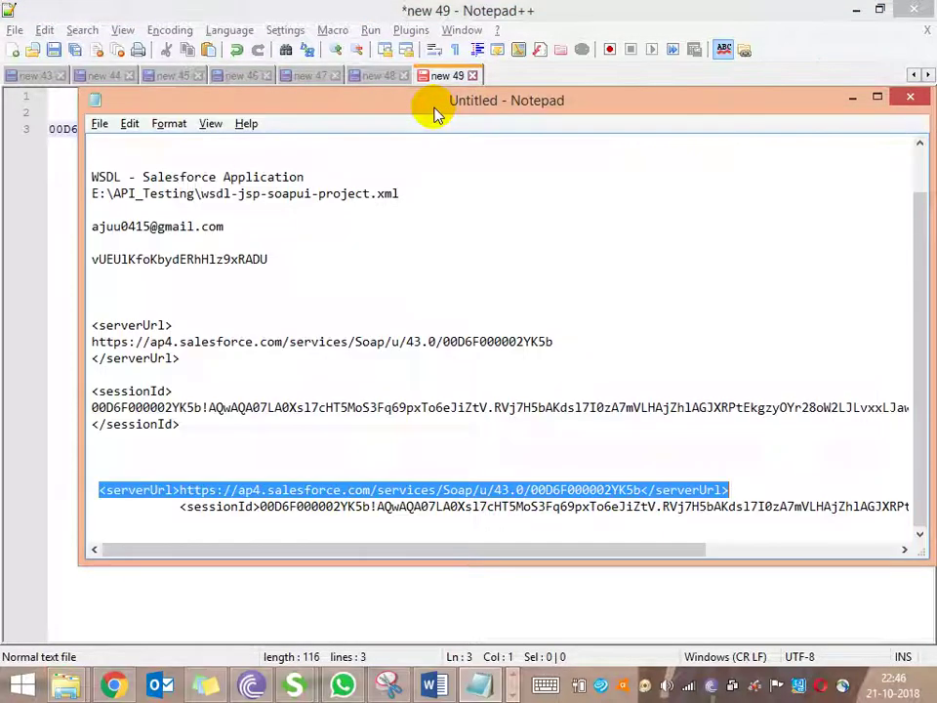
key(Down)
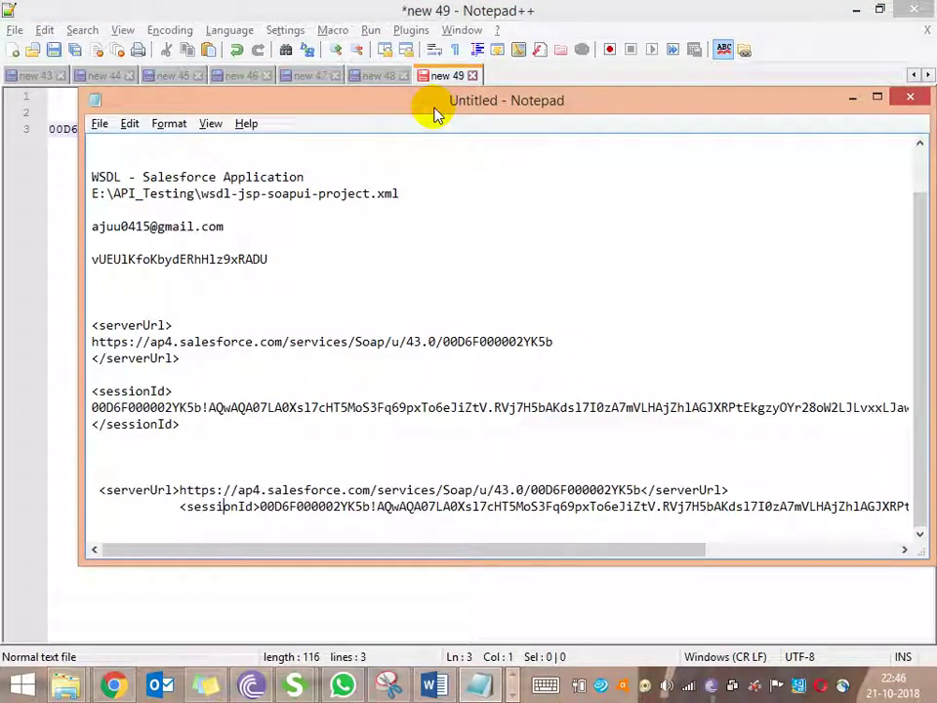
key(shift+End)
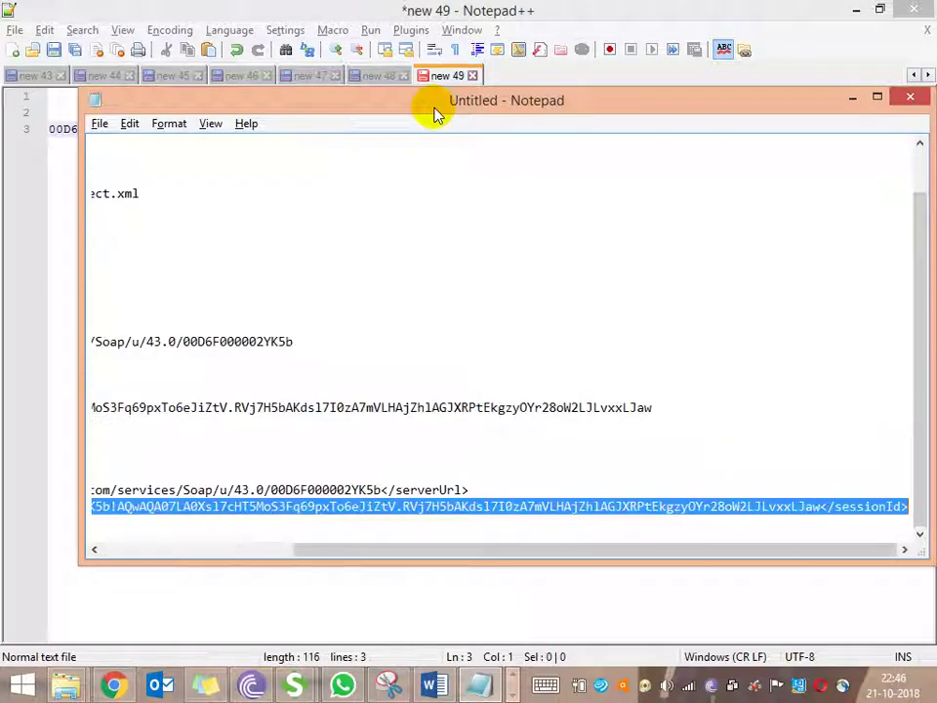
key(shift+Left)
key(shift+Left)
key(shift+Left)
key(shift+Left)
key(shift+Left)
key(shift+Left)
key(shift+Left)
key(shift+Left)
key(shift+Left)
key(shift+Left)
key(shift+Left)
key(shift+Left)
key(ctrl+c)
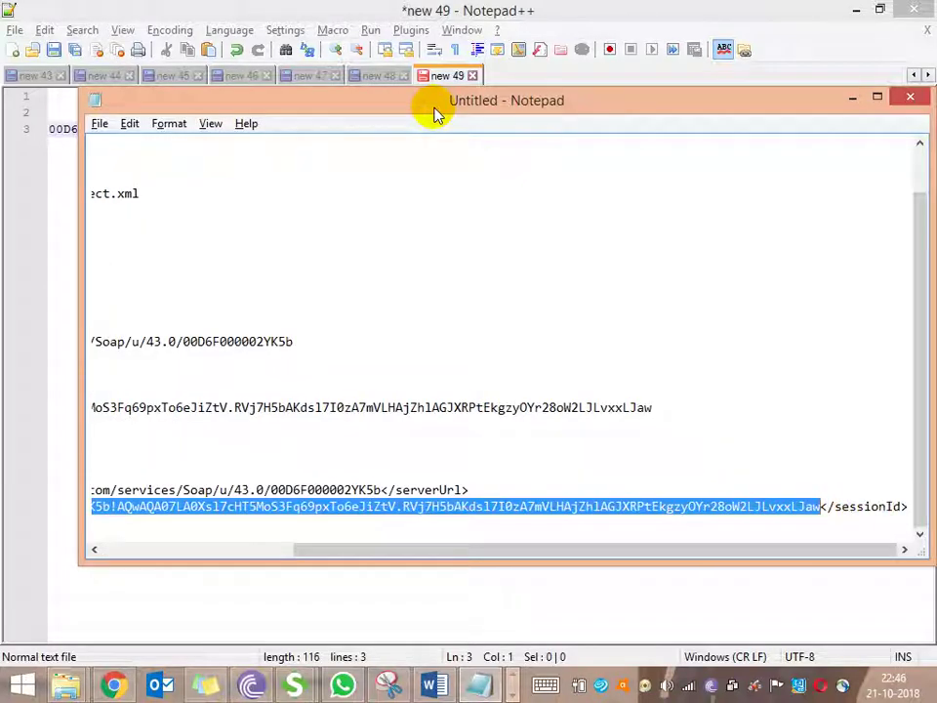
key(alt+Tab)
key(End)
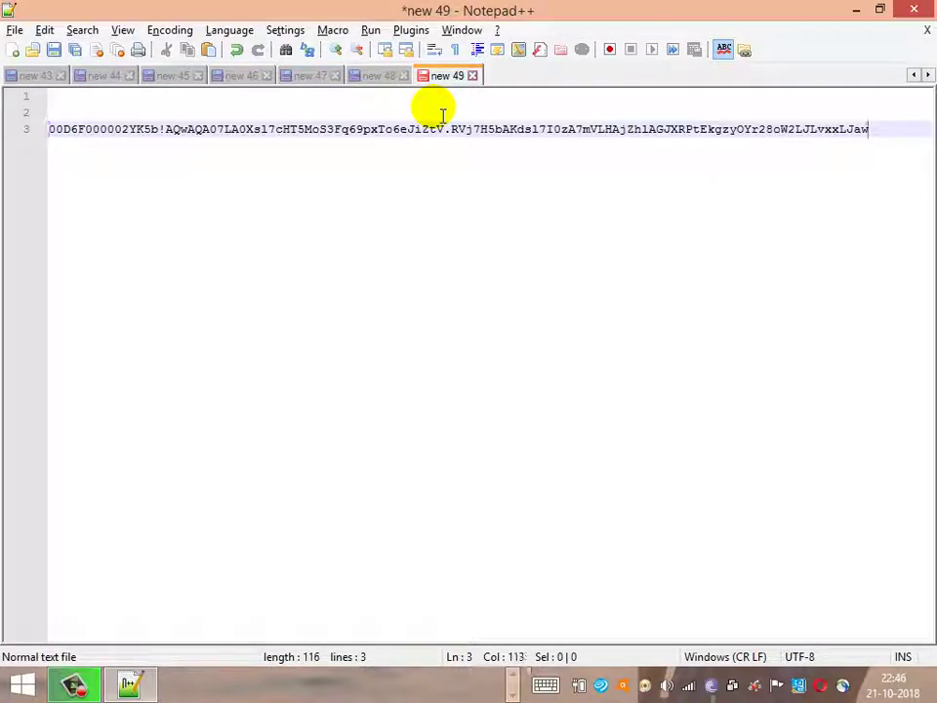
key(Return)
key(Return)
key(ctrl+v)
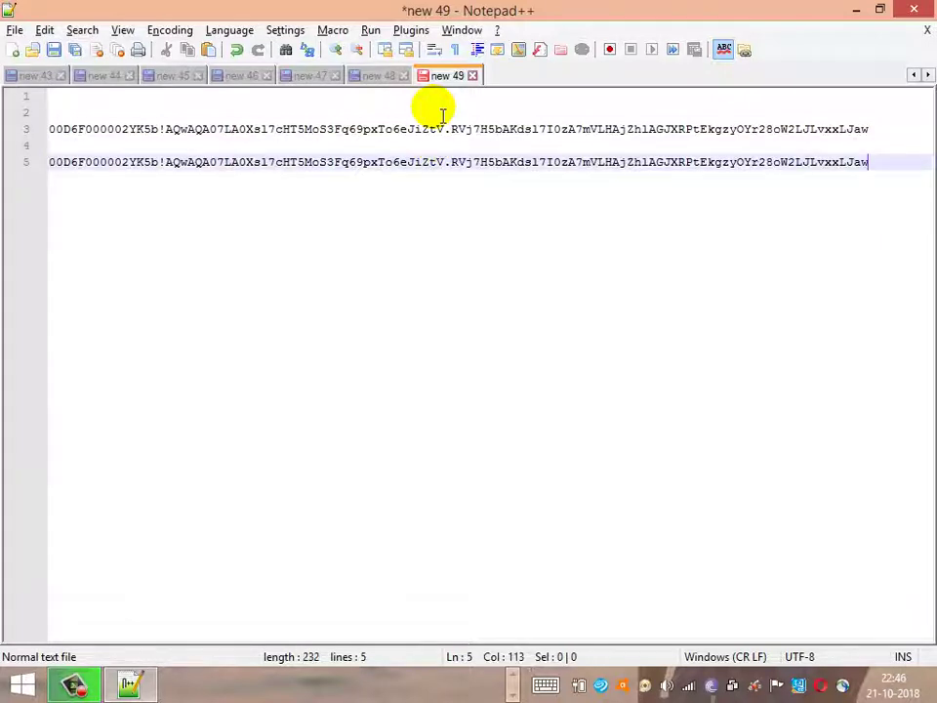
key(shift+Home)
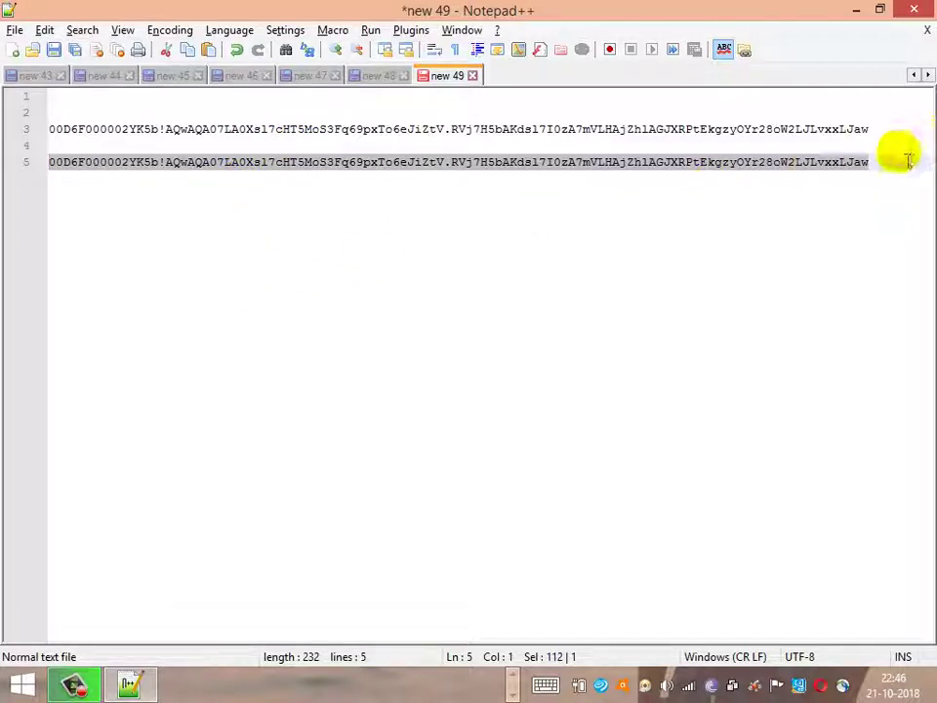
Step: Highlight each part of the line-3 session ID to confirm it matches line 5, then minimize Notepad++
double_click(865, 131)
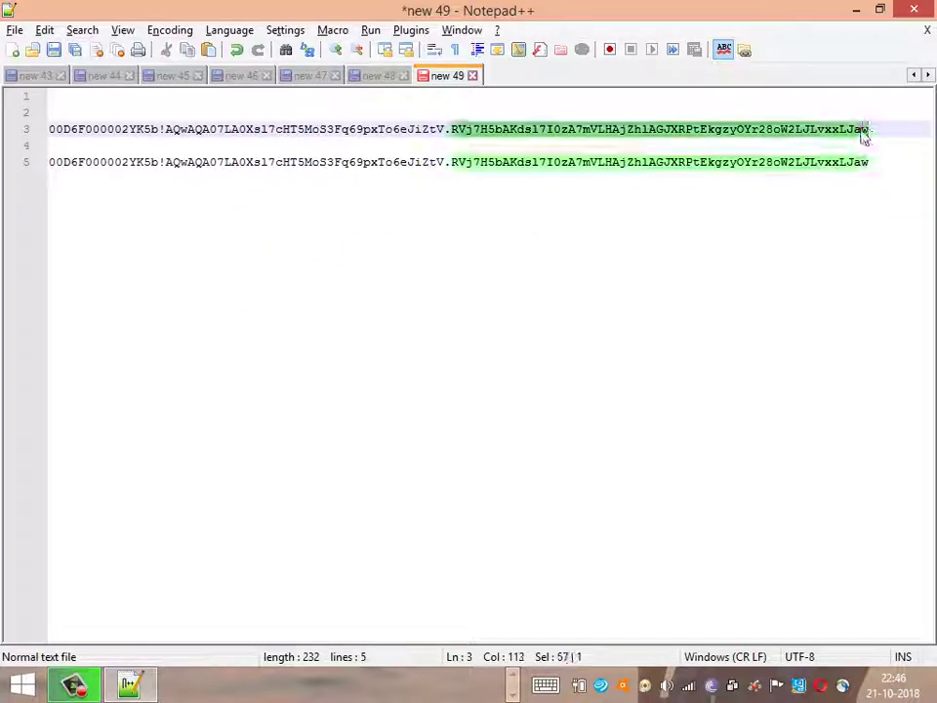
double_click(344, 134)
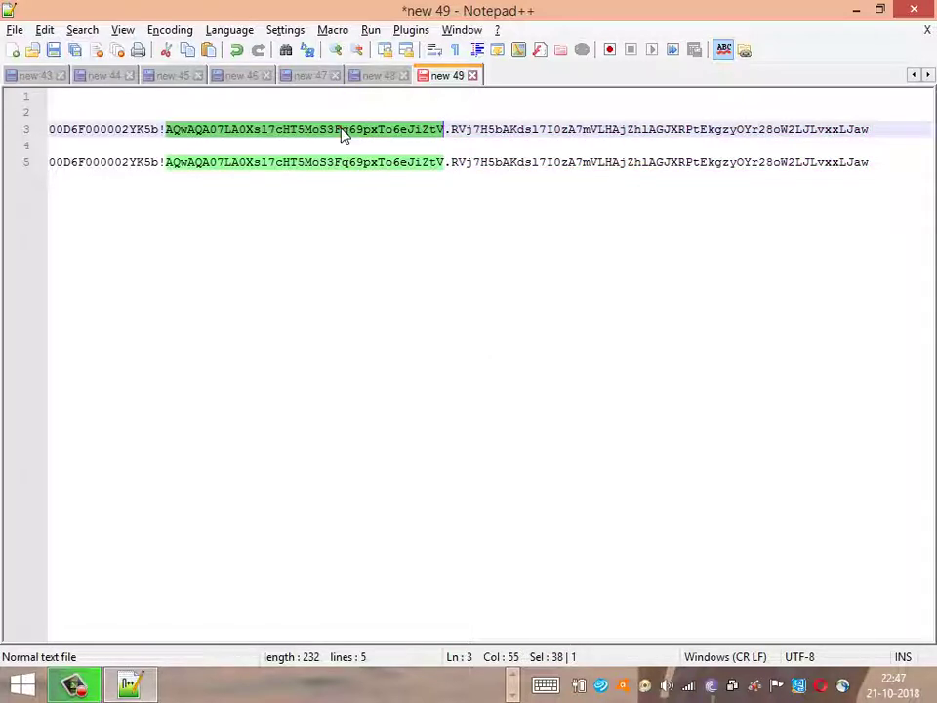
click(130, 138)
double_click(126, 139)
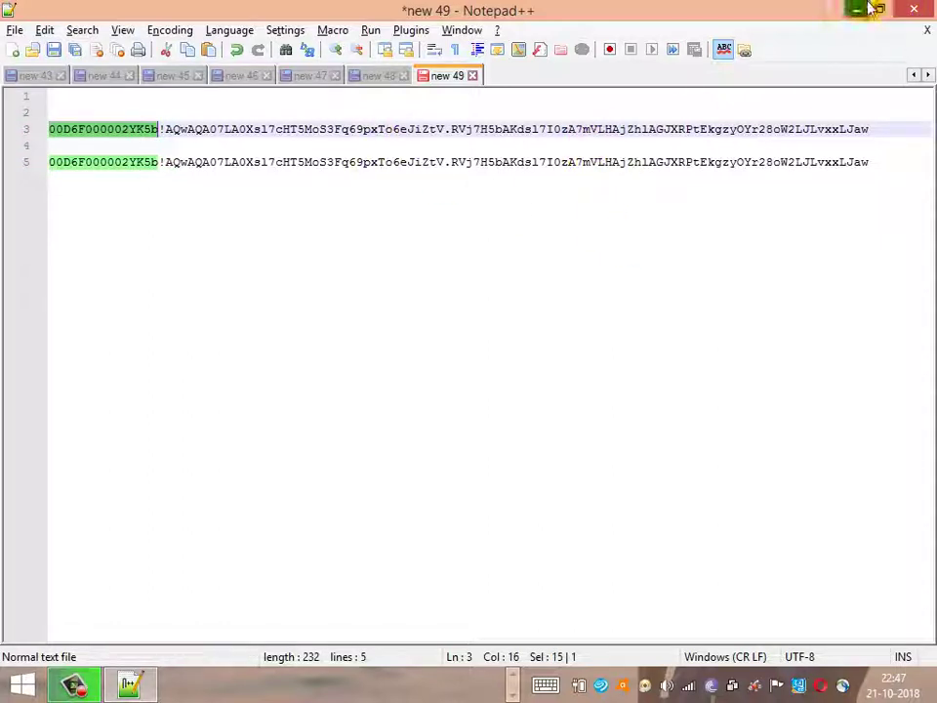
click(893, 163)
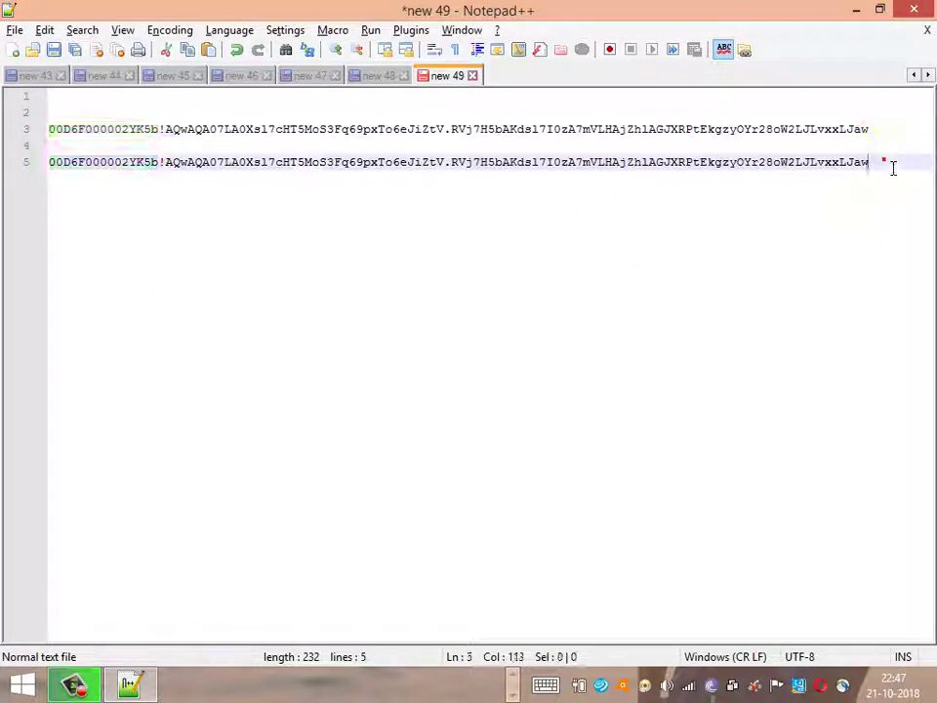
key(Return)
key(Return)
key(Return)
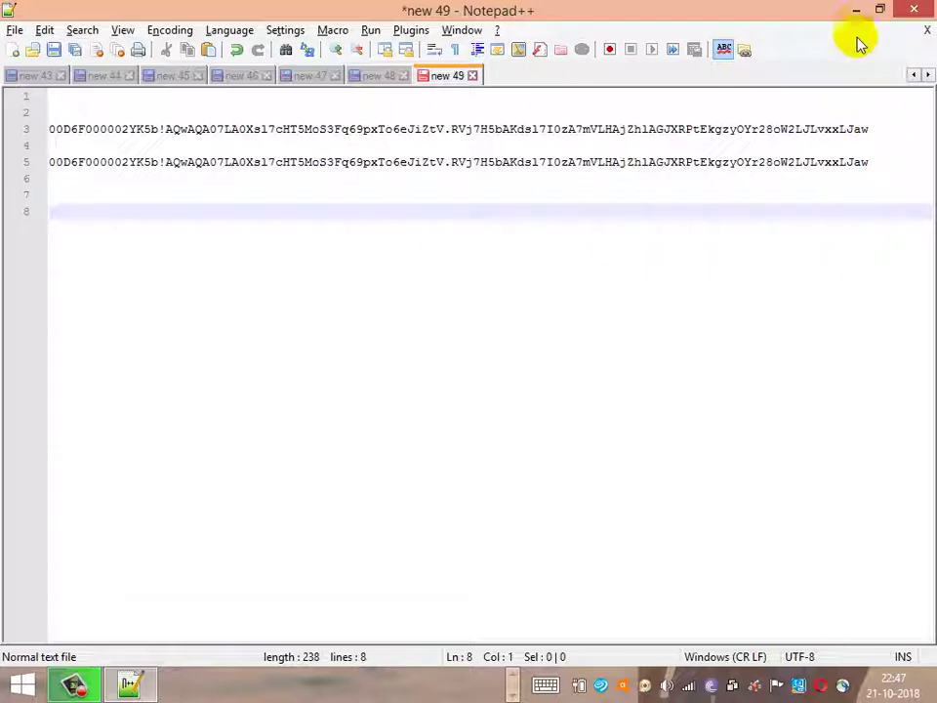
click(856, 11)
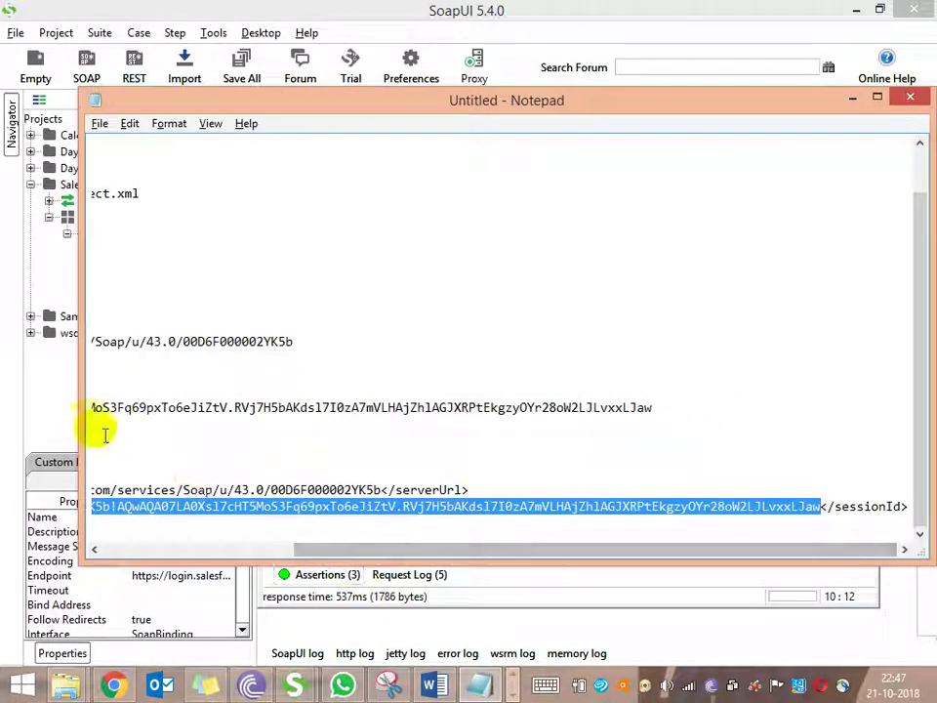
Step: Bring SoapUI forward, reopen the Login step editor and resend the Login request
click(69, 415)
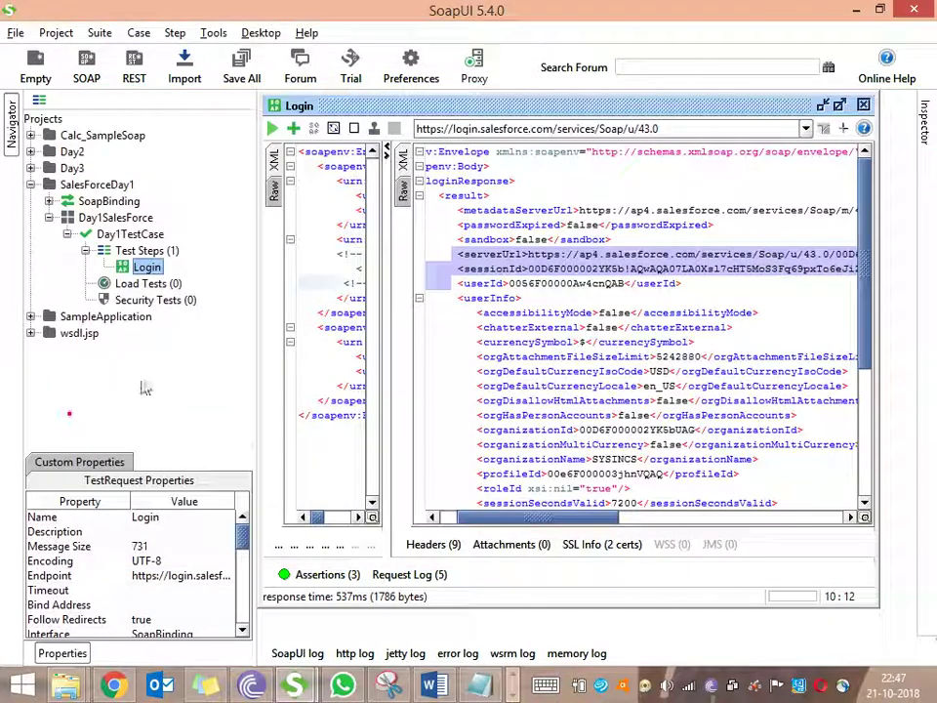
click(275, 129)
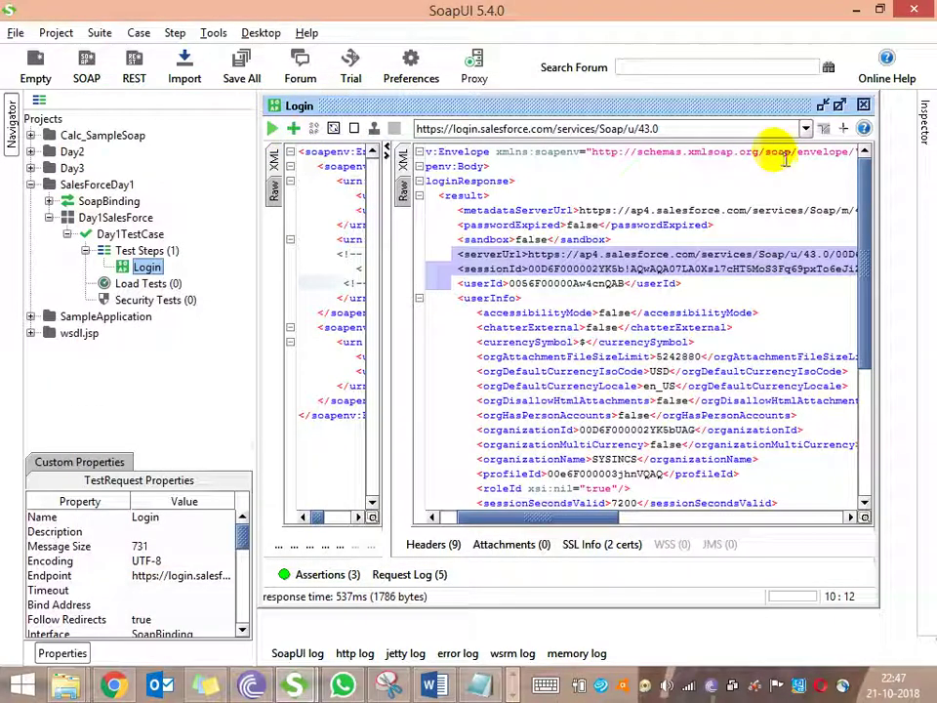
click(864, 105)
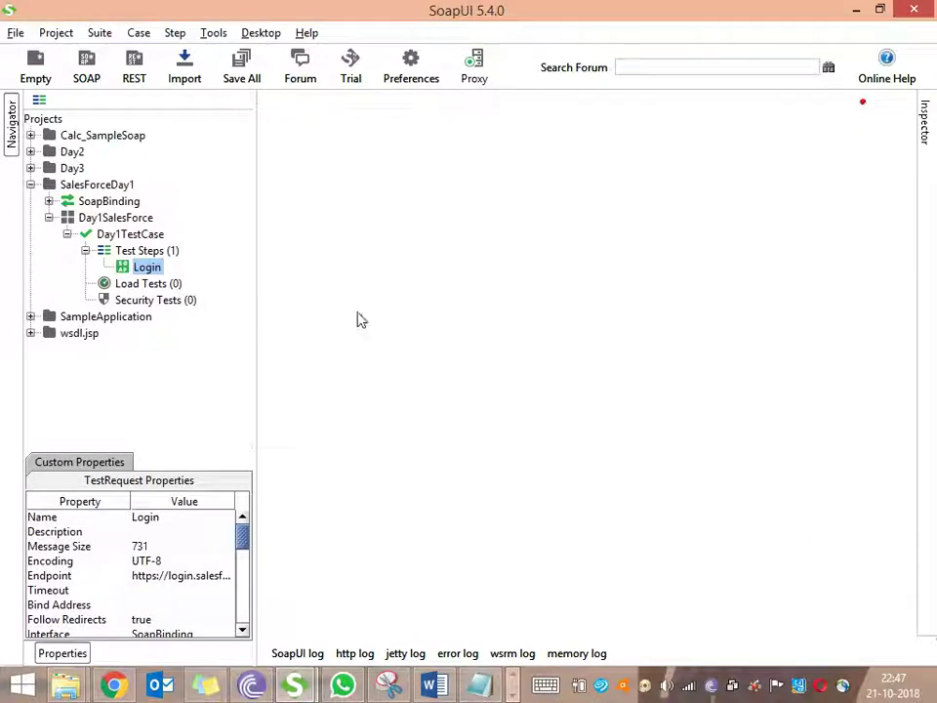
double_click(147, 268)
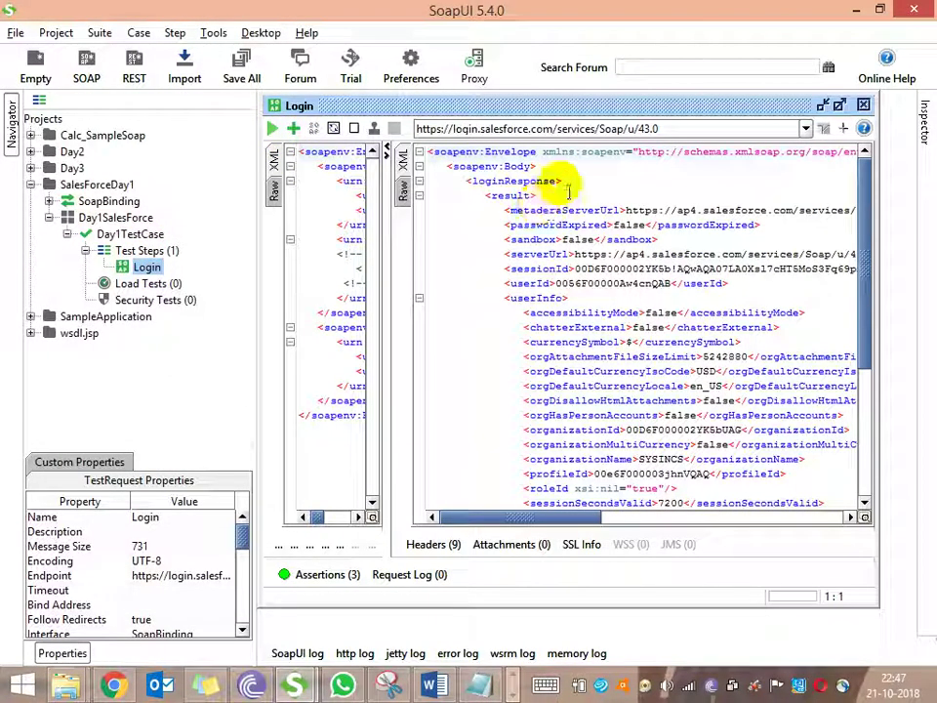
click(864, 105)
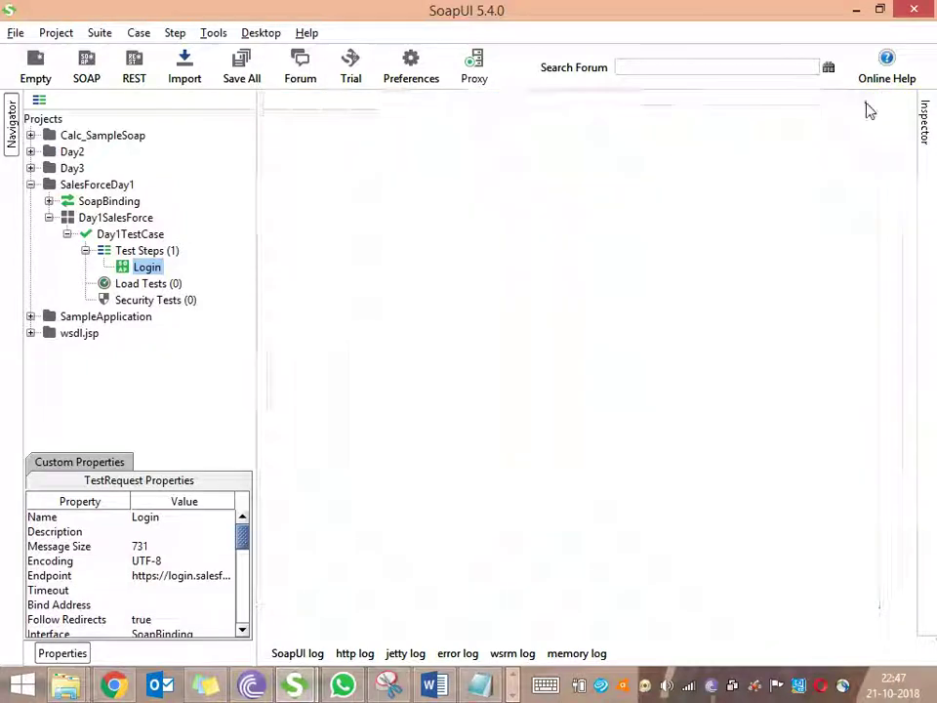
double_click(145, 267)
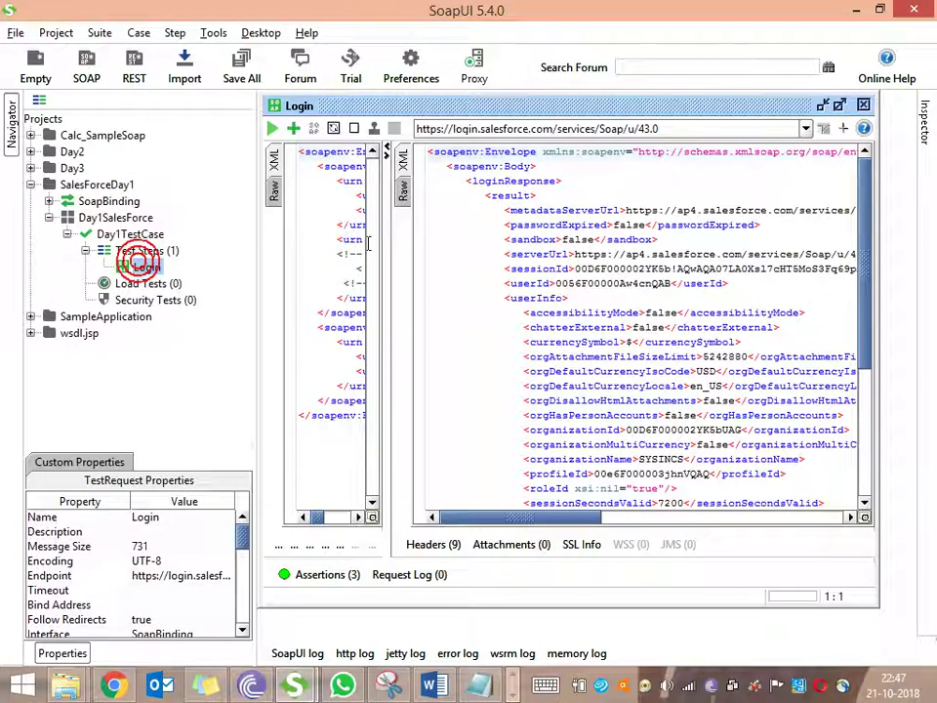
click(273, 129)
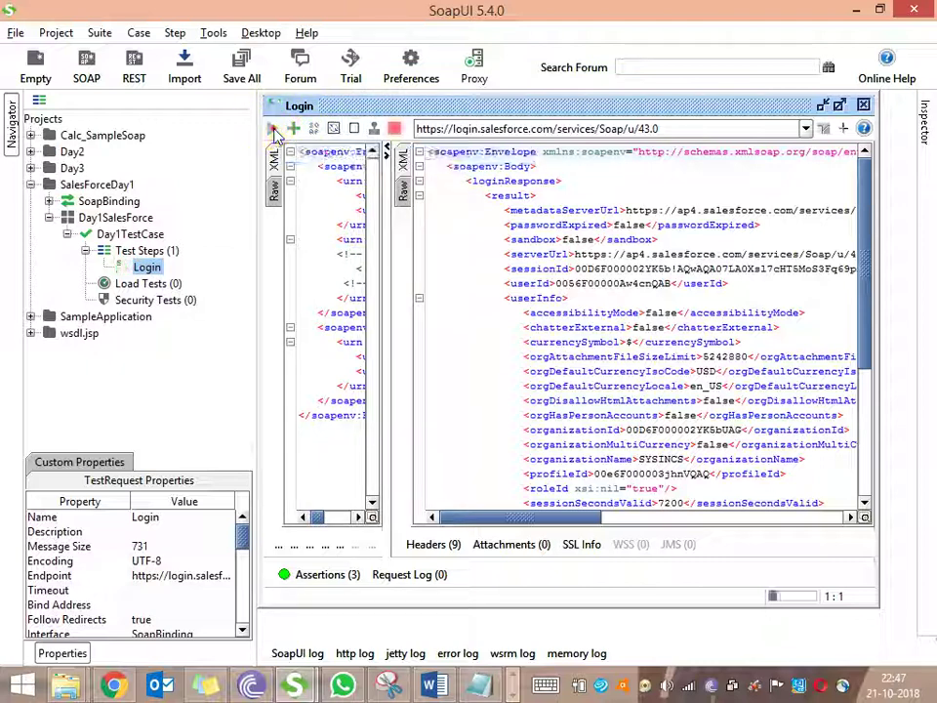
Step: Select the new sessionId value in the Login response, excluding the closing tag
click(581, 272)
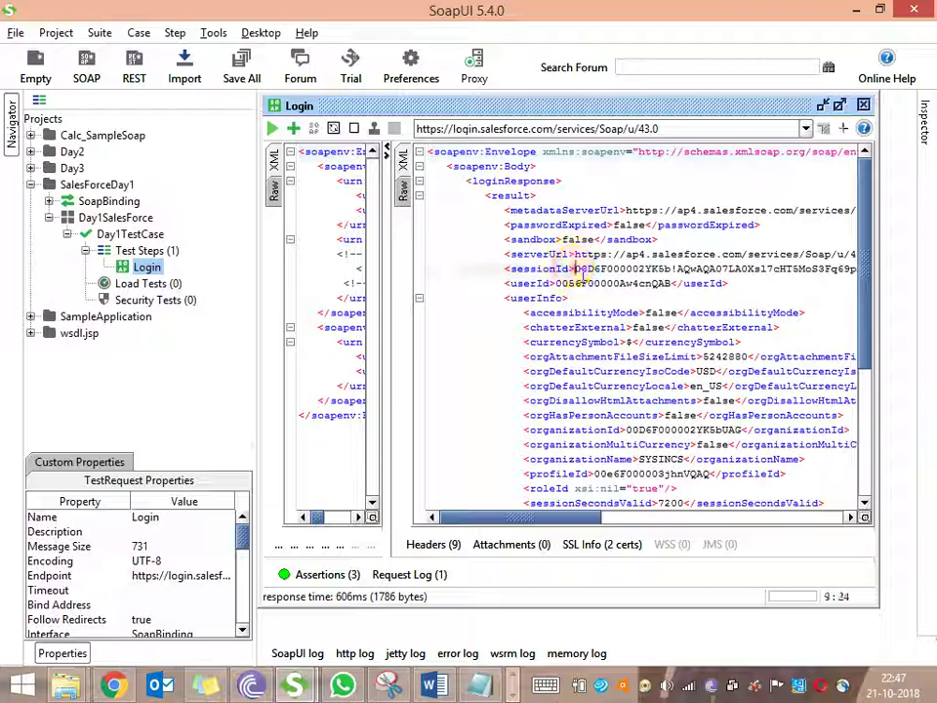
key(shift+End)
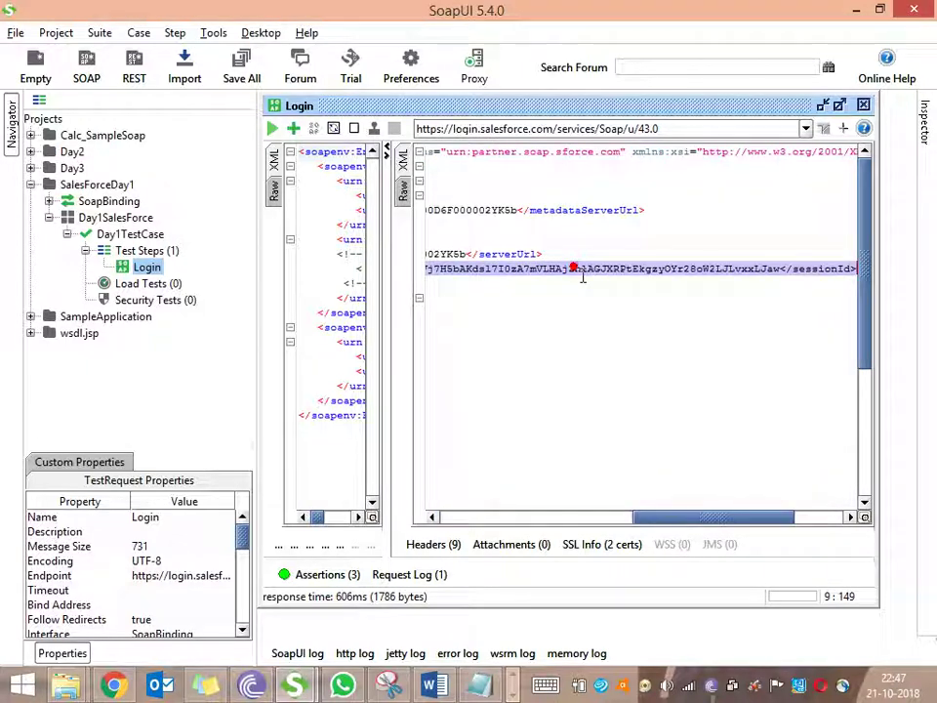
key(shift+Left)
key(shift+Left)
key(shift+Left)
key(shift+Left)
key(shift+Left)
key(shift+Left)
key(shift+Left)
key(shift+Left)
key(shift+Left)
key(shift+Left)
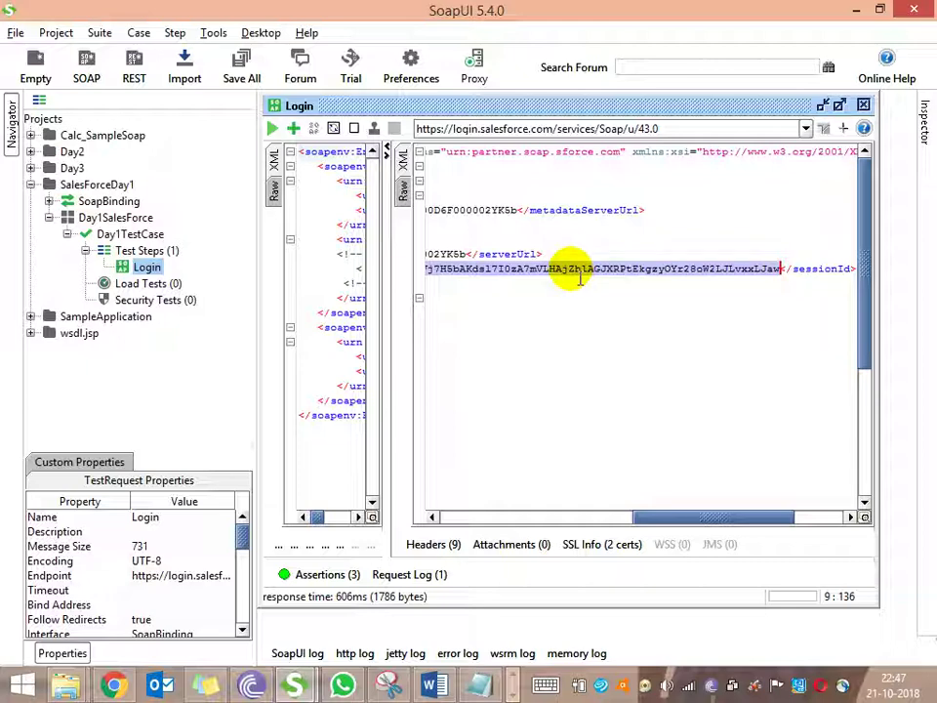
click(511, 683)
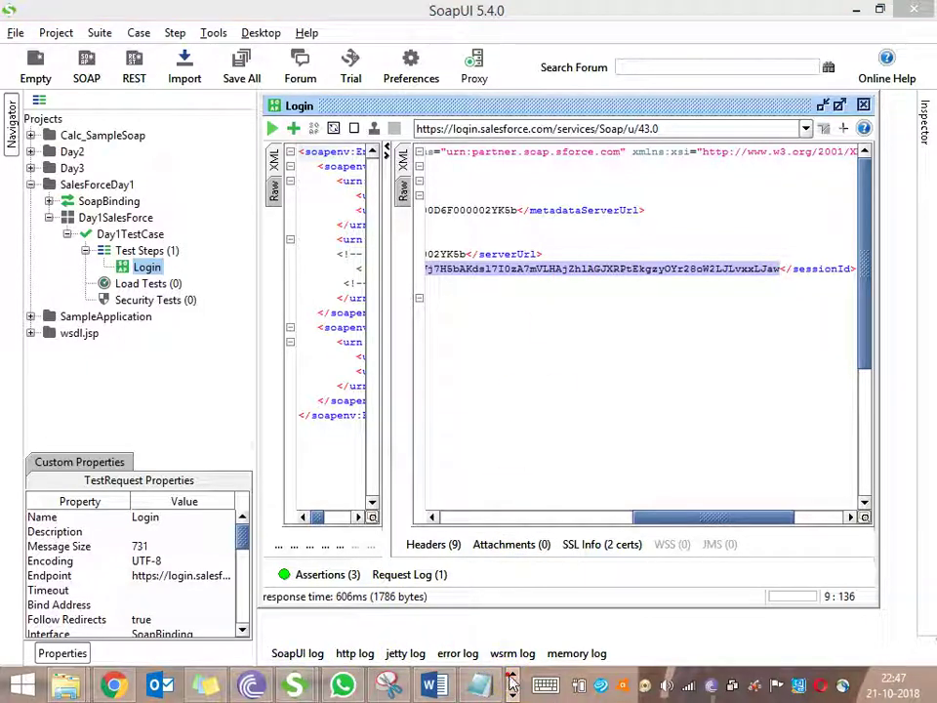
click(511, 685)
click(129, 685)
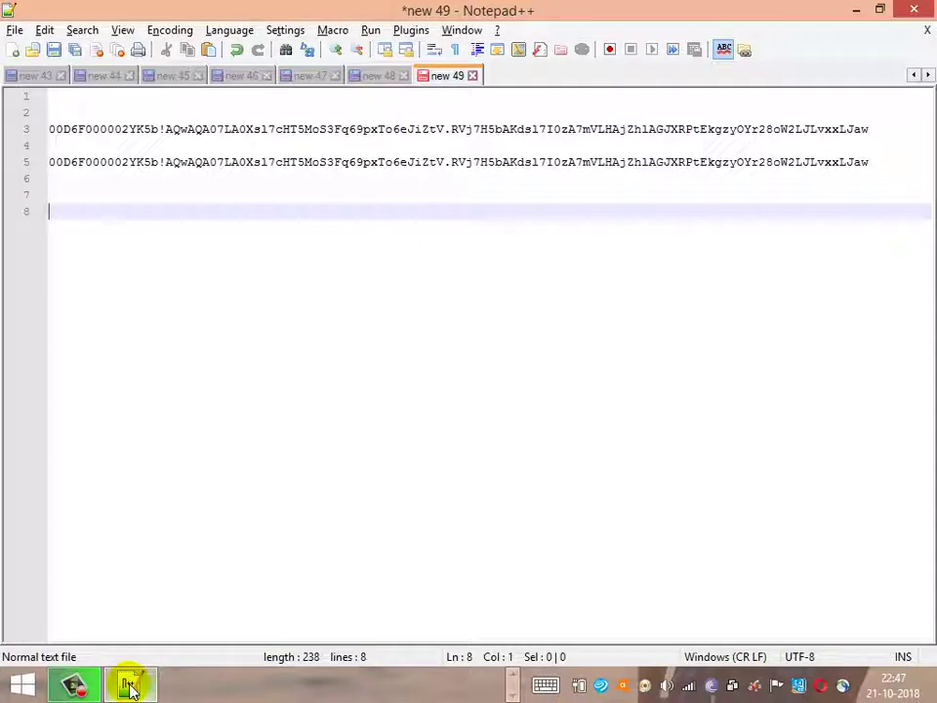
right_click(256, 112)
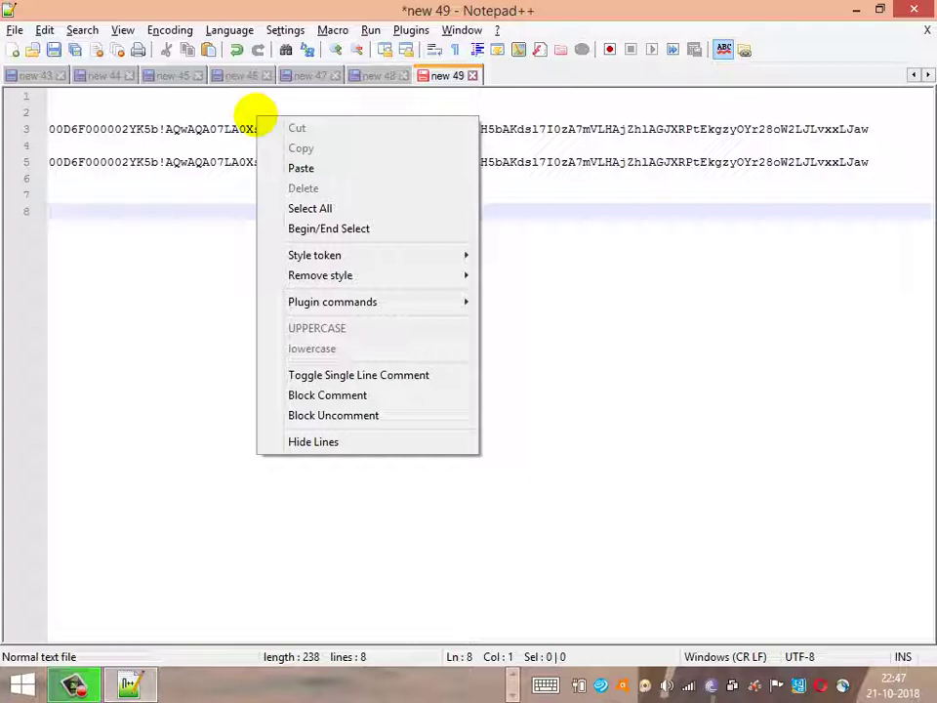
click(551, 227)
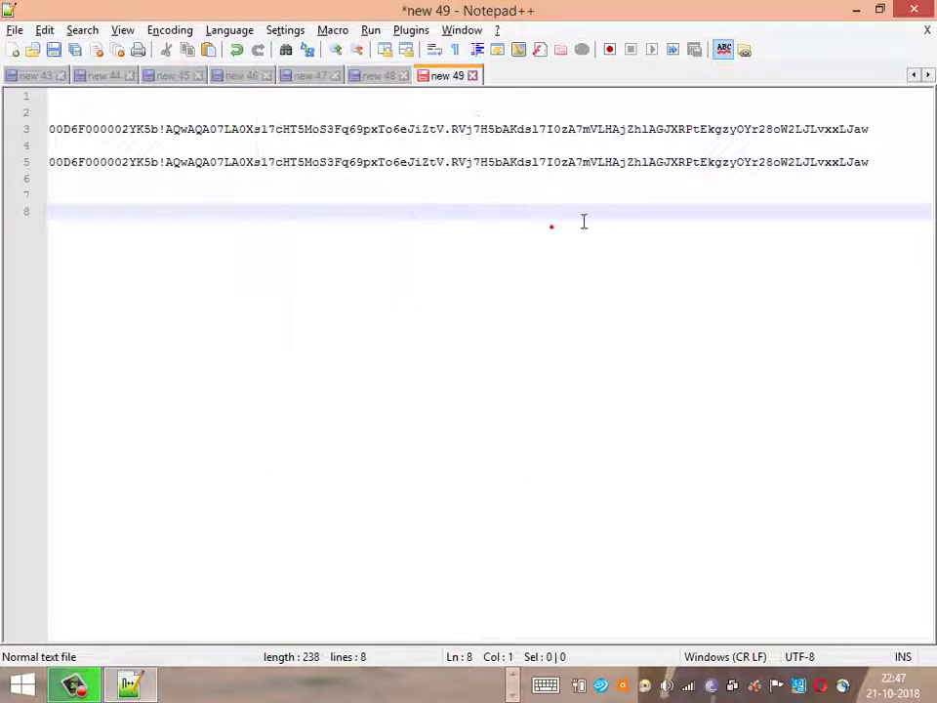
click(856, 12)
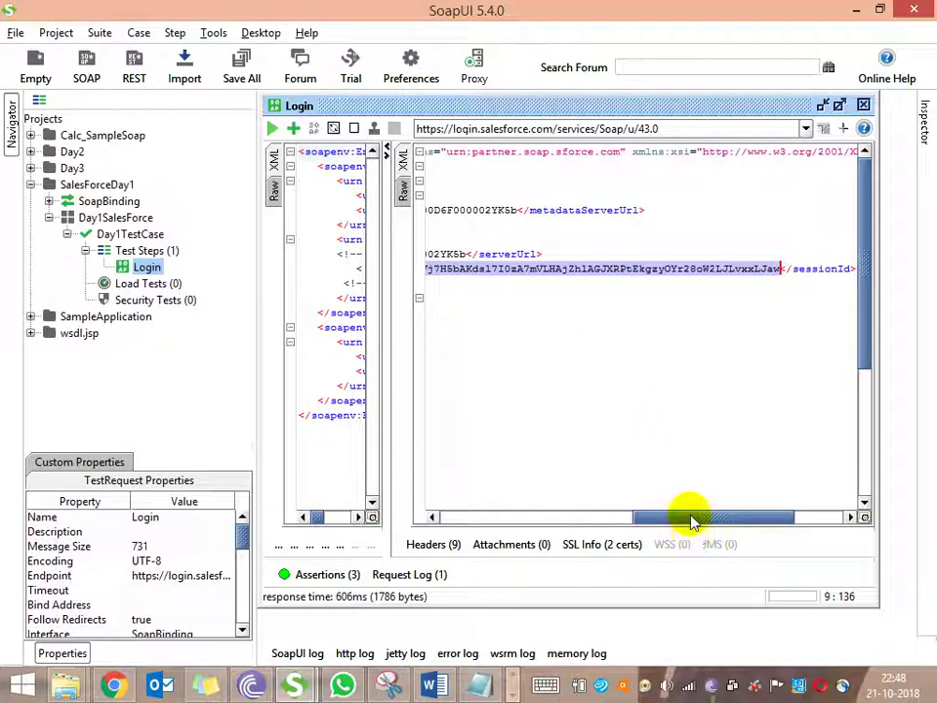
drag(690, 520, 514, 540)
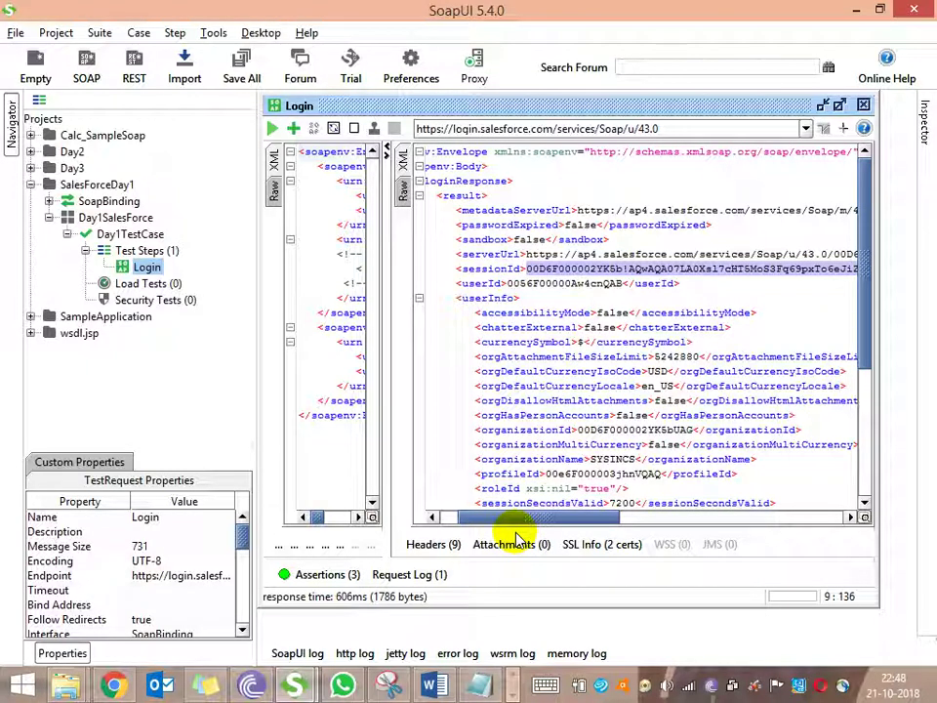
drag(517, 536, 574, 519)
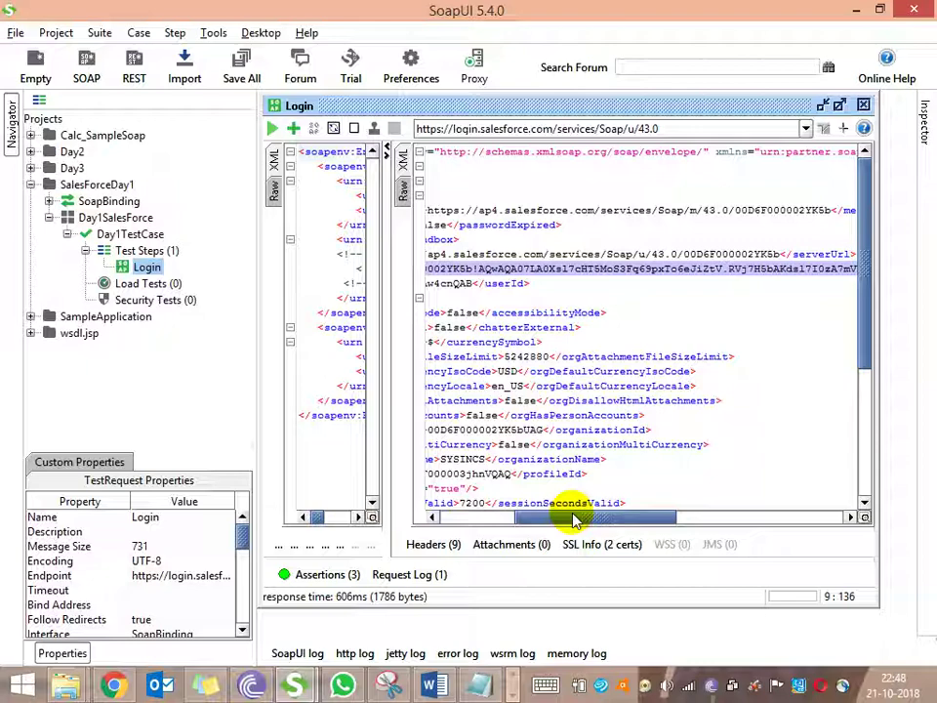
drag(574, 519, 462, 519)
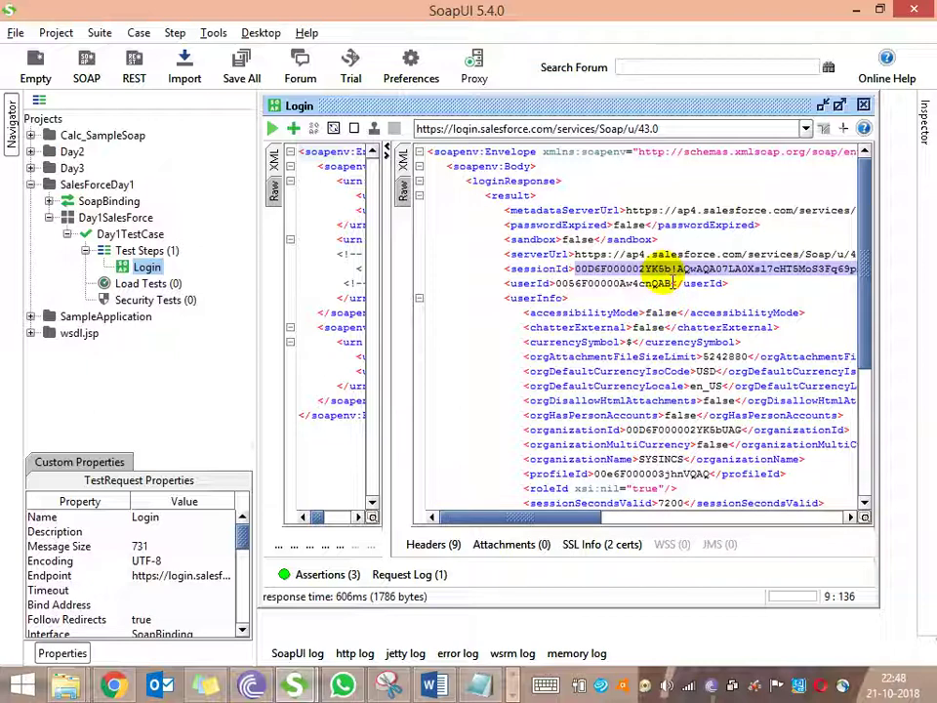
Step: Add a SOAP Request test step named 'Logout' on the SoapBinding -> logout operation
click(125, 252)
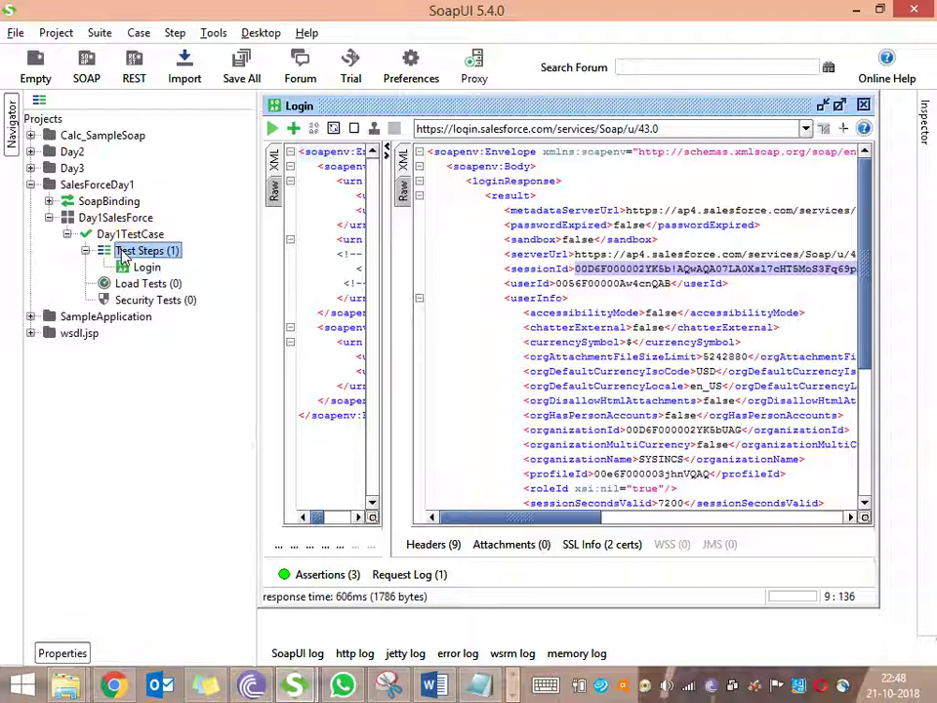
right_click(125, 252)
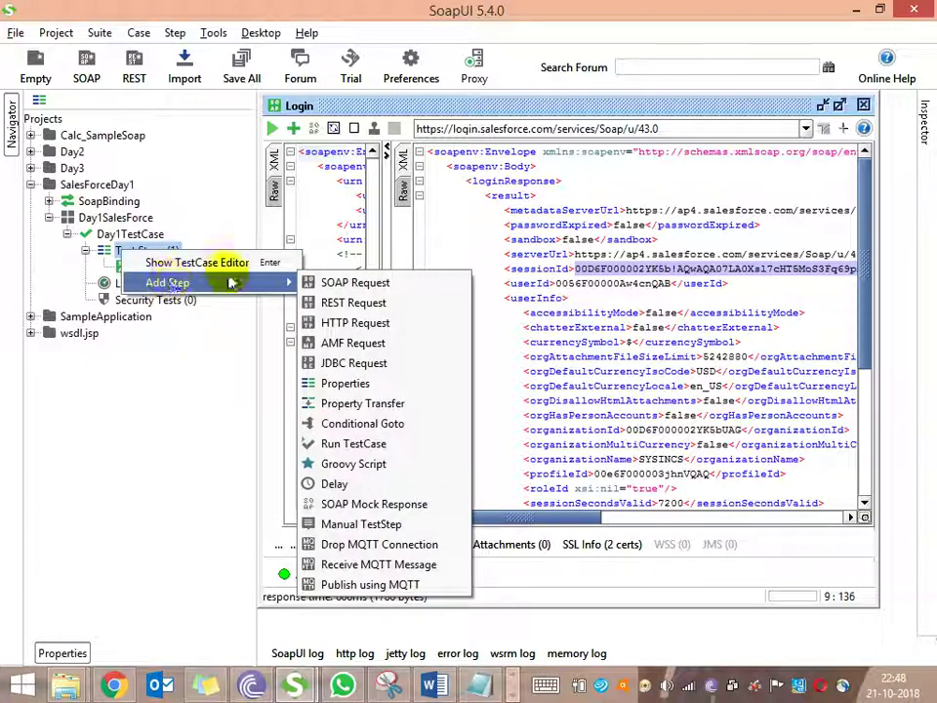
mouse_move(278, 282)
click(322, 283)
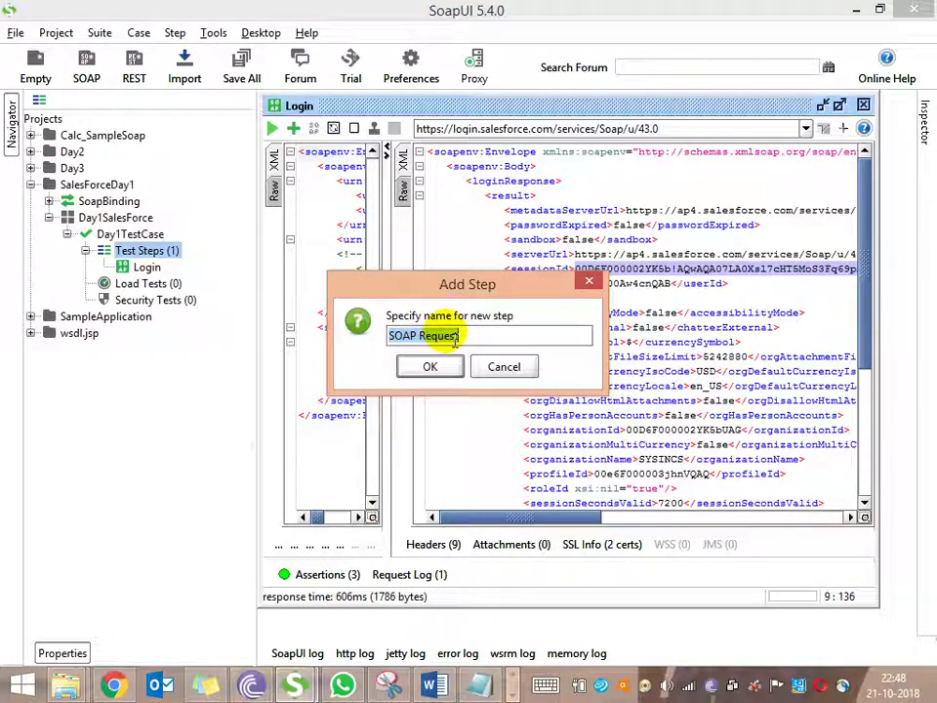
text(Logout)
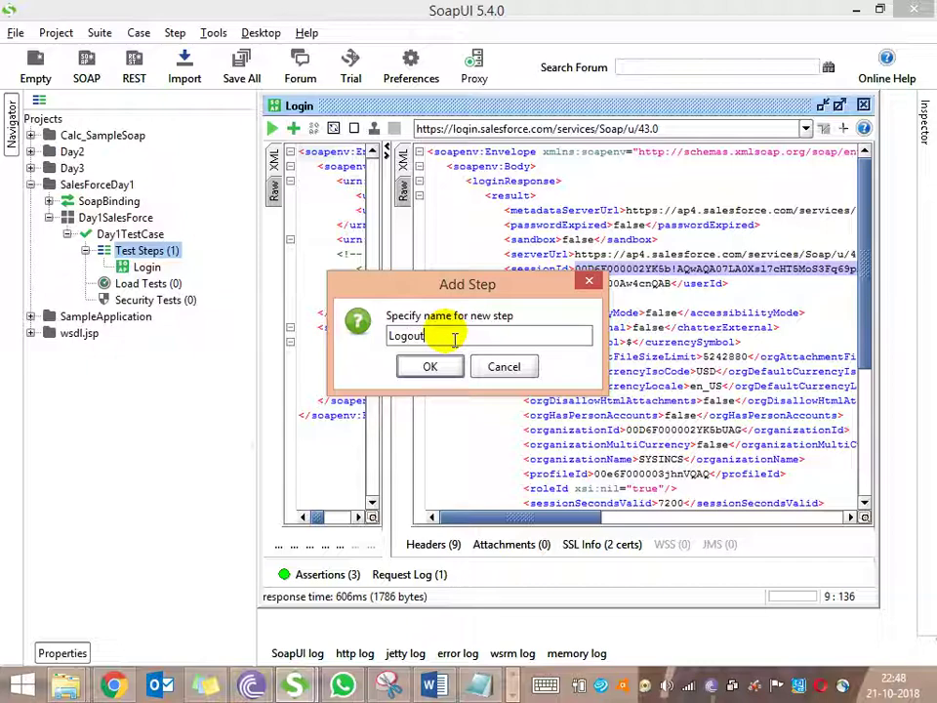
click(429, 367)
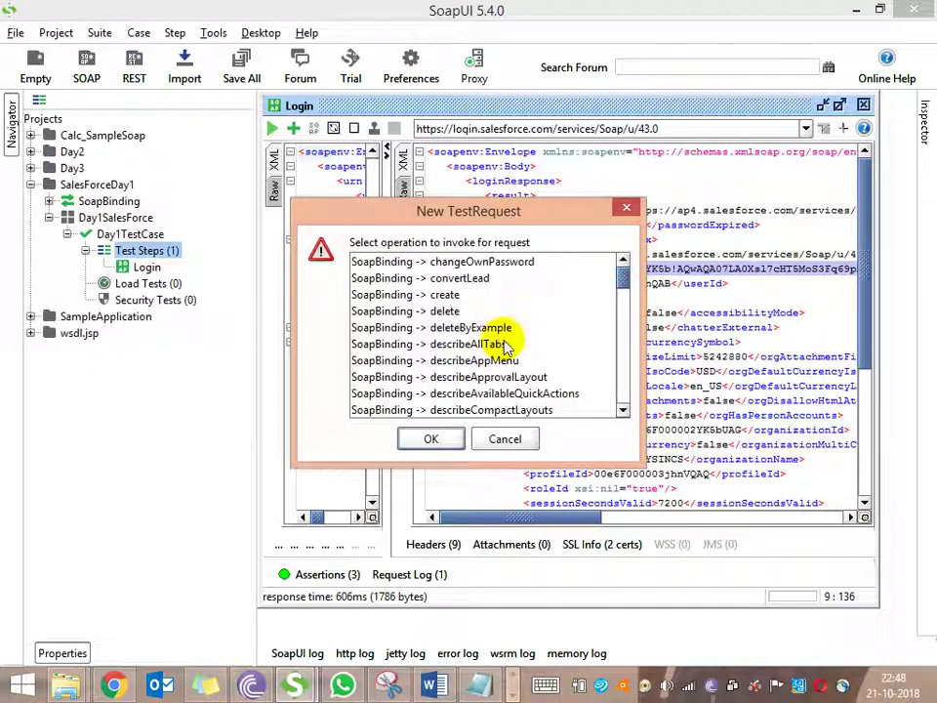
click(500, 347)
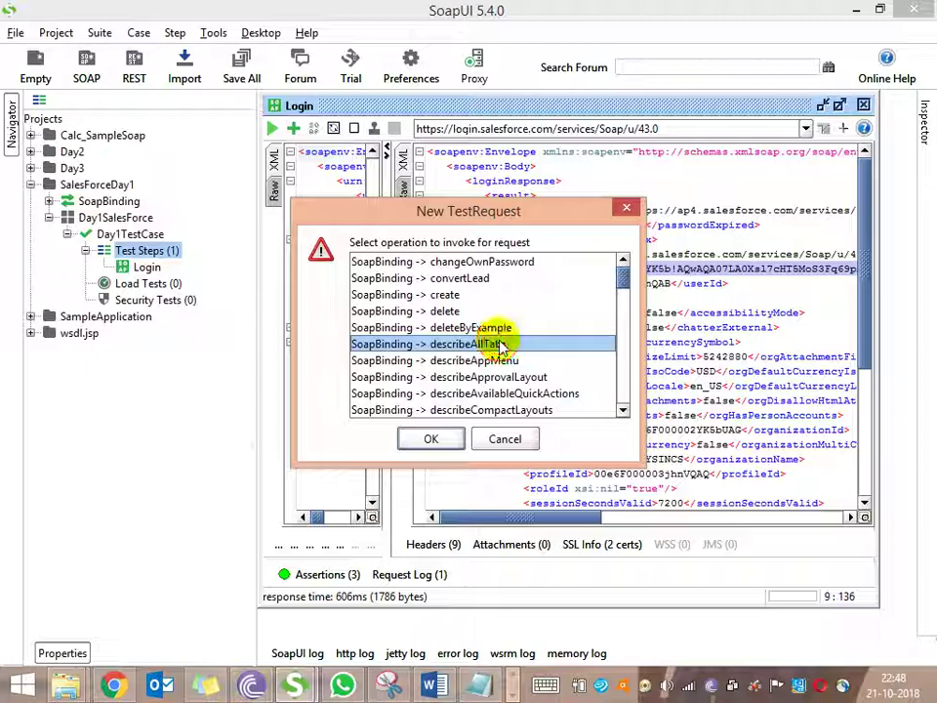
key(Down)
key(Down)
key(Down)
key(Down)
key(Down)
key(Down)
key(Down)
key(Down)
key(Down)
key(Down)
key(Down)
key(Down)
key(Down)
key(Down)
key(Down)
key(Down)
key(Down)
key(Down)
key(Down)
key(Down)
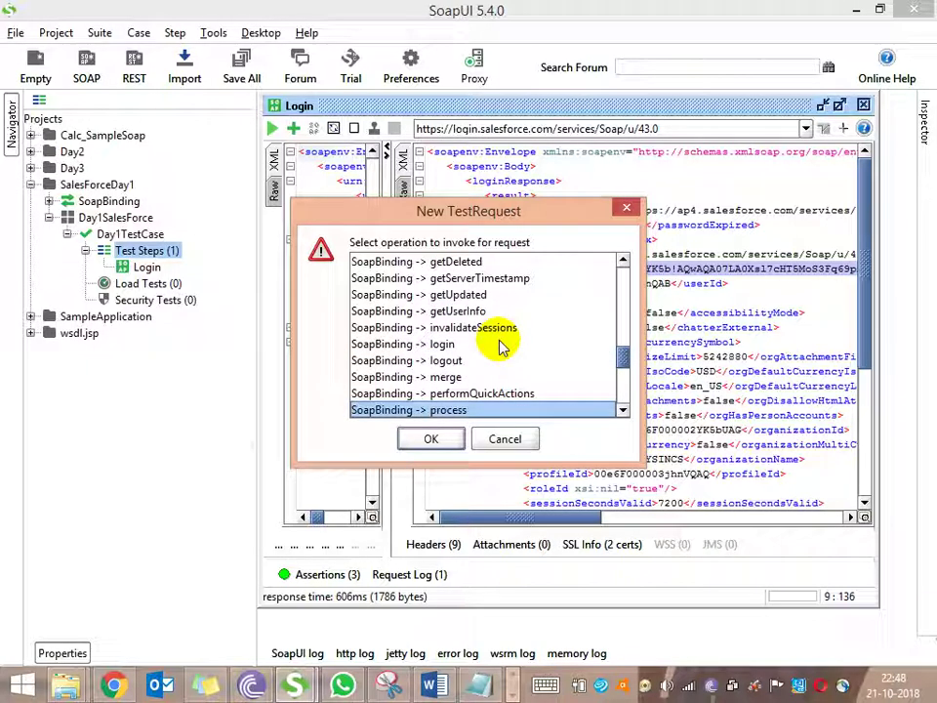
key(Up)
key(Up)
key(Up)
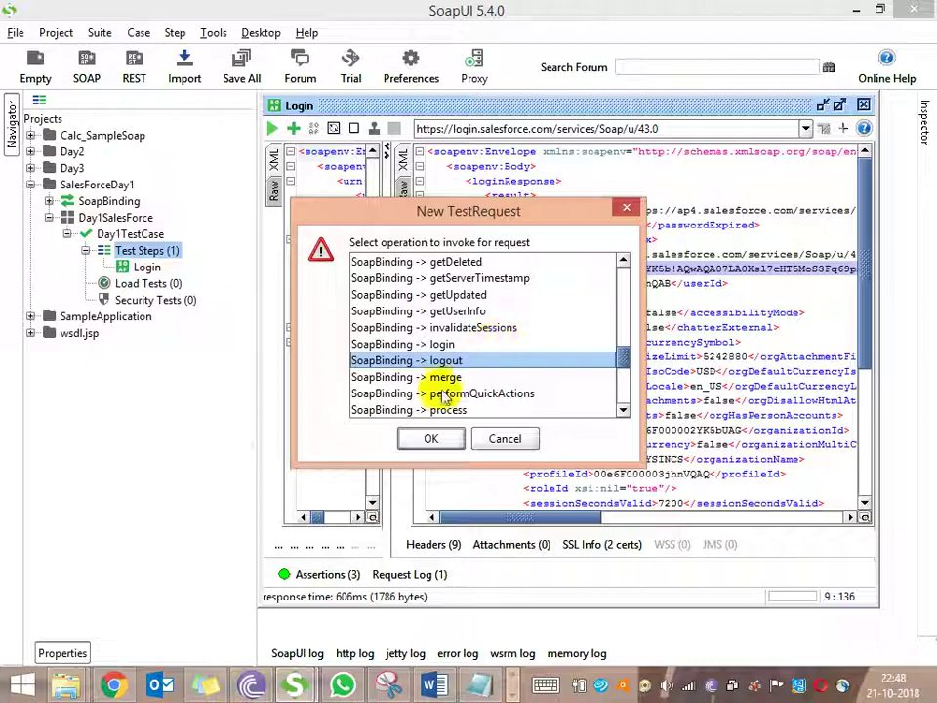
click(432, 438)
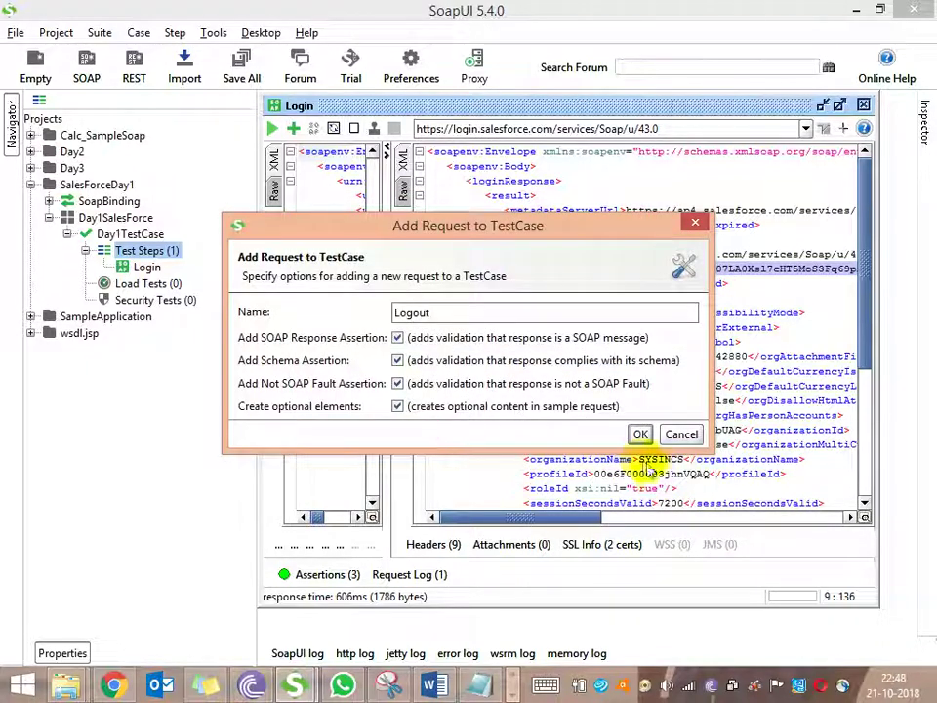
click(639, 434)
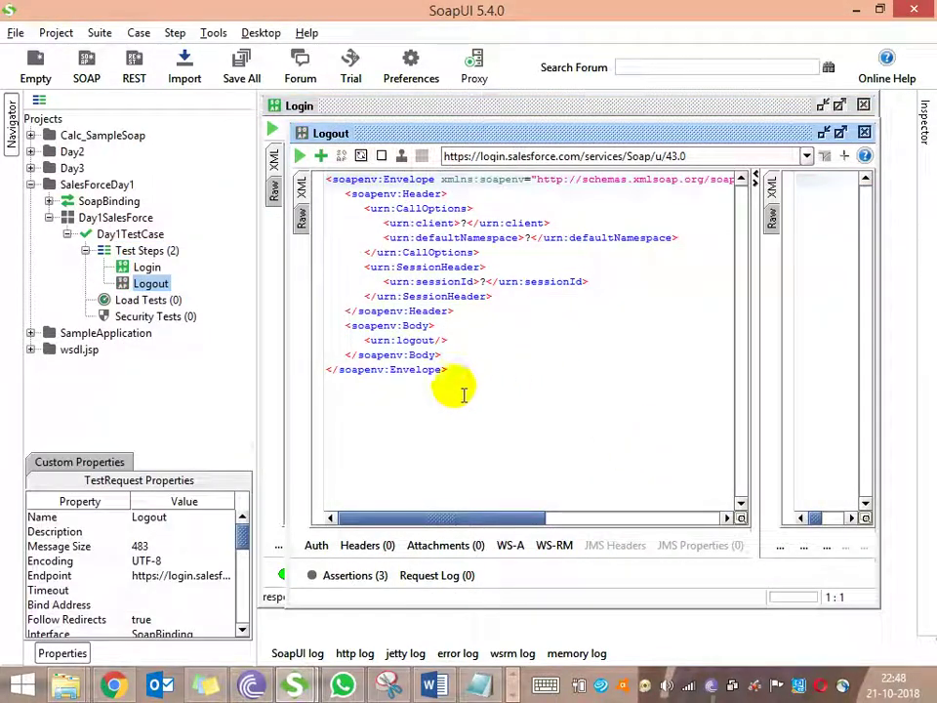
Step: Send the Logout request and review its UNKNOWN_EXCEPTION 'Destination URL not reset' fault
drag(450, 378, 320, 186)
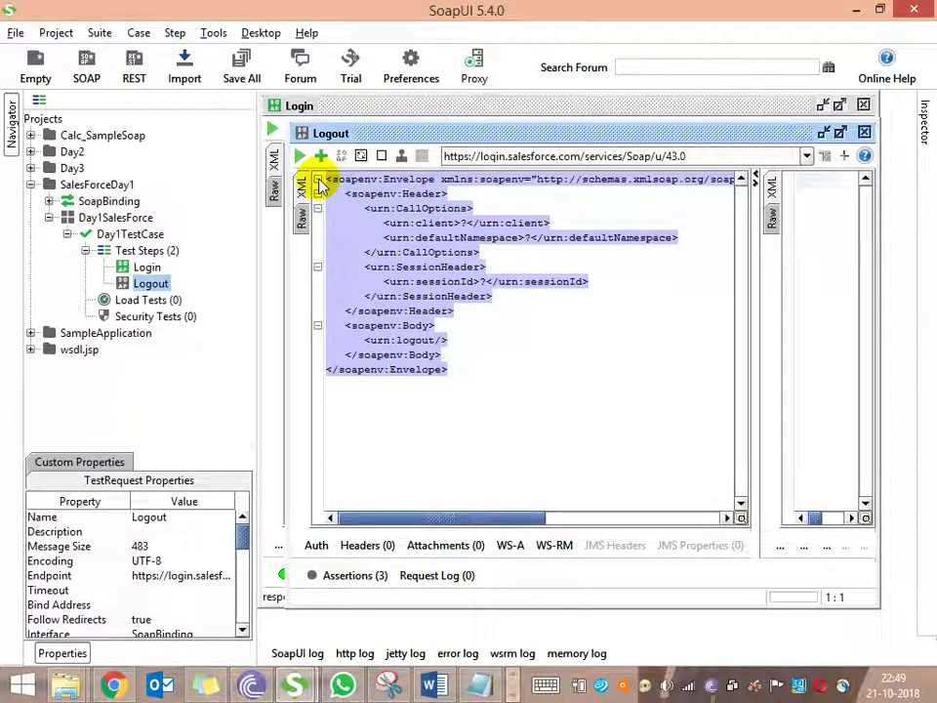
click(494, 284)
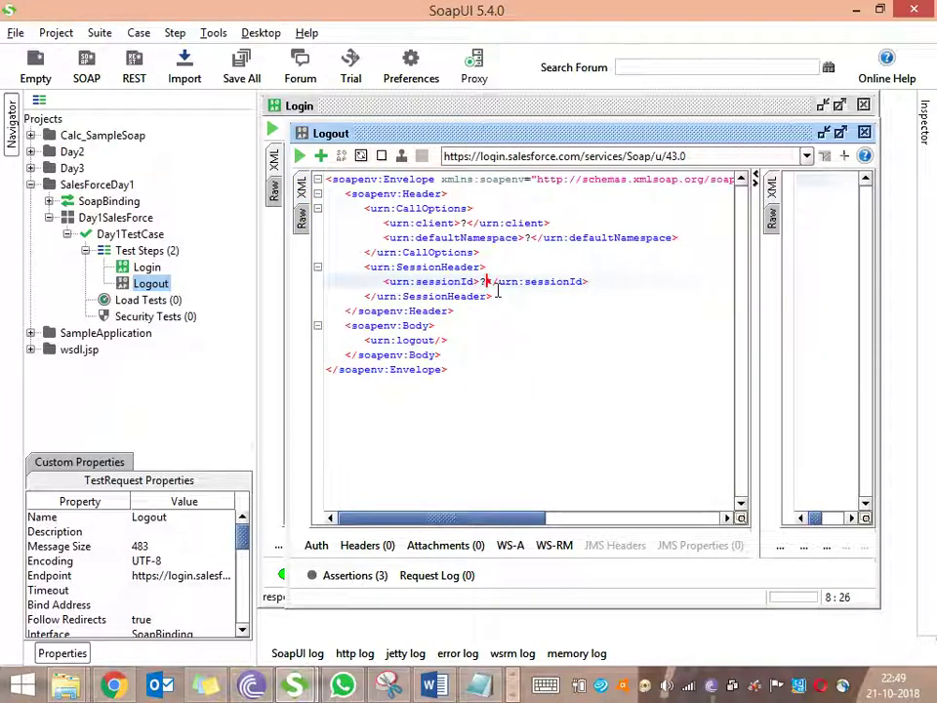
click(301, 158)
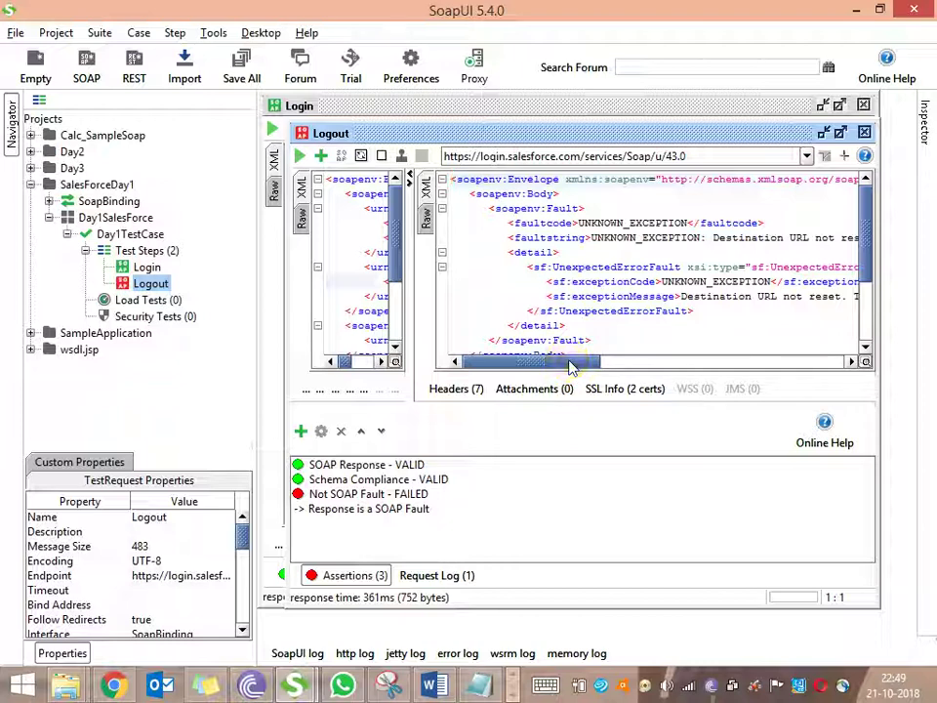
drag(571, 366, 555, 333)
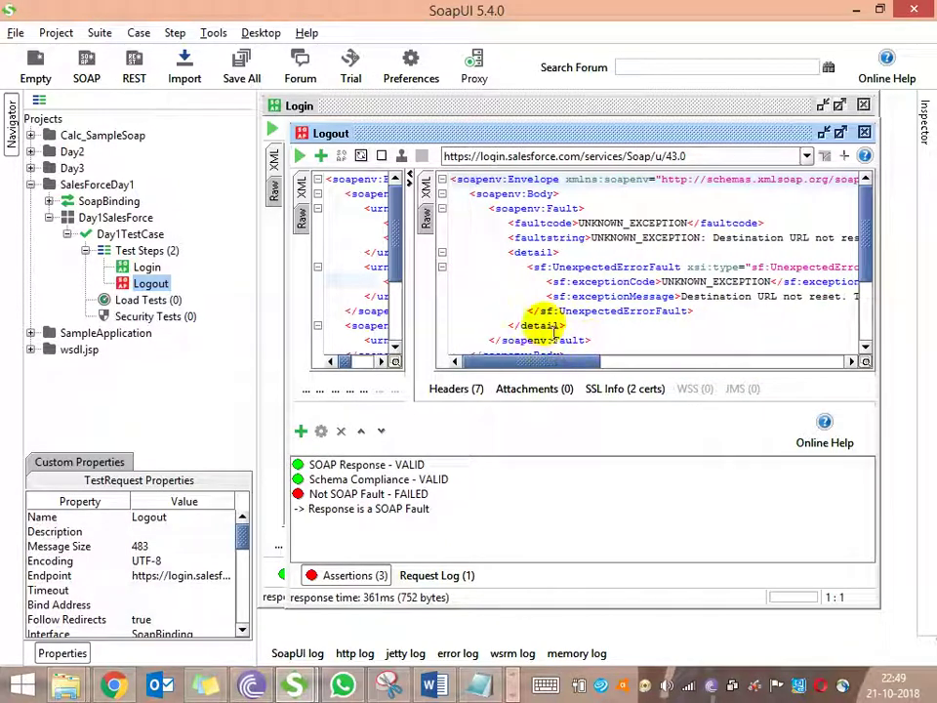
click(359, 262)
click(711, 156)
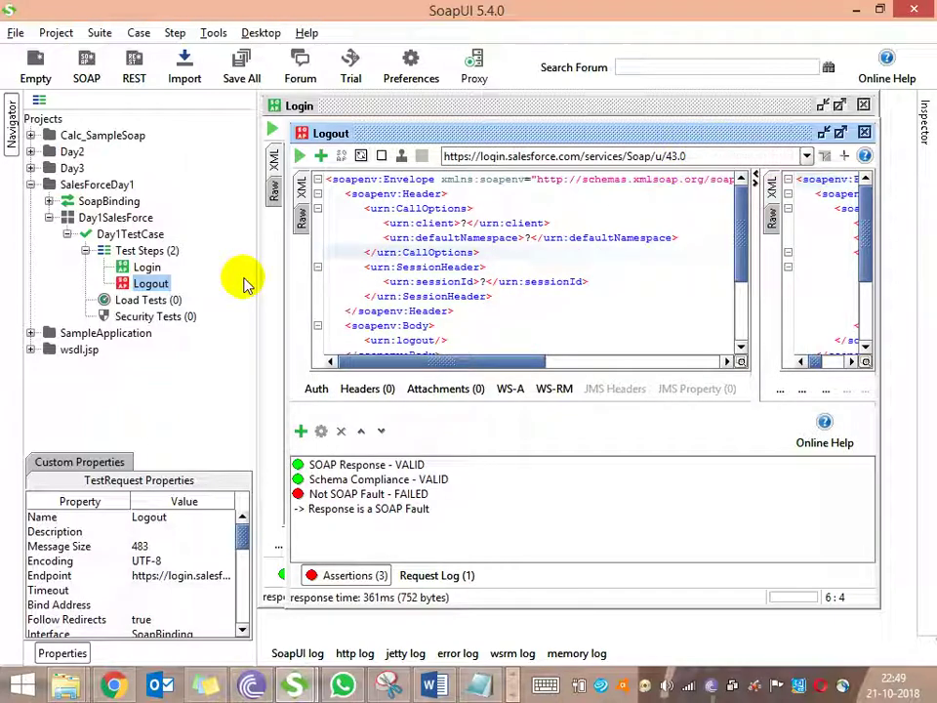
Step: Copy the serverUrl value from the Login response
double_click(147, 268)
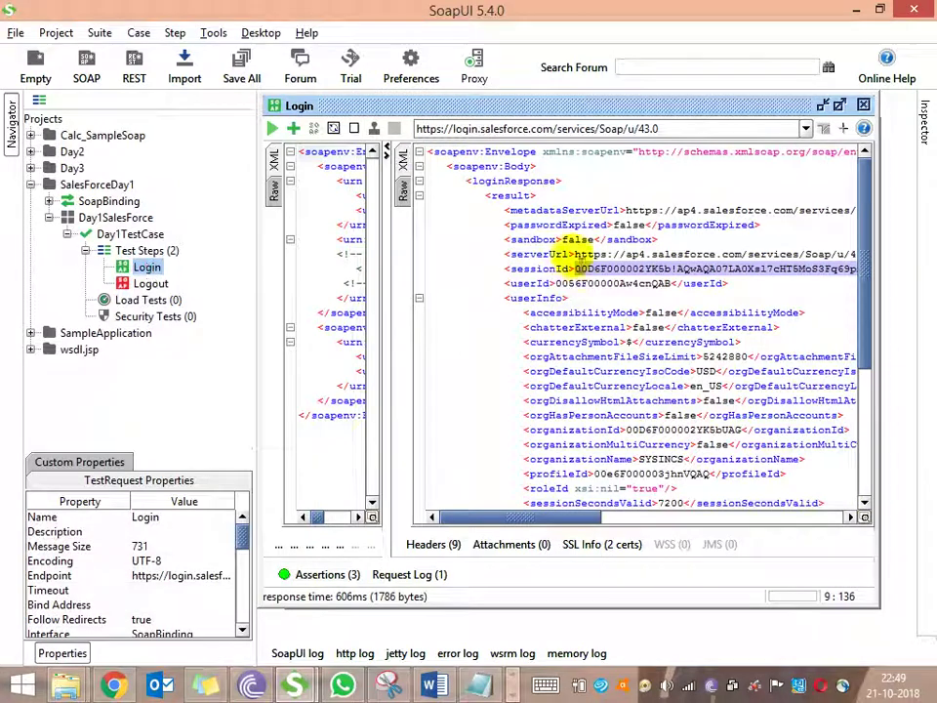
click(577, 256)
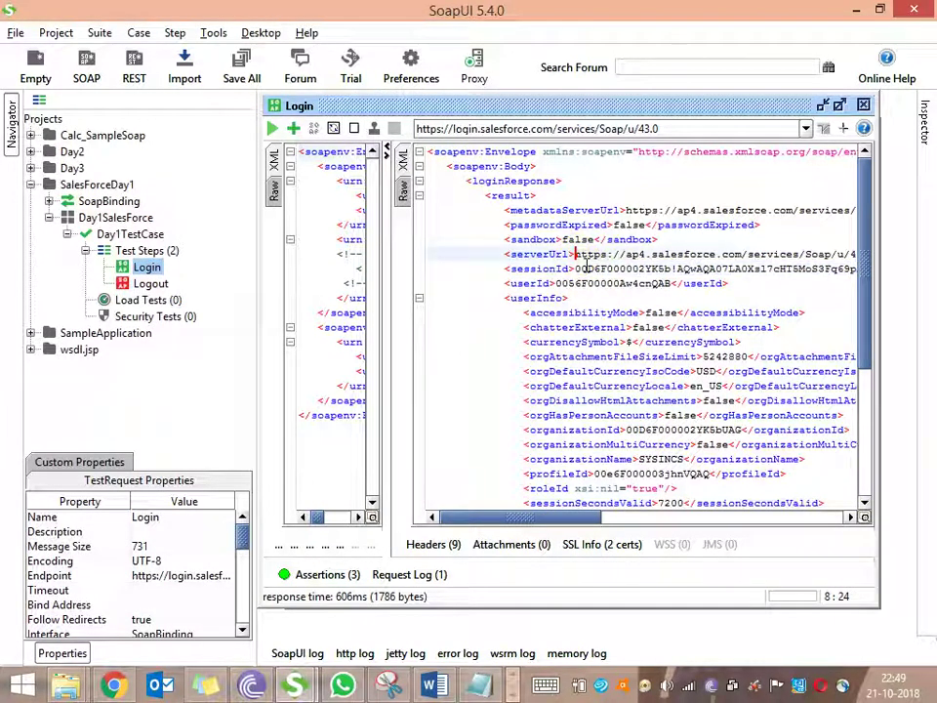
key(shift+End)
key(shift+Left)
key(shift+Left)
key(shift+Left)
key(shift+Left)
key(ctrl+c)
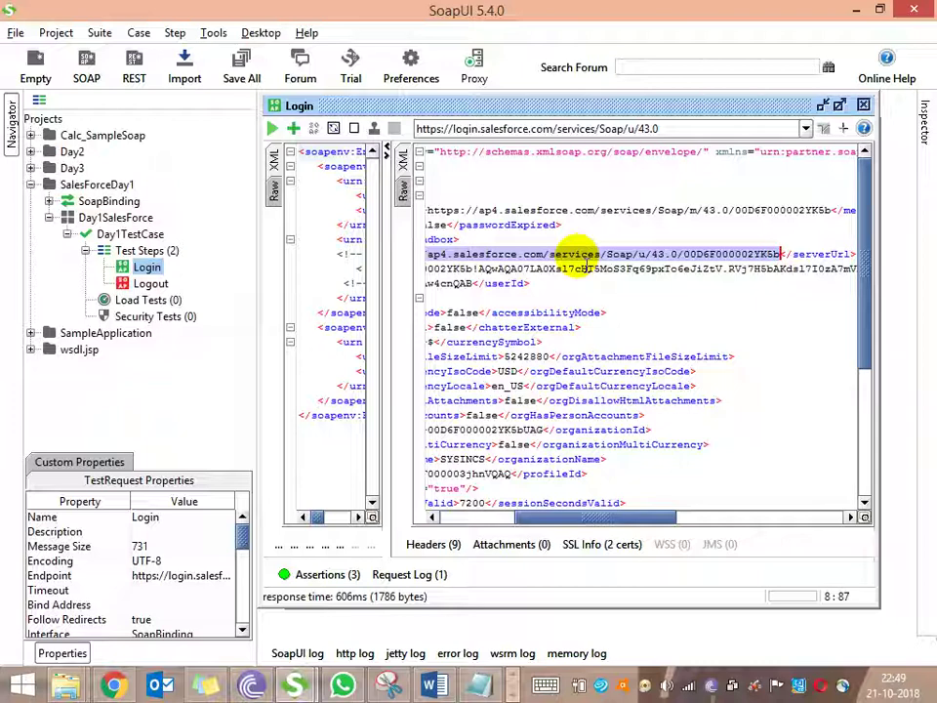
Step: Replace the Logout request's endpoint address with the copied server URL
double_click(146, 286)
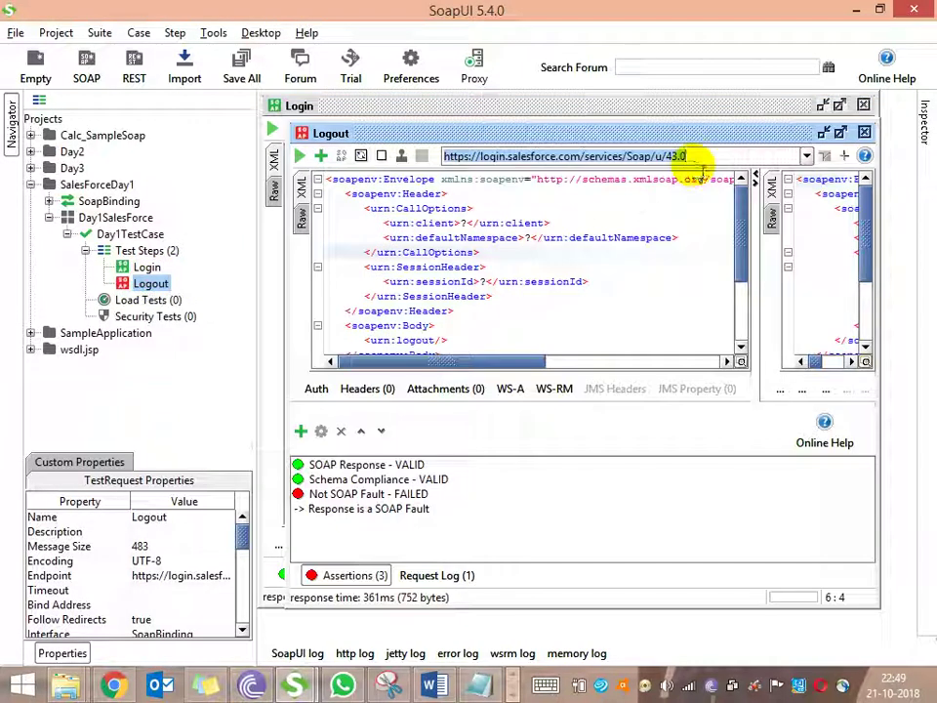
click(703, 165)
key(ctrl+a)
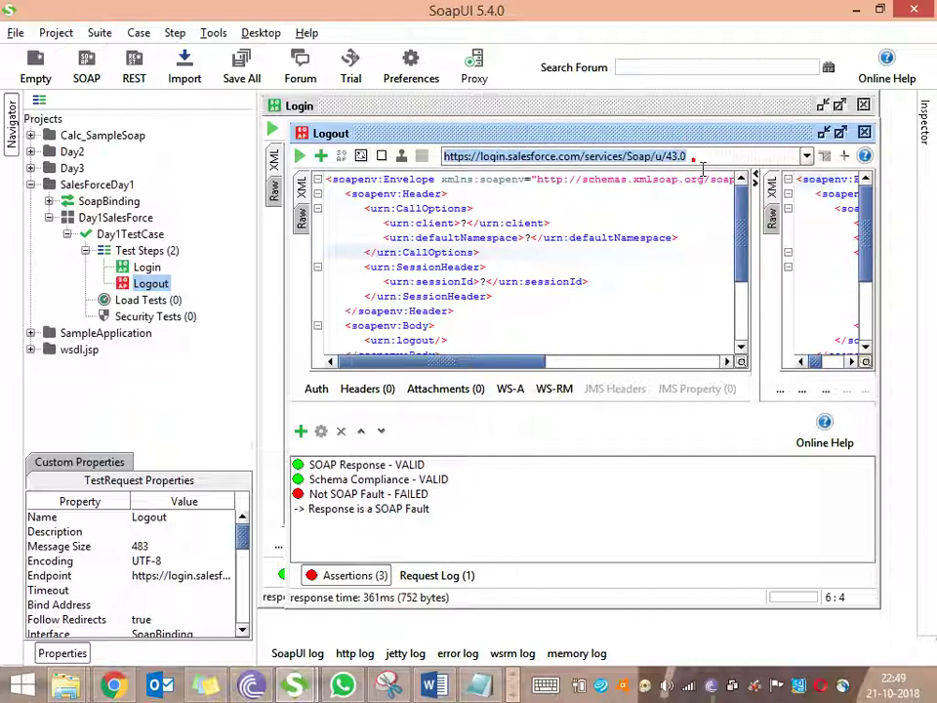
key(ctrl+v)
click(701, 164)
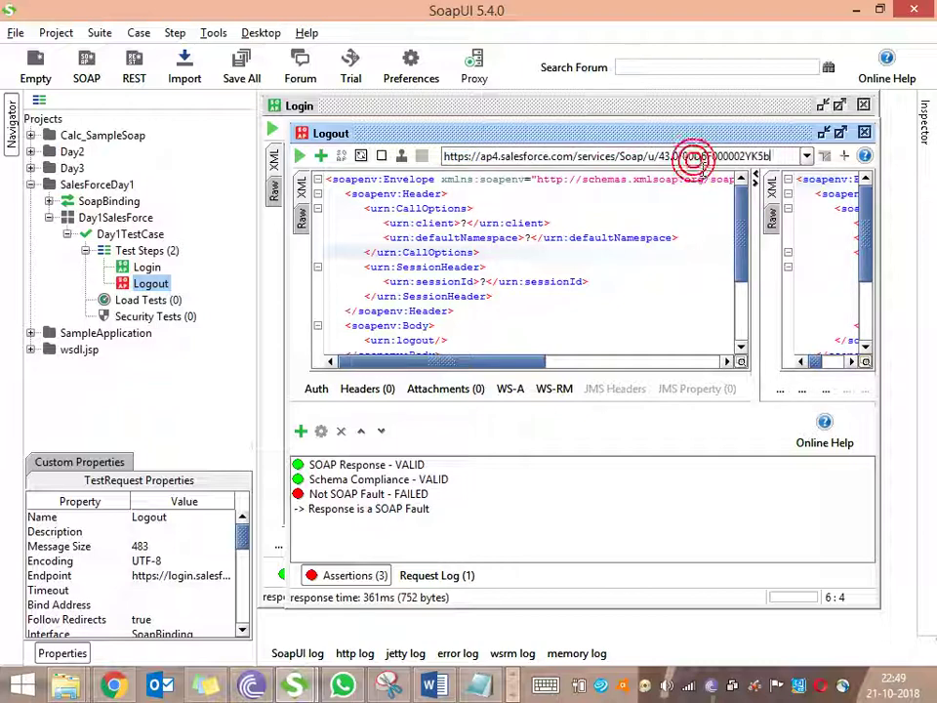
Step: Resend the Logout request and read its INVALID_SESSION_ID fault
click(810, 270)
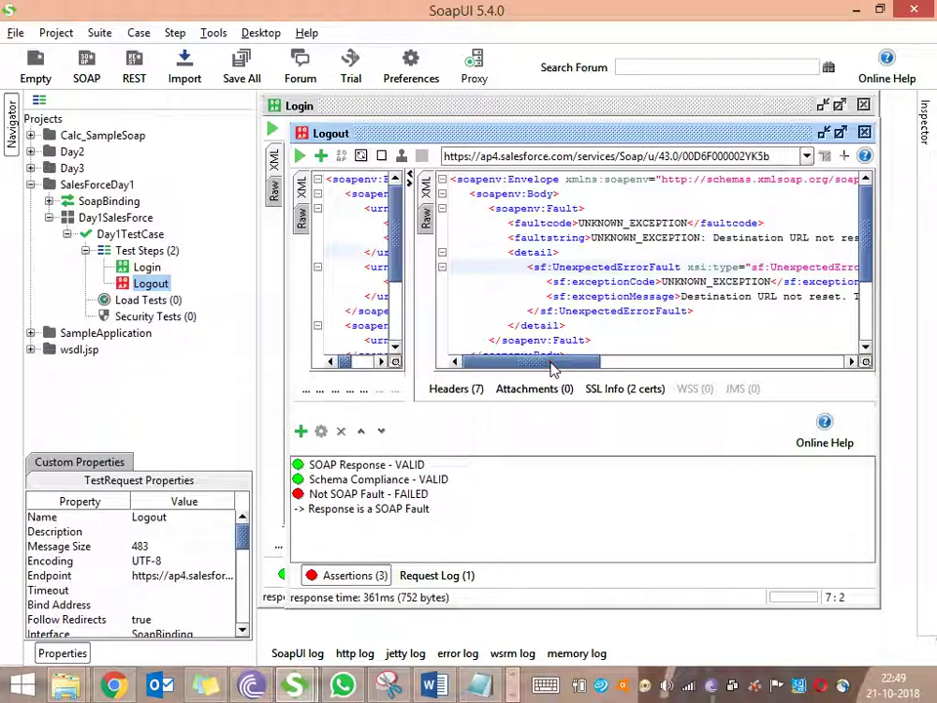
drag(551, 368, 512, 397)
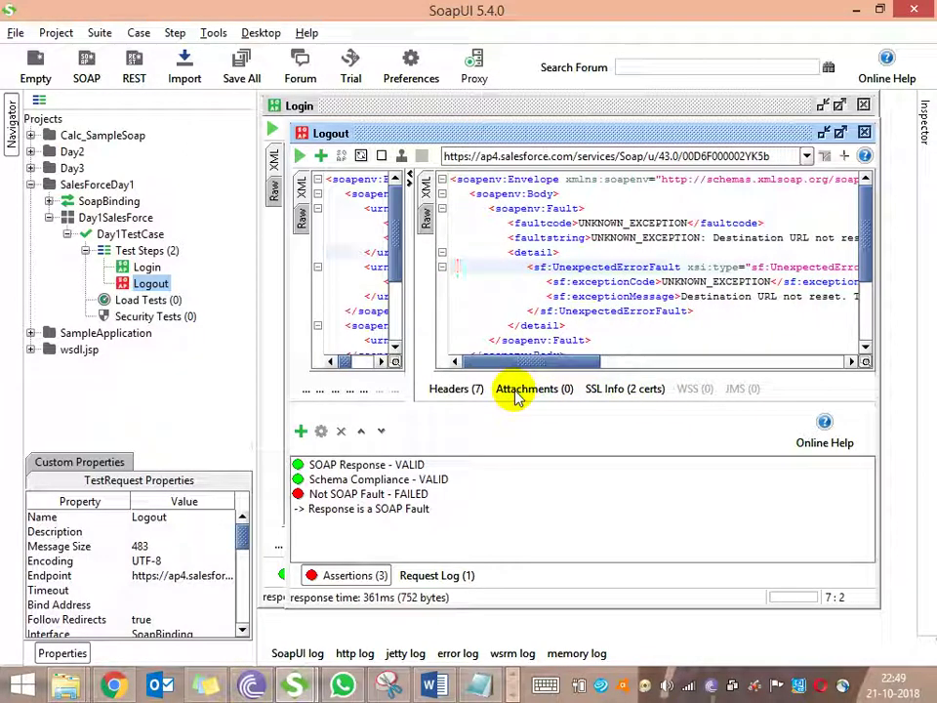
click(301, 156)
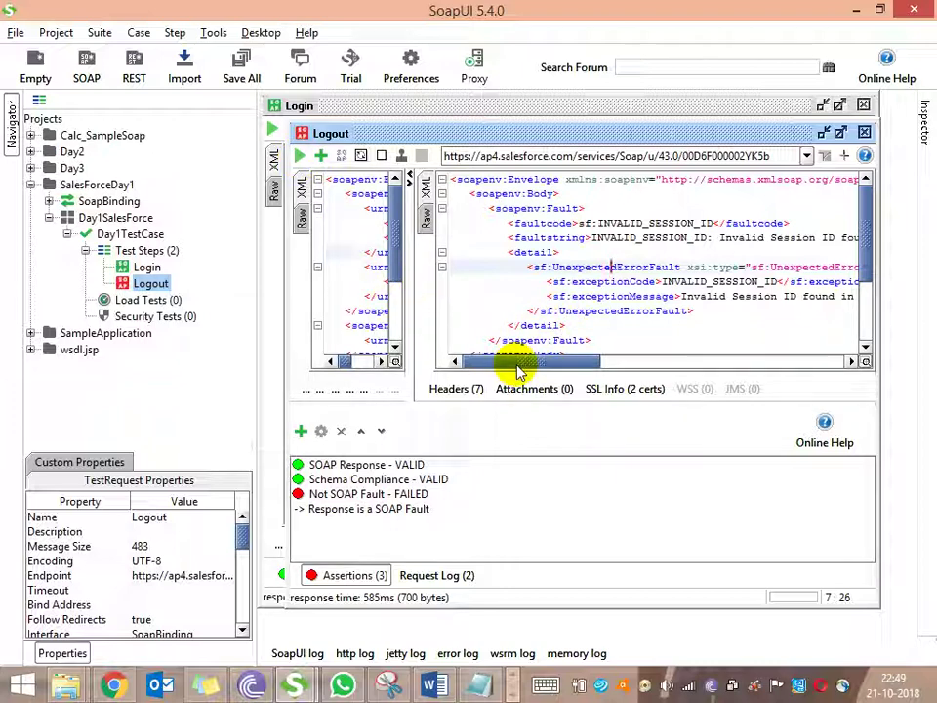
drag(521, 369, 464, 362)
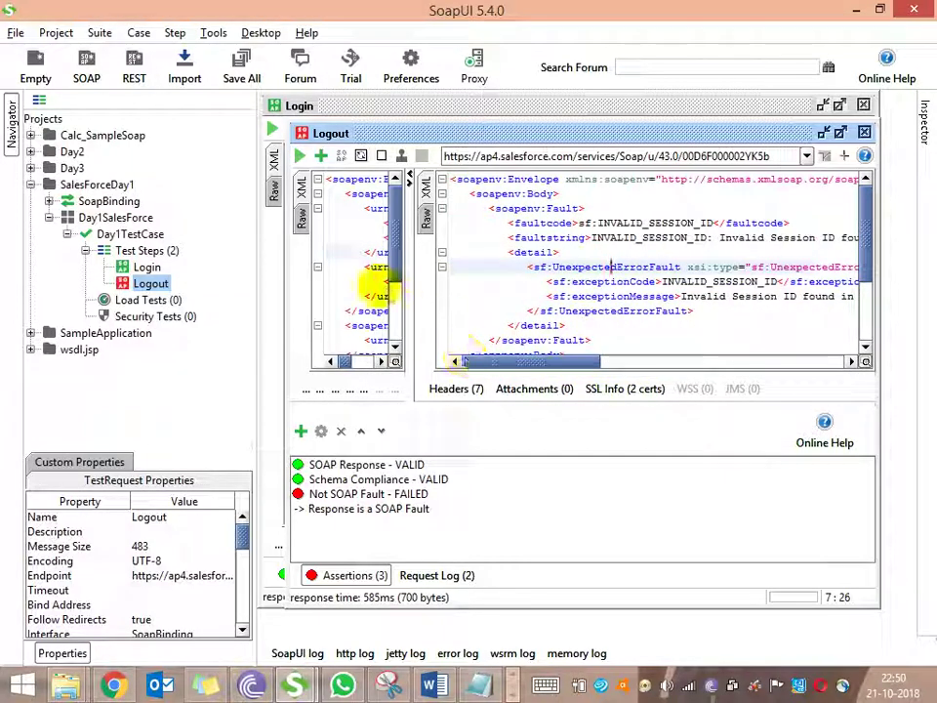
click(357, 269)
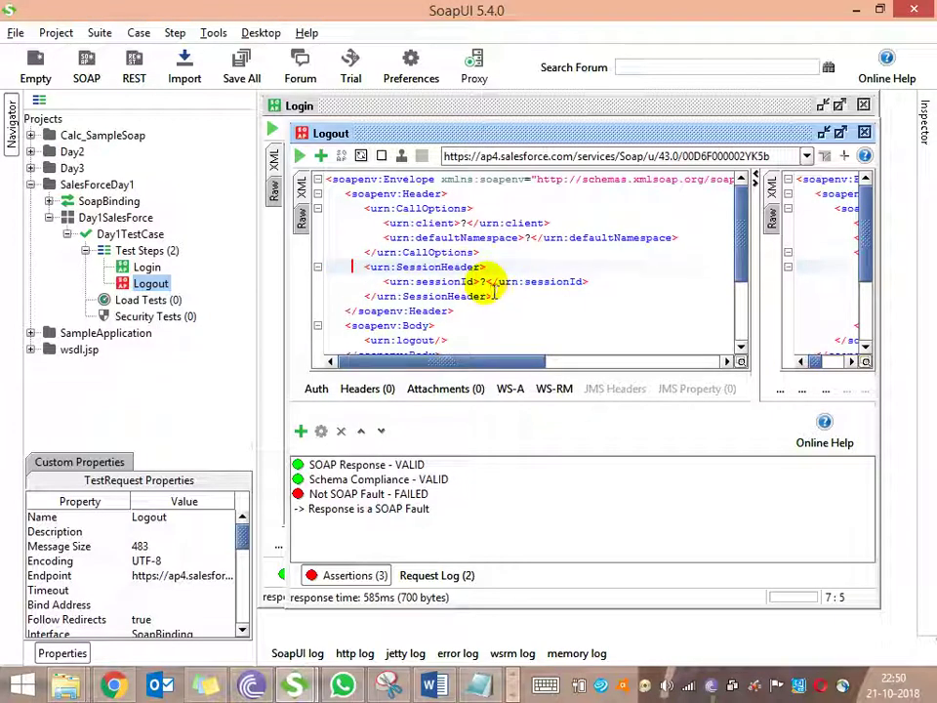
Step: Replace the ? in Logout's sessionId with the copied ID, get a logoutResponse, and open Day1TestCase
click(481, 690)
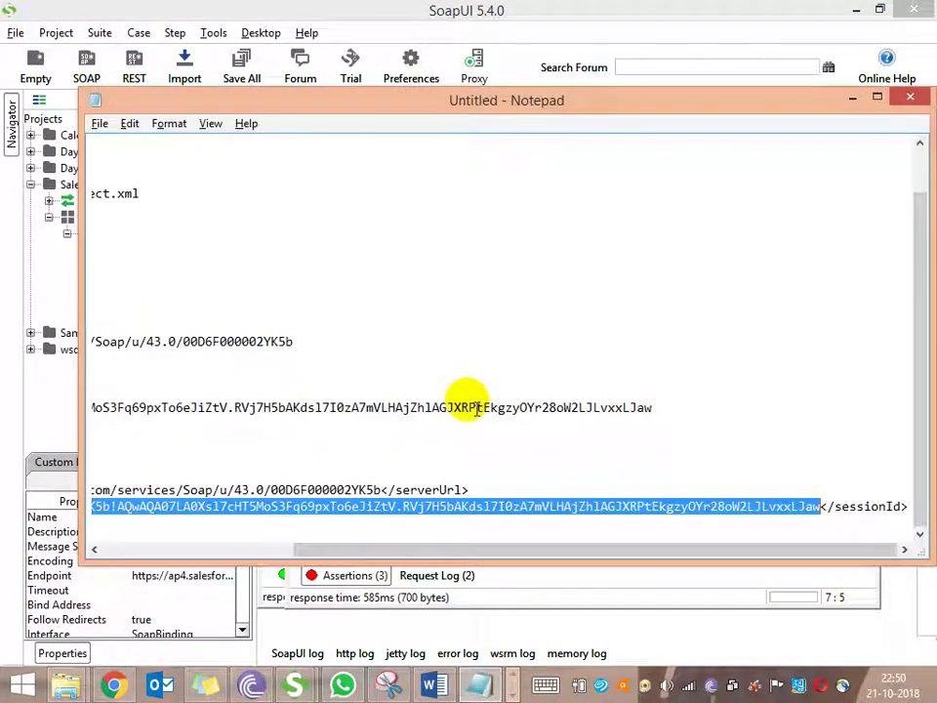
key(alt+Tab)
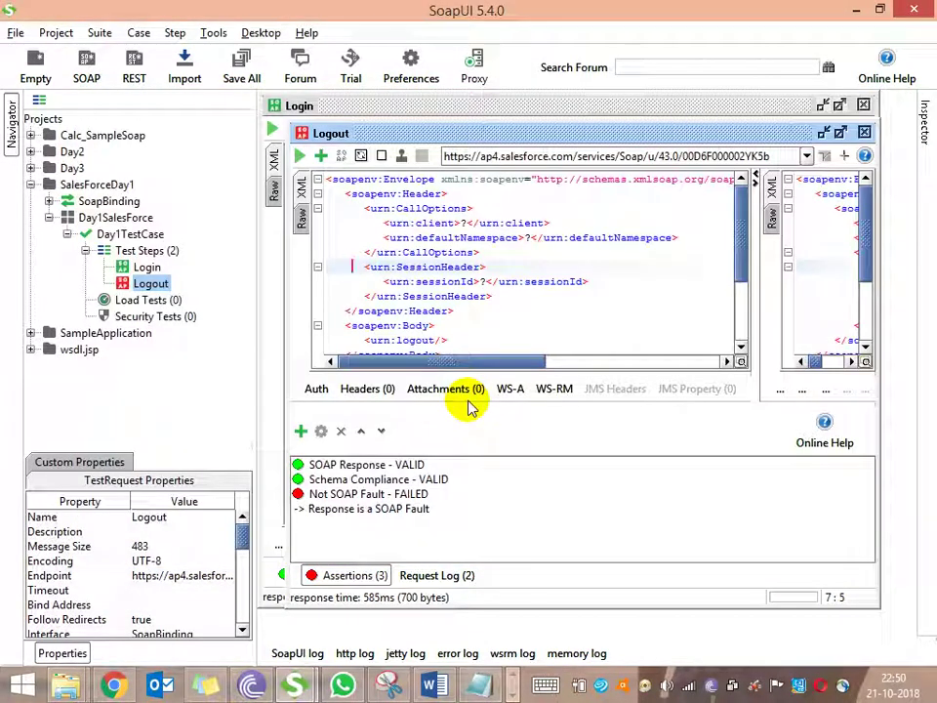
key(Right)
key(Right)
key(Right)
key(Right)
key(Right)
key(Right)
key(Right)
key(Right)
key(Right)
key(Right)
key(Right)
key(Right)
key(Right)
key(Right)
key(Right)
key(Right)
key(Right)
key(Right)
key(Right)
key(Right)
key(Down)
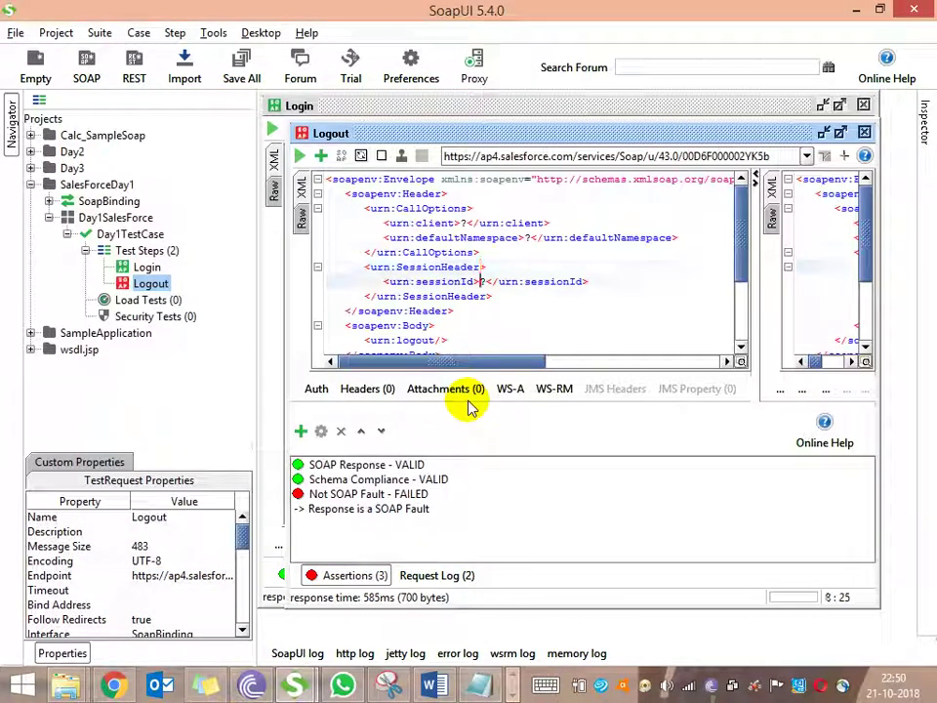
key(shift+Right)
key(ctrl+v)
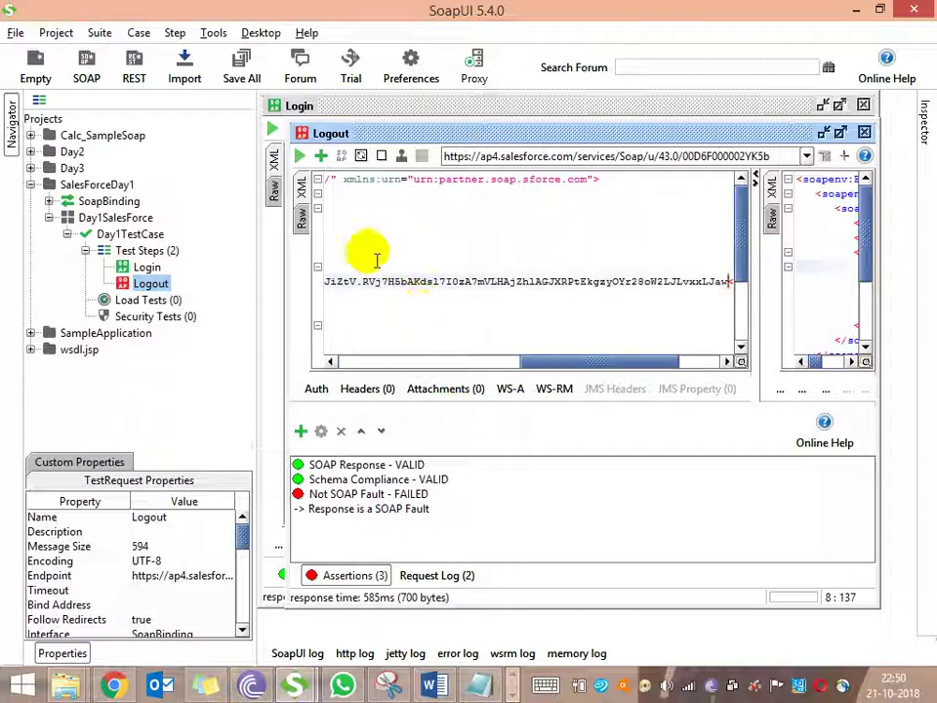
click(300, 158)
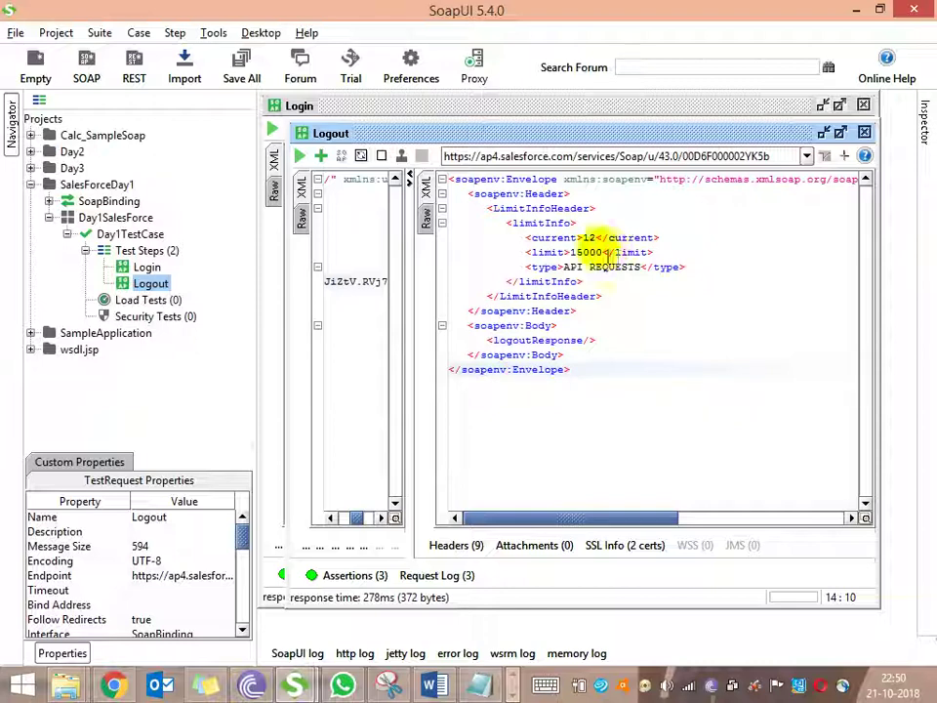
double_click(144, 252)
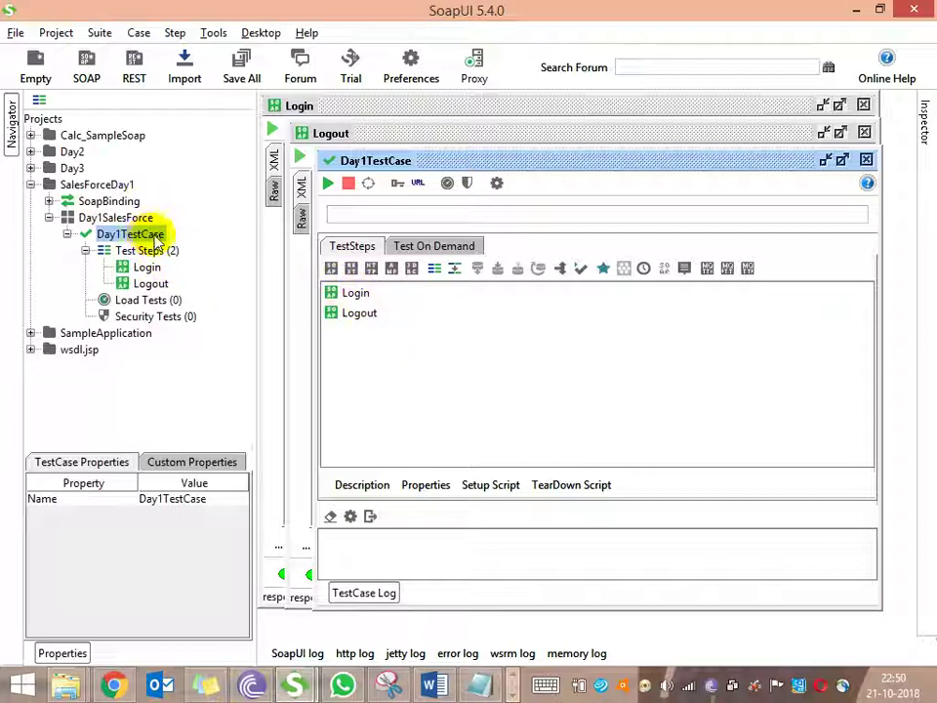
Step: Run Day1TestCase with its Login and Logout steps, then close the open editor windows
click(354, 295)
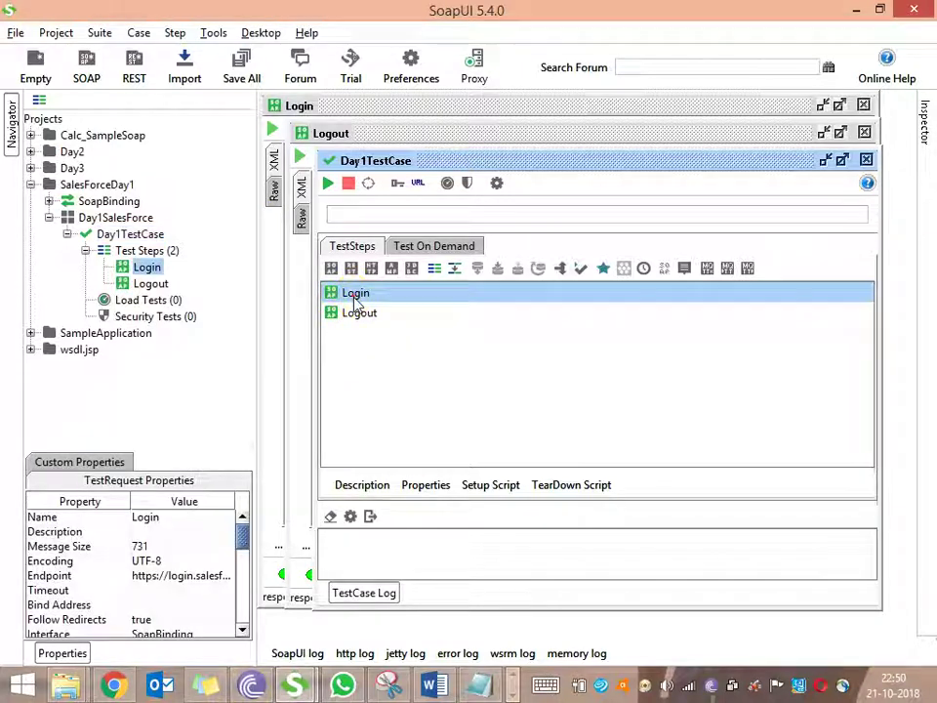
click(356, 313)
click(328, 185)
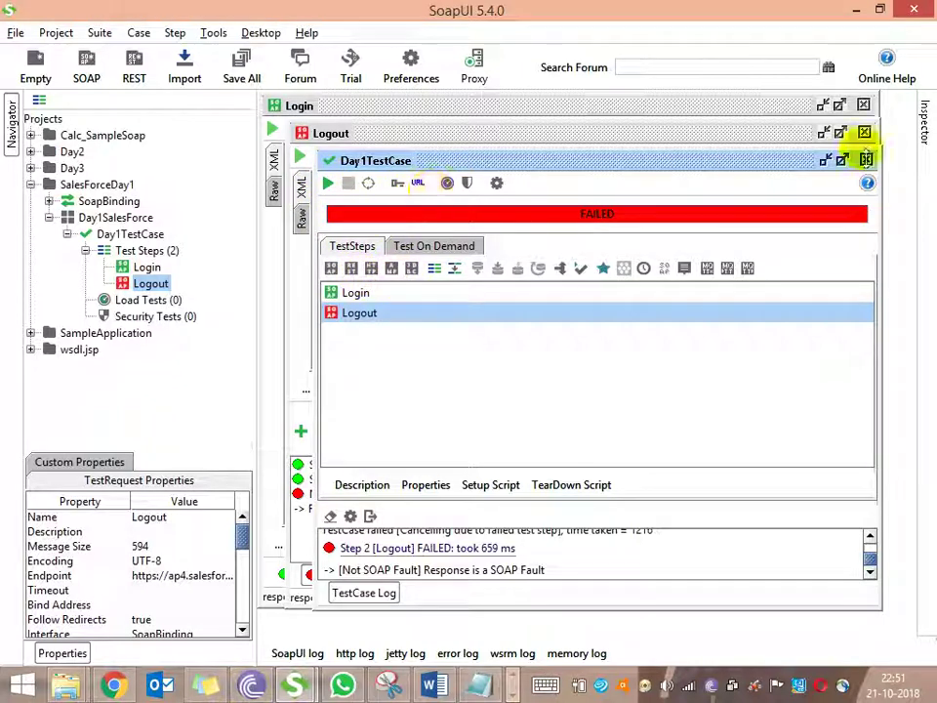
click(864, 160)
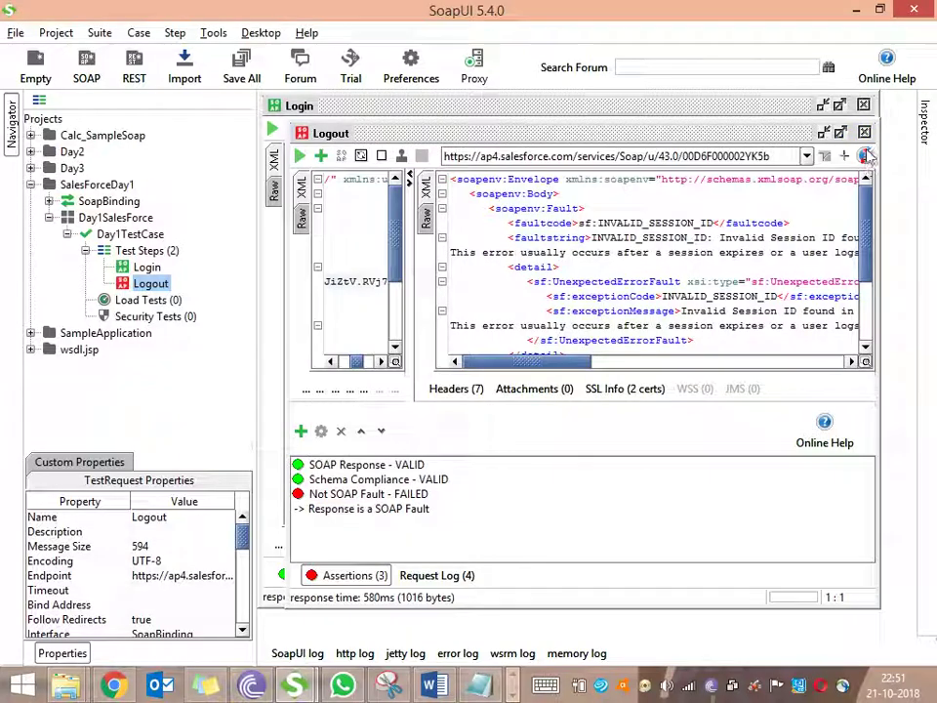
click(863, 133)
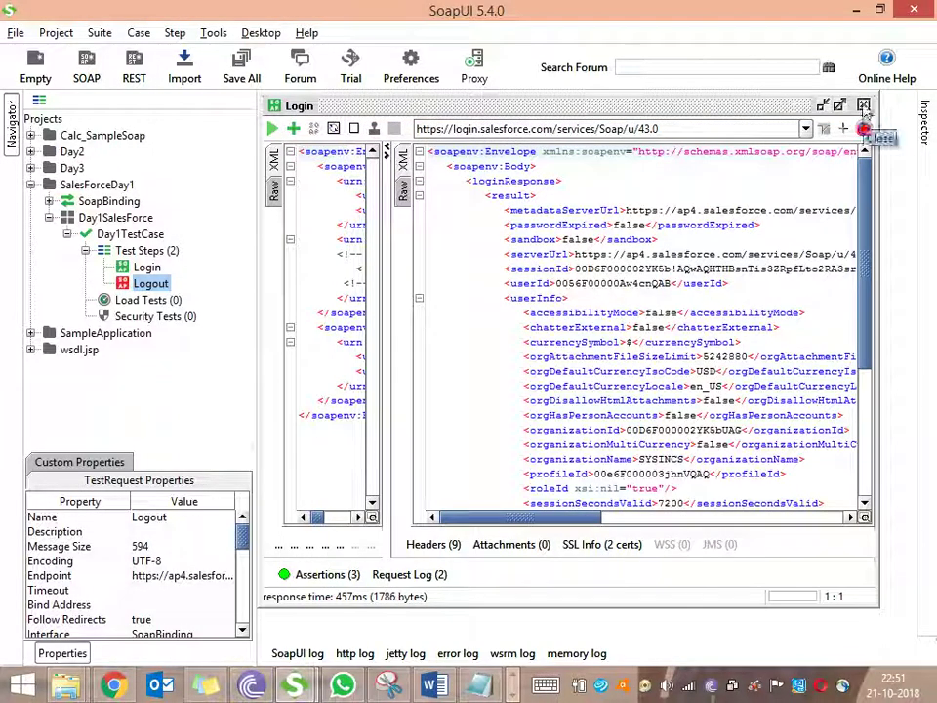
click(864, 106)
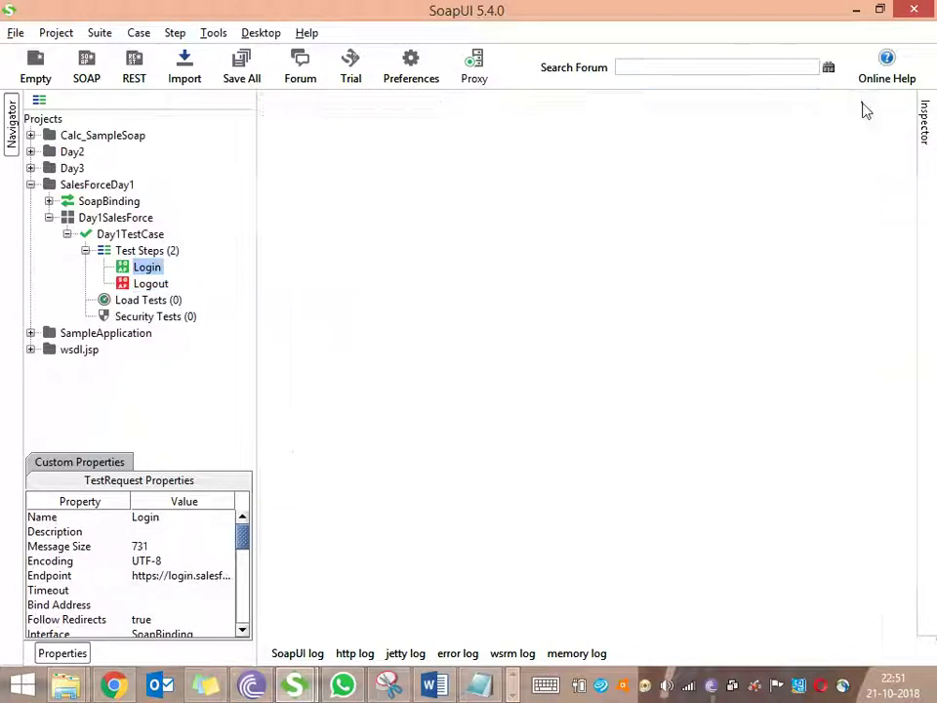
Step: Reopen and rerun Day1TestCase, then open the failed Logout step's messages
double_click(137, 235)
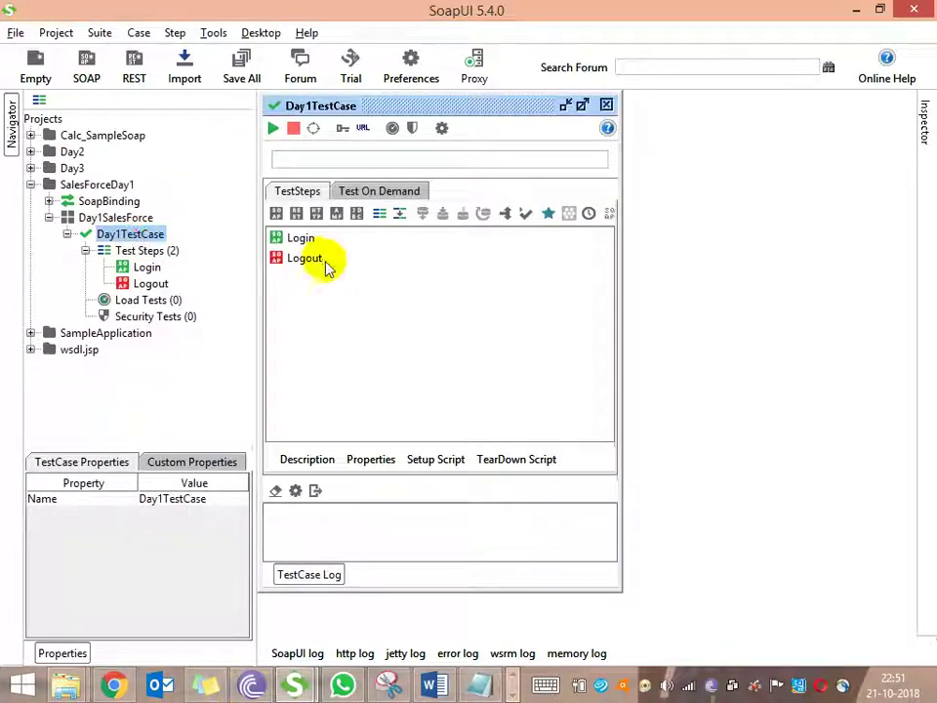
click(309, 240)
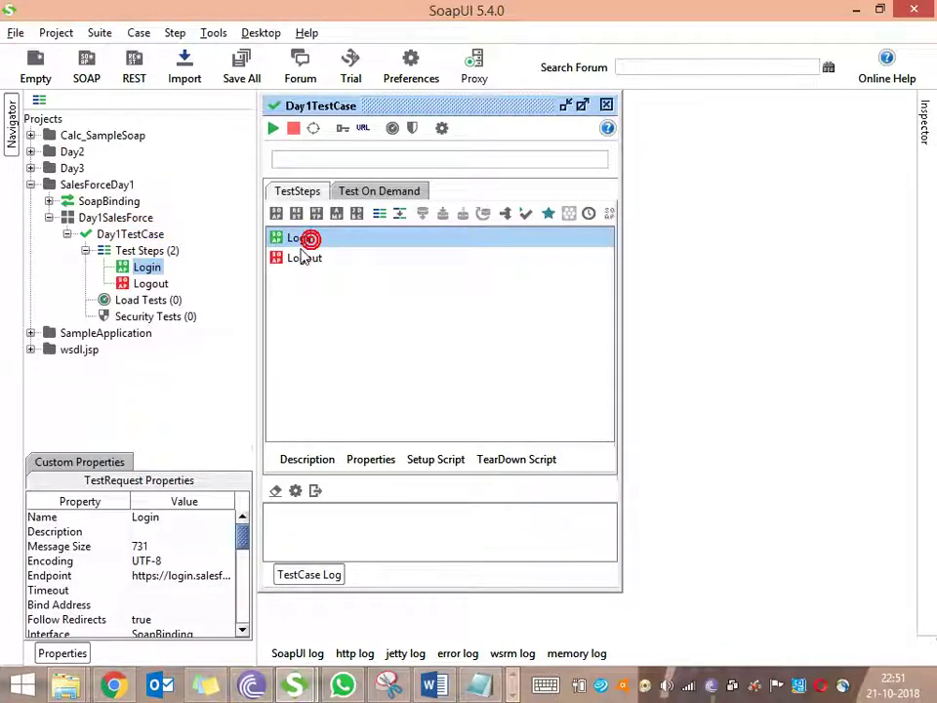
click(302, 256)
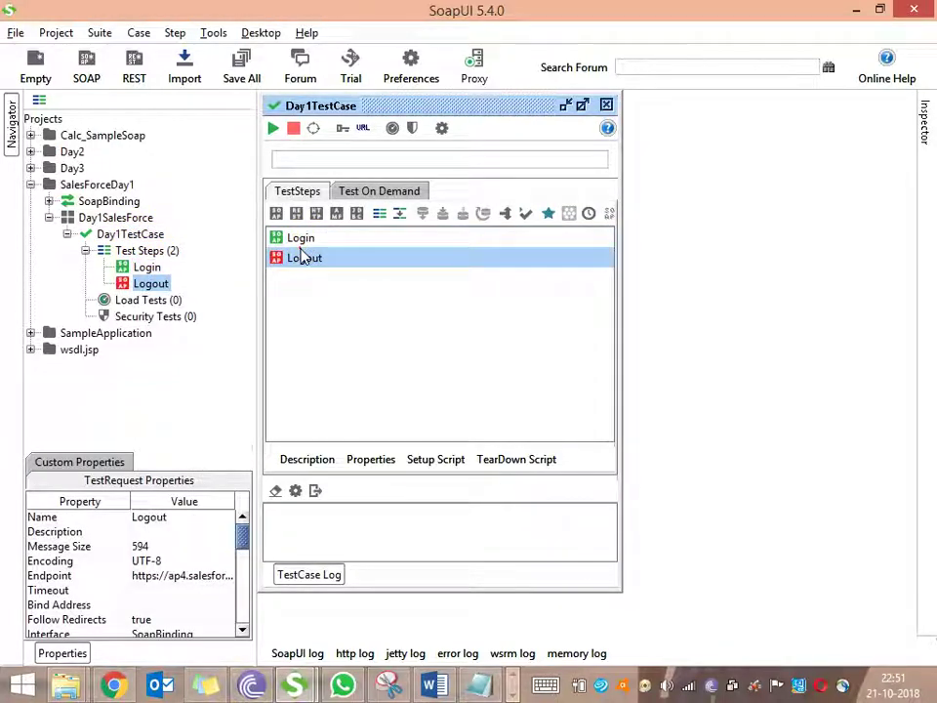
click(274, 129)
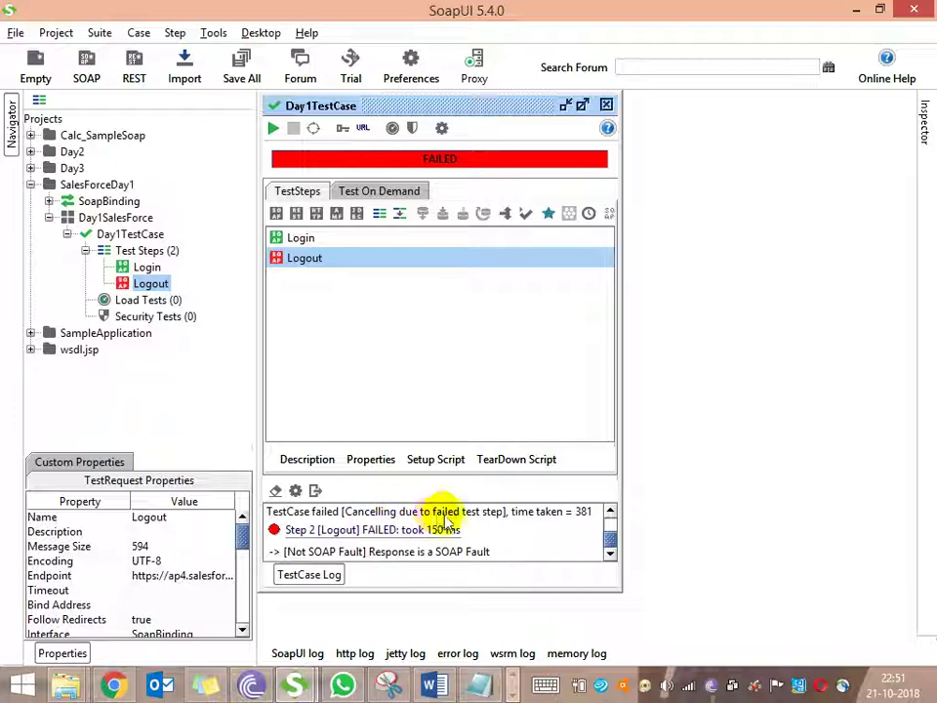
double_click(347, 530)
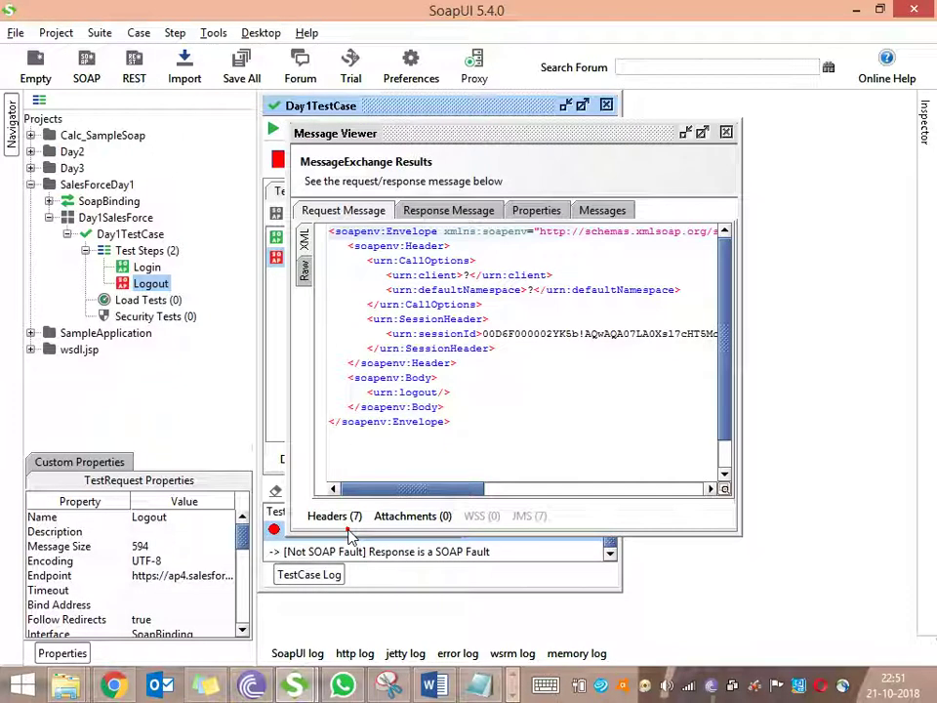
Step: Display the Logout response message showing the INVALID_SESSION_ID SOAP fault for the invalid session ID
click(454, 215)
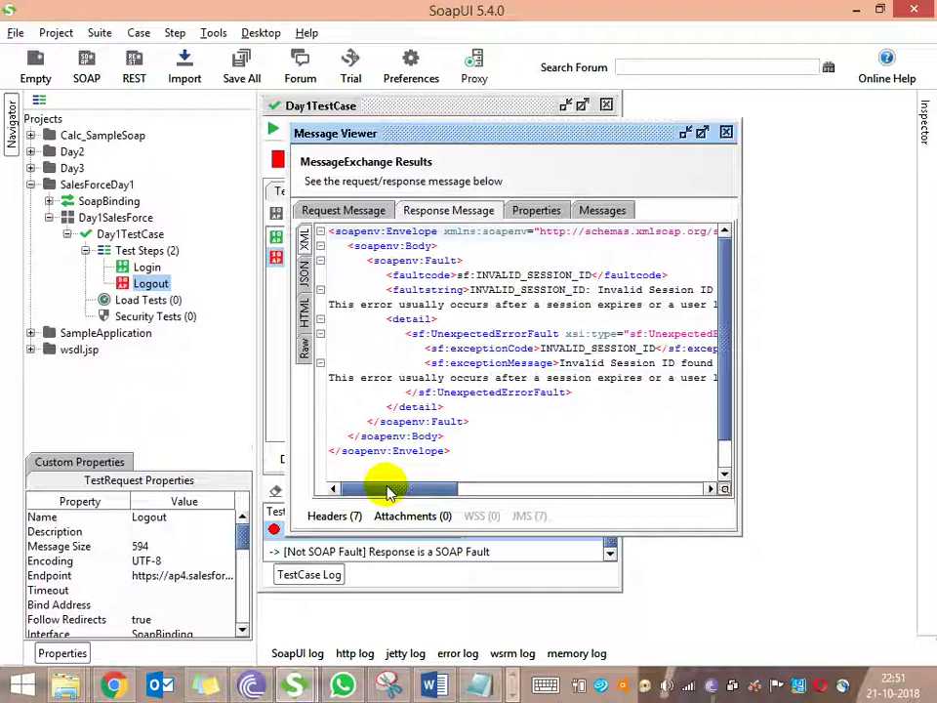
mouse_move(388, 493)
mouse_down()
mouse_move(430, 493)
mouse_move(380, 500)
mouse_up()
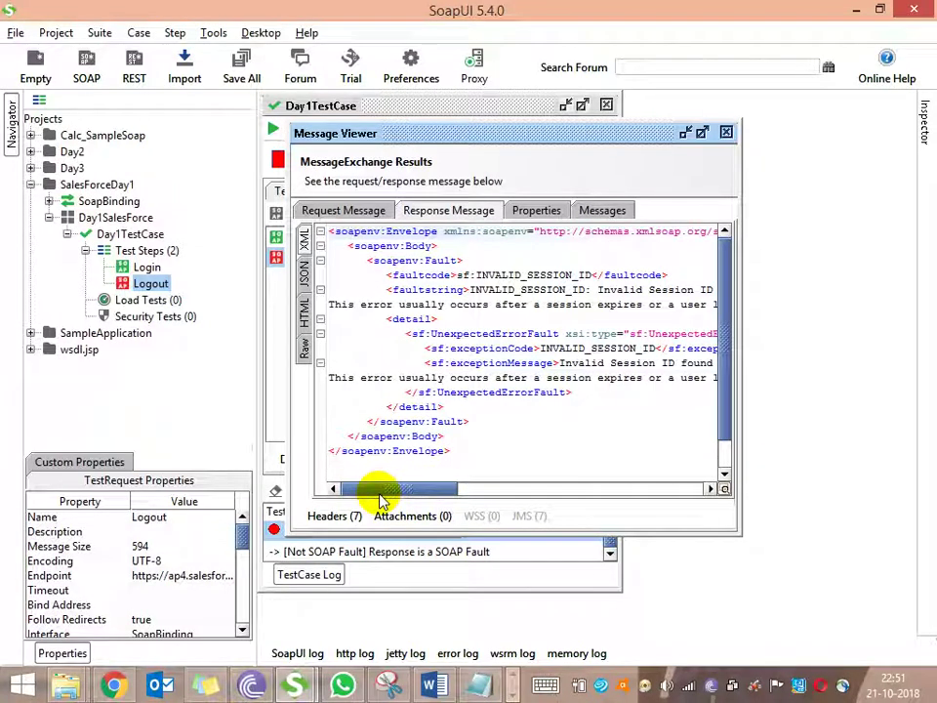
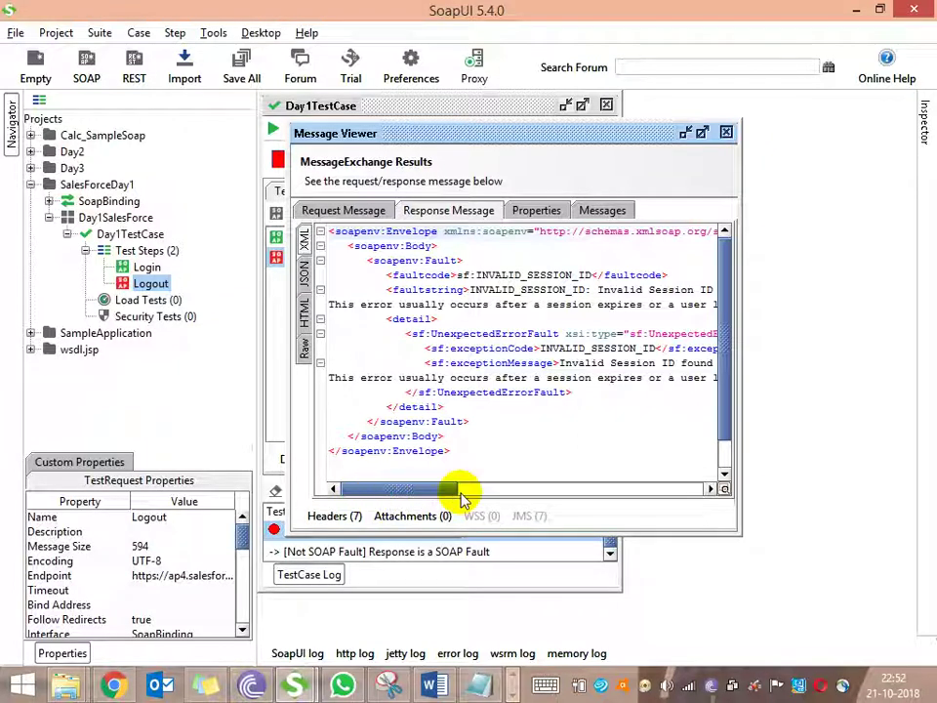
Step: Close the Message Viewer and open the Login step's request and response
mouse_move(445, 488)
mouse_down()
mouse_move(683, 486)
mouse_move(531, 511)
mouse_move(445, 508)
mouse_up()
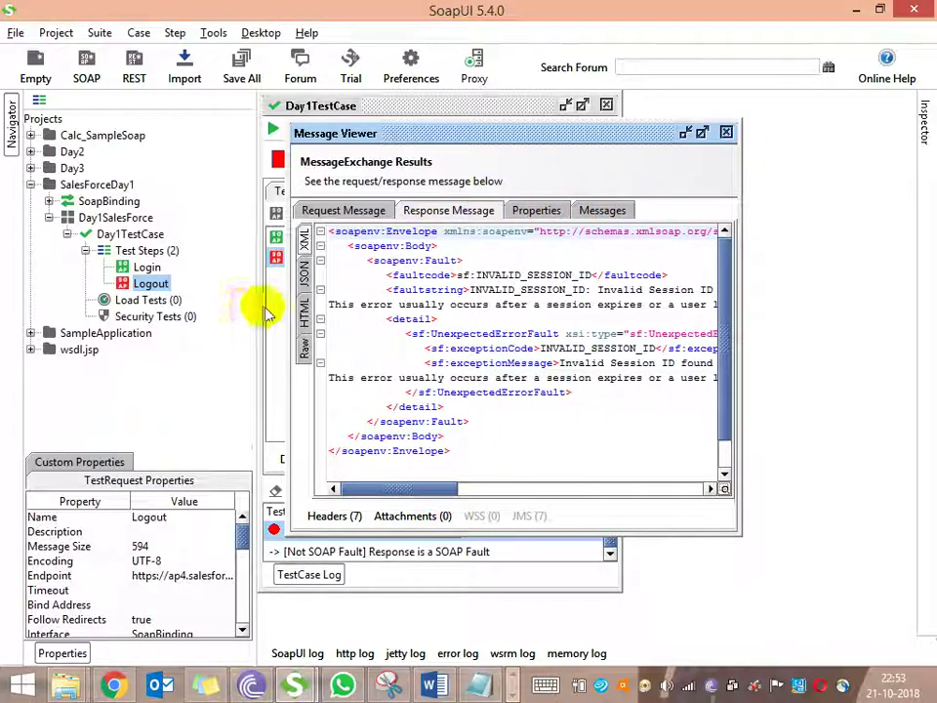
key(Escape)
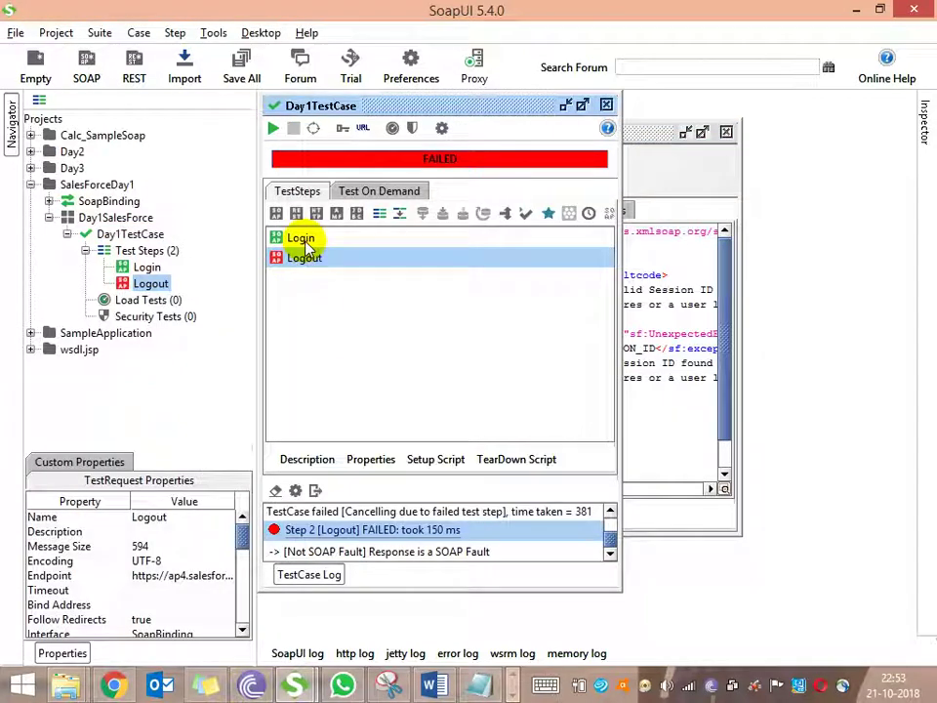
double_click(298, 239)
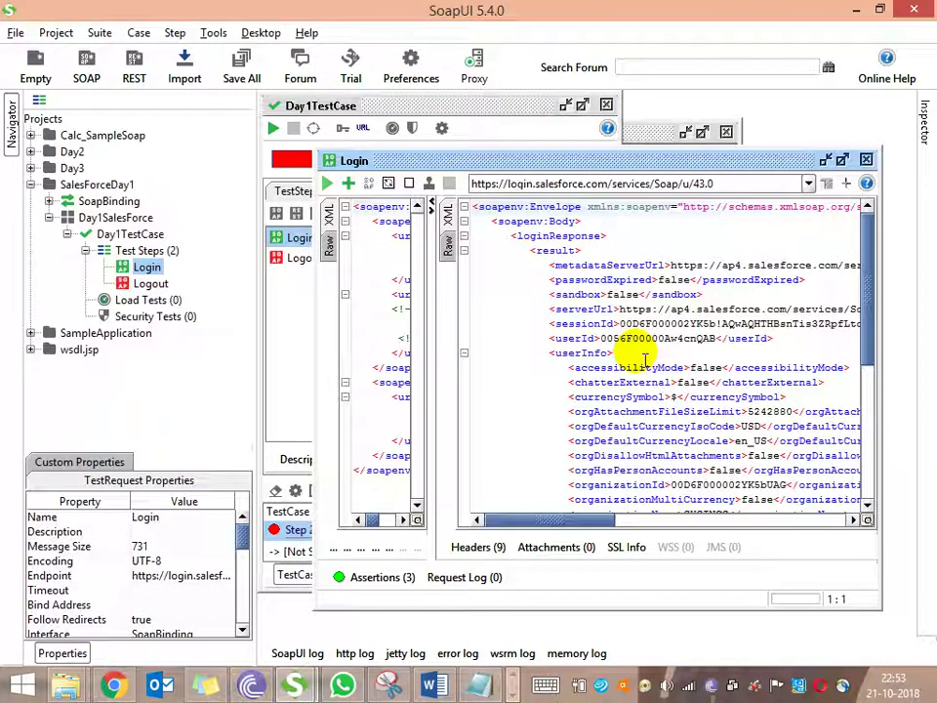
Step: Select the sessionId value in the Login response, then bring up the failing Logout step
click(619, 325)
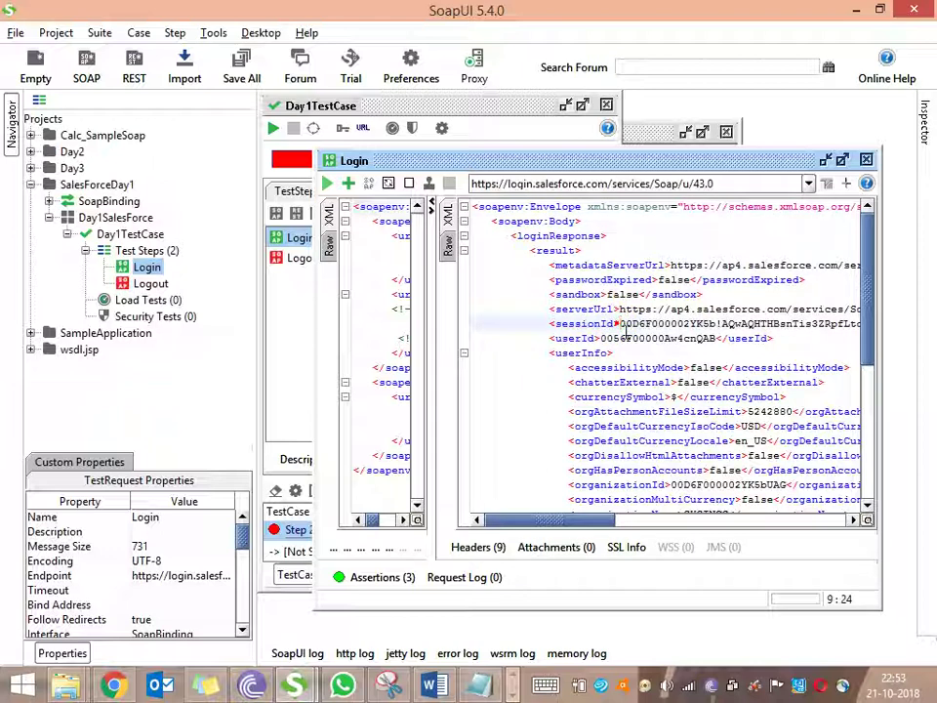
key(shift+End)
key(shift+Left)
key(shift+Left)
key(shift+Left)
key(shift+Left)
key(shift+Left)
key(shift+Left)
key(shift+Left)
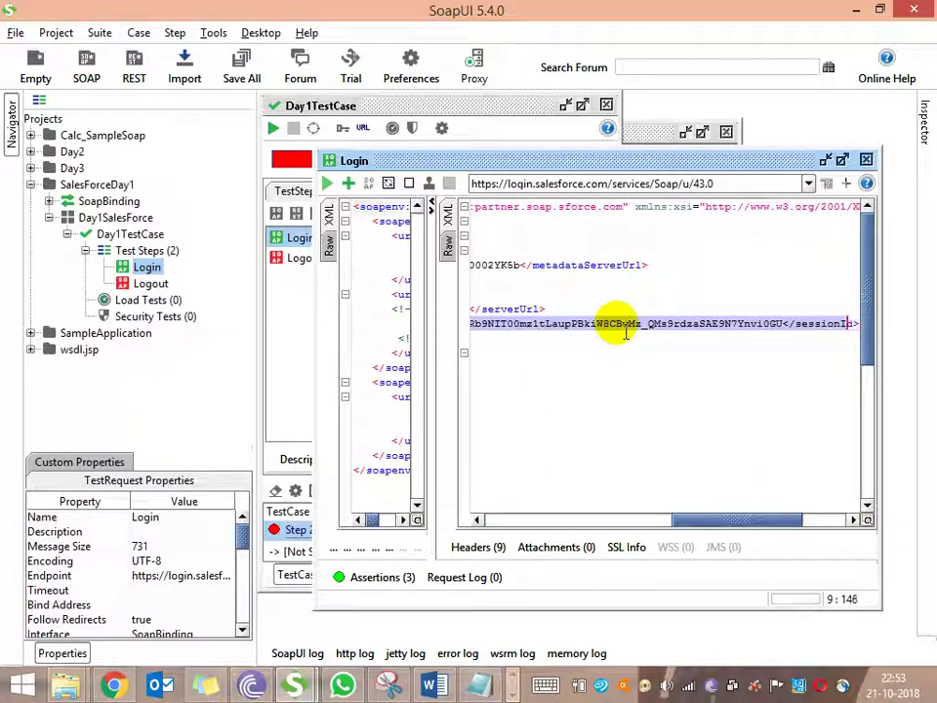
key(shift+Left)
key(shift+Left)
key(shift+Left)
key(shift+Left)
key(shift+Left)
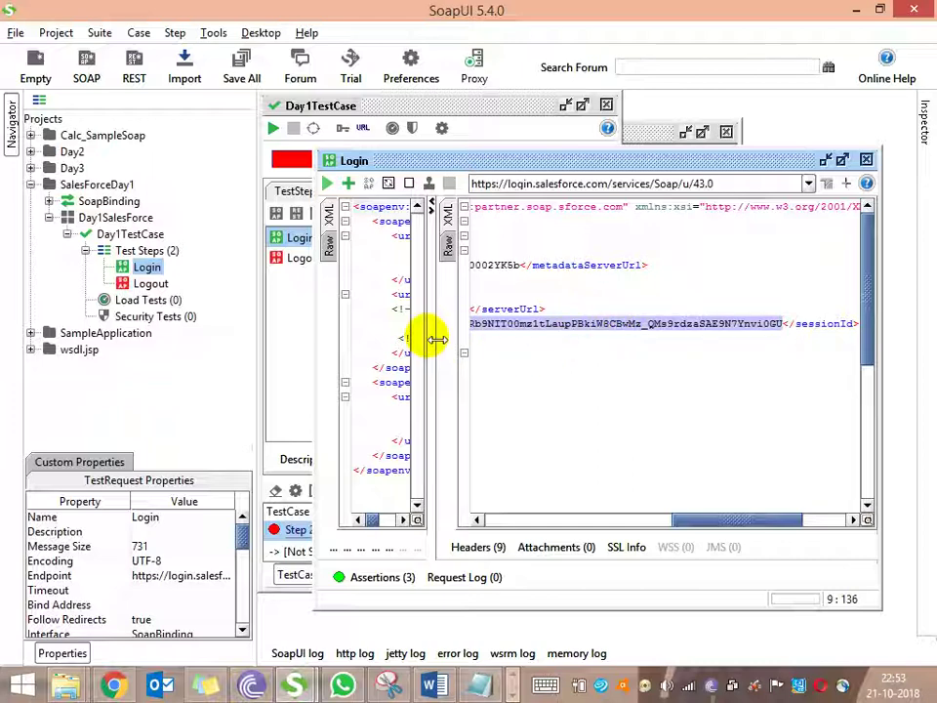
click(293, 259)
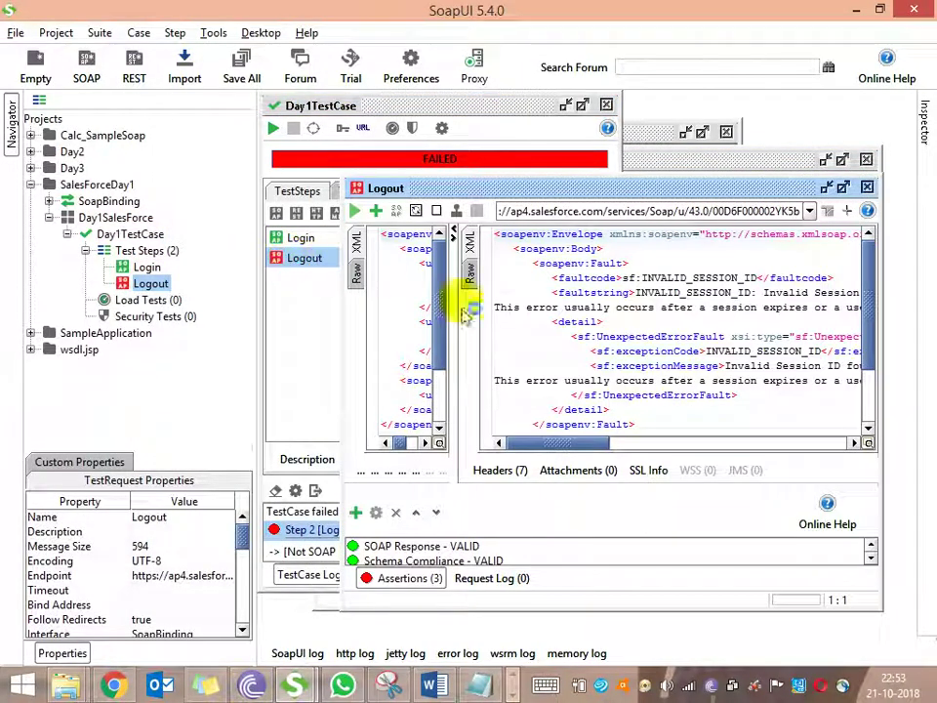
Step: Inspect the sessionId value in the Logout request XML and compare it with Login's
click(411, 309)
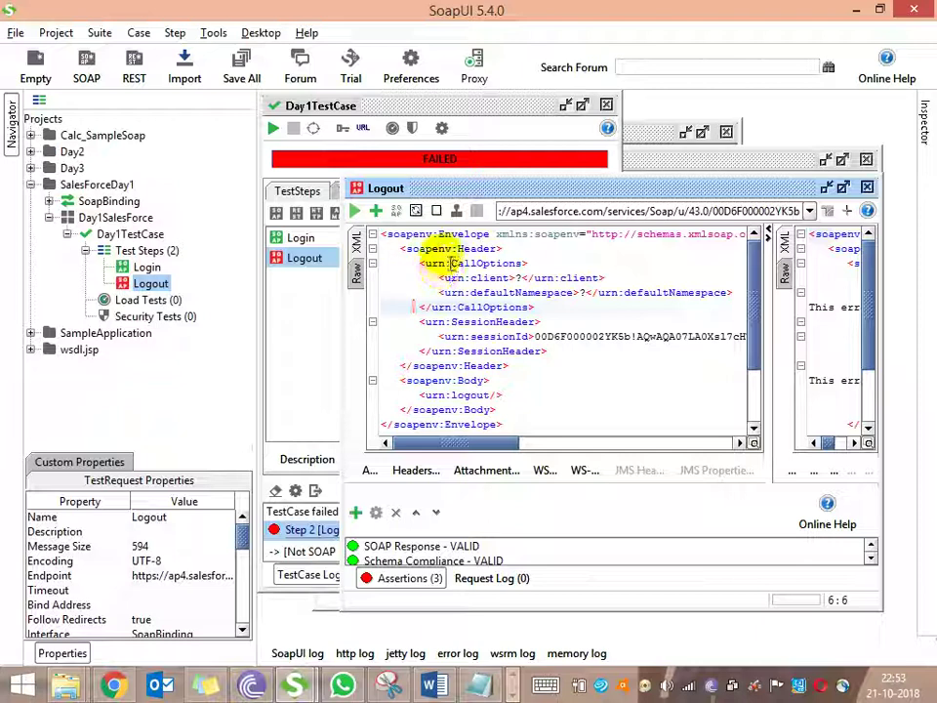
click(537, 335)
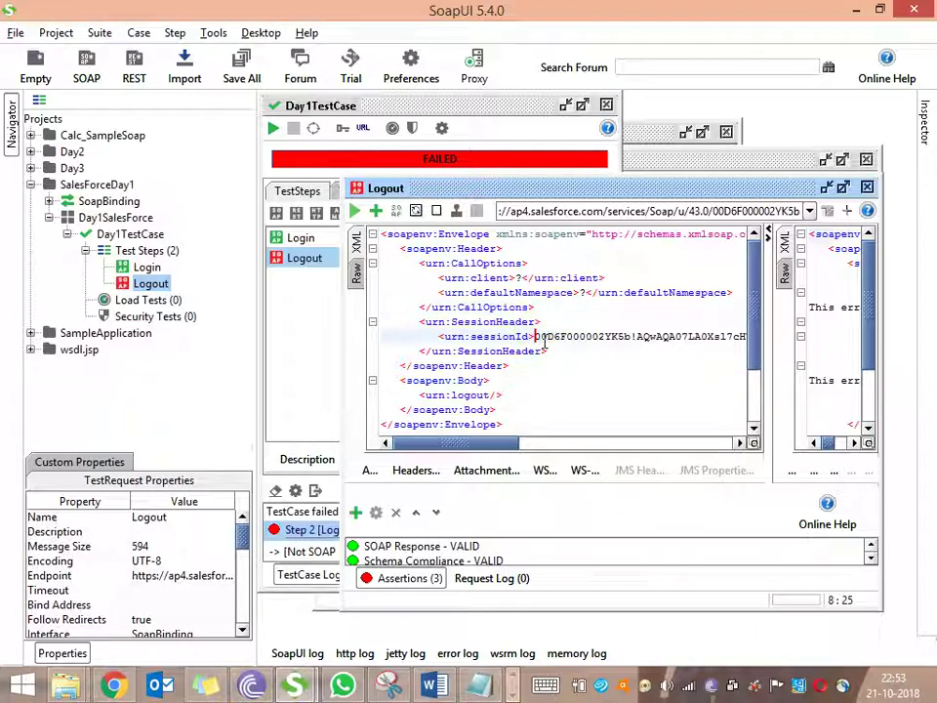
key(shift+End)
key(shift+Left)
key(shift+Left)
key(shift+Left)
key(shift+Left)
key(shift+Left)
key(shift+Left)
key(shift+Left)
key(shift+Left)
key(shift+Left)
key(shift+Left)
key(shift+Left)
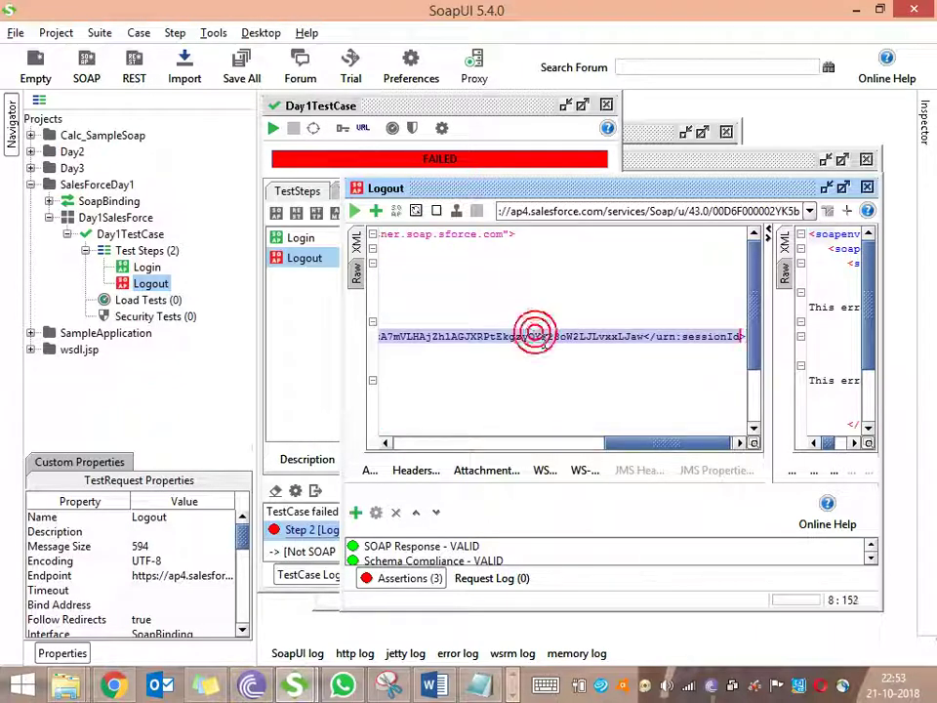
key(shift+Left)
key(shift+Left)
key(shift+Left)
key(shift+Left)
key(shift+Left)
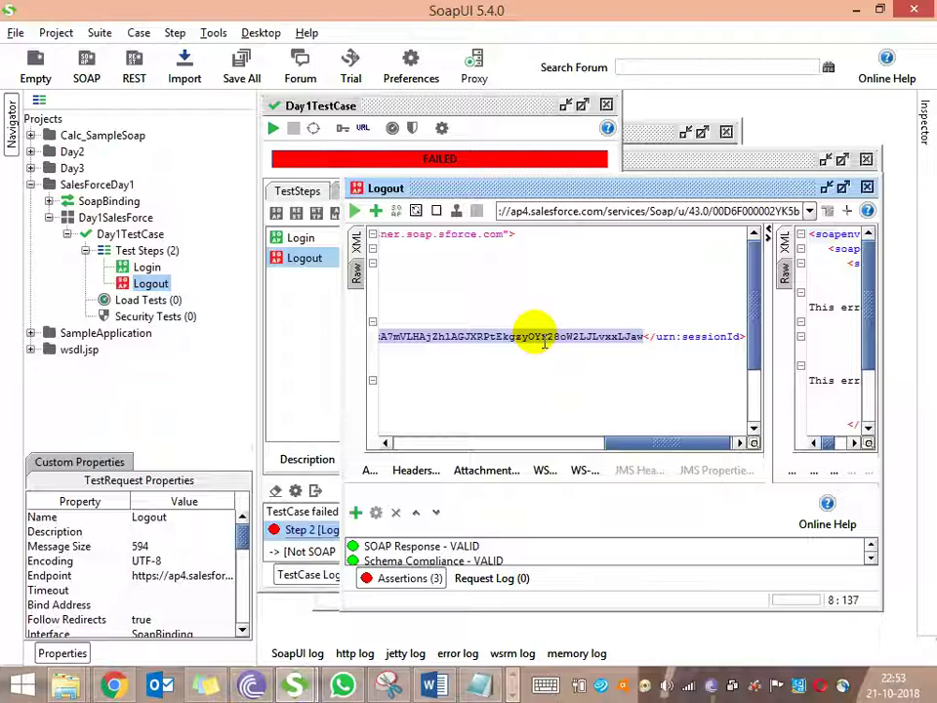
key(Home)
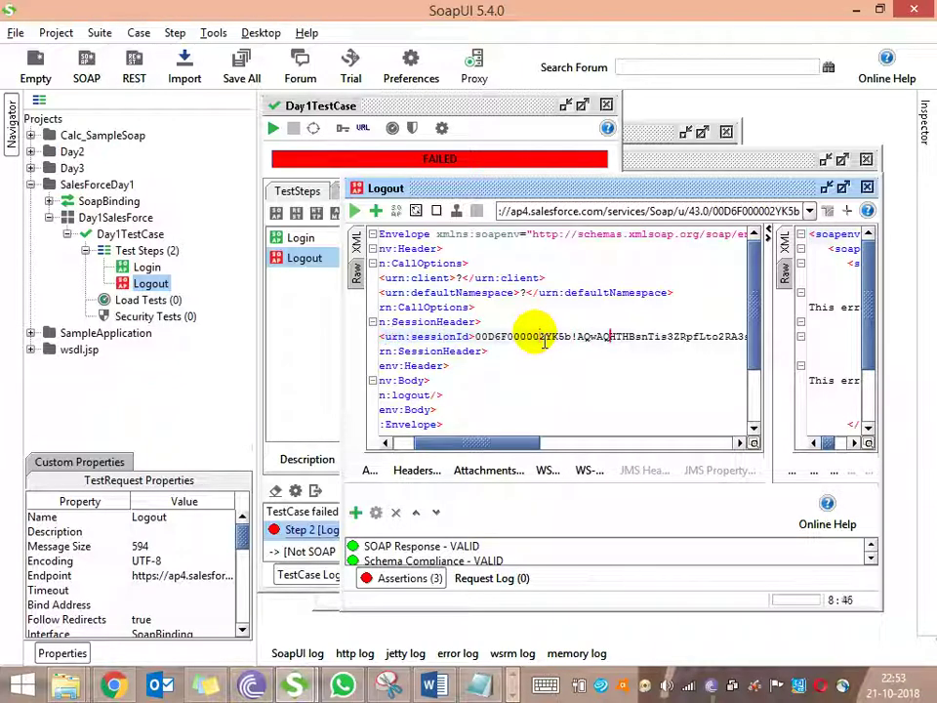
key(Right)
key(Right)
key(Right)
key(Right)
key(Right)
key(Right)
key(Right)
key(Right)
key(Right)
key(Right)
key(Right)
key(Right)
key(Right)
key(Right)
key(Right)
key(Right)
key(Right)
key(Right)
key(Right)
key(Right)
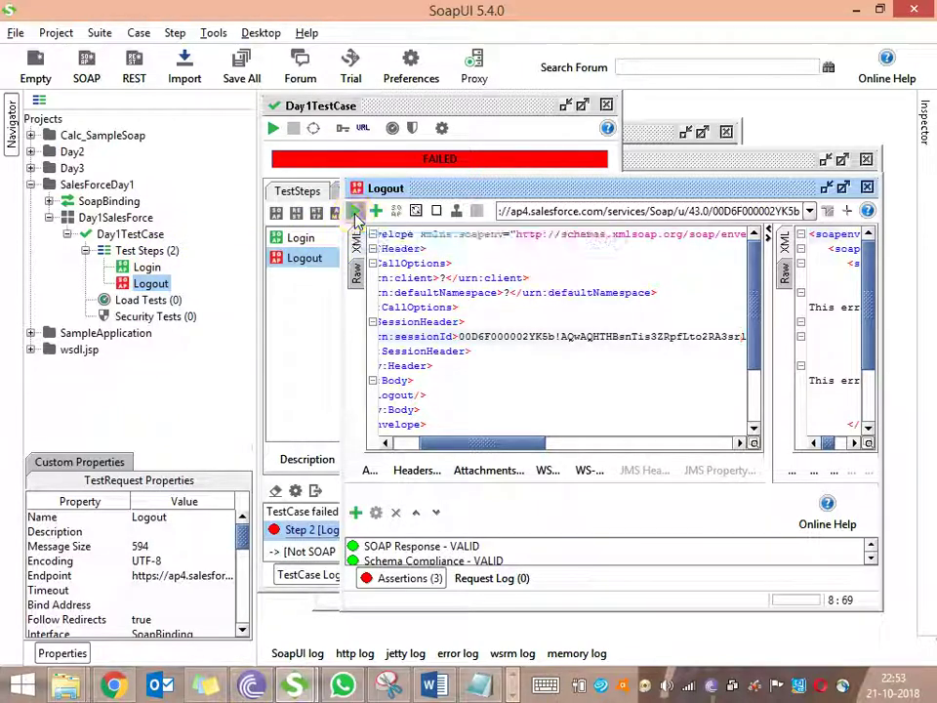
Step: Send the Logout request and review the successful logoutResponse
click(356, 213)
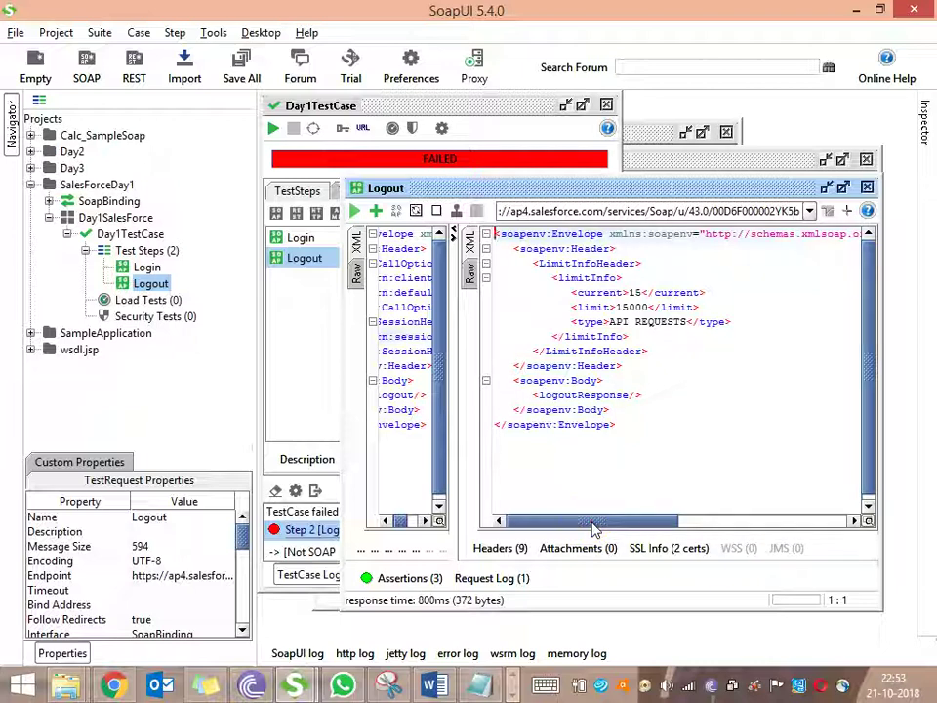
drag(593, 525, 537, 527)
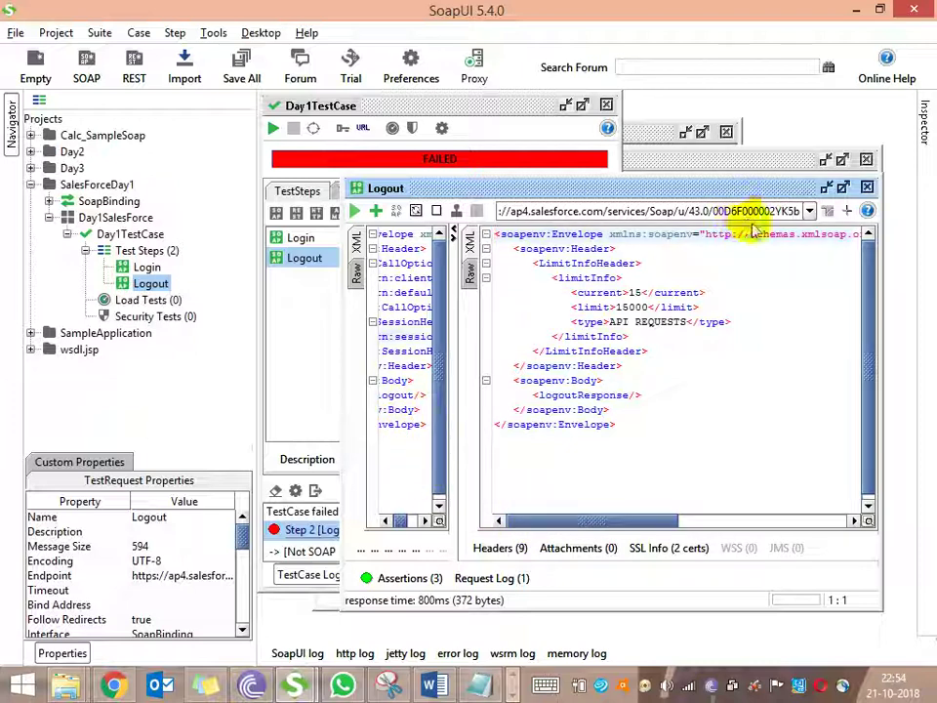
double_click(722, 210)
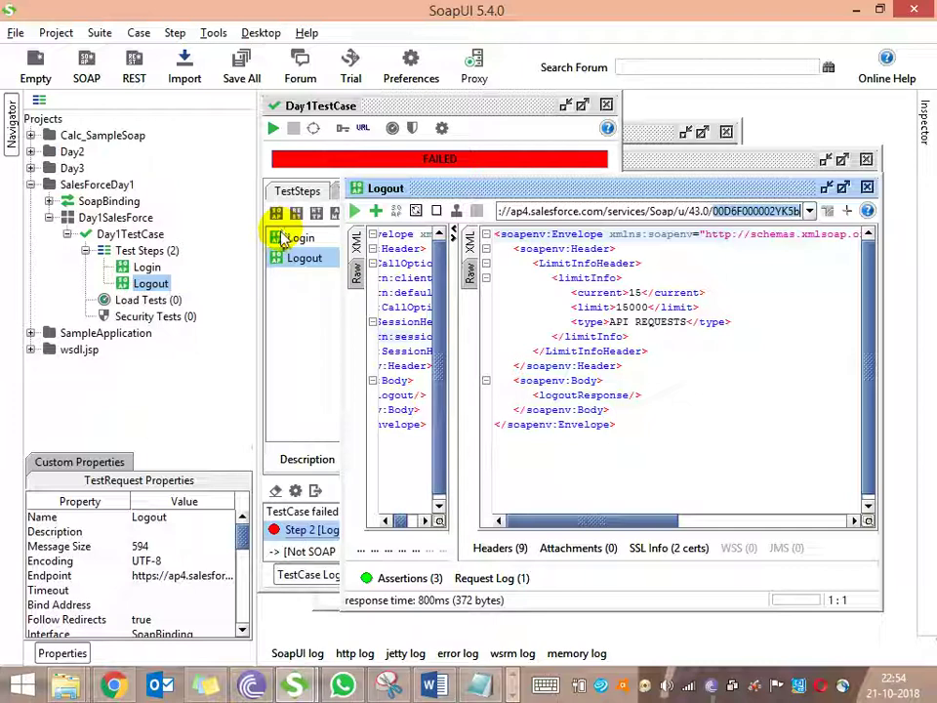
Step: Rerun Day1TestCase and check the failed Logout step's INVALID_SESSION_ID result
click(288, 238)
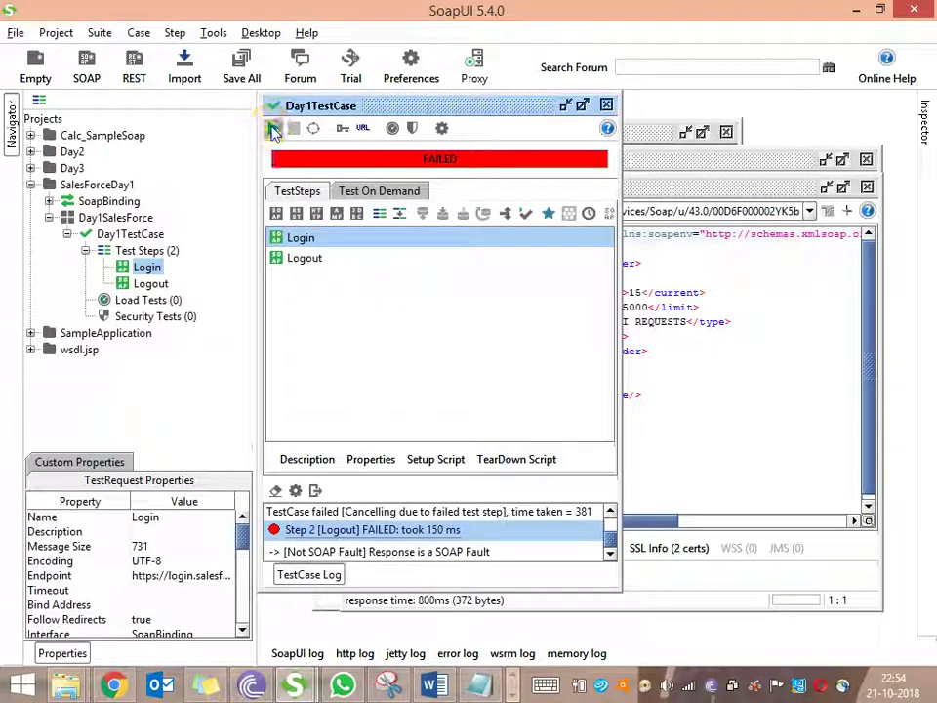
click(274, 130)
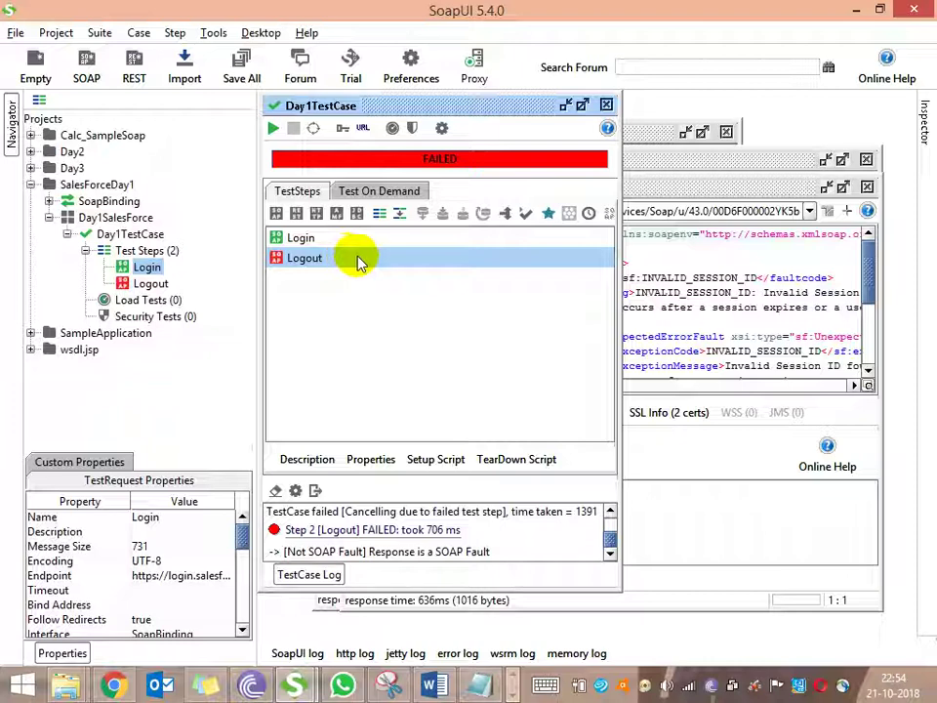
click(690, 320)
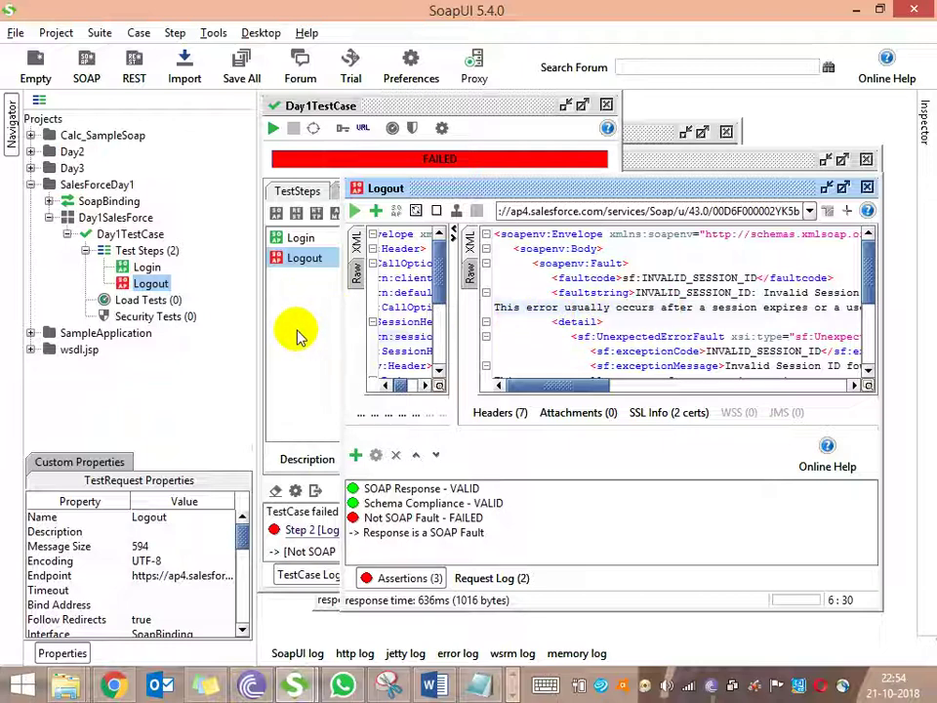
click(299, 335)
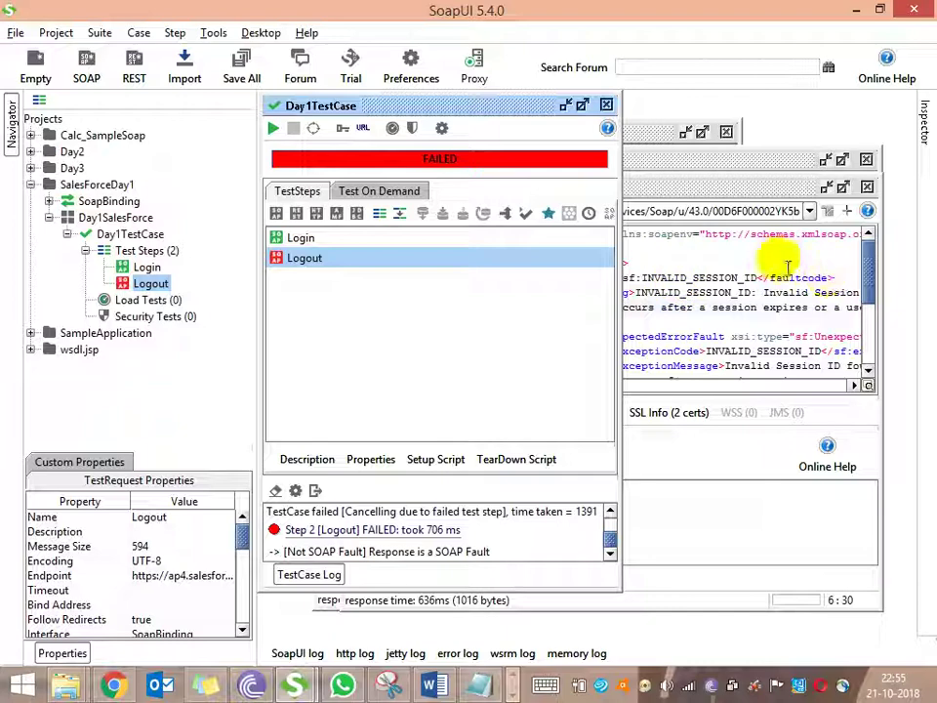
Step: Close the test case, Logout, Login and Message Viewer windows
click(606, 105)
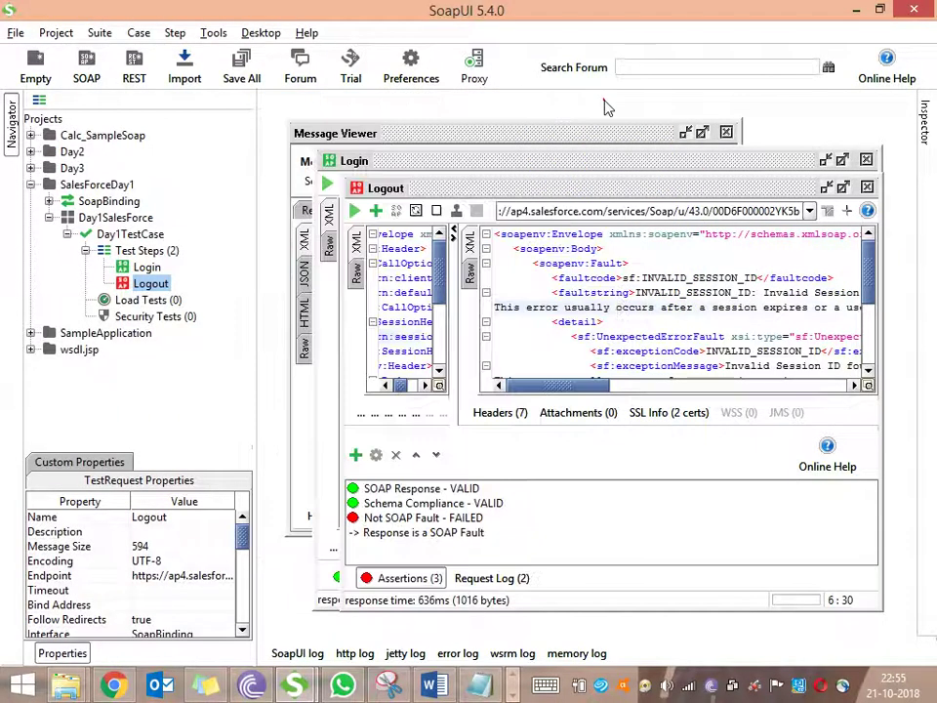
click(867, 187)
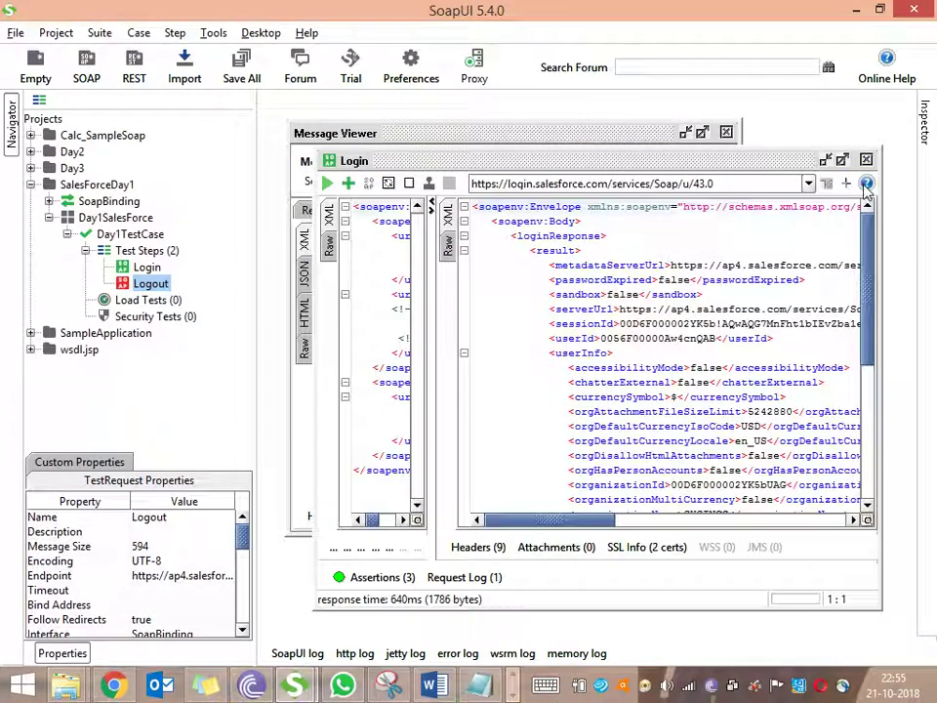
click(866, 160)
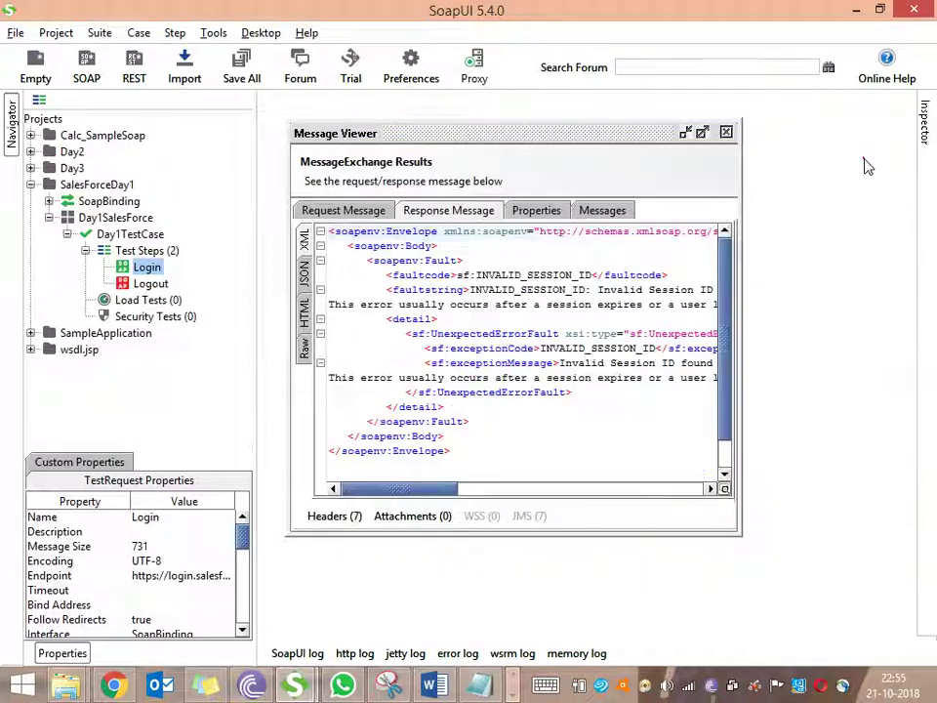
click(725, 132)
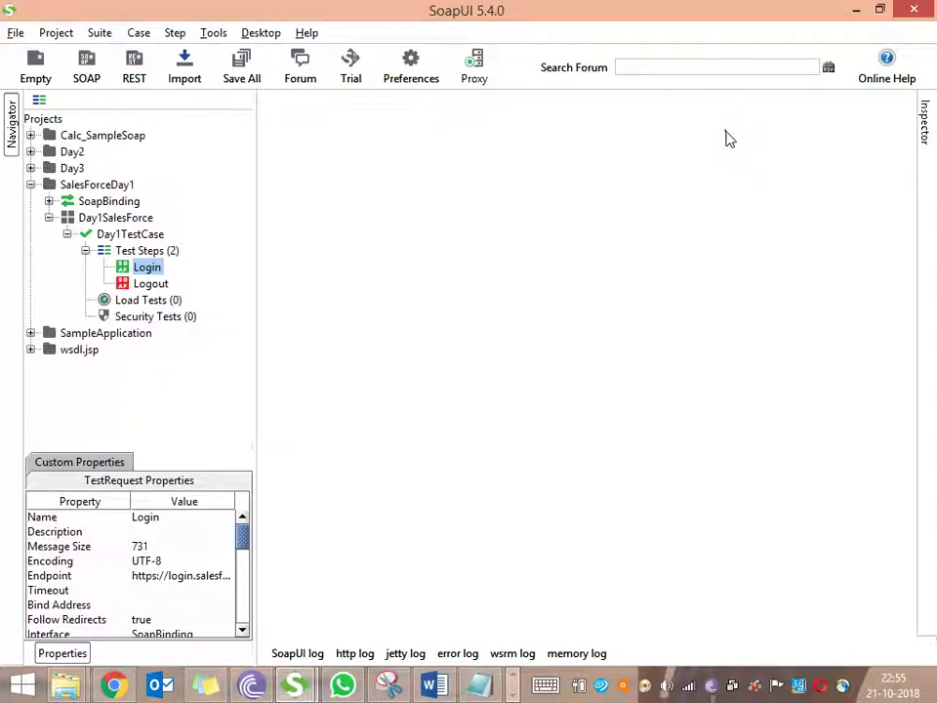
Step: From the Test Steps menu, add a Property Transfer step named 'SessionID Transfer from Login to Logout'
click(134, 252)
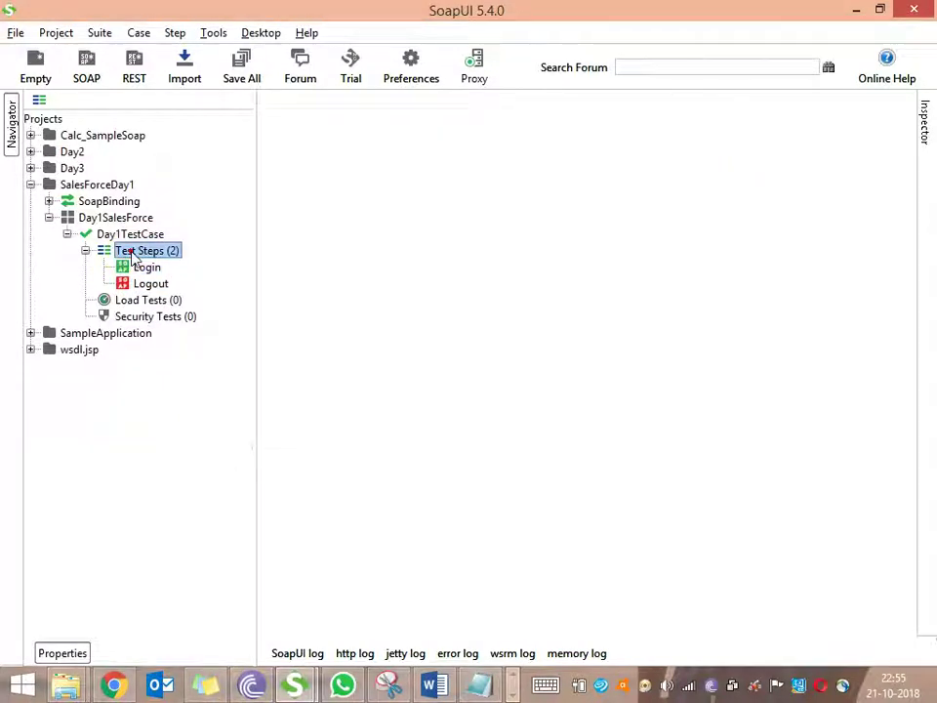
right_click(132, 251)
mouse_move(158, 286)
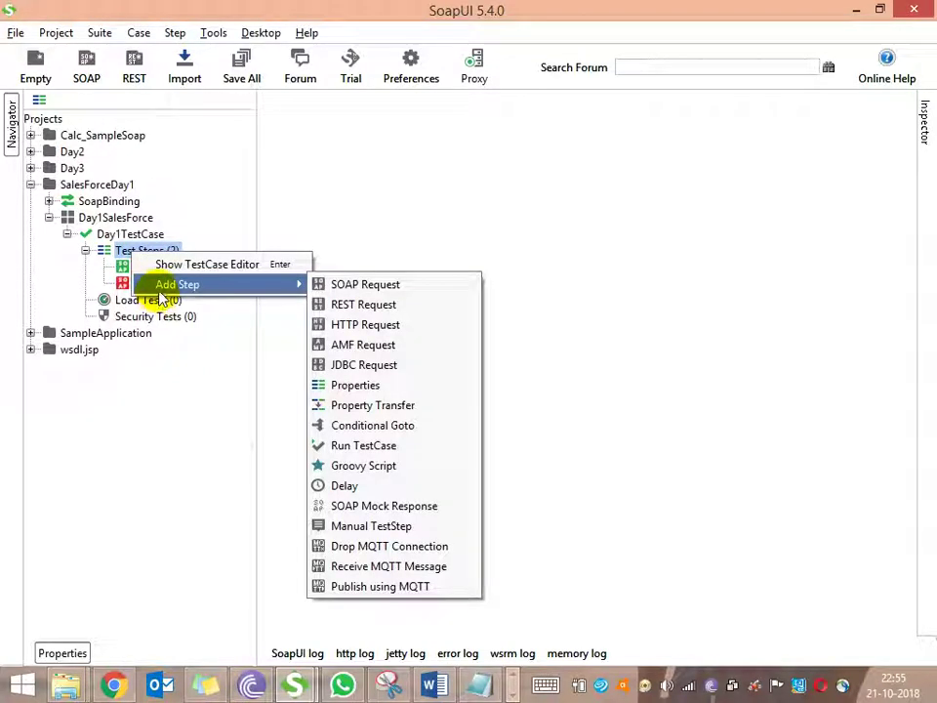
click(357, 414)
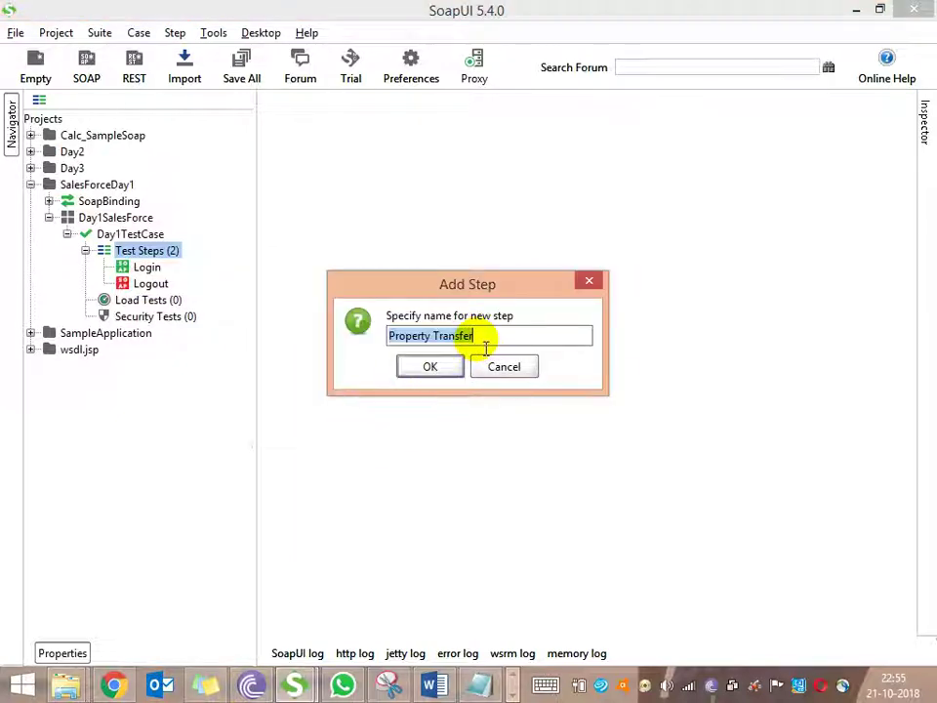
click(485, 335)
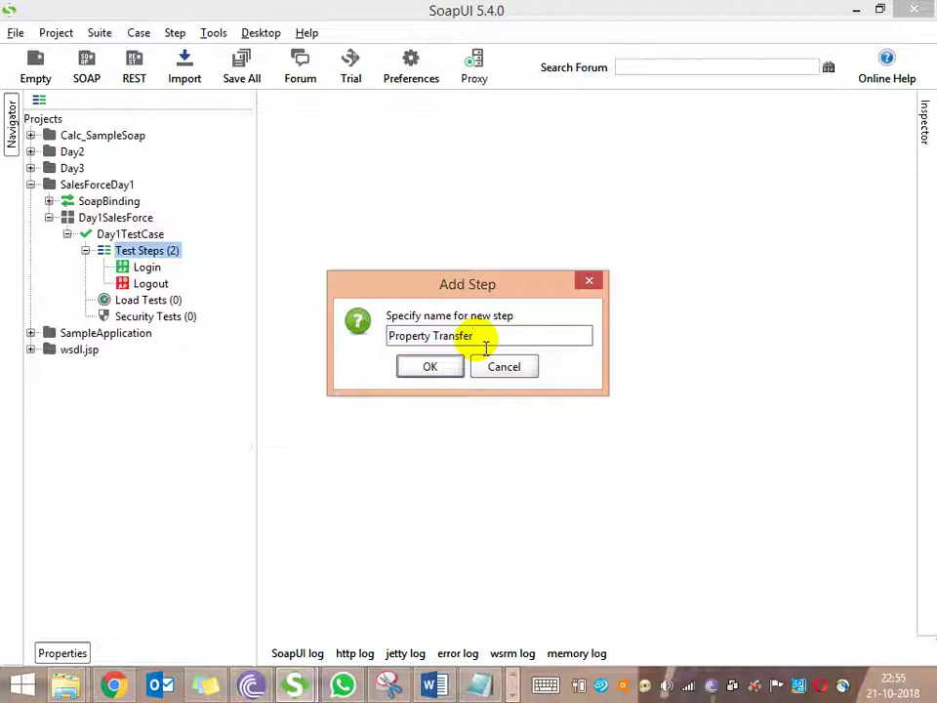
key(shift+Right)
key(shift+Right)
key(shift+Right)
key(shift+Right)
key(shift+Right)
key(shift+Right)
key(BackSpace)
text(S)
text(ession)
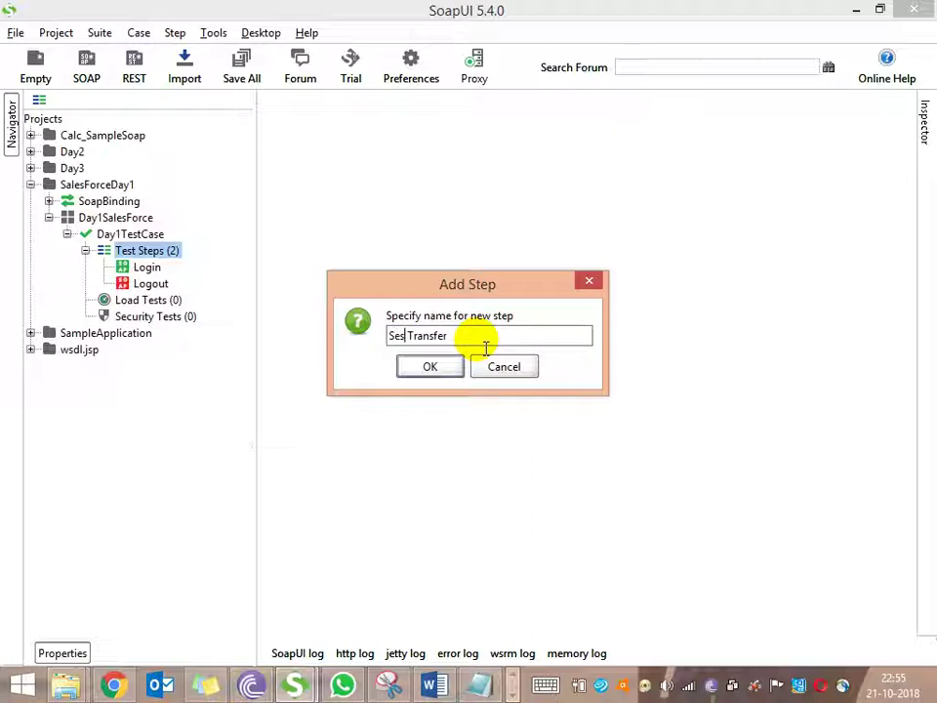
text(ID)
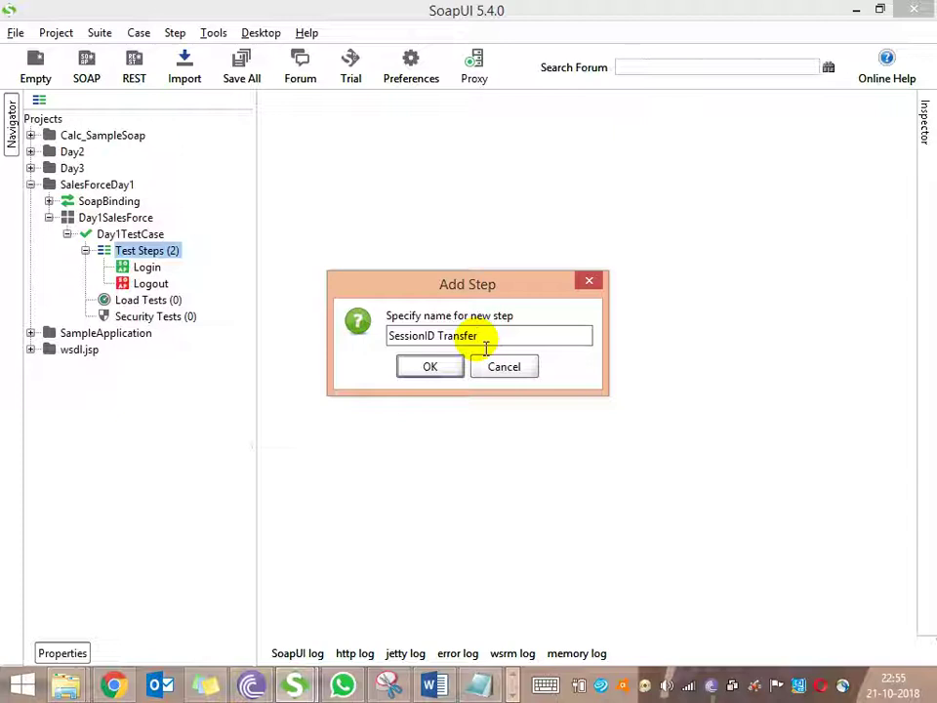
text( Transfer from Login to Logout)
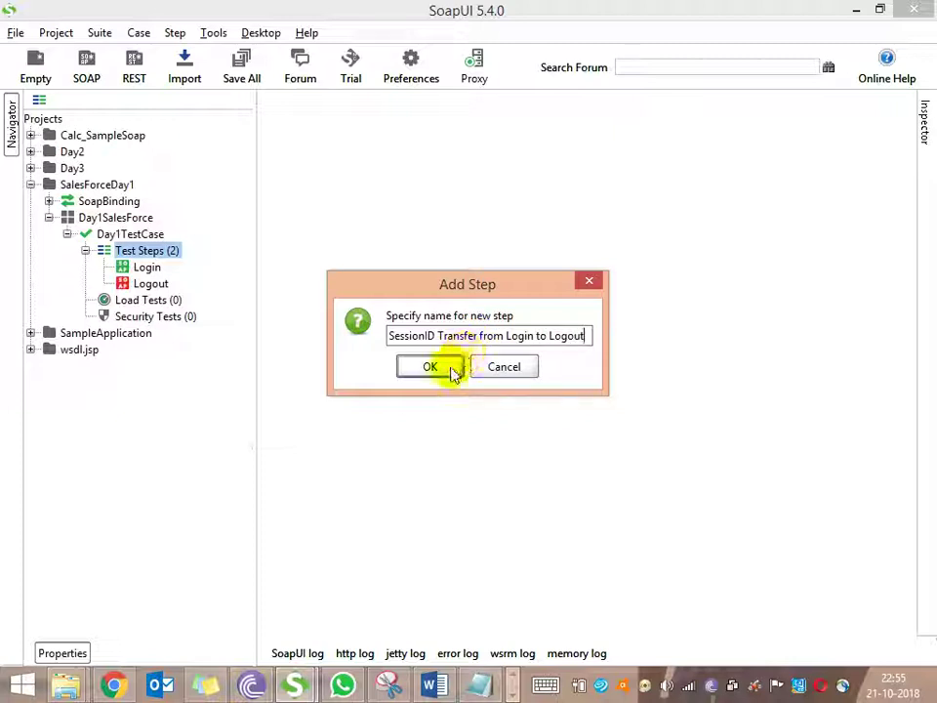
click(444, 371)
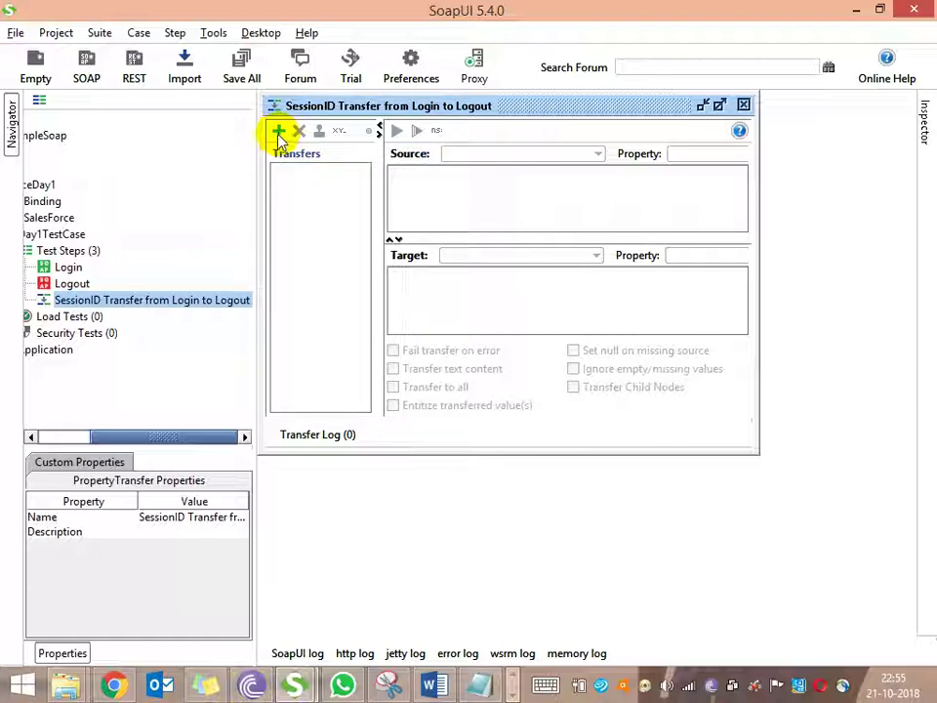
Step: Add a new value transfer named 'sessionID' with the + Add Transfer button
click(279, 133)
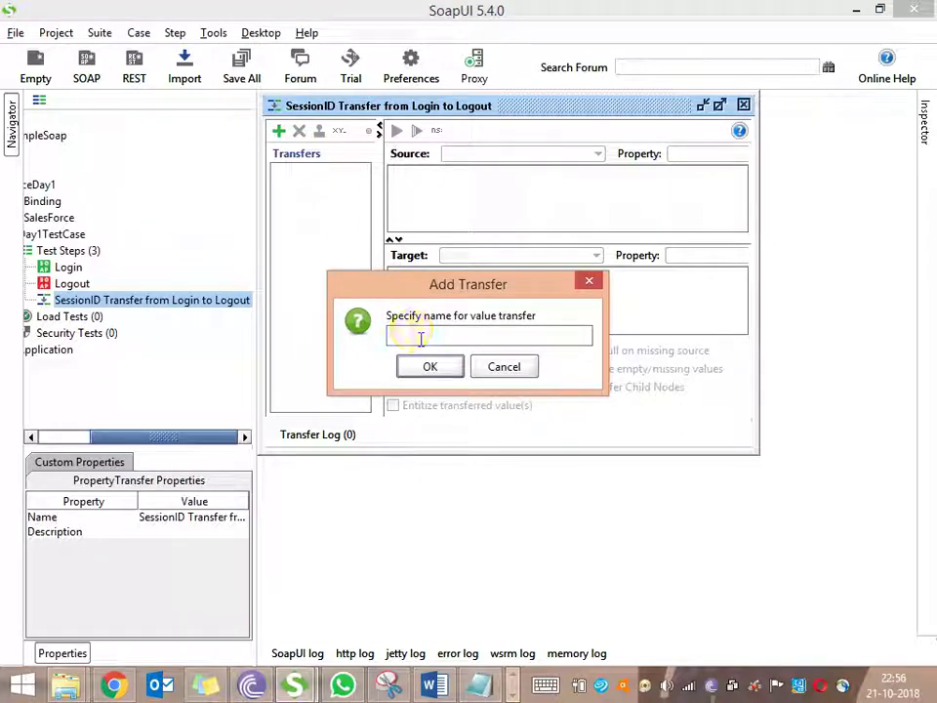
text(S)
click(420, 337)
text(essionID)
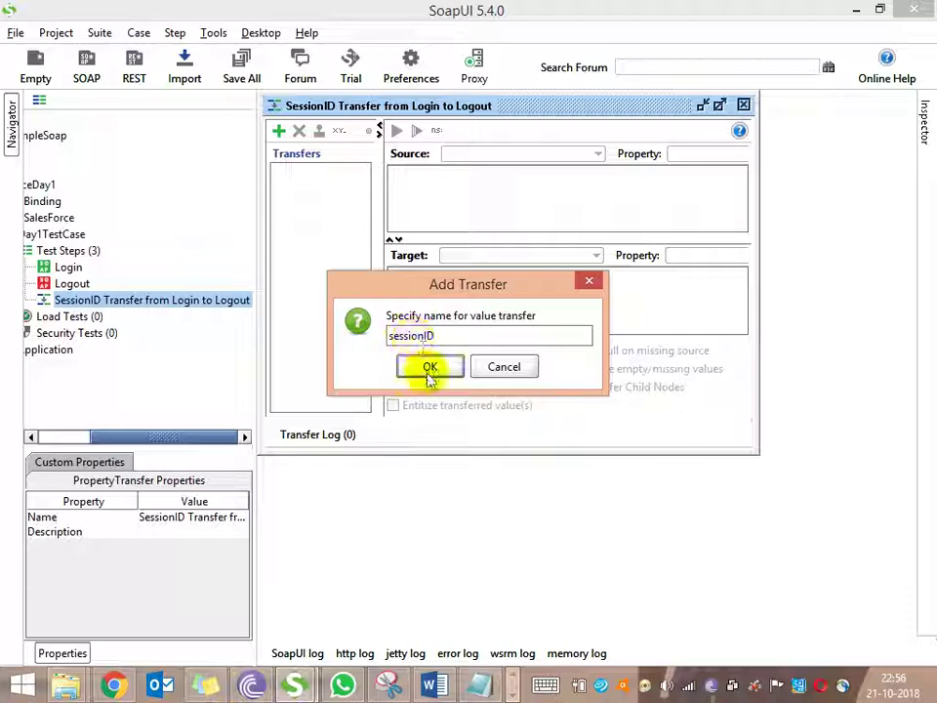
click(426, 372)
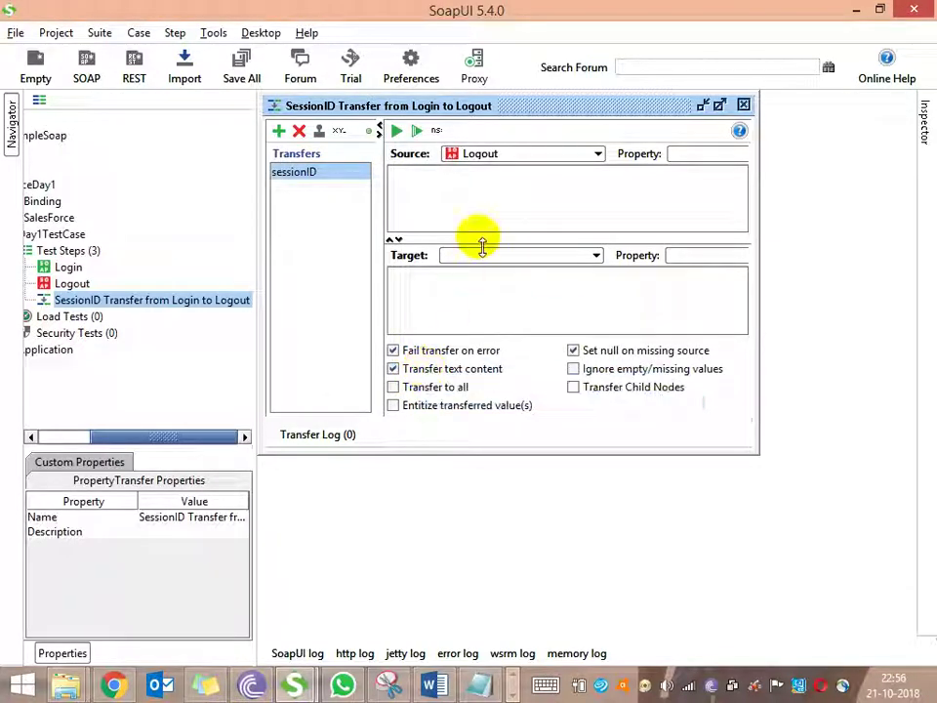
Step: Set the transfer source to the Login step's Response property, keeping XPath as path language
click(476, 162)
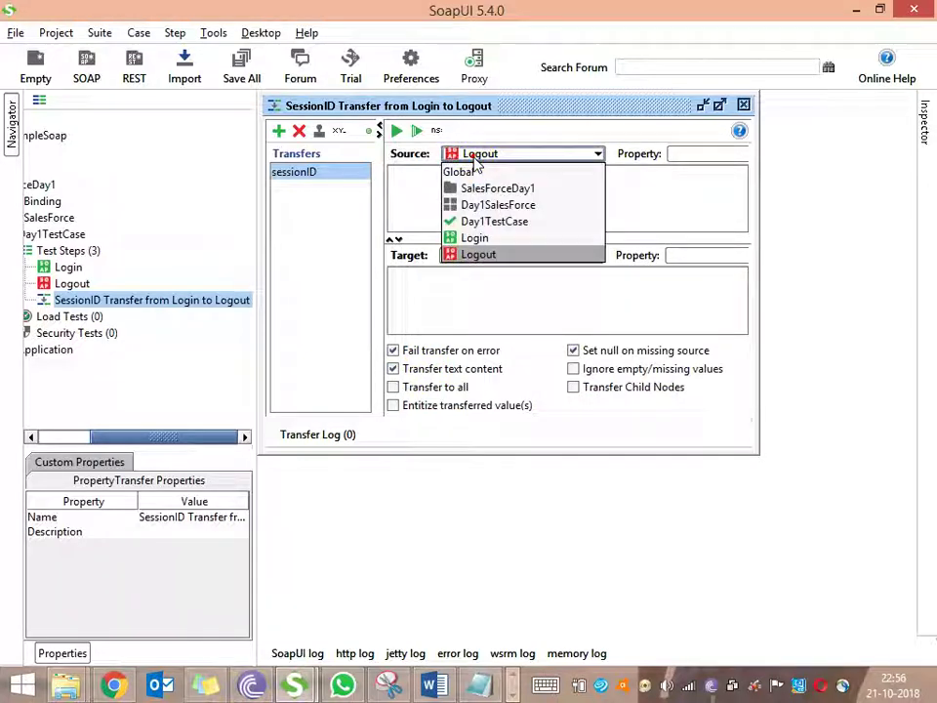
click(480, 239)
click(689, 156)
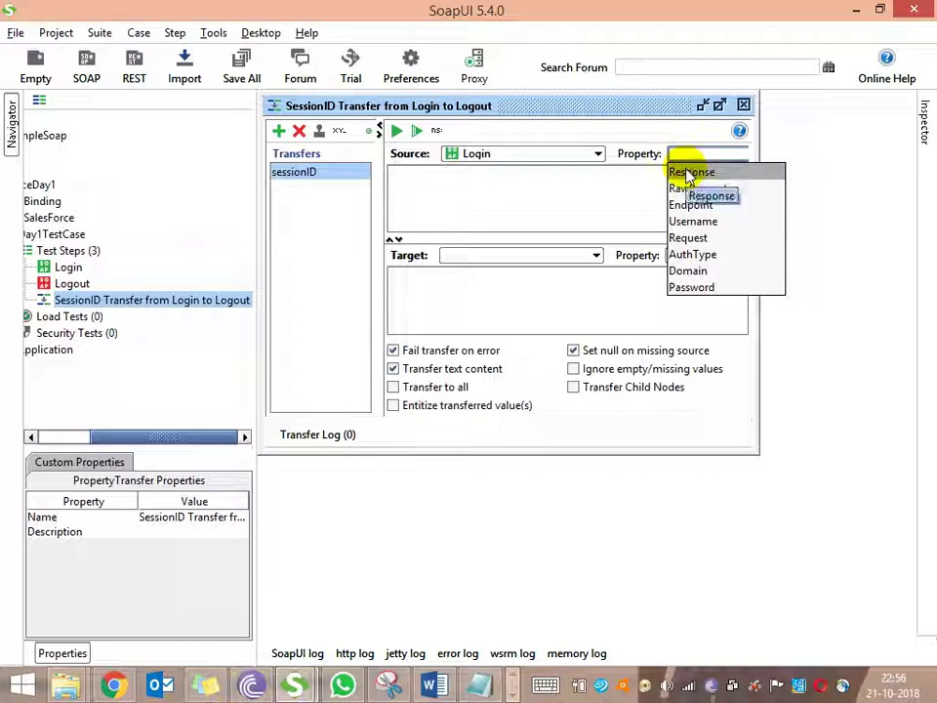
click(685, 172)
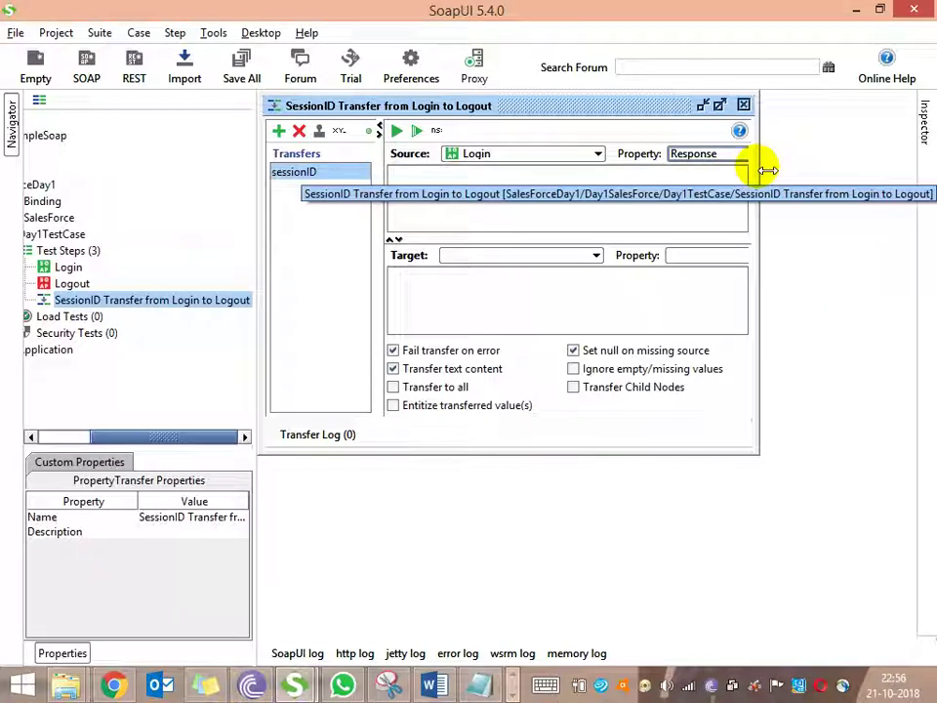
drag(765, 167, 921, 157)
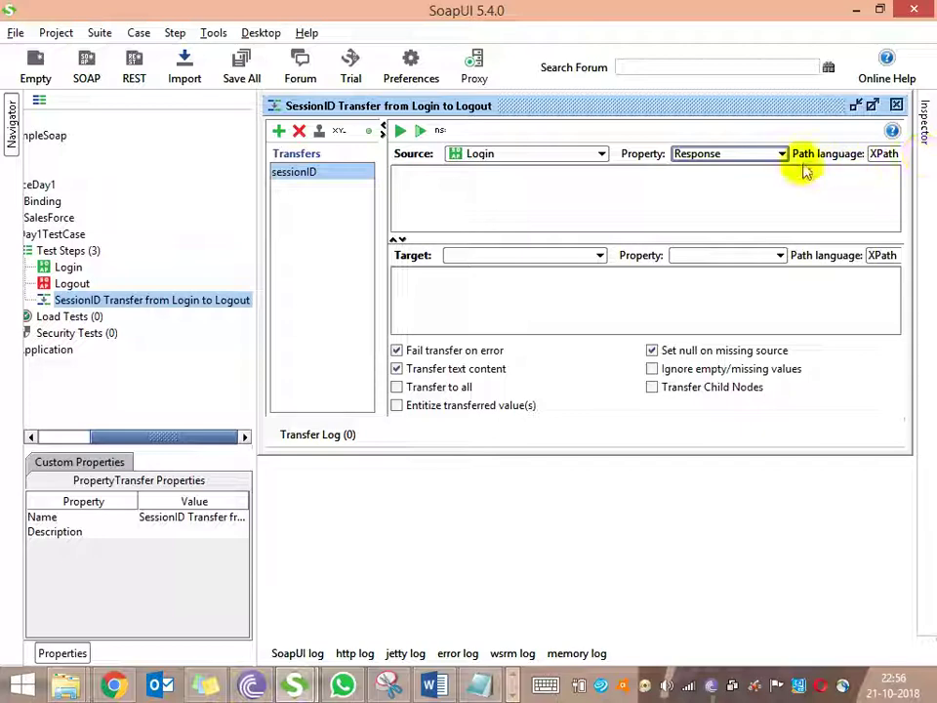
click(876, 153)
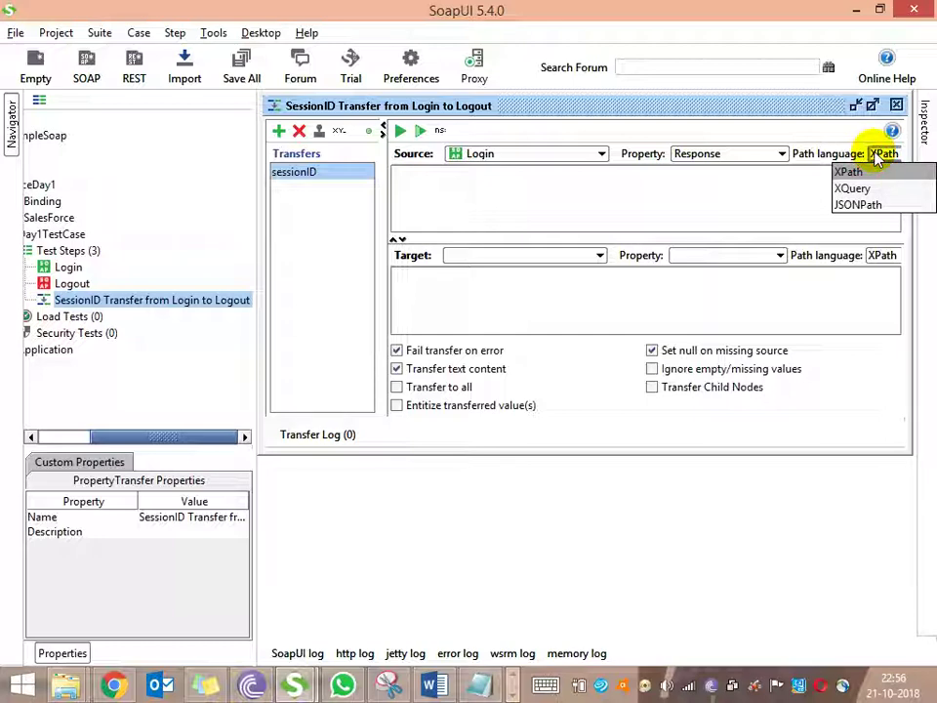
click(876, 158)
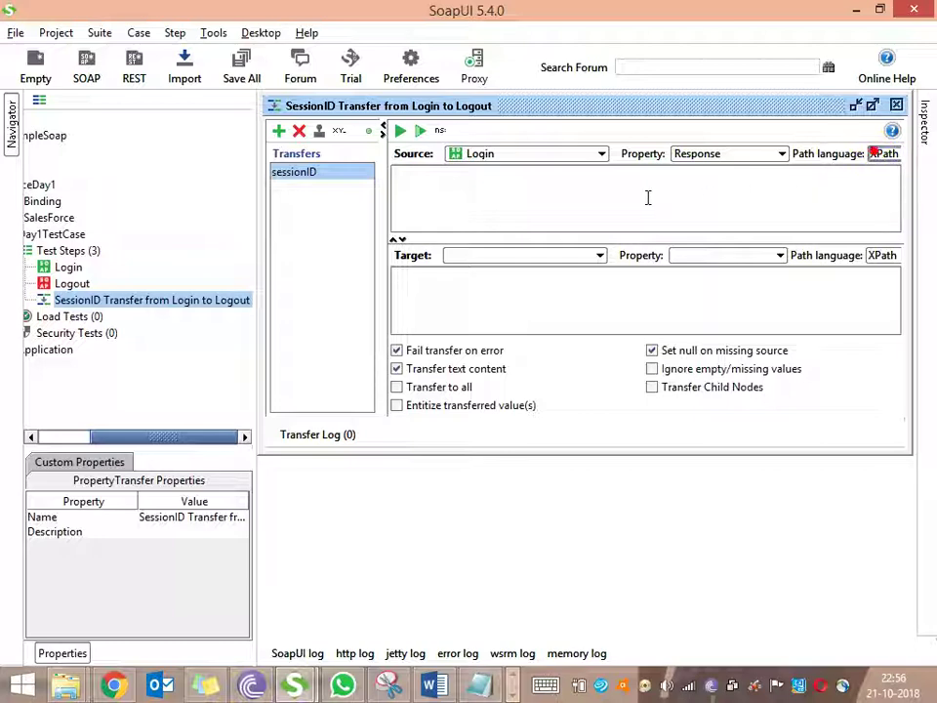
Step: Enter //*:sessionId as the source XPath, copying sessionId from the Login response
click(455, 184)
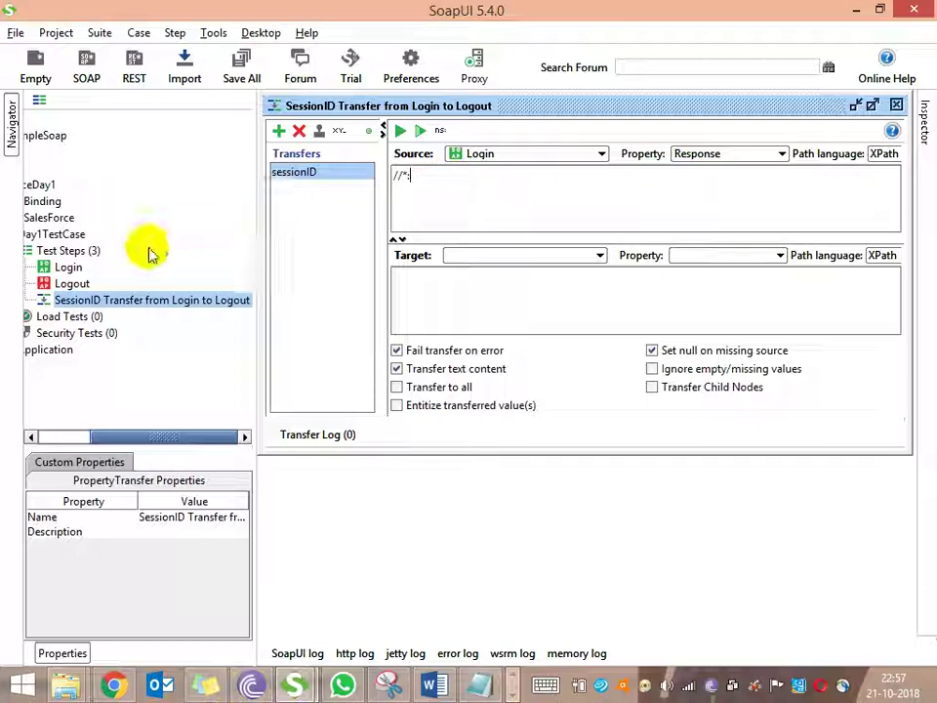
double_click(68, 269)
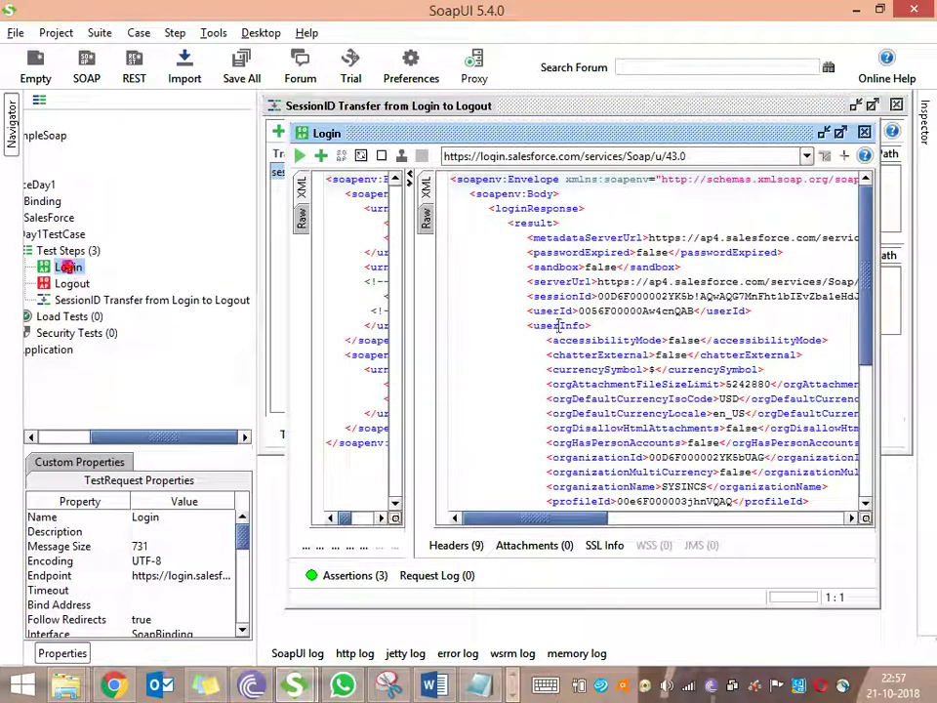
double_click(564, 296)
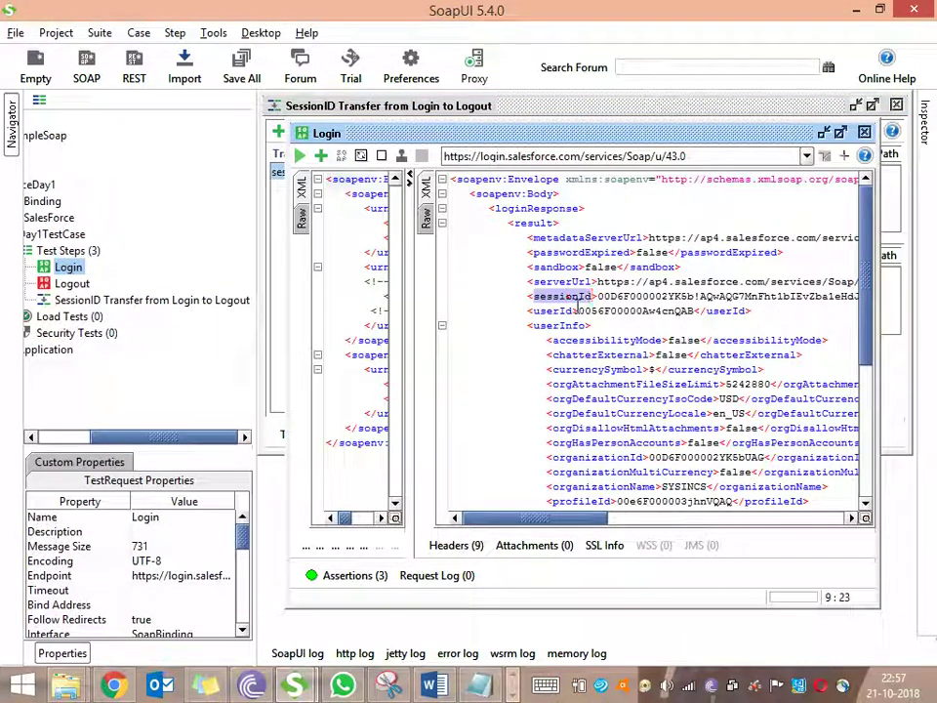
double_click(163, 303)
click(445, 188)
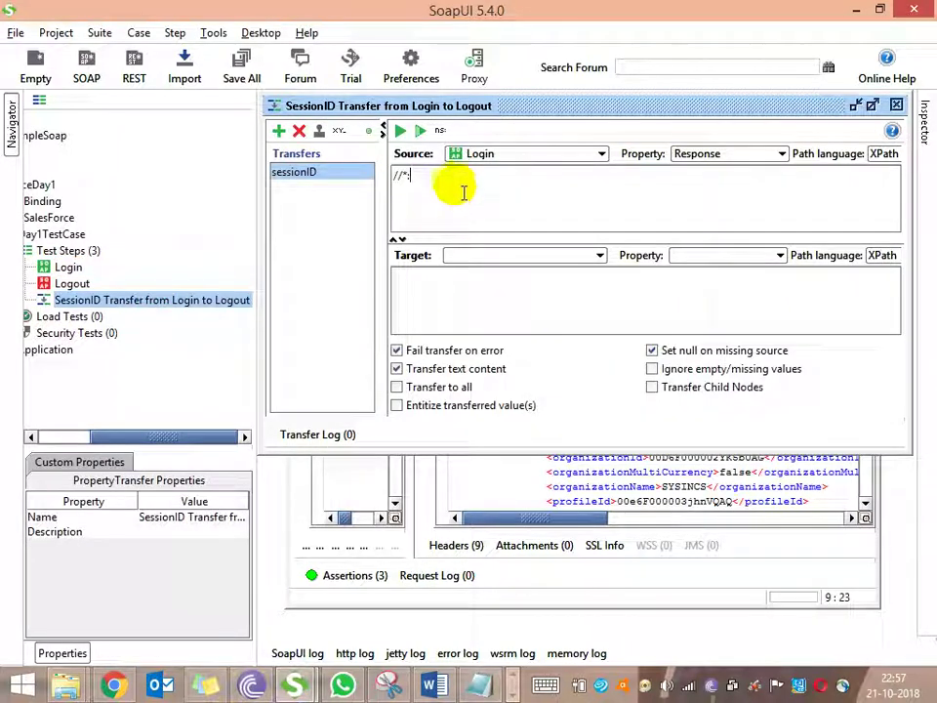
text(sessionId)
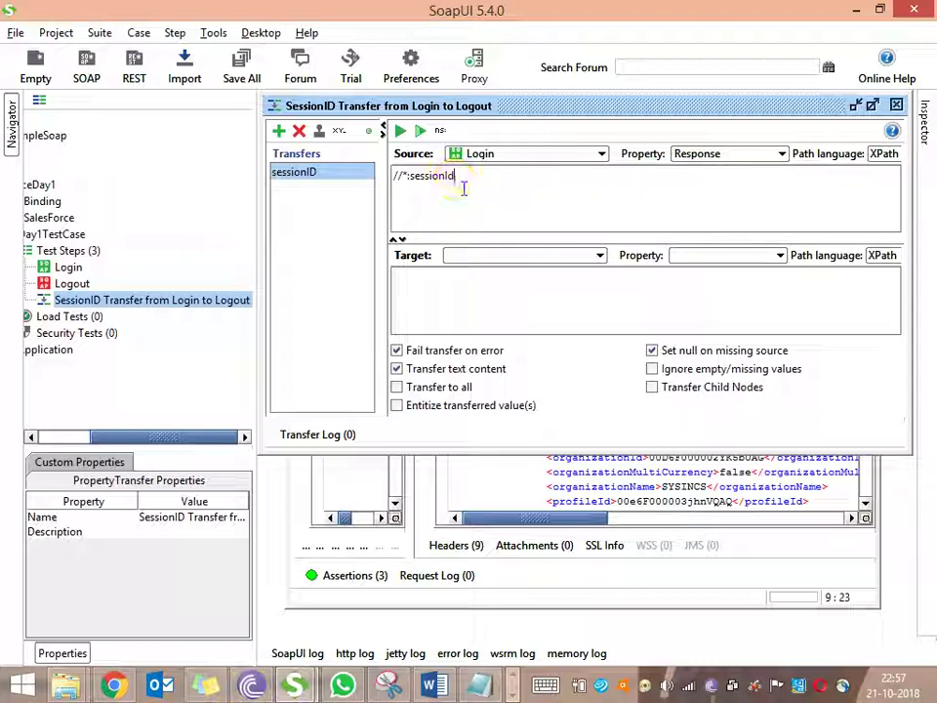
drag(465, 185, 401, 189)
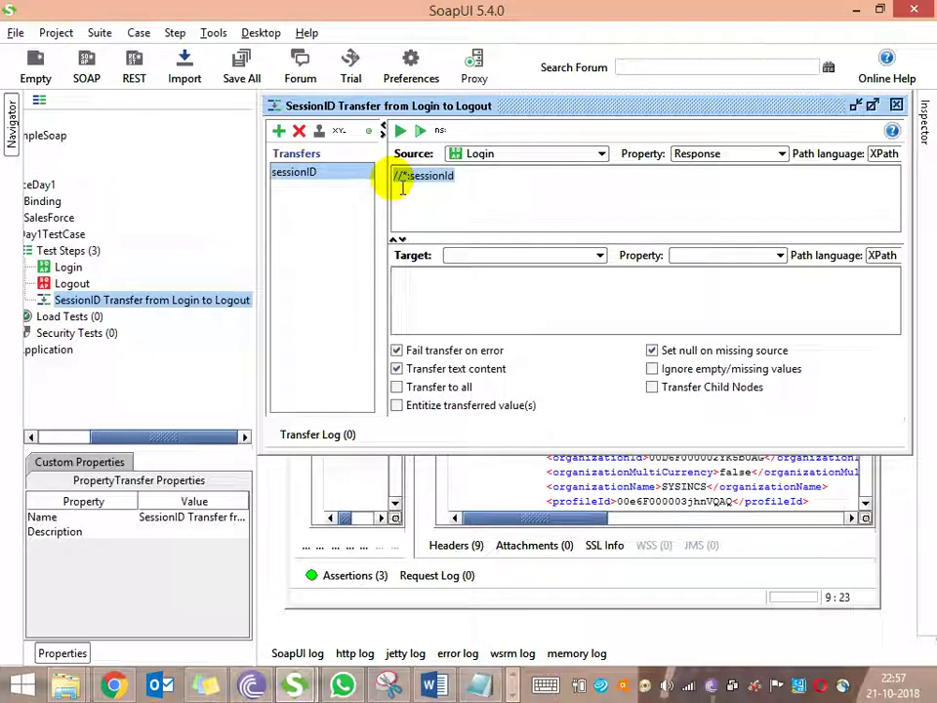
click(507, 227)
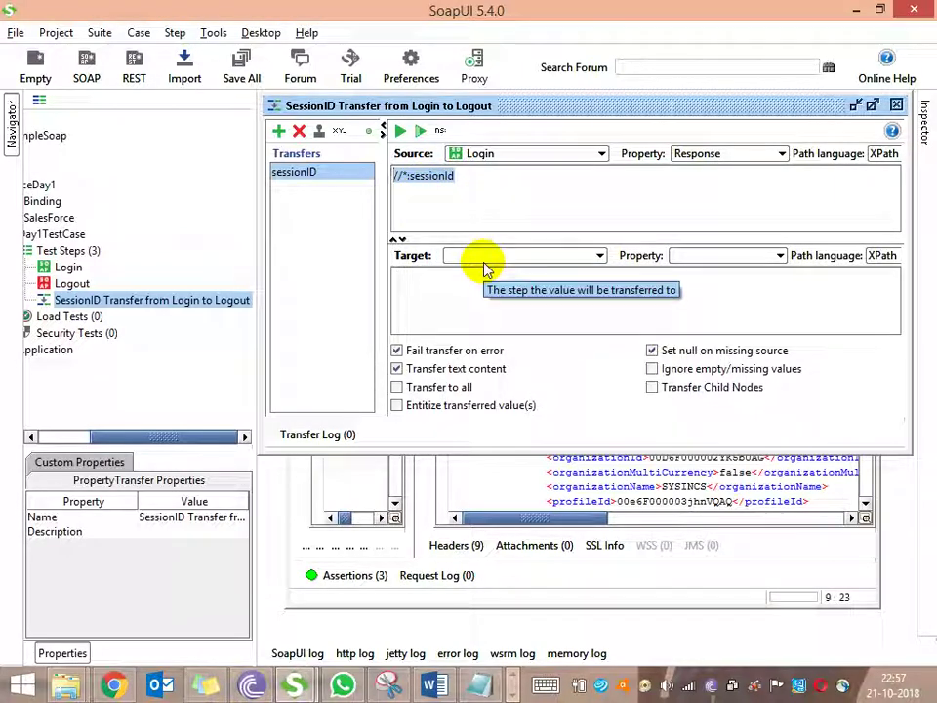
Step: Target the Logout step's Request and reuse //*:sessionId as the target XPath
click(485, 266)
click(493, 358)
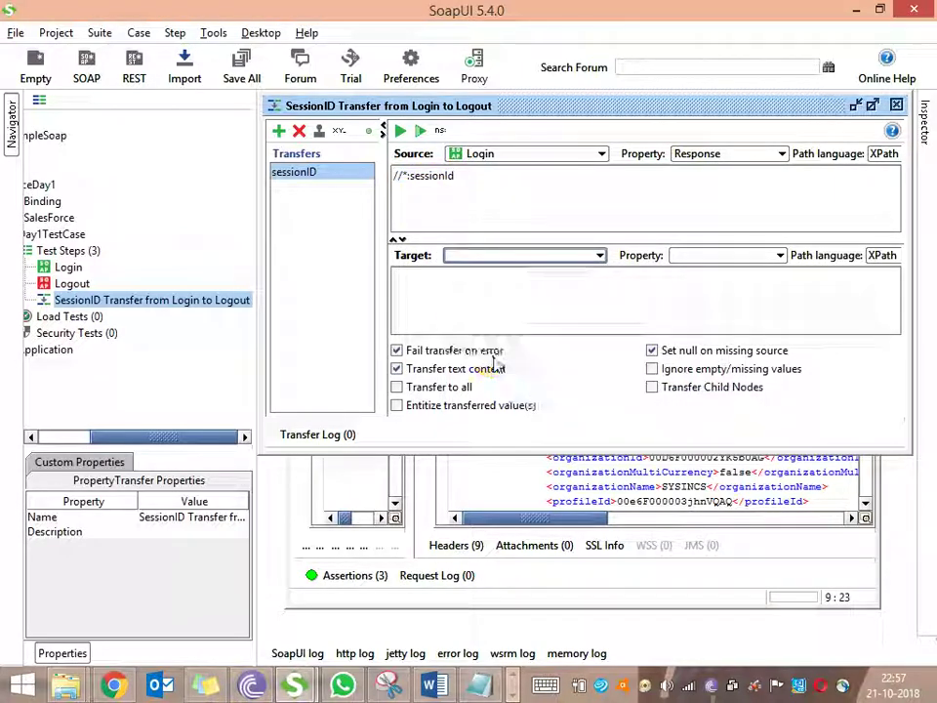
click(694, 260)
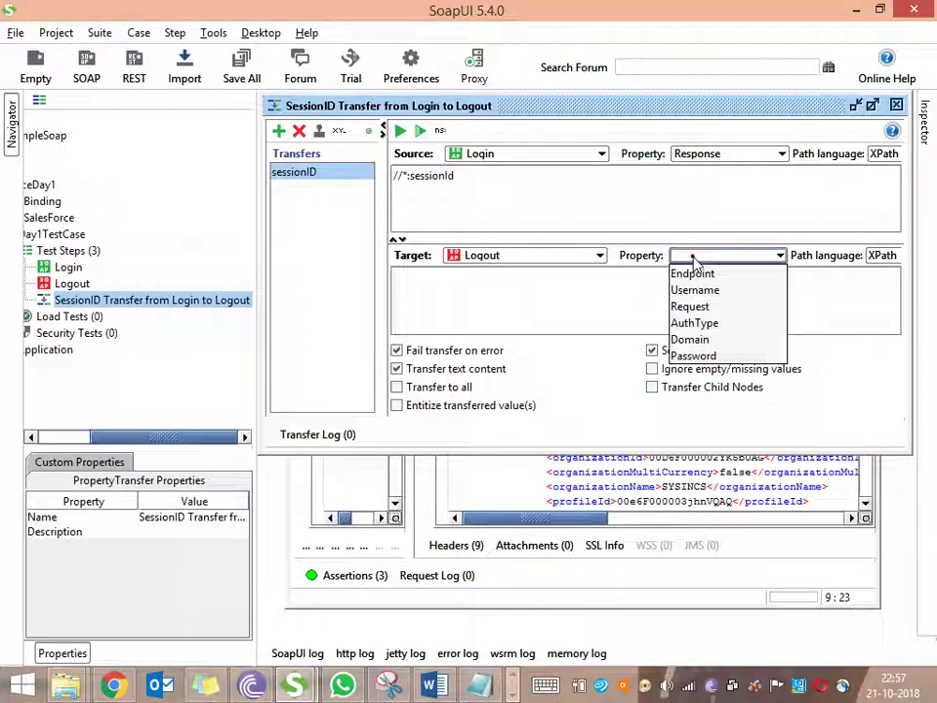
click(699, 307)
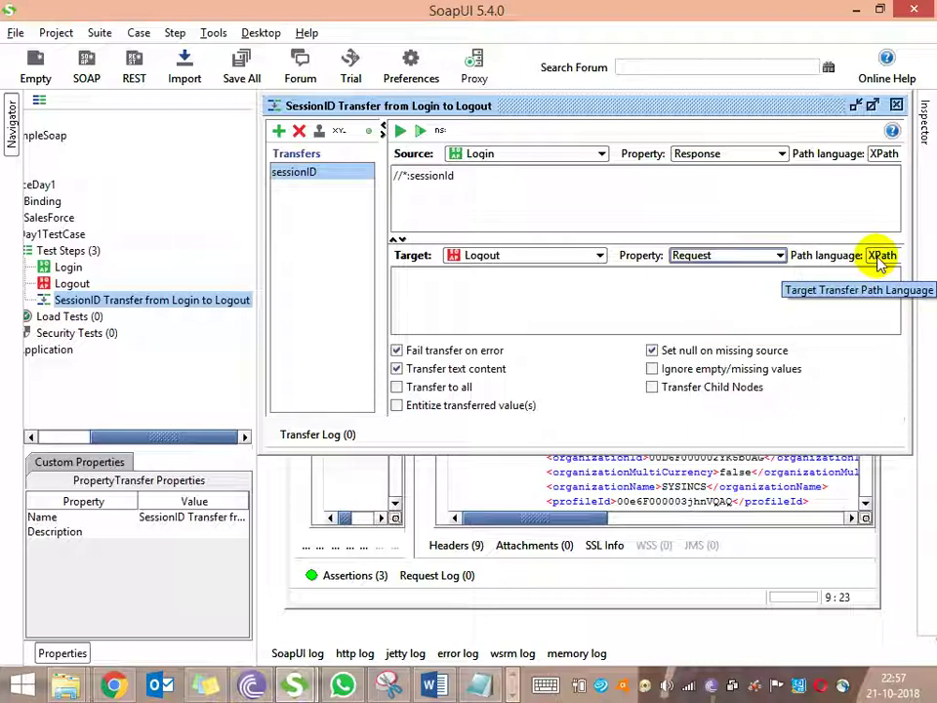
click(462, 196)
drag(458, 186, 399, 177)
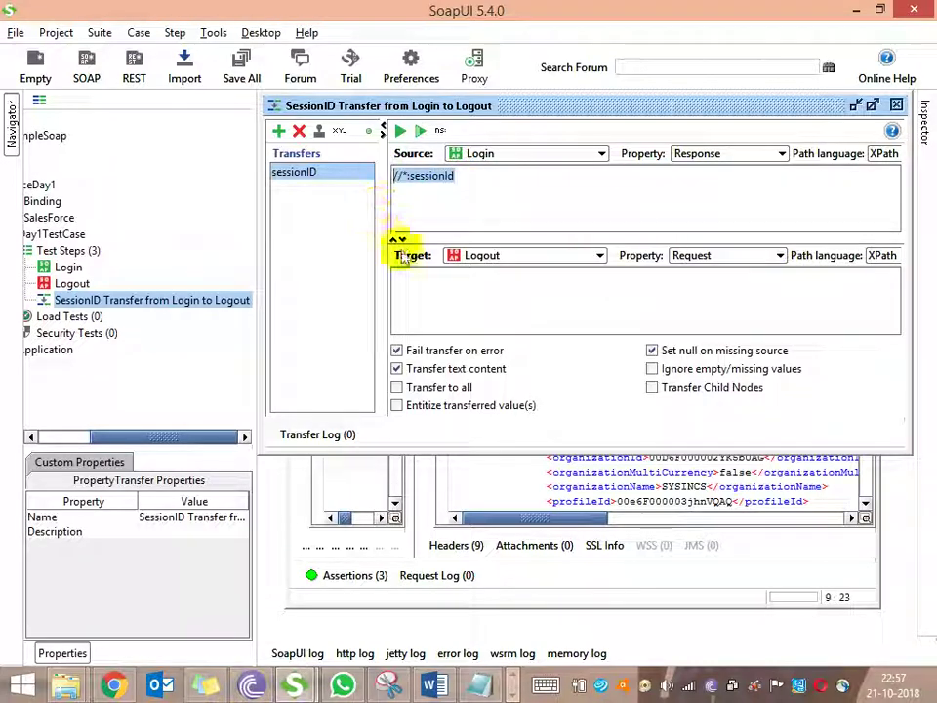
click(418, 281)
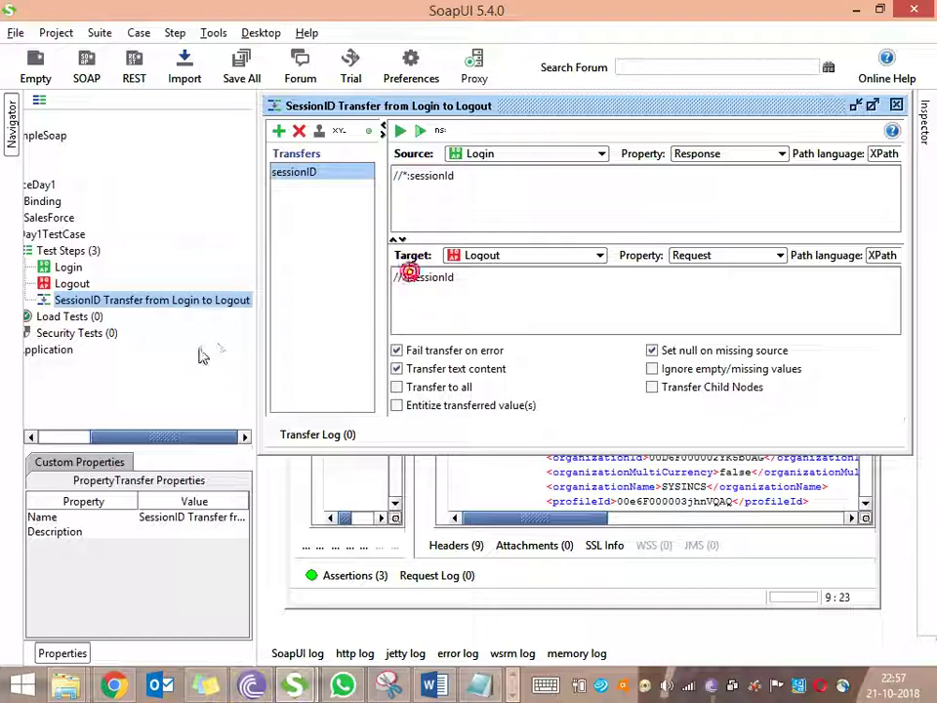
click(78, 285)
double_click(78, 284)
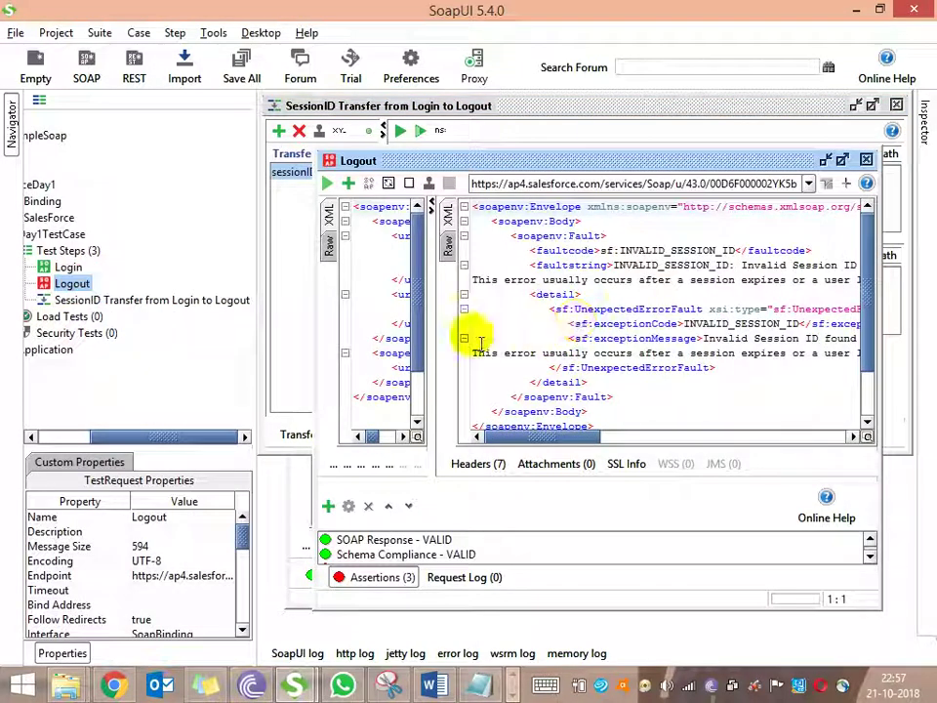
click(381, 309)
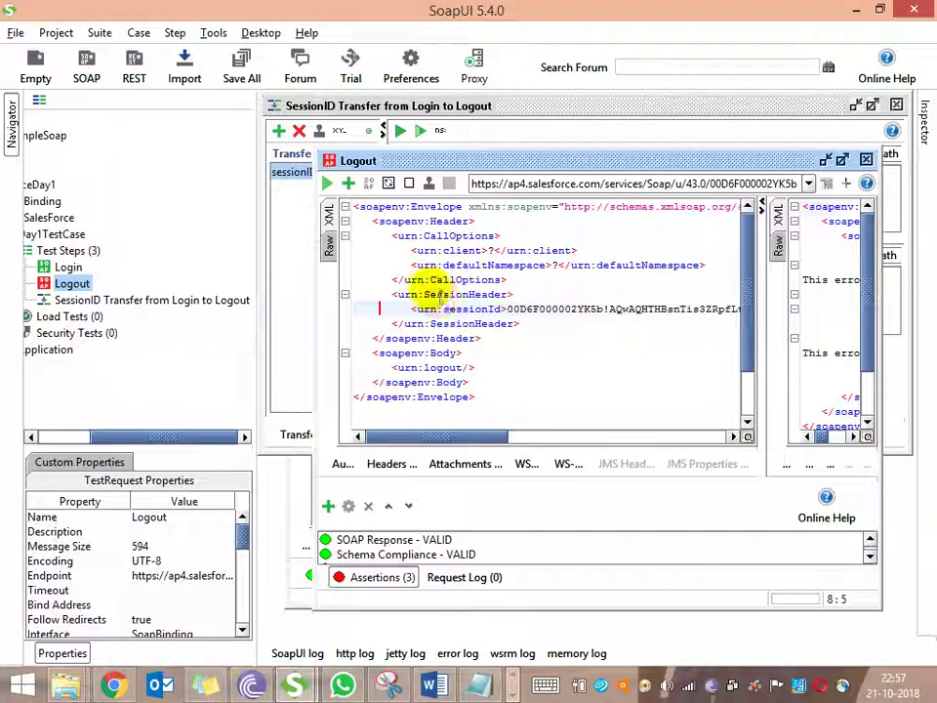
double_click(469, 309)
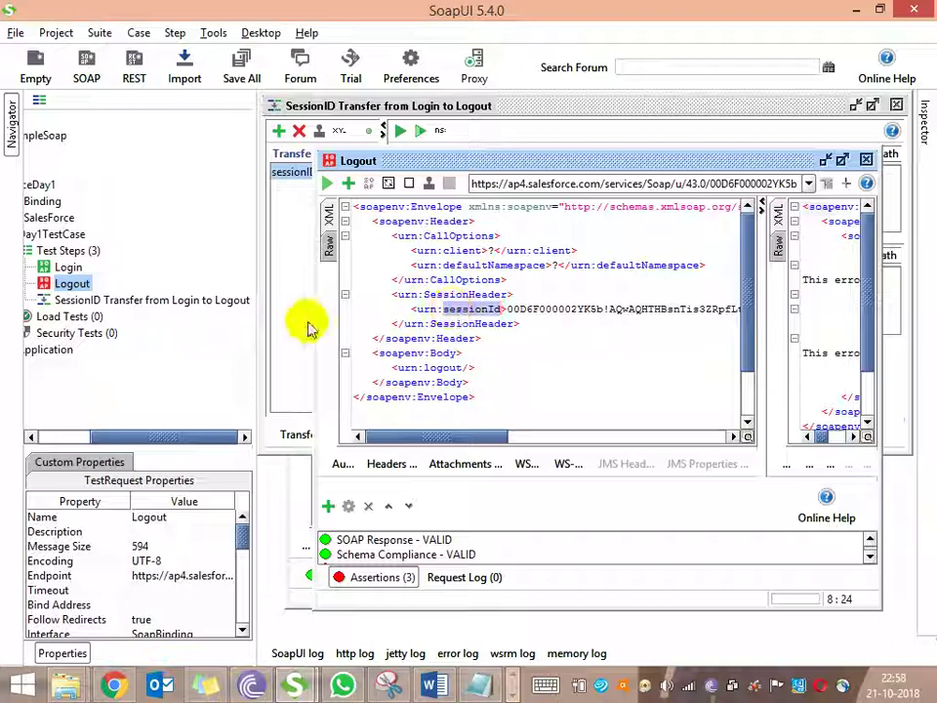
double_click(119, 299)
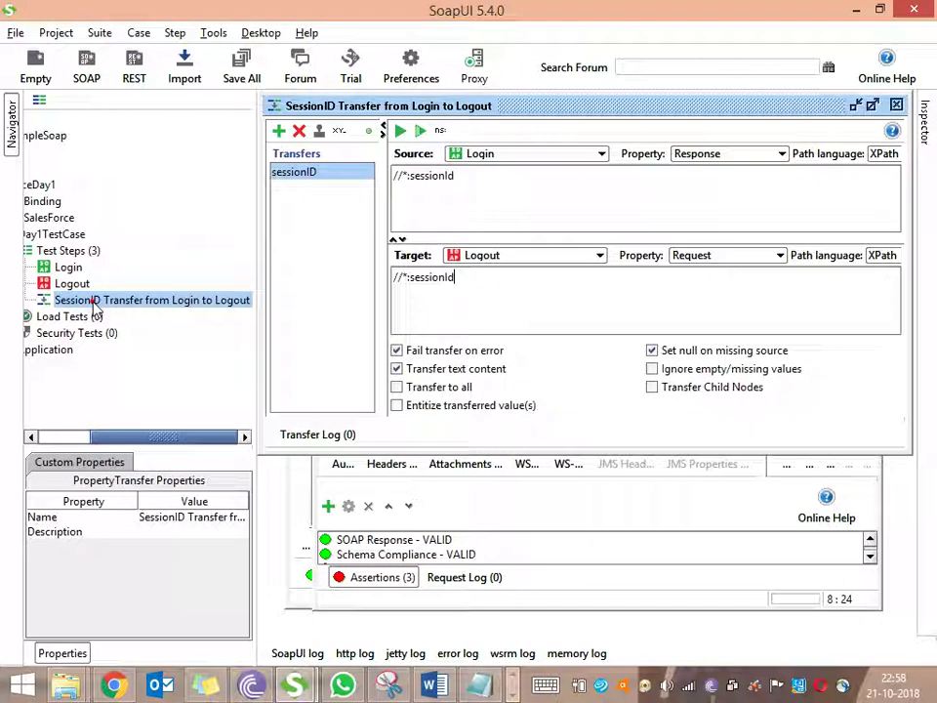
double_click(447, 282)
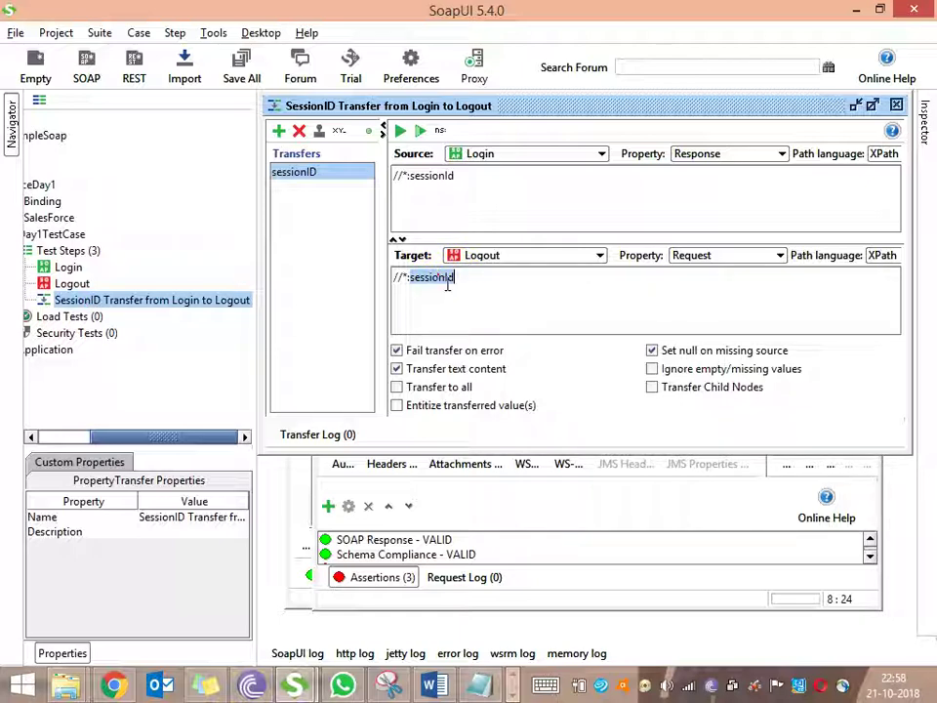
key(Right)
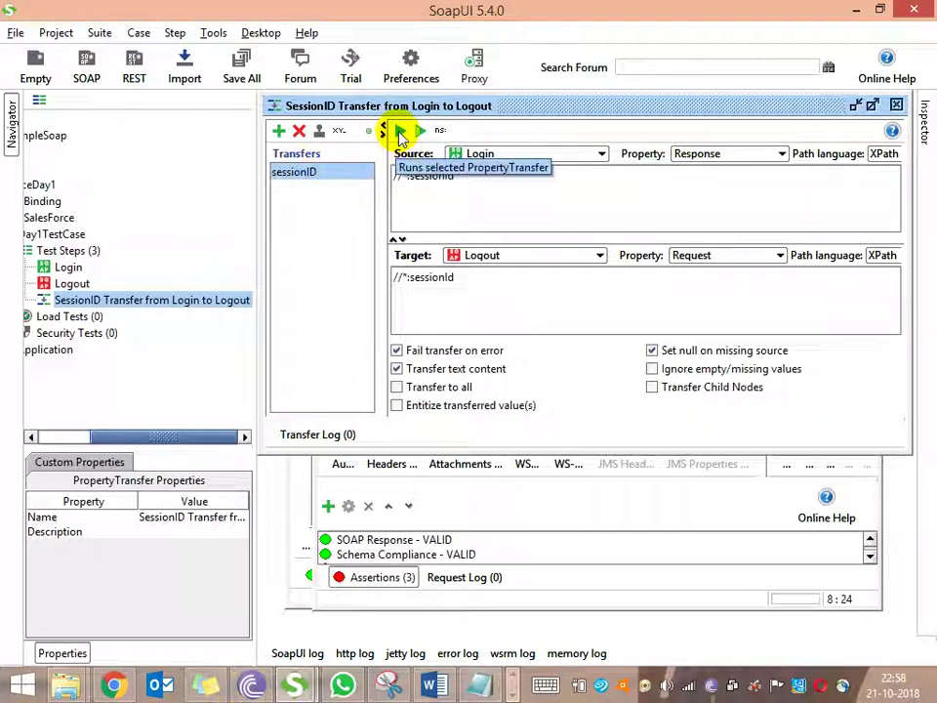
Step: Run the sessionID transfer and inspect its single entry in the Transfer Log (1)
click(400, 133)
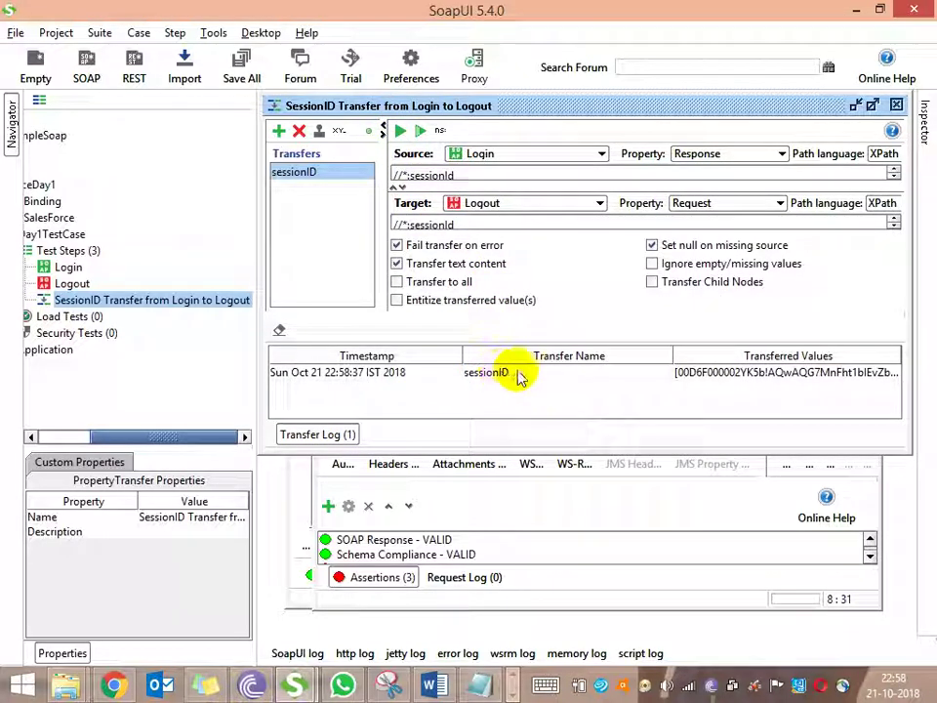
click(749, 374)
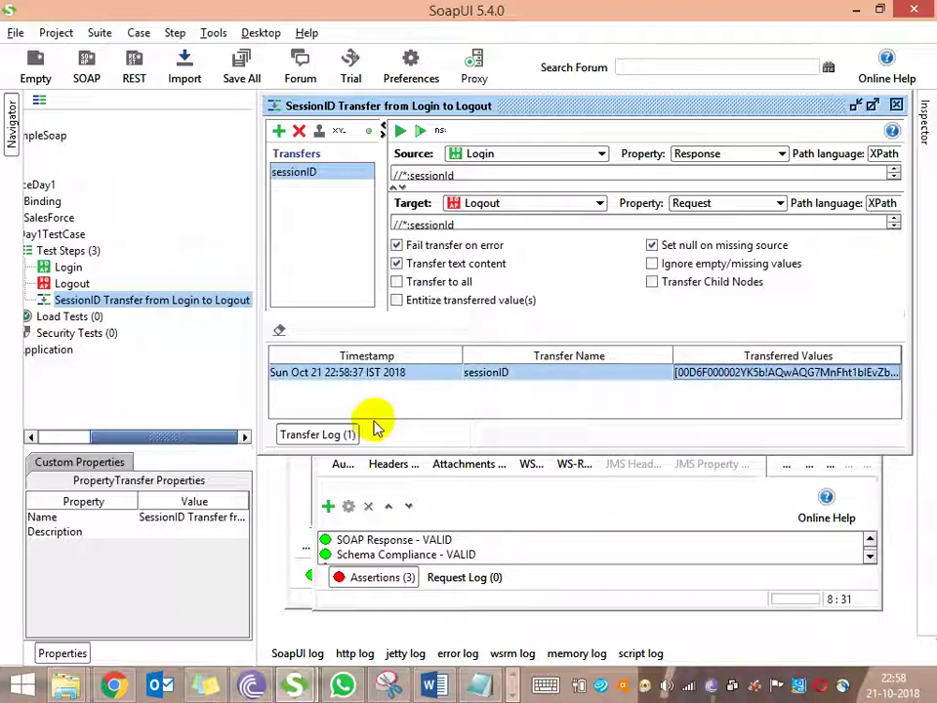
click(339, 433)
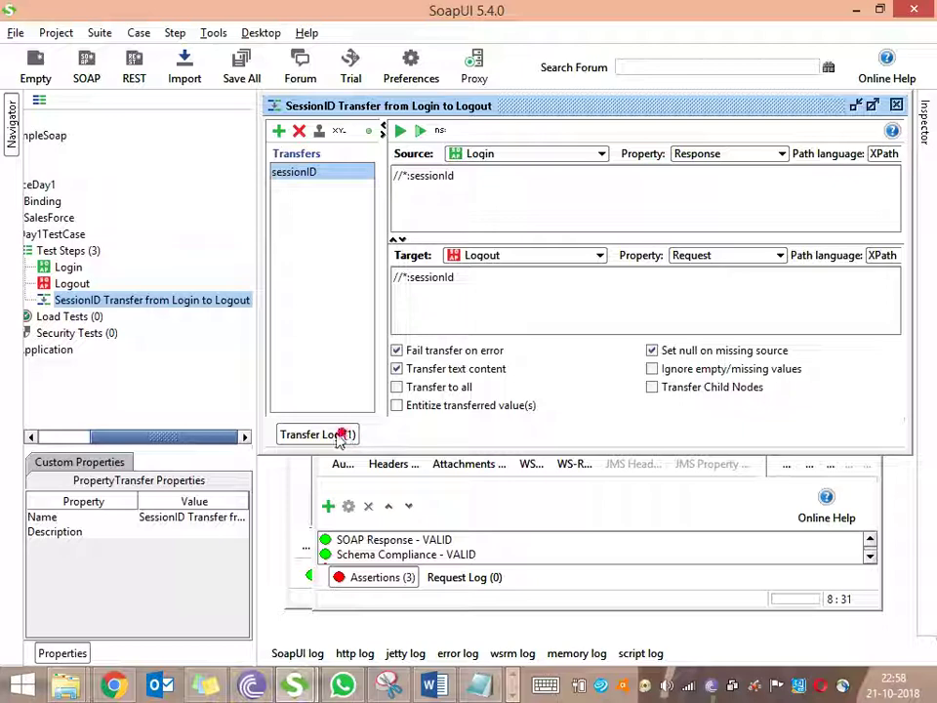
click(337, 435)
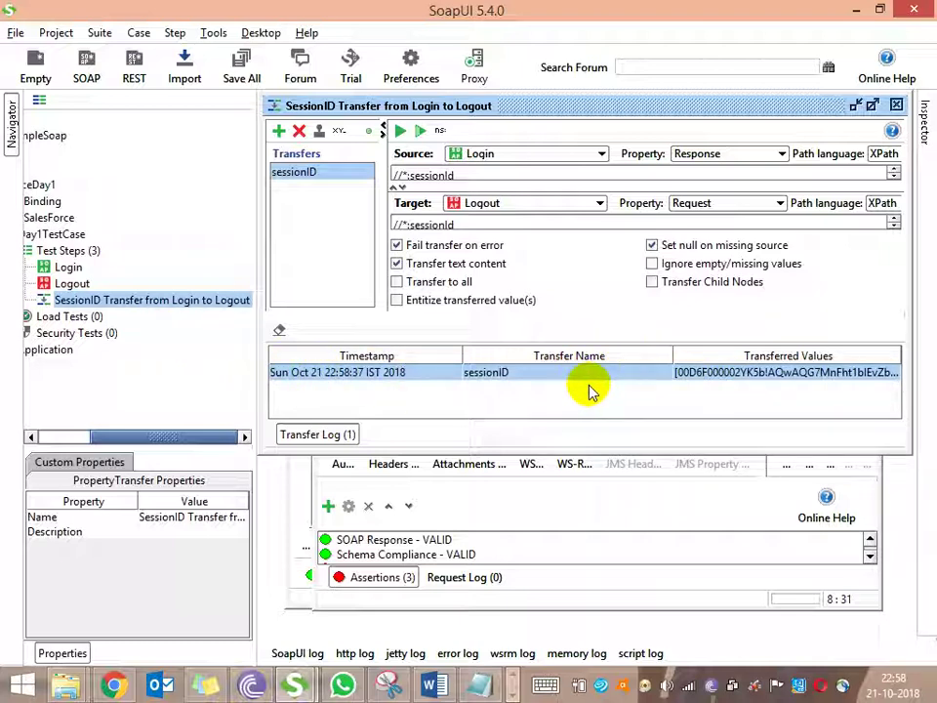
Step: Replace the session ID value in the Logout request with ?
click(72, 283)
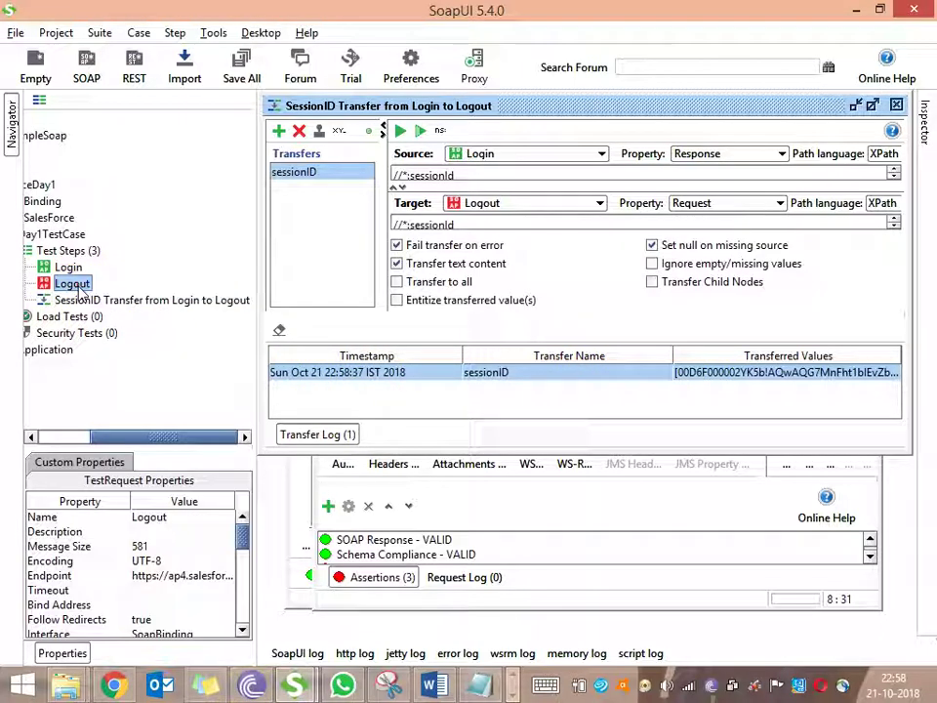
double_click(72, 283)
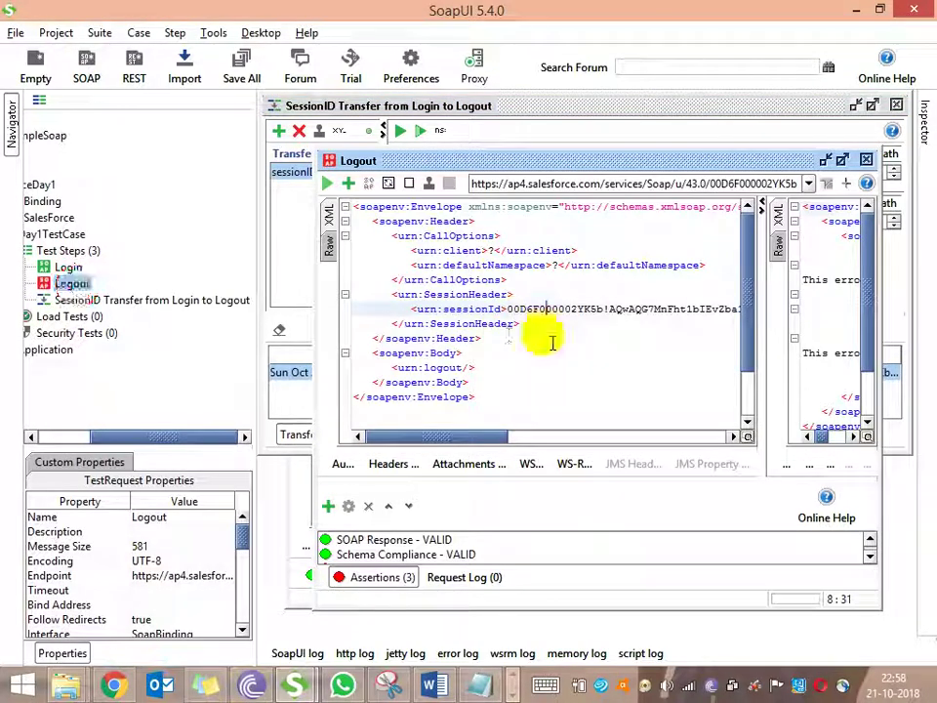
triple_click(525, 318)
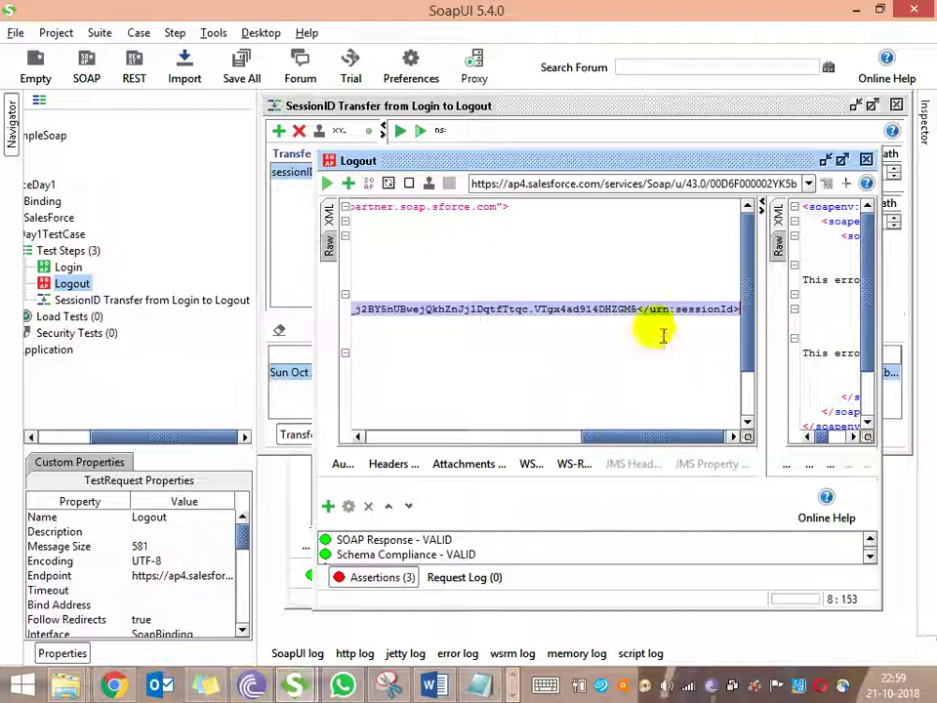
click(636, 312)
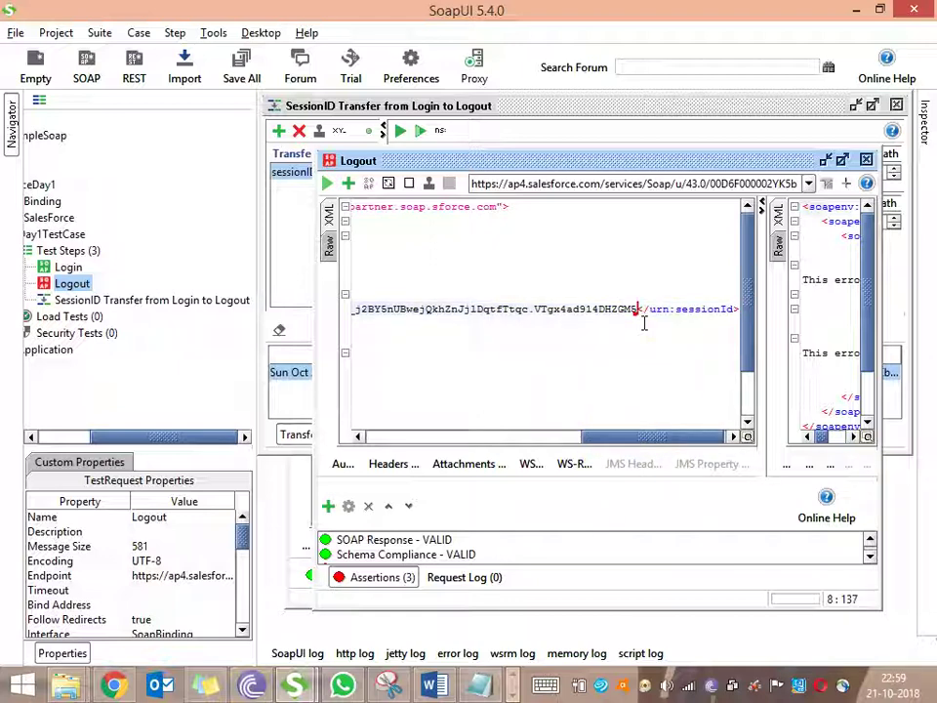
key(shift+Home)
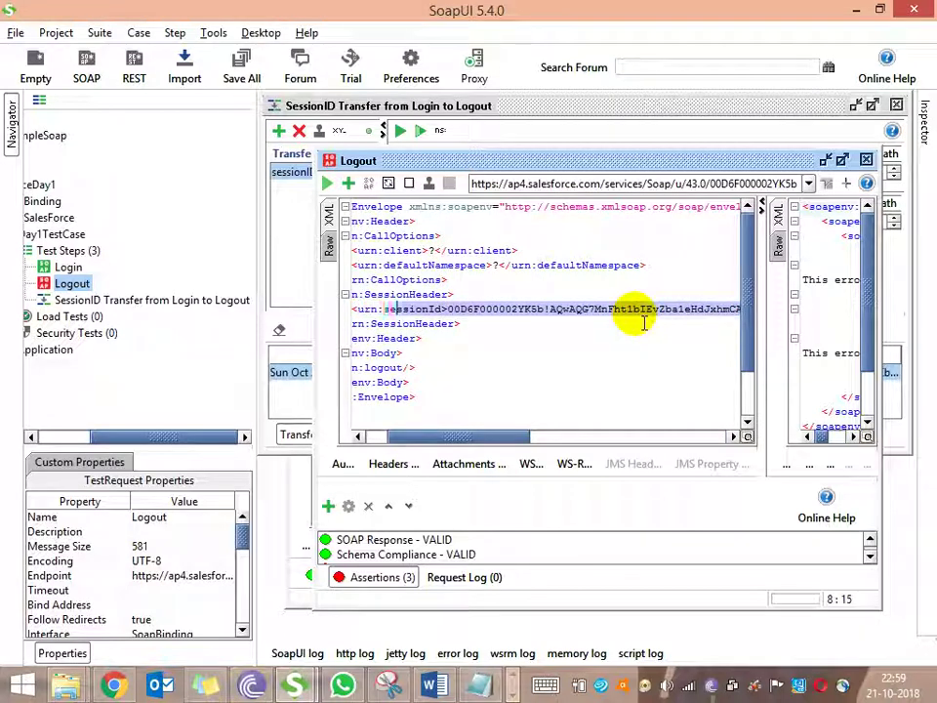
key(shift+Right)
key(shift+Right)
key(shift+Right)
key(shift+Right)
key(shift+Right)
key(shift+Right)
key(shift+Right)
key(shift+Right)
key(shift+Right)
key(shift+Right)
text(?)
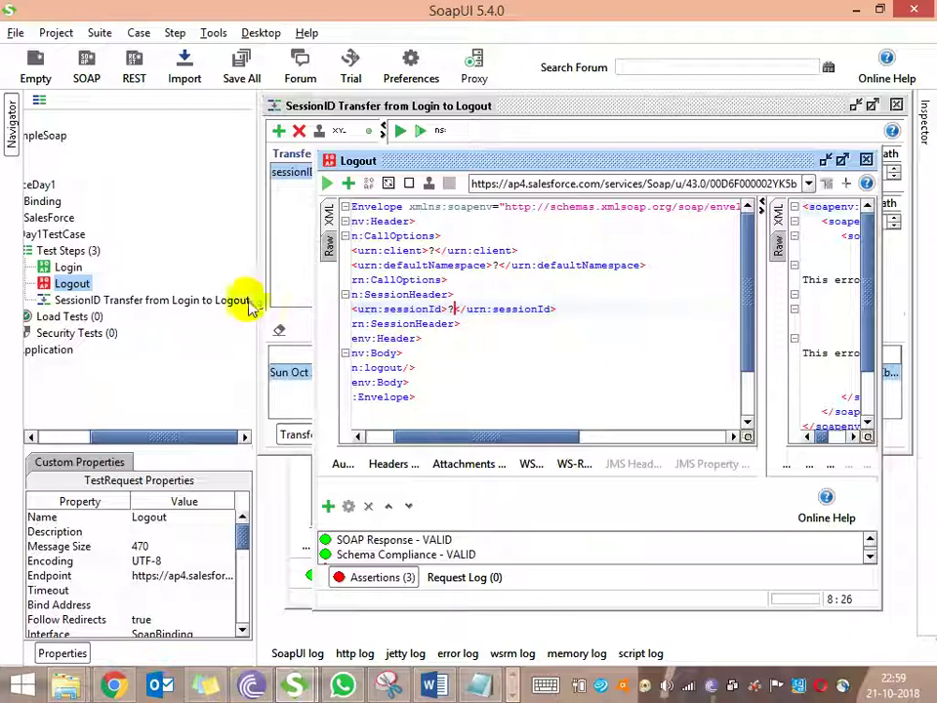
Step: Rerun the transfer, clear the Transfer Log, and verify Logout's refilled session ID
click(307, 257)
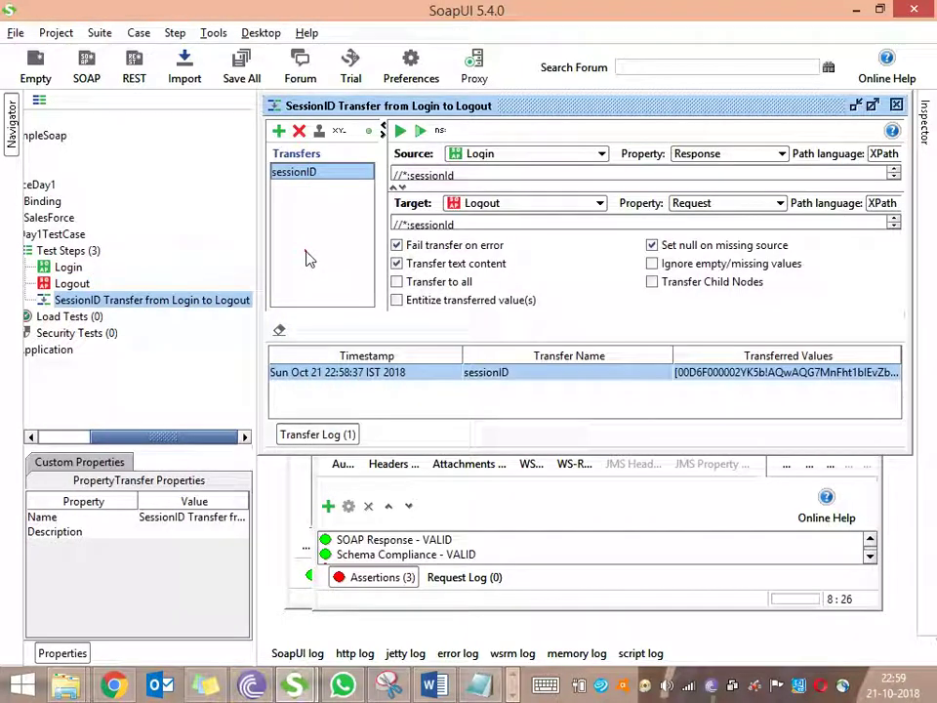
click(400, 131)
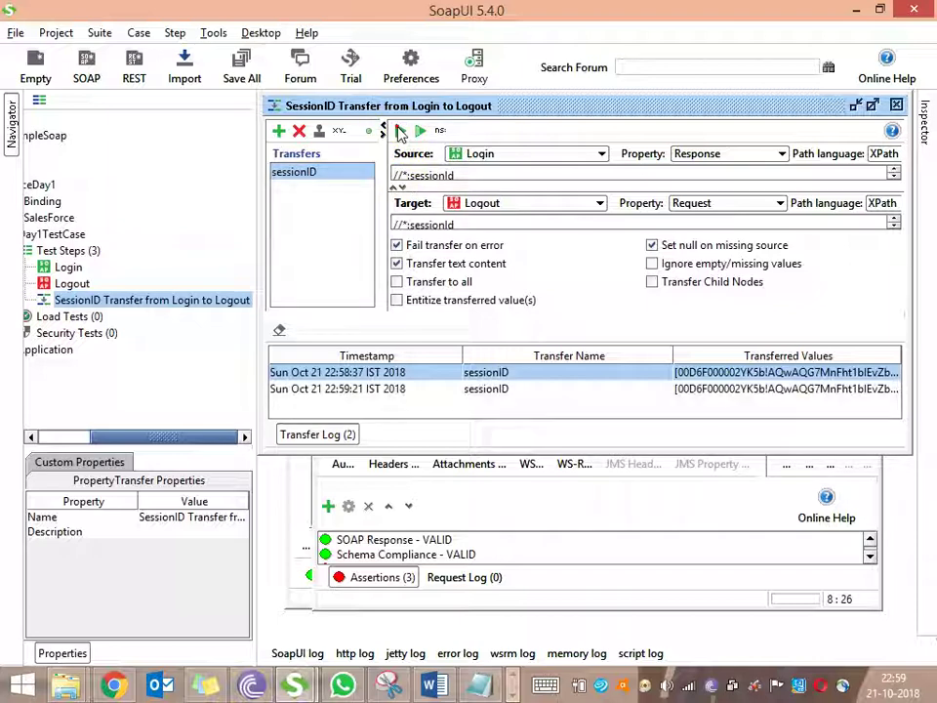
click(280, 332)
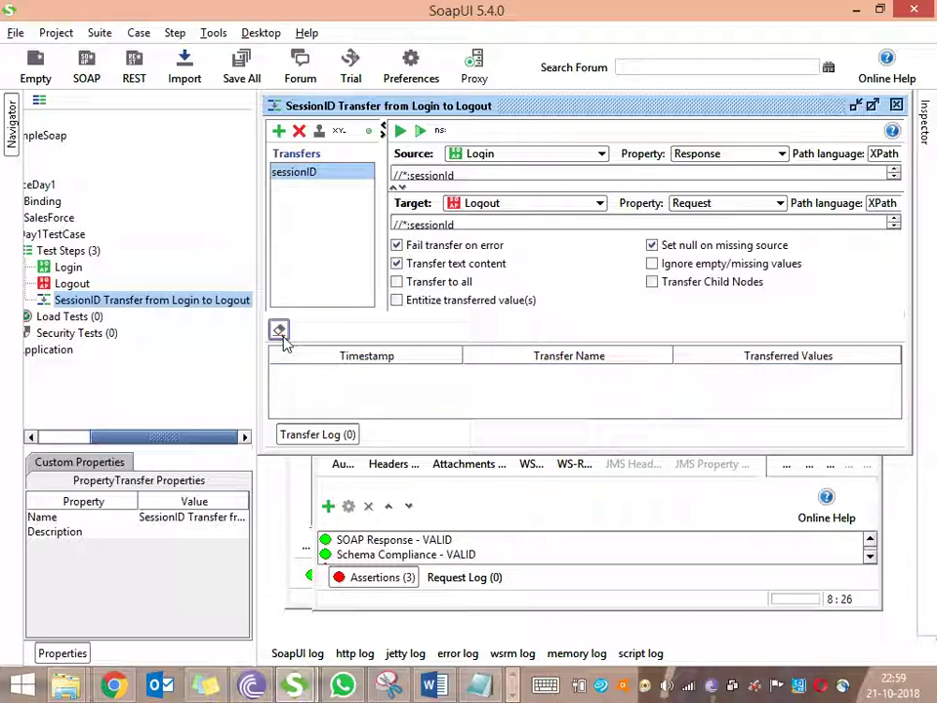
double_click(72, 284)
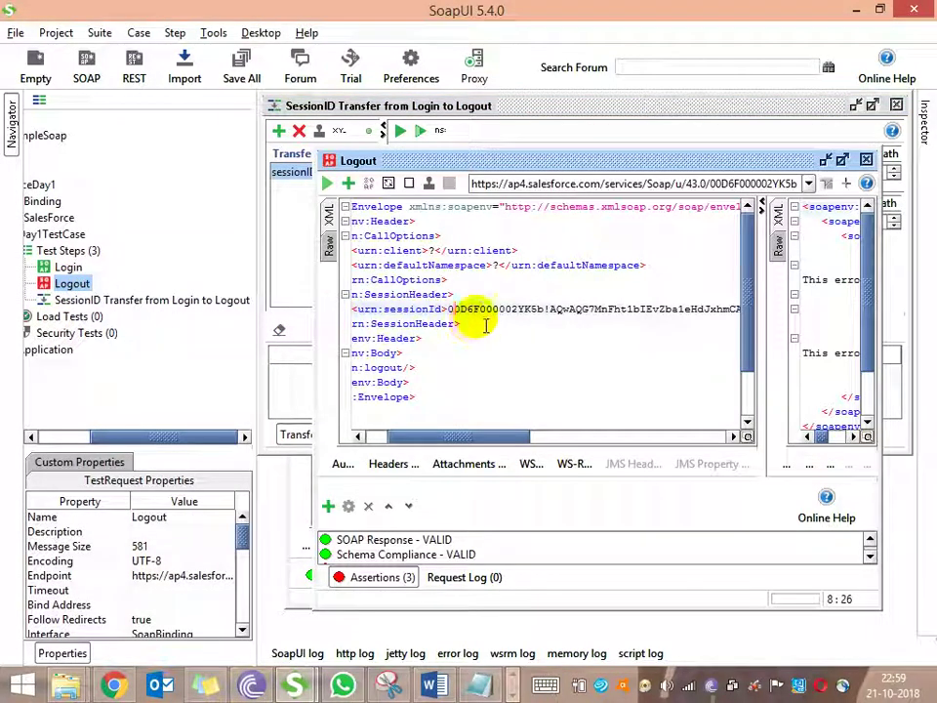
double_click(485, 313)
key(shift+End)
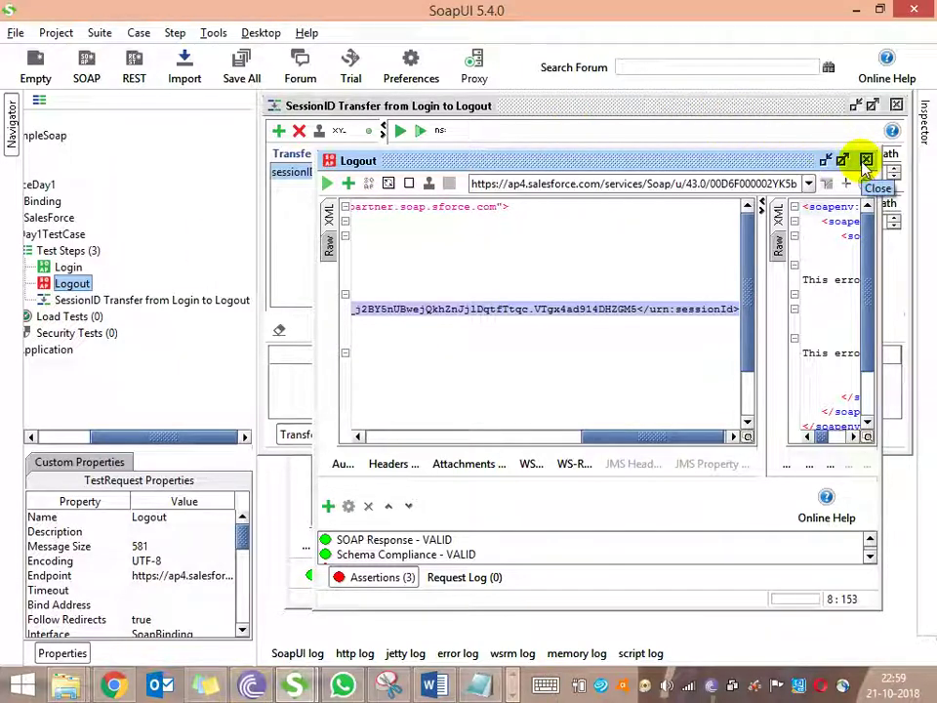
click(866, 161)
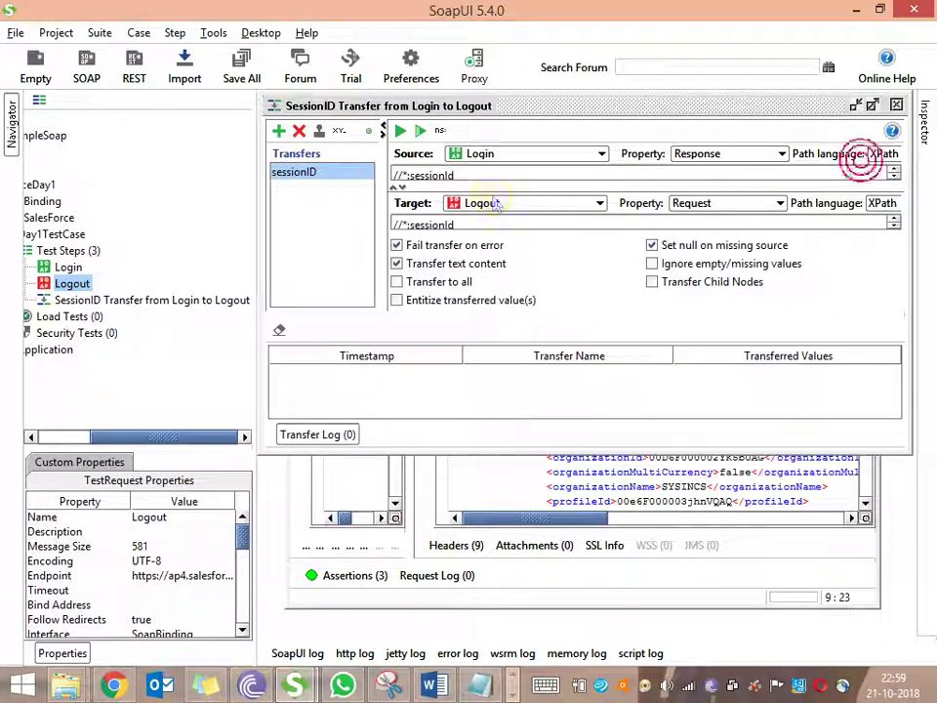
Step: Move Logout below the SessionID Transfer step, then open Day1TestCase and run it
click(88, 301)
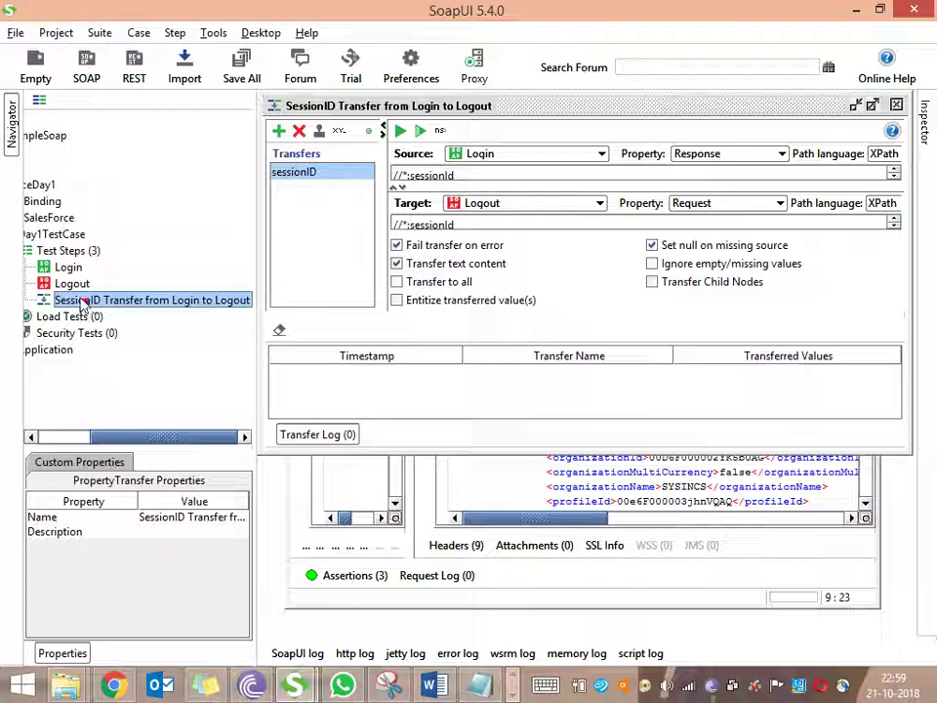
drag(78, 281, 65, 303)
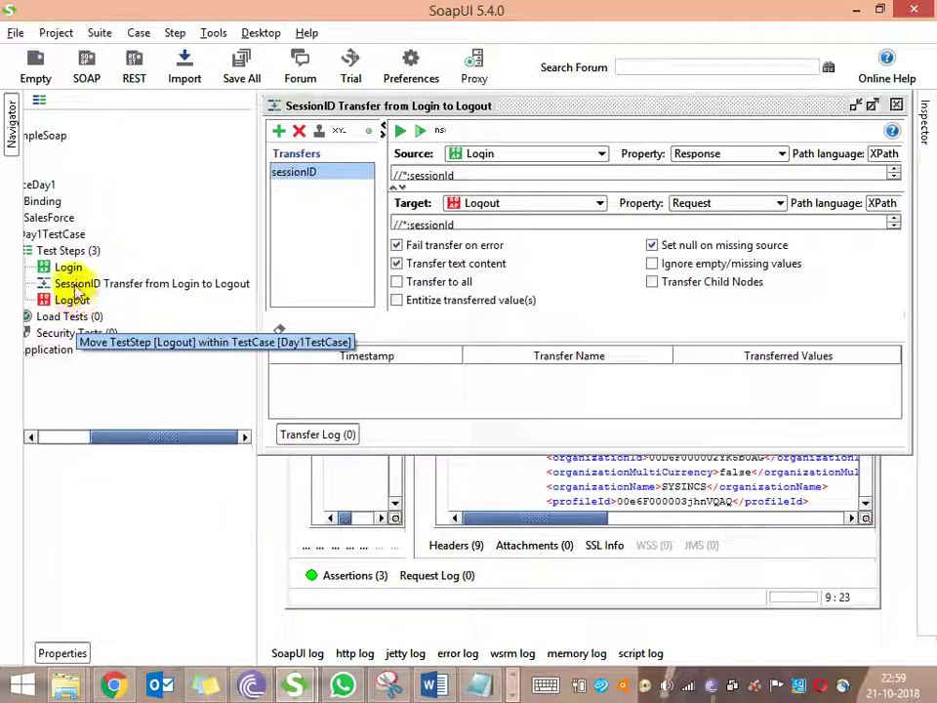
click(70, 272)
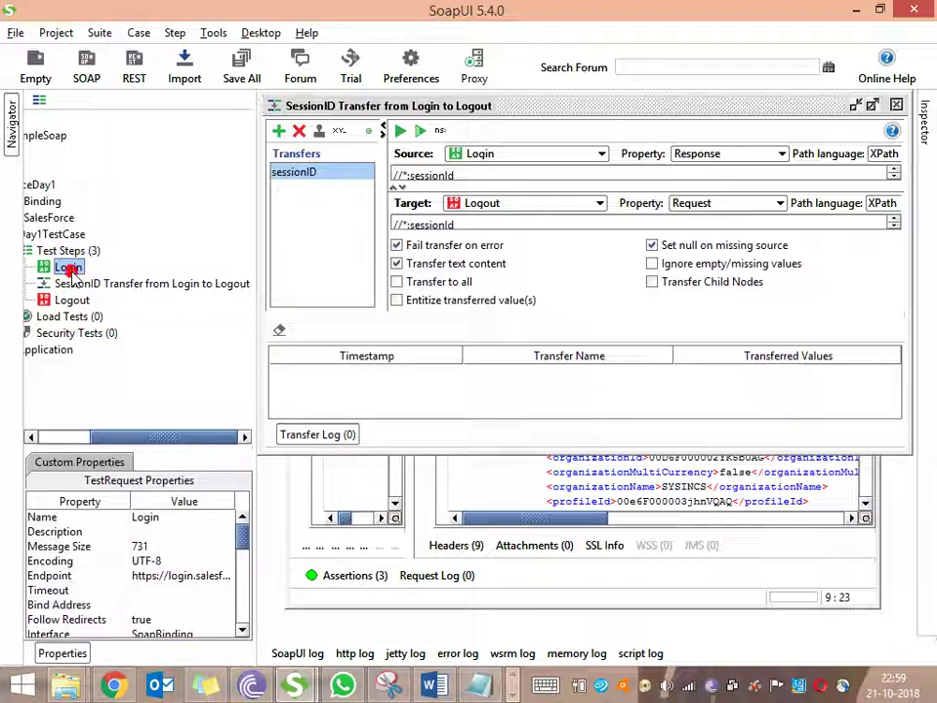
double_click(69, 269)
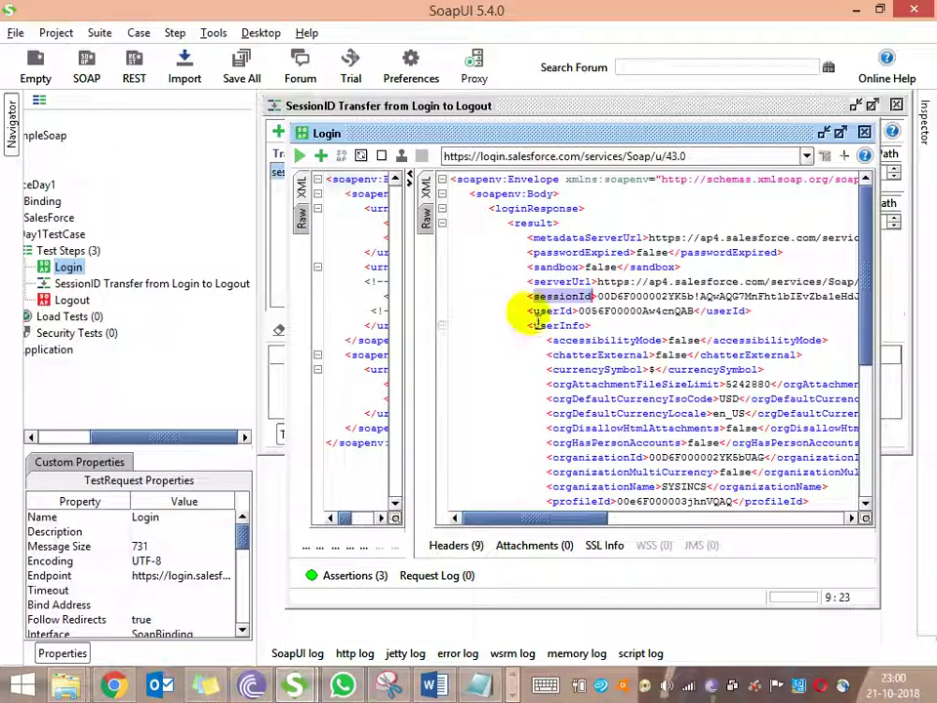
double_click(101, 284)
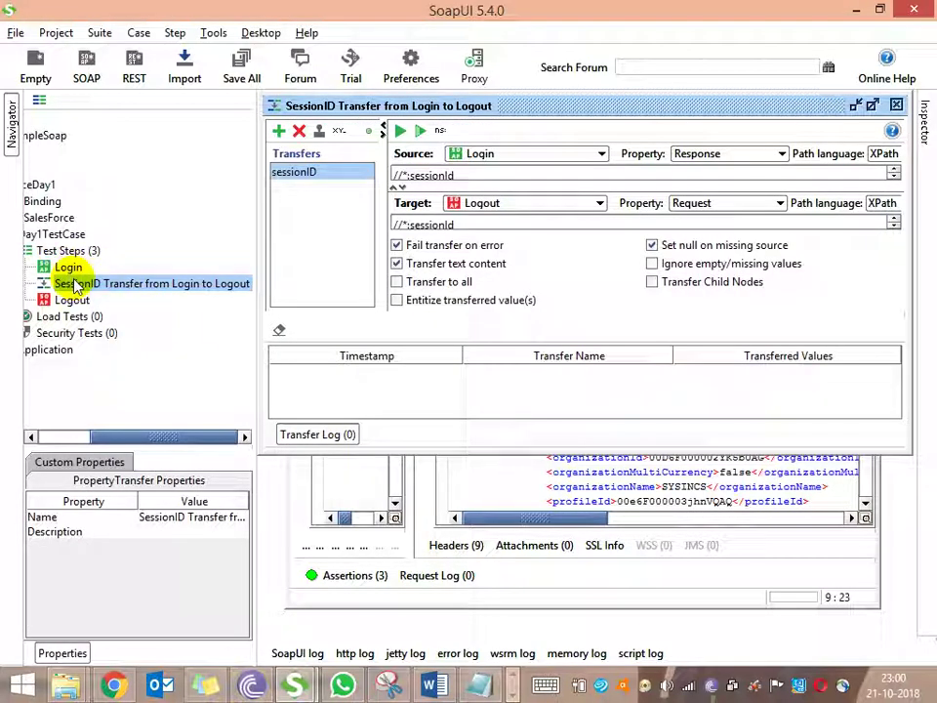
click(70, 301)
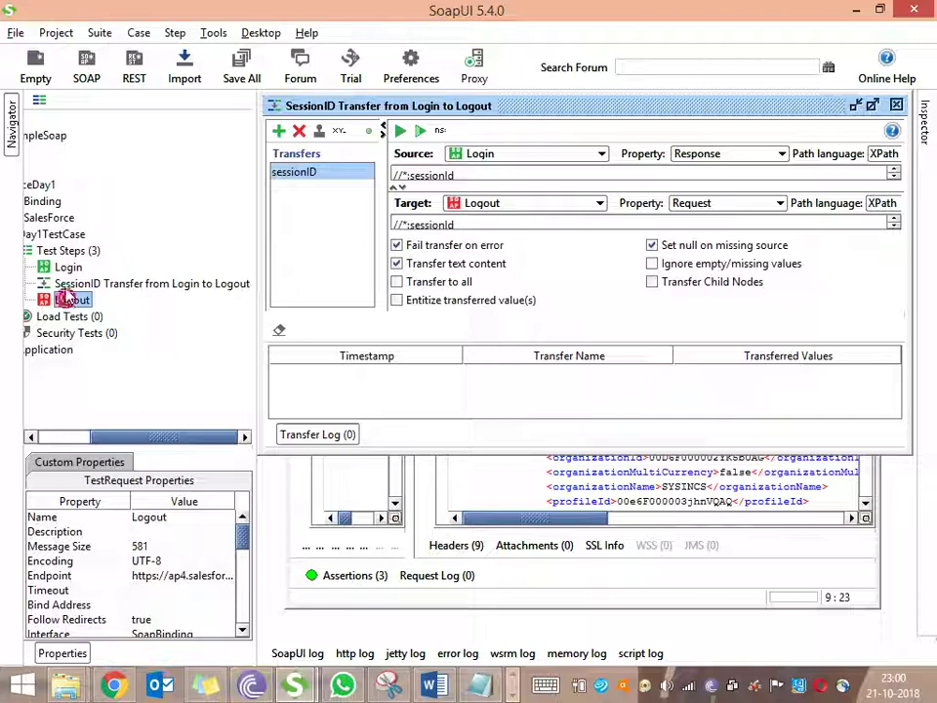
click(71, 285)
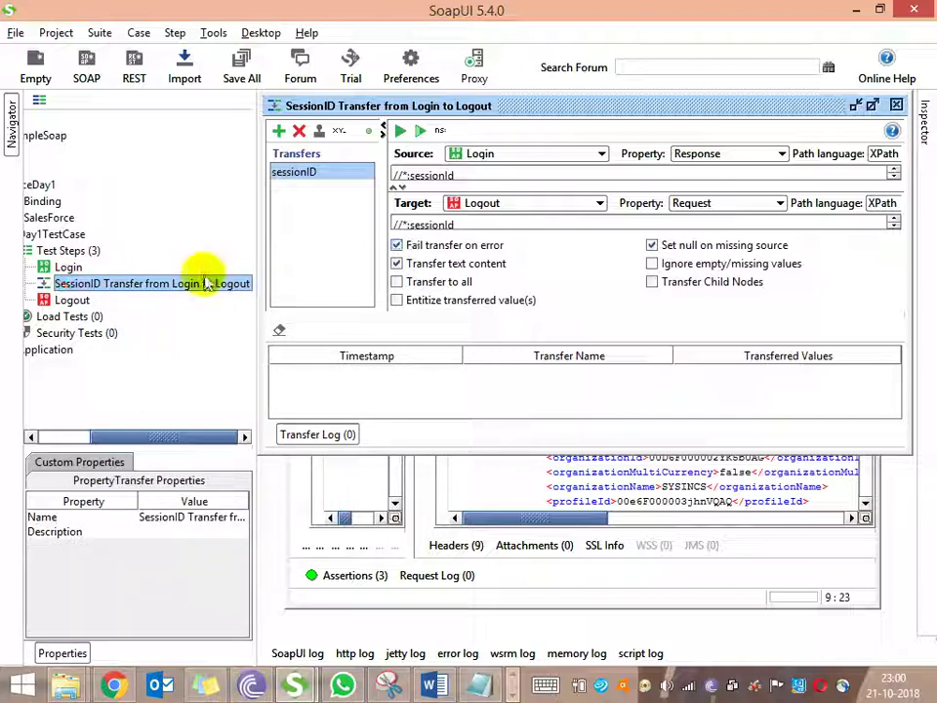
double_click(48, 234)
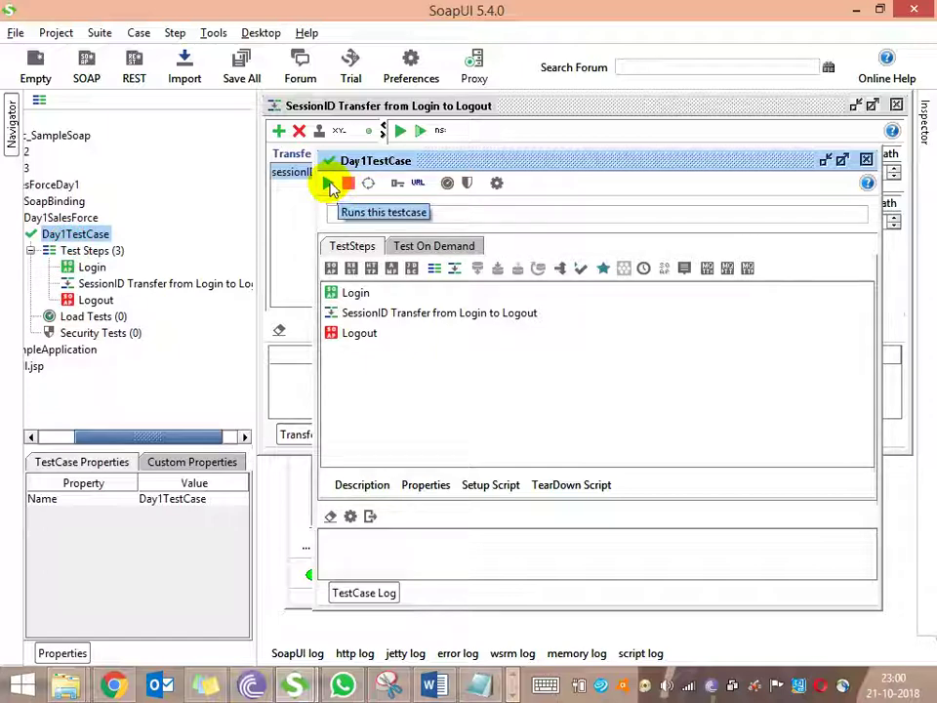
click(329, 184)
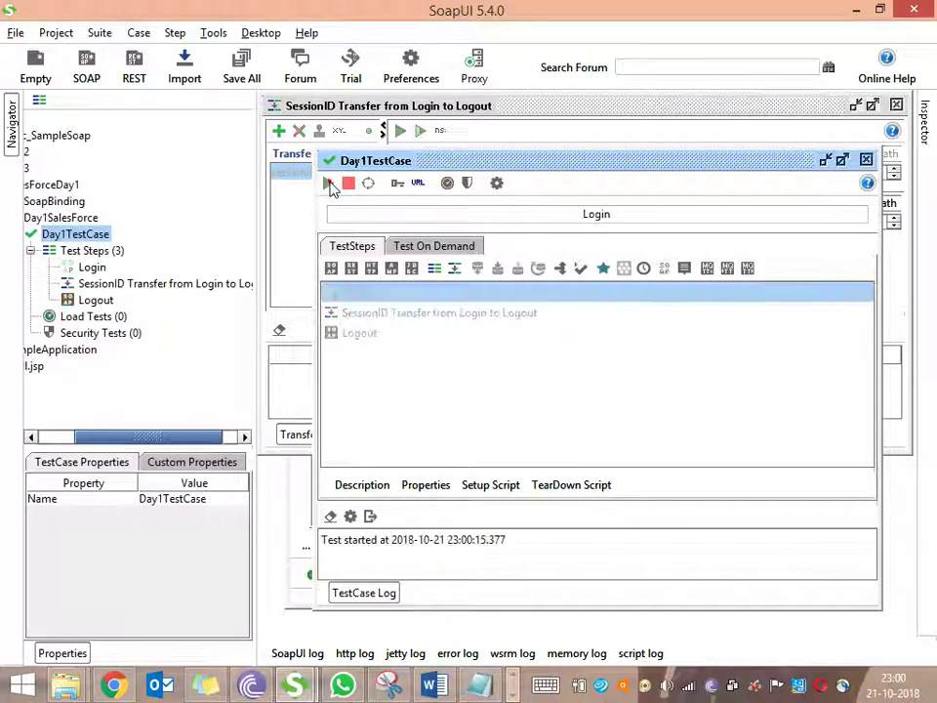